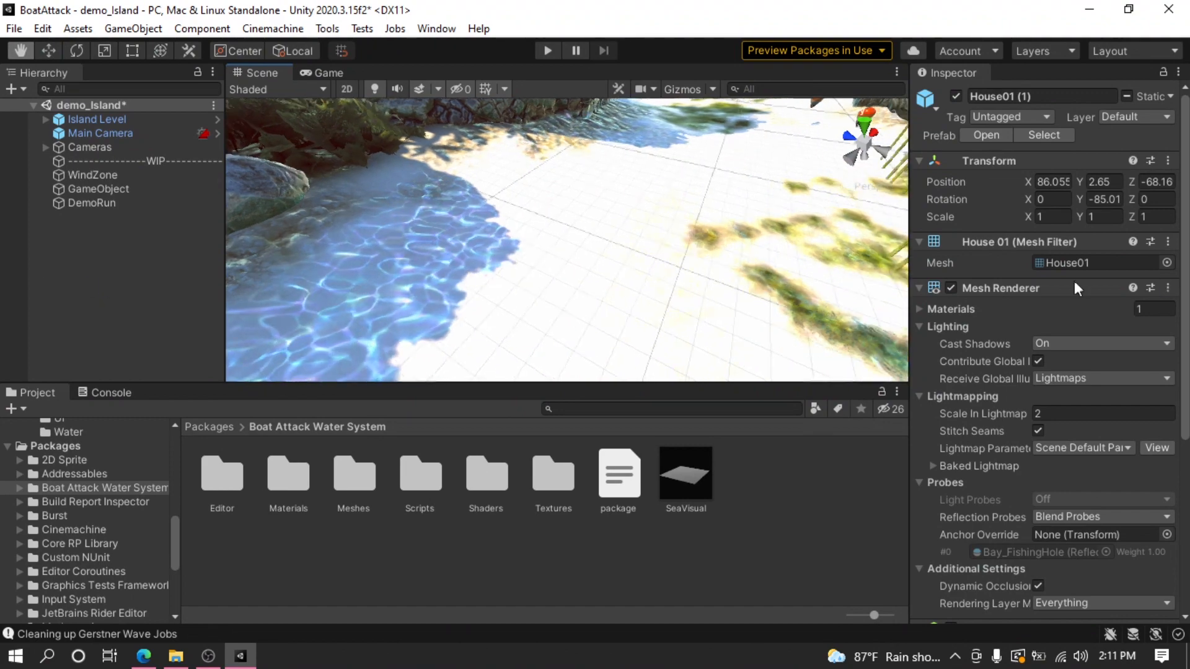
right_click_drag(805, 310, 885, 87)
right_click_drag(558, 236, 639, 236)
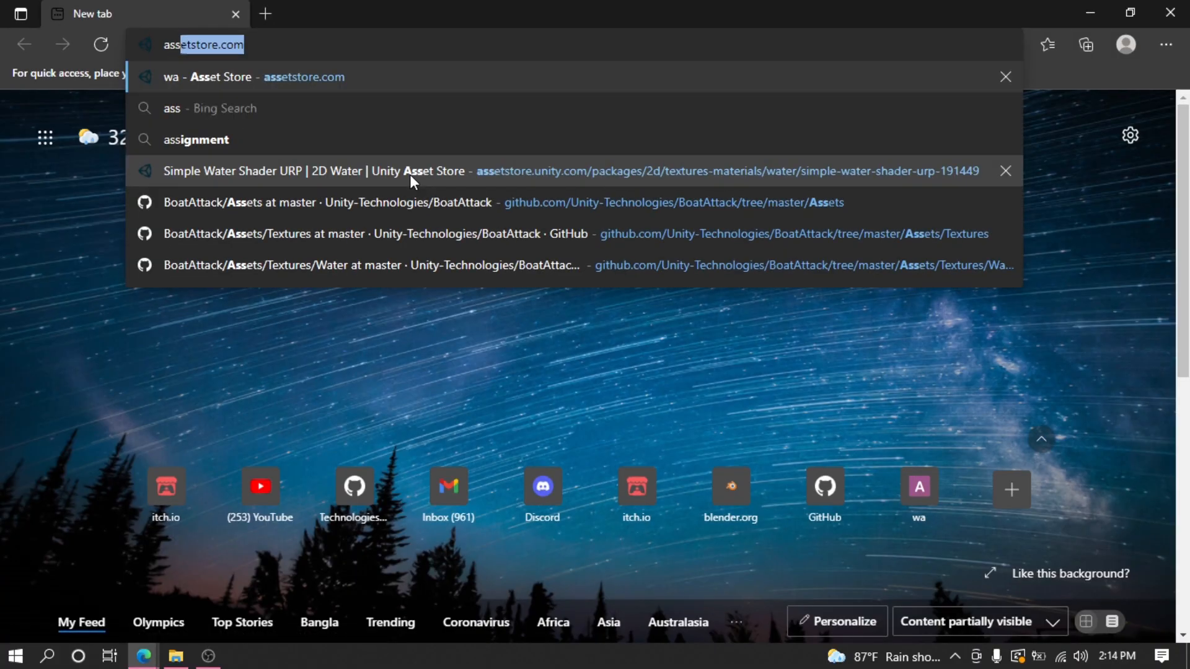
Switch to the Unity Asset Store in Edge, search for "water" and browse the matching assets
key("Return")
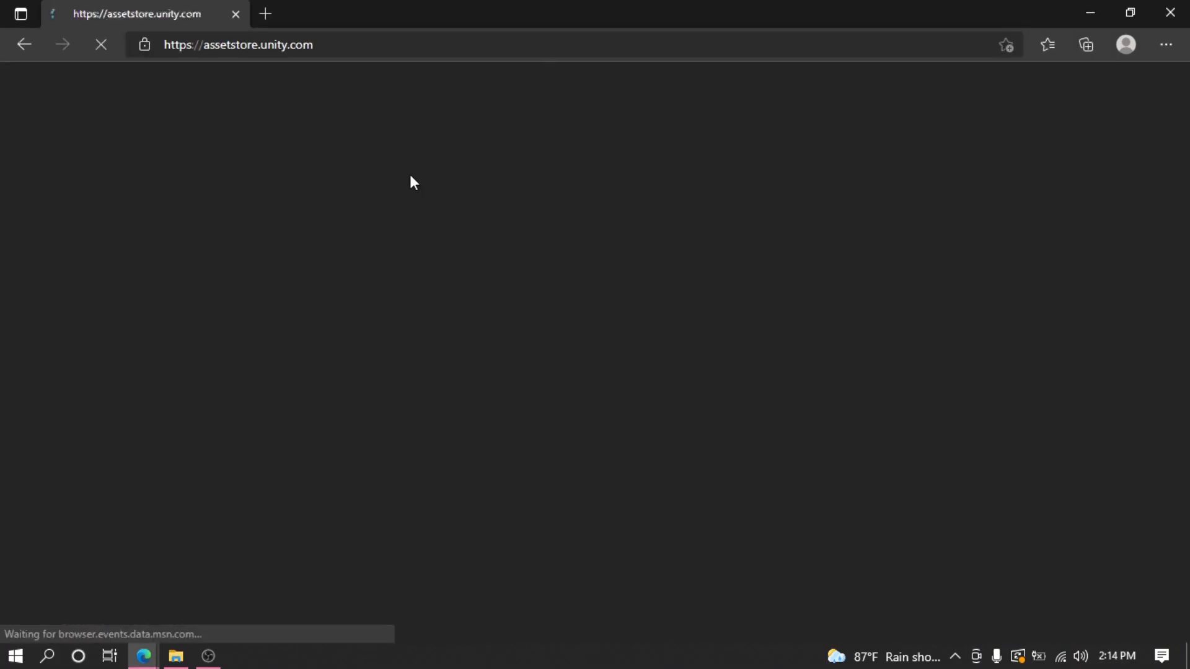
left_click(178, 175)
type("water")
key("Return")
scroll(269, 248, "down", 4)
scroll(272, 256, "down", 1)
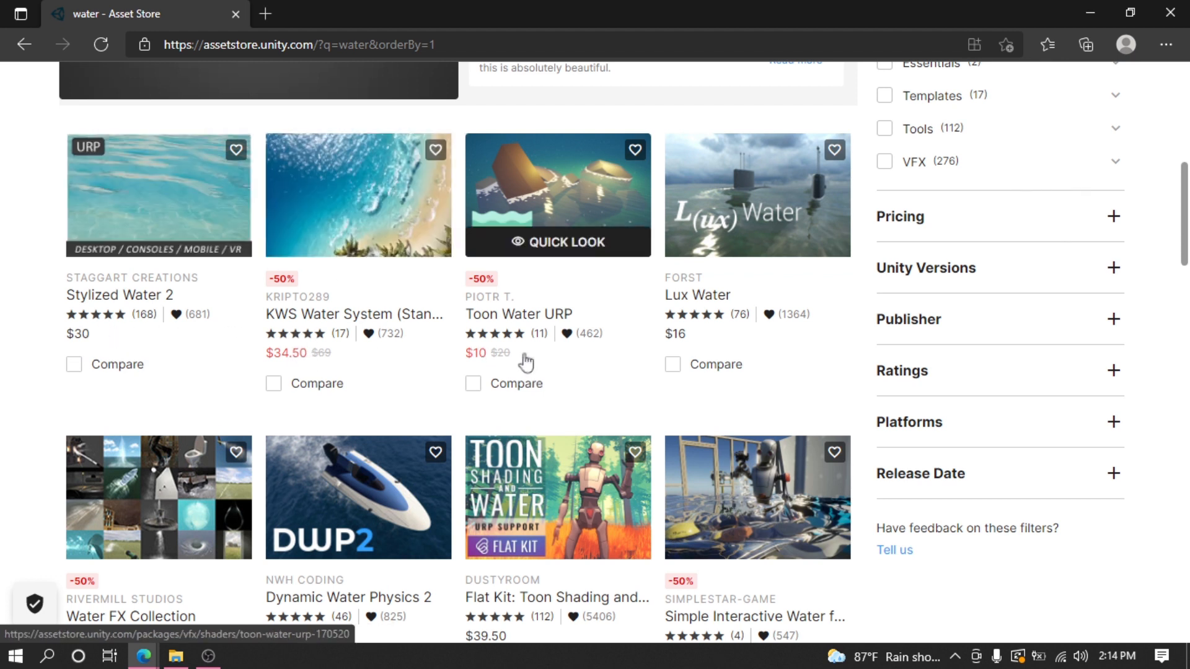
scroll(719, 338, "down", 3)
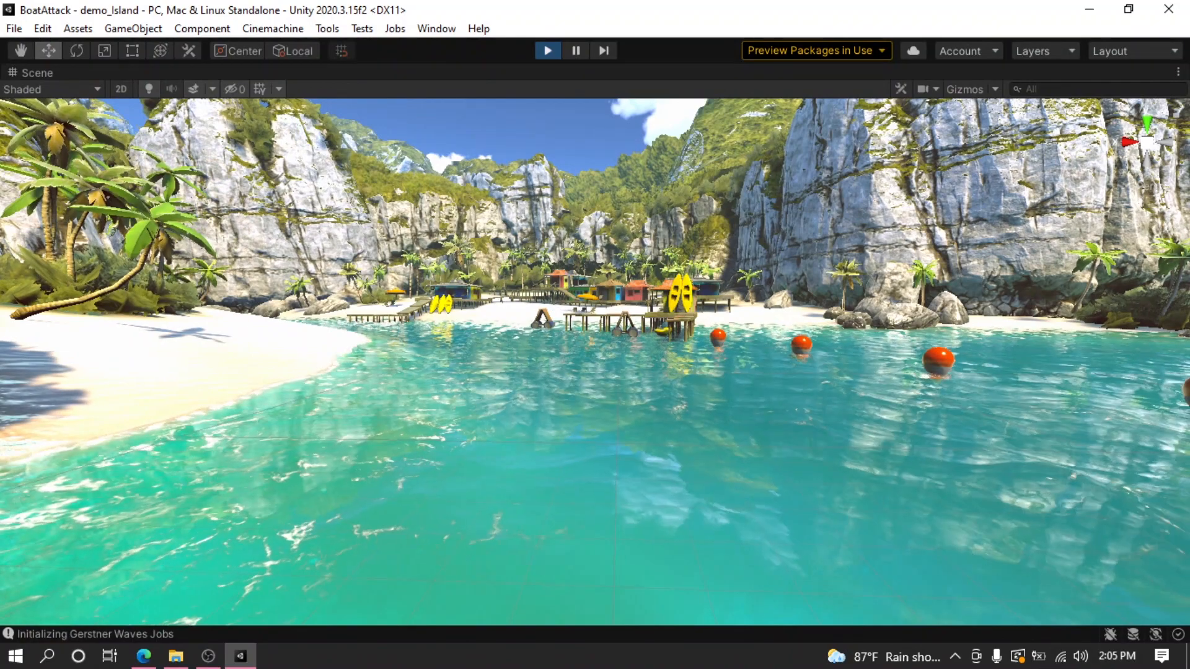
key("Right")
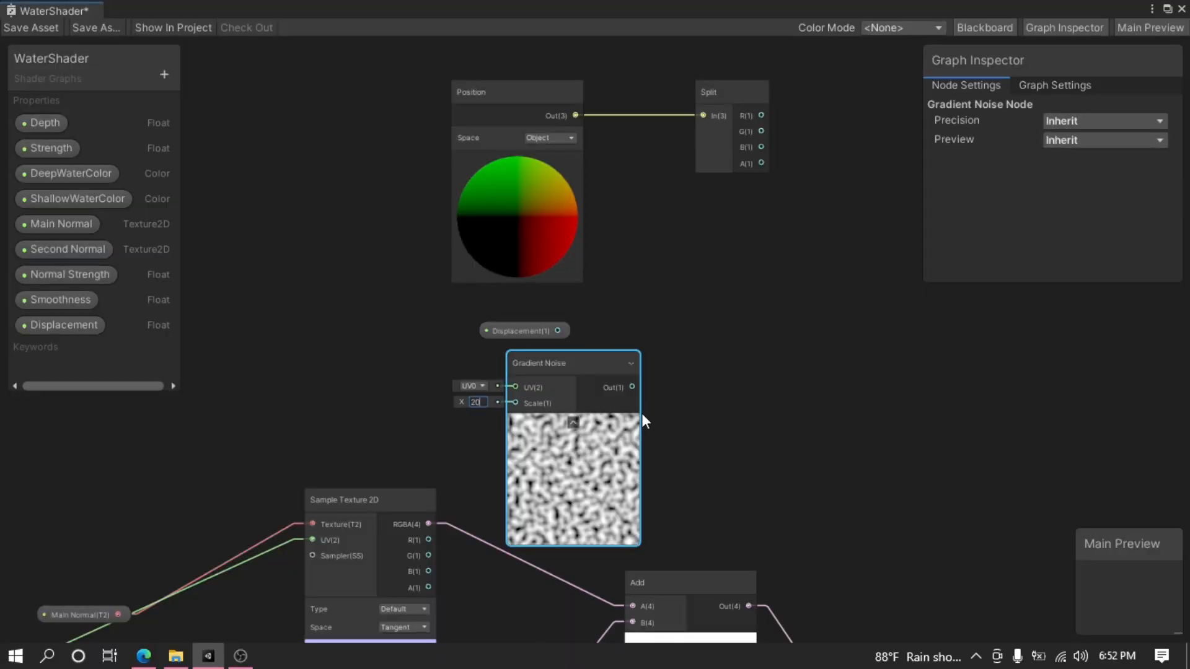
Add a Multiply node fed by the Displacement property in the WaterShader graph
left_click_drag(557, 331, 764, 331)
type("mul")
key("Return")
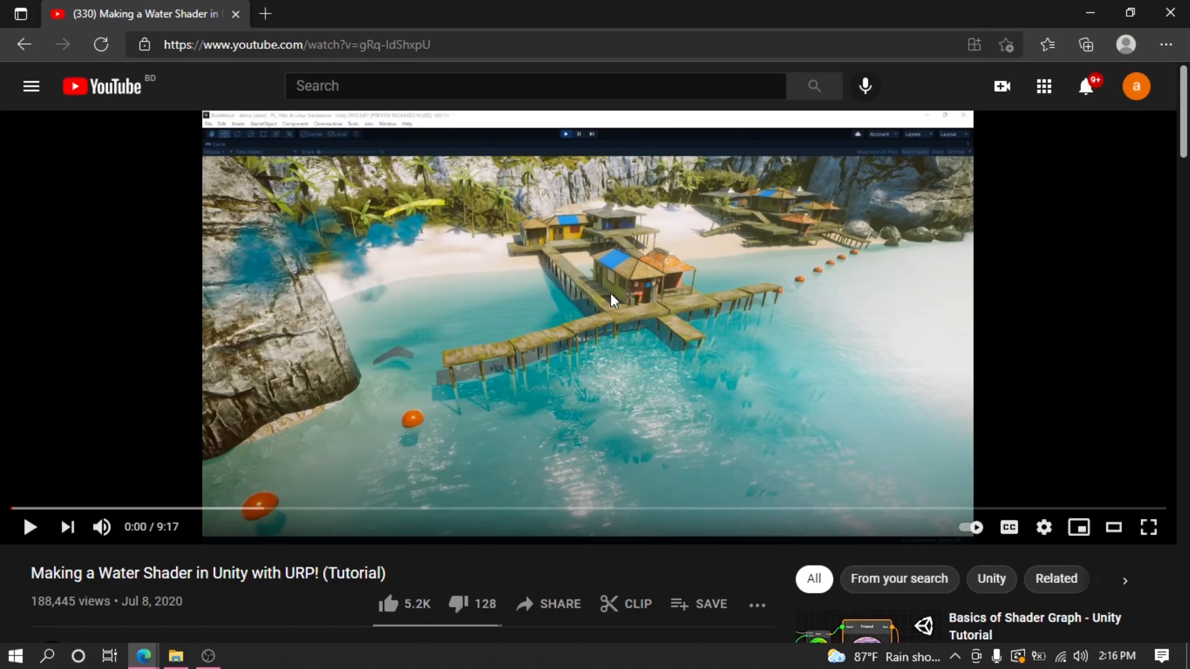
Check the publication date of Unity's "Making a Water Shader in Unity with URP!" video on YouTube
scroll(611, 296, "down", 1)
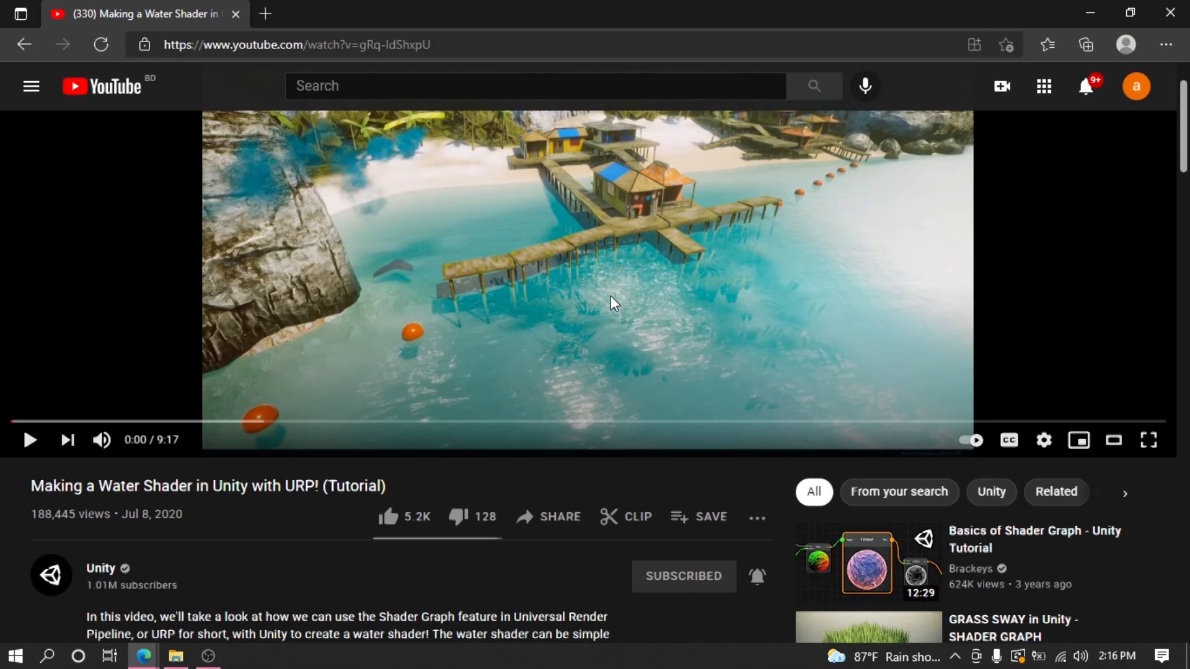
left_click_drag(183, 515, 123, 529)
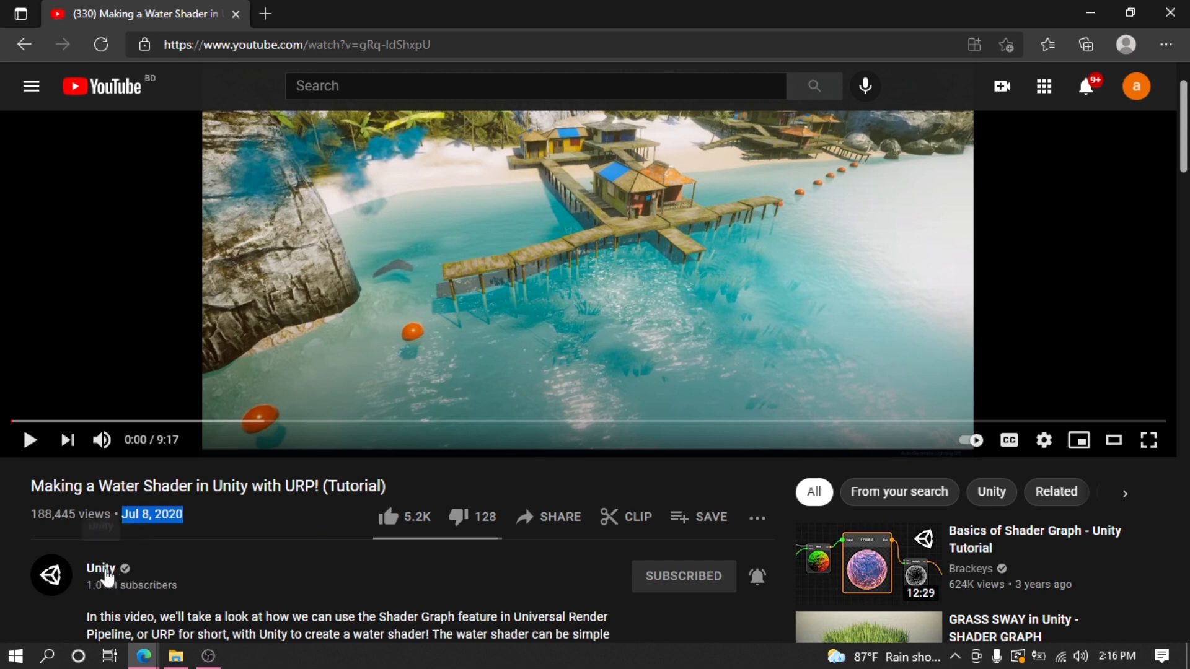
left_click(281, 518)
scroll(281, 518, "up", 2)
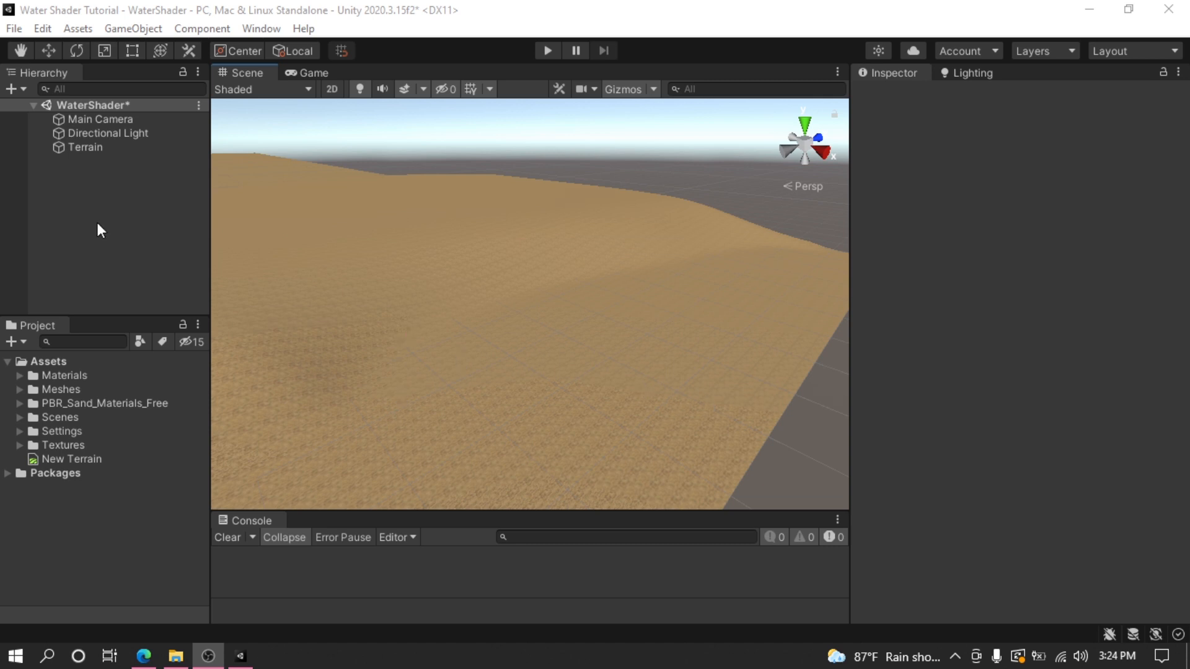
Examine the Terrain object and its sand surface in the WaterShader scene from several angles
left_click(71, 149)
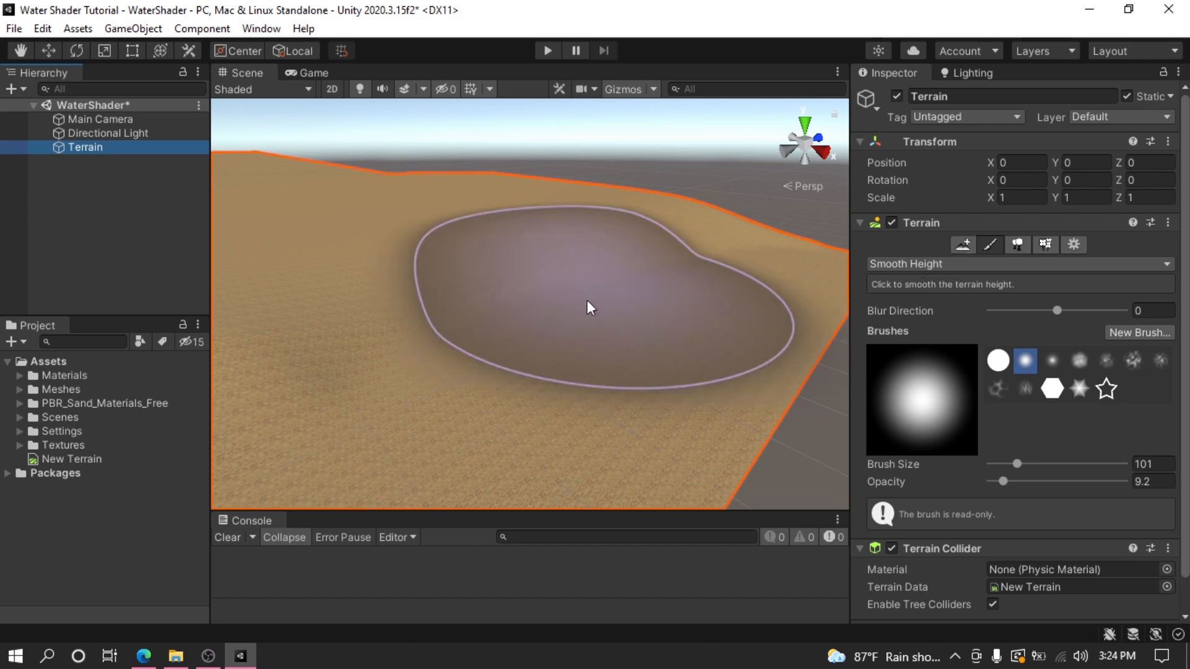
left_click(107, 181)
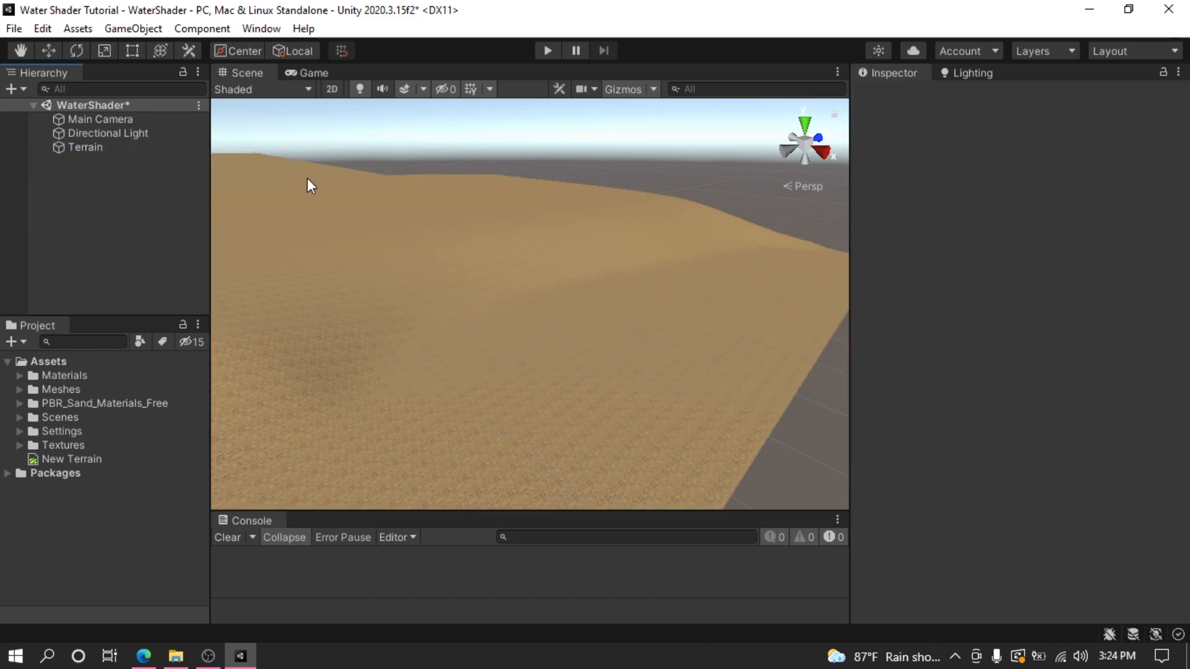
middle_click_drag(442, 263, 453, 310)
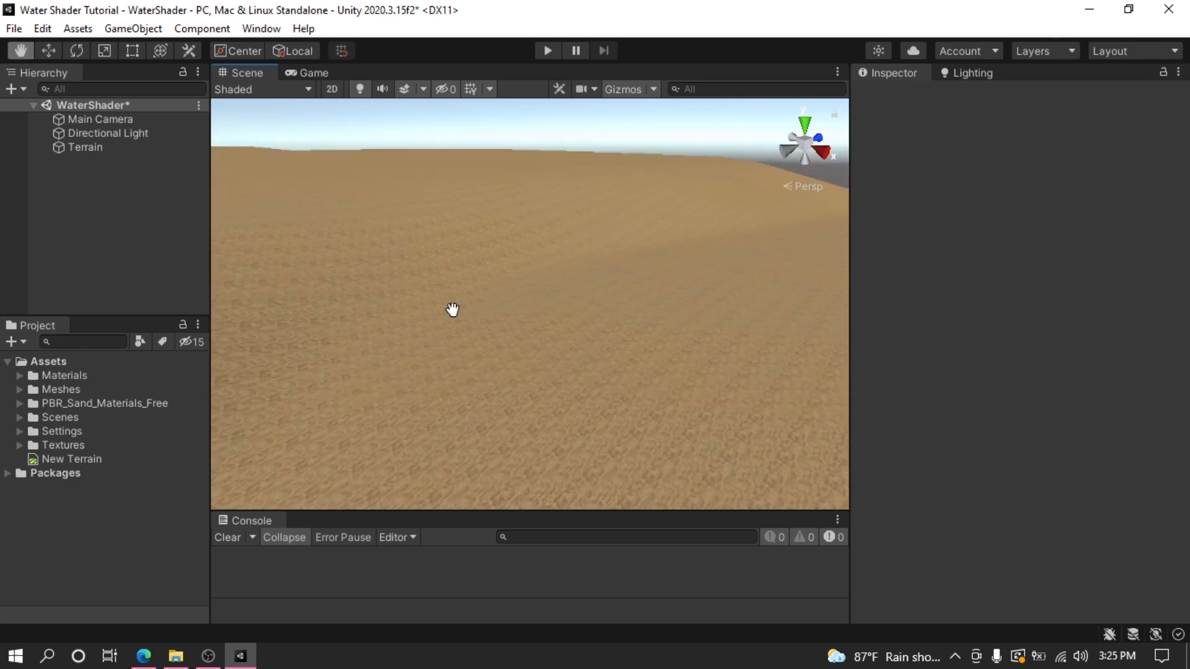
right_click_drag(518, 319, 794, 326)
right_click_drag(490, 277, 359, 267)
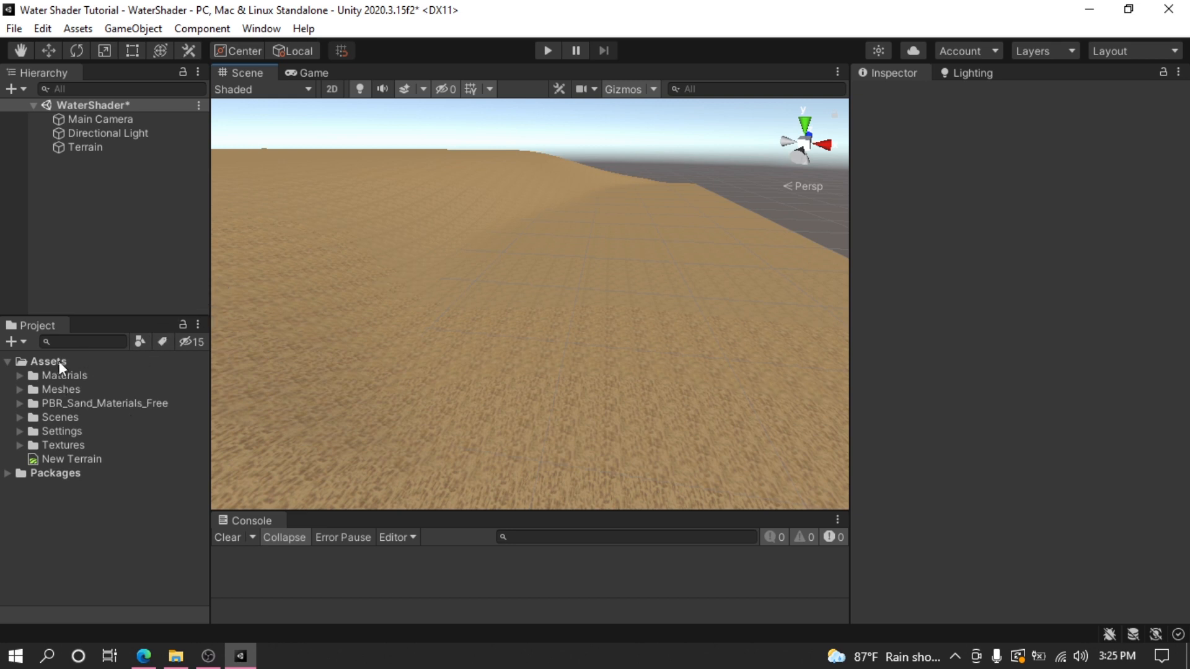
Expand the Meshes and Textures folders and inspect the texture type of WaterSurface_atlas and WaterSurface_single
left_click(18, 389)
left_click(20, 459)
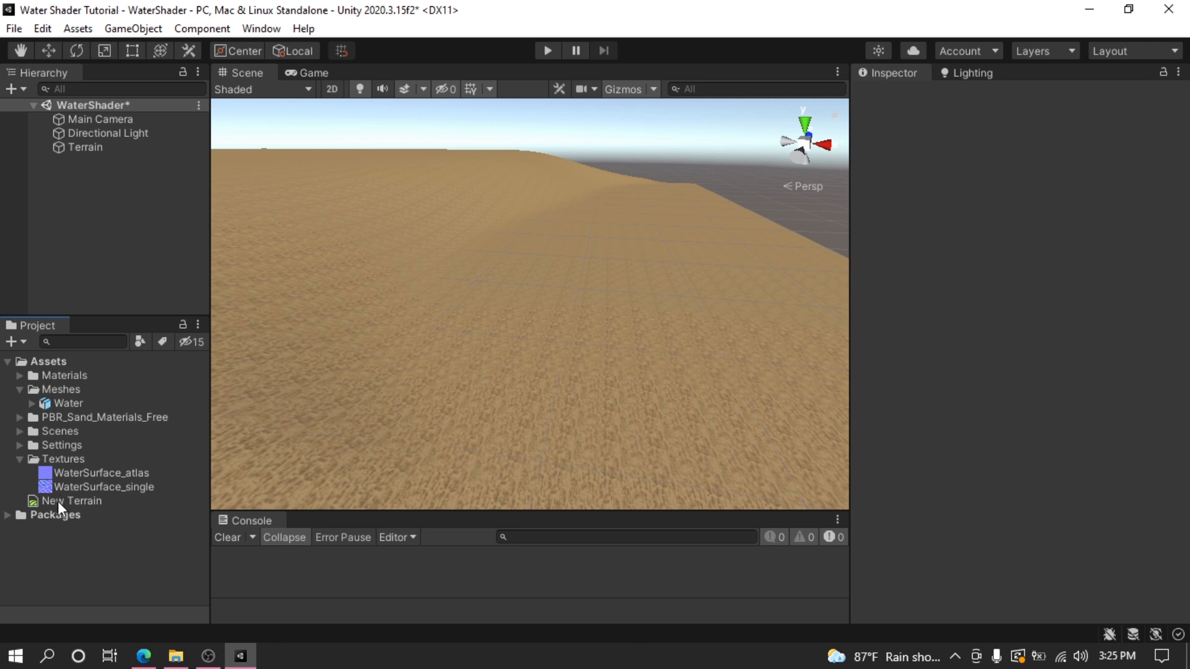
left_click(137, 472)
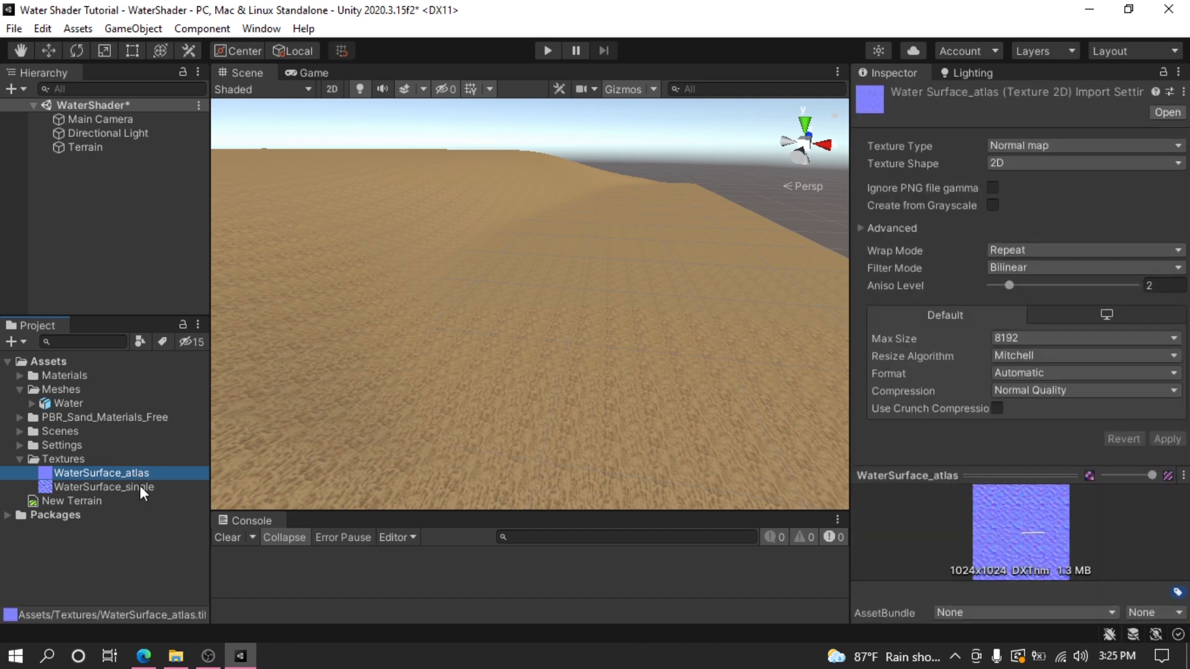
left_click(139, 487)
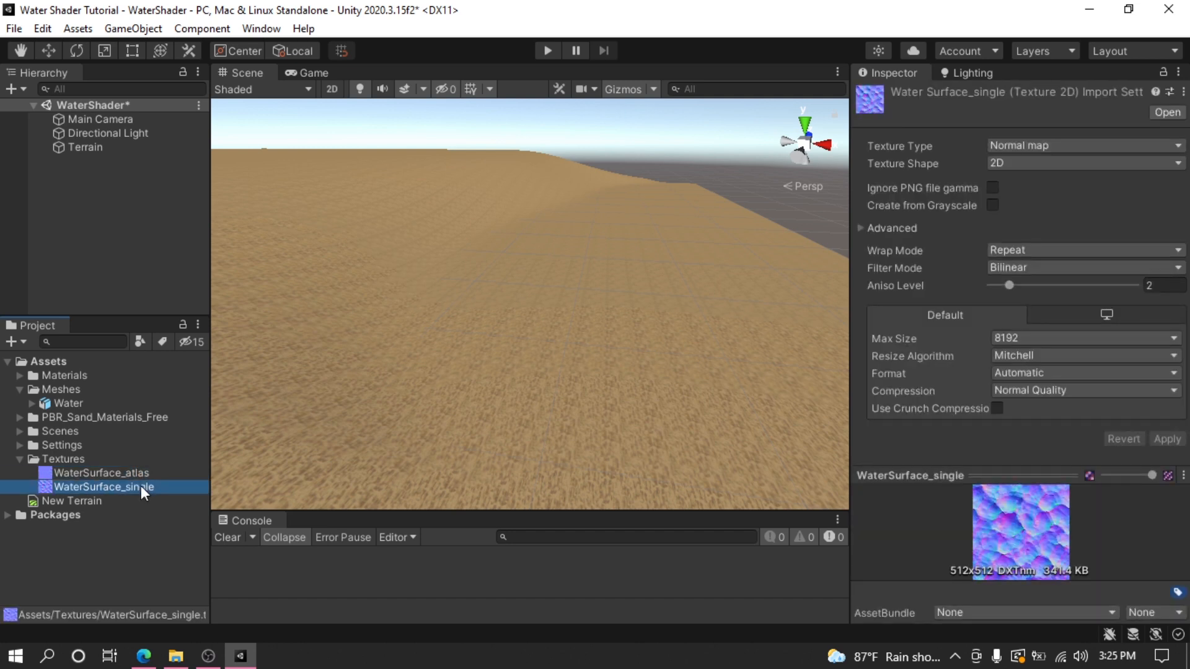
left_click(132, 475)
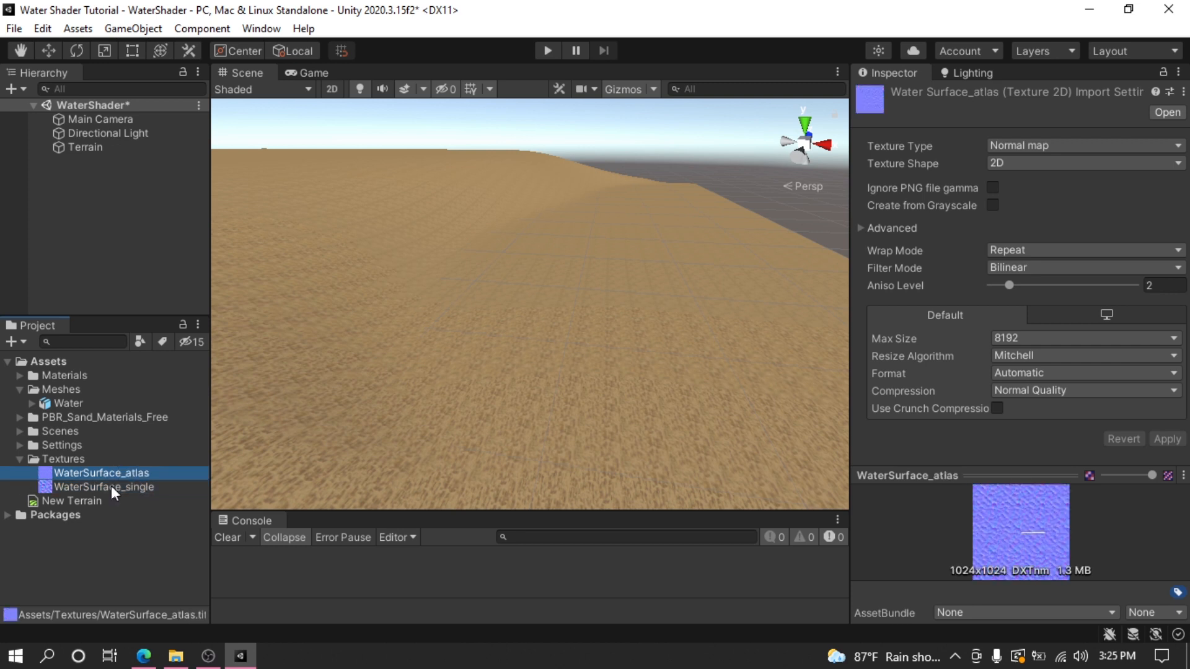
left_click(113, 486)
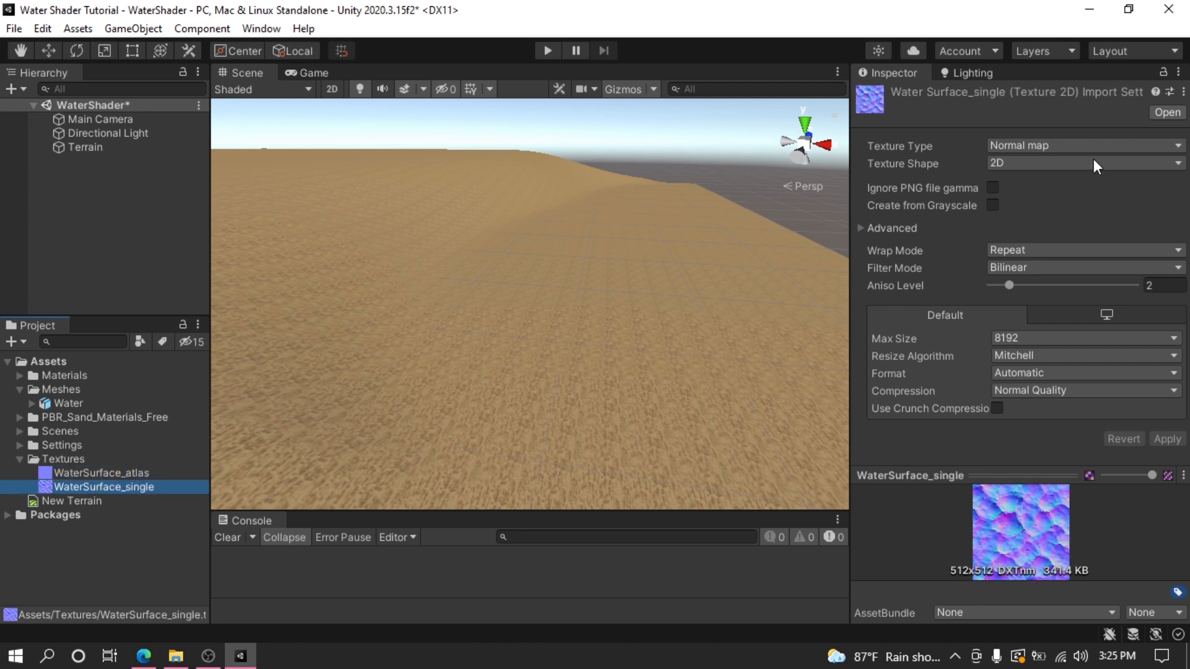
left_click(1073, 143)
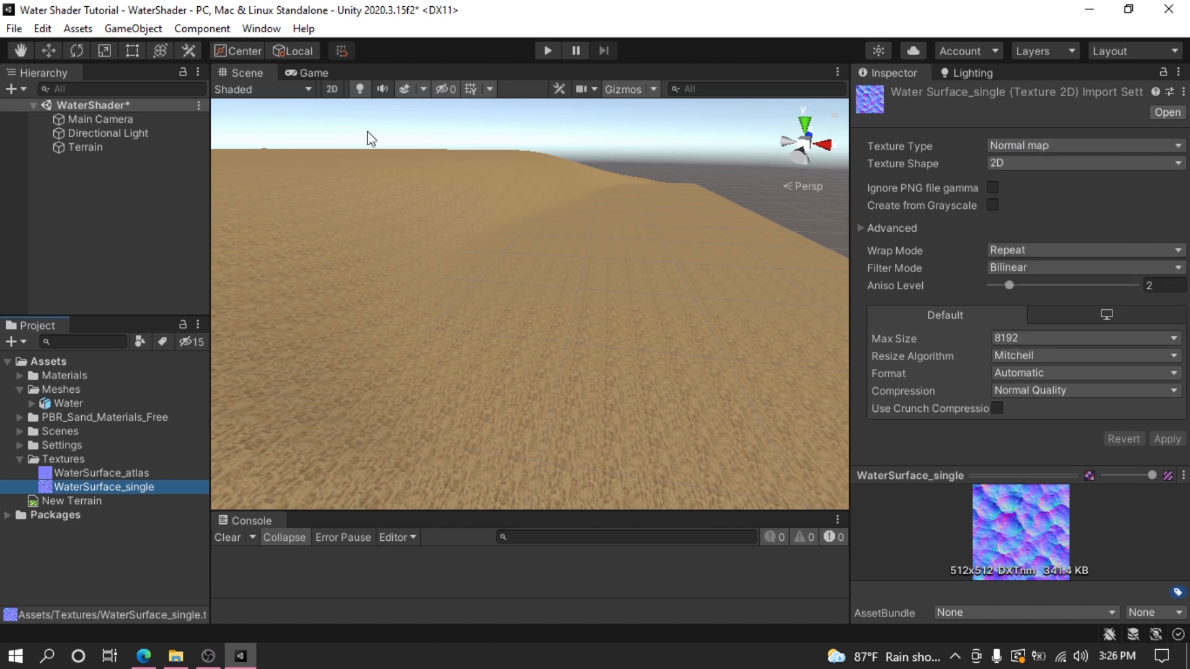
Create a 3D plane named Water on the sand terrain
left_click(147, 189)
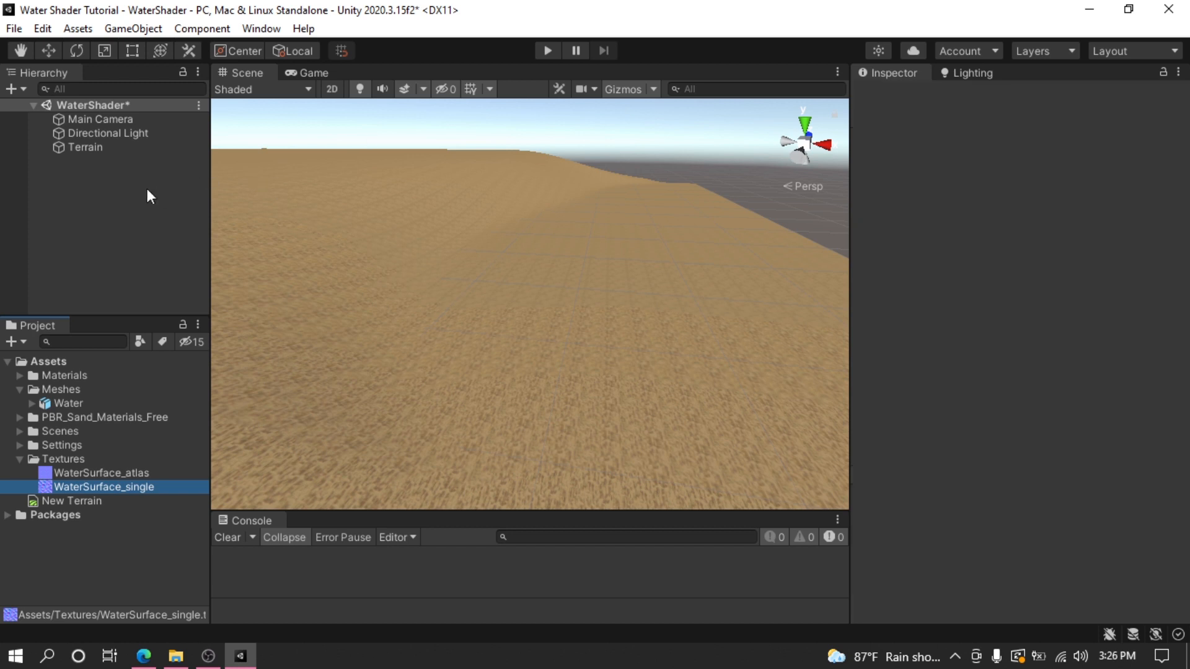
right_click(88, 209)
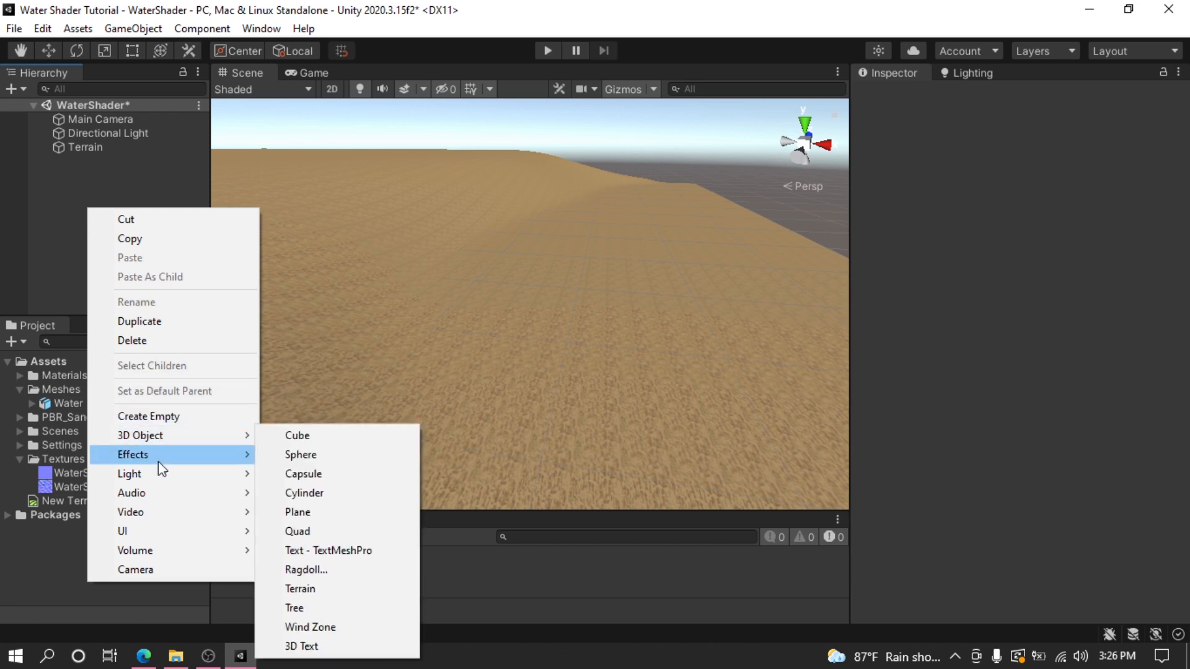
mouse_move(159, 439)
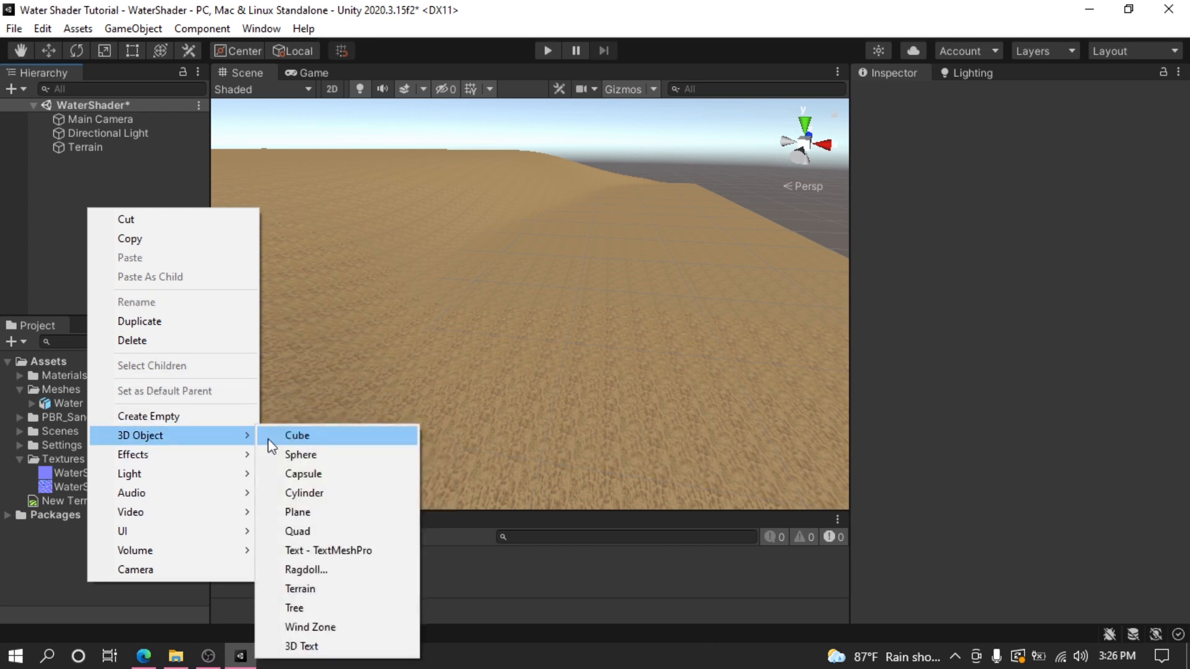
left_click(359, 519)
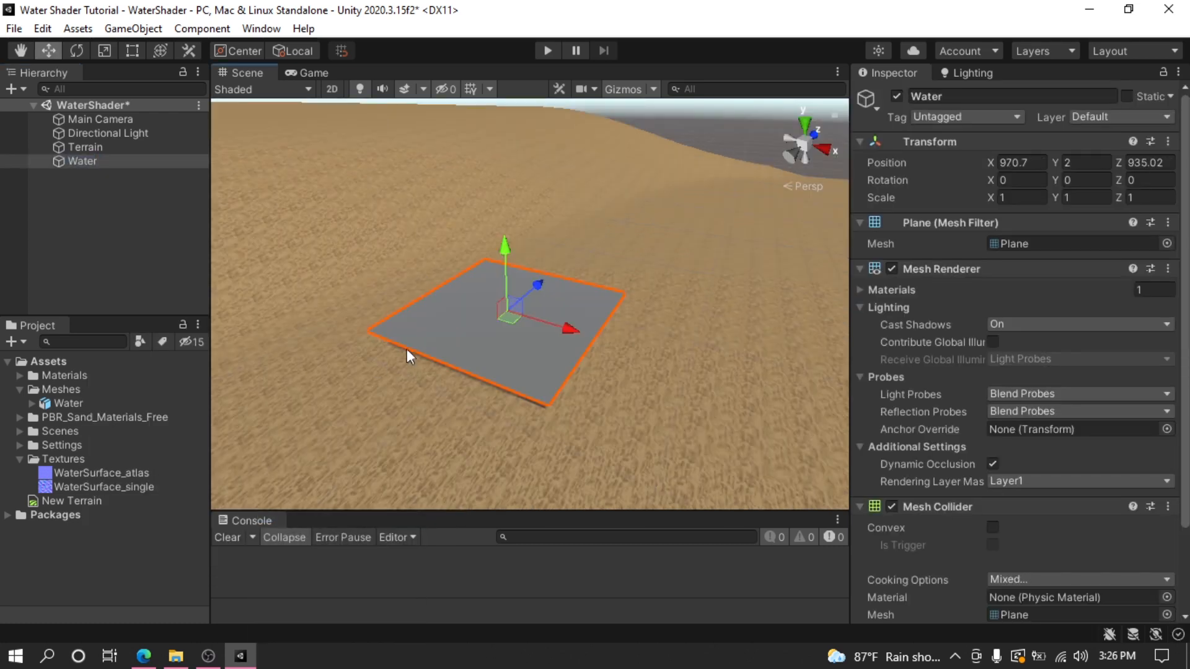
Display the scene in Wireframe mode and examine the subdivisions of the Water plane's mesh
left_click(296, 91)
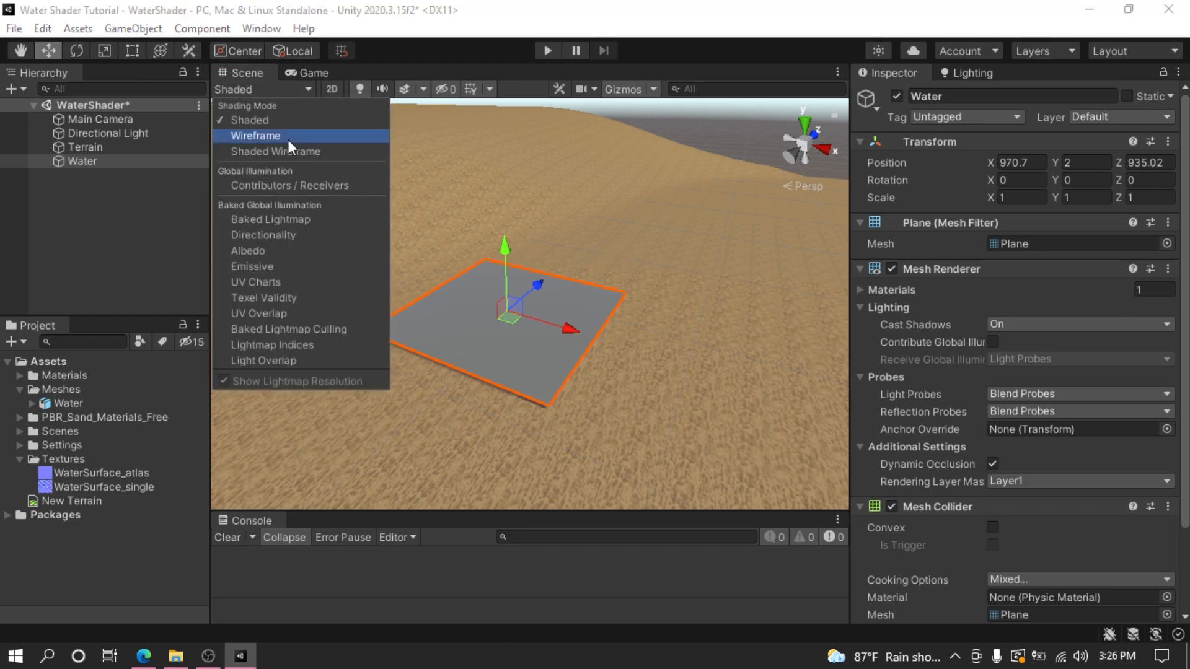
left_click(364, 137)
scroll(564, 365, "up", 4)
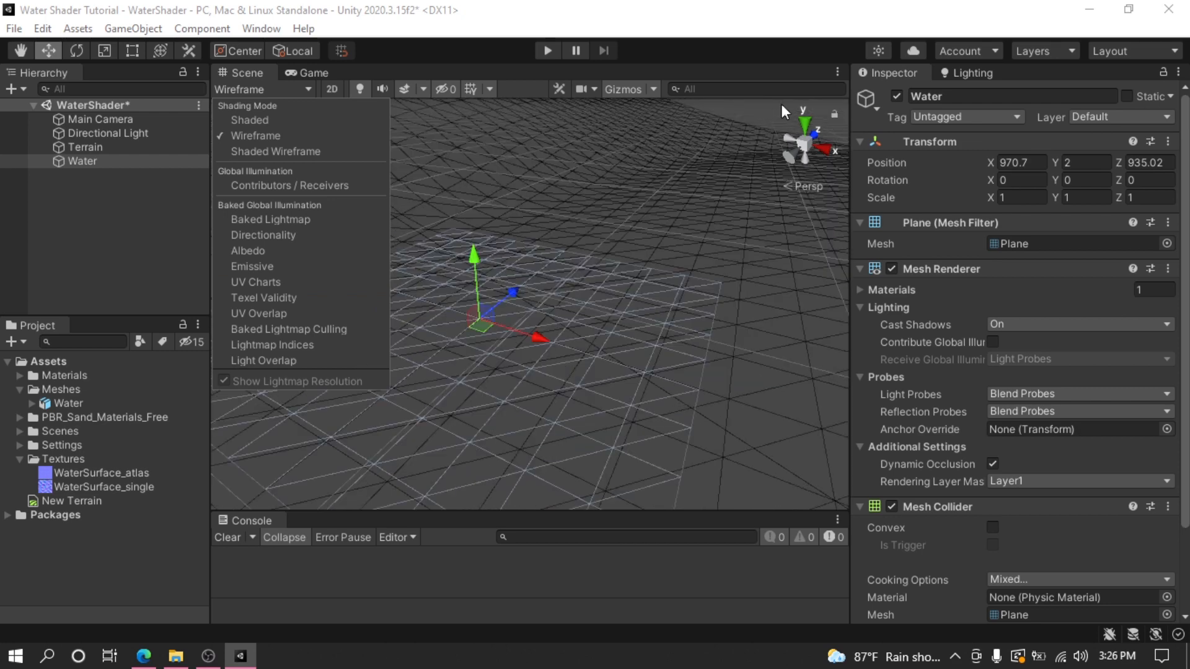
left_click(781, 106)
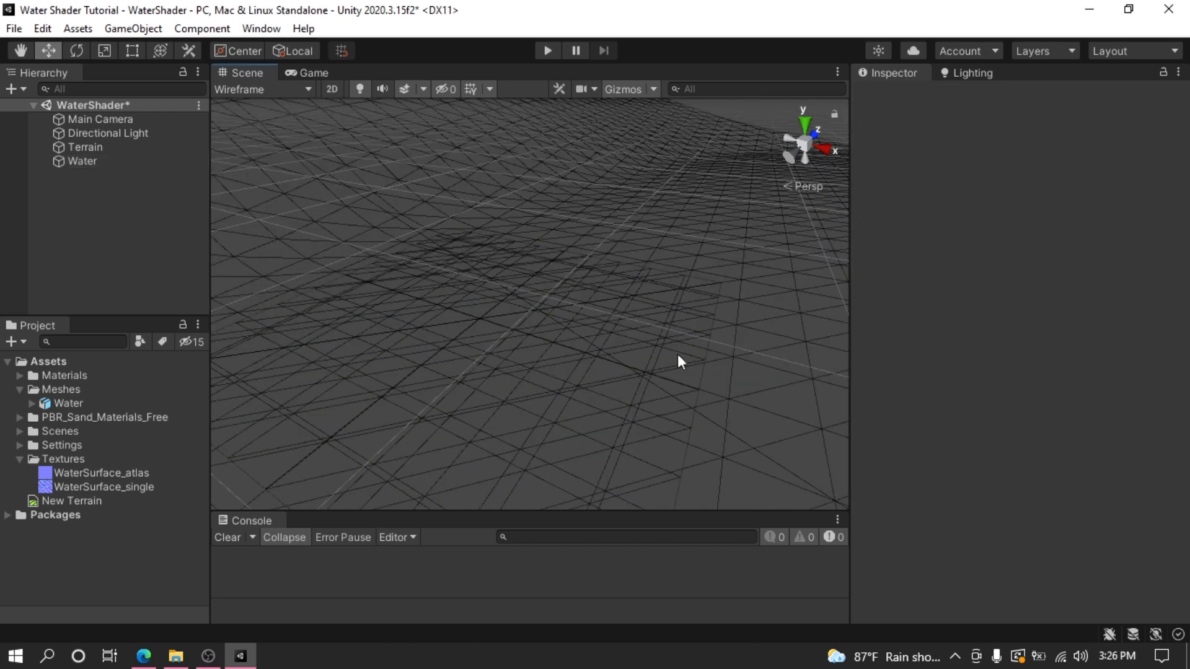
left_click(488, 360)
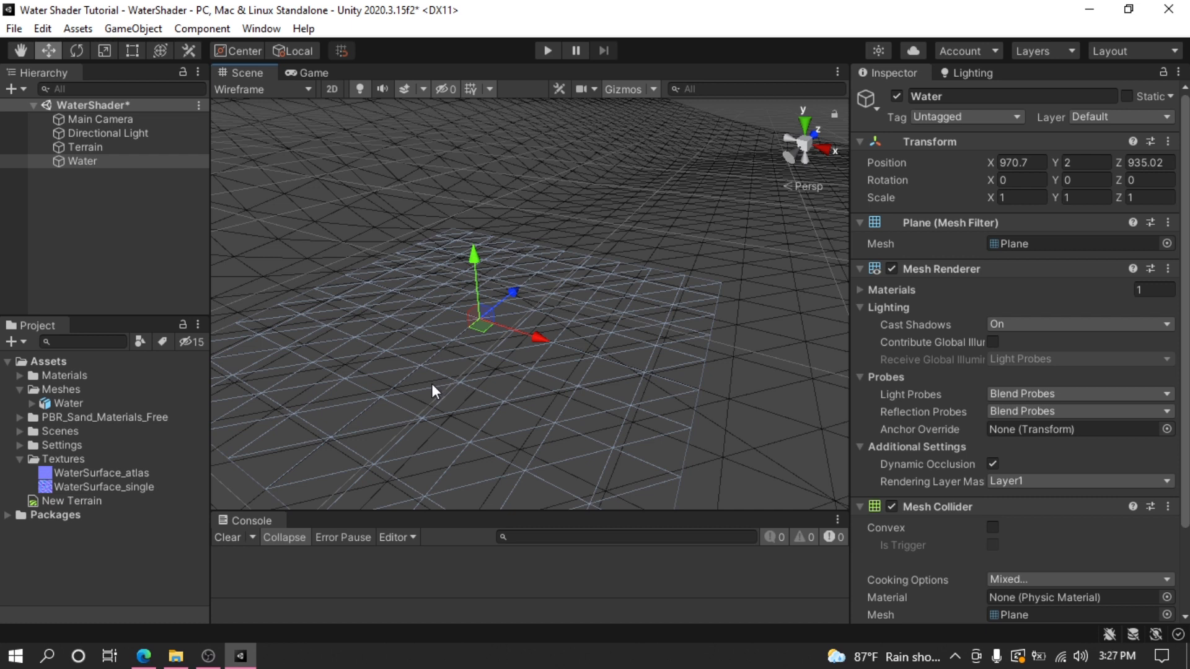
Return the scene view to Shaded mode and deselect the Water plane
left_click(270, 88)
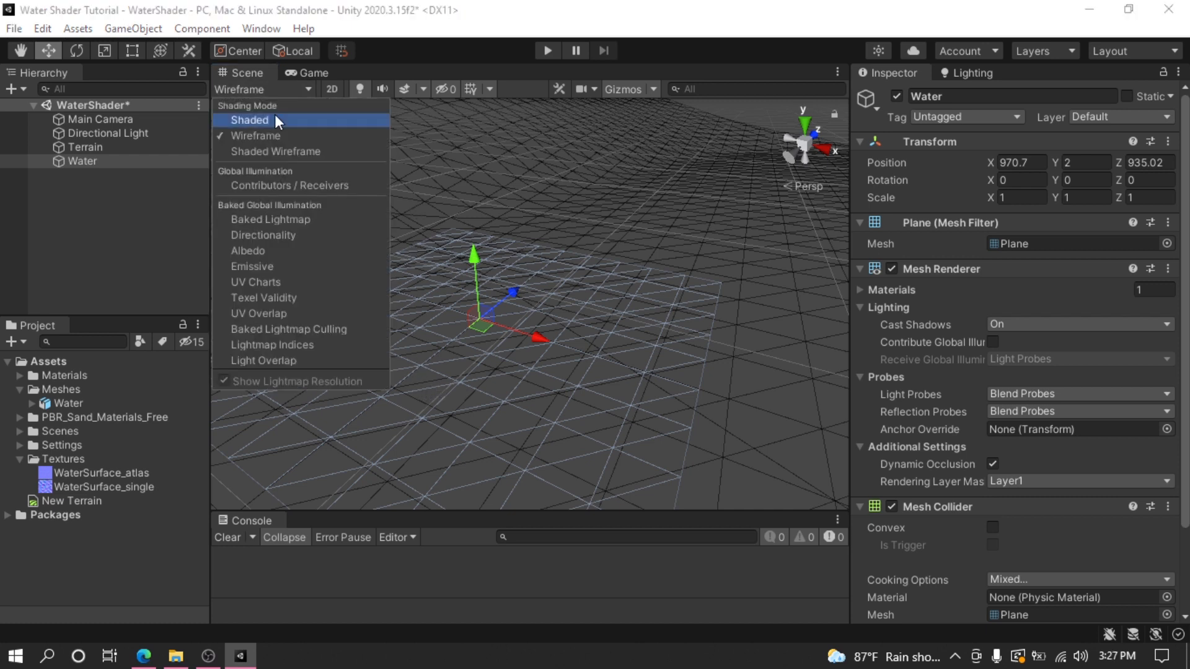
left_click(276, 120)
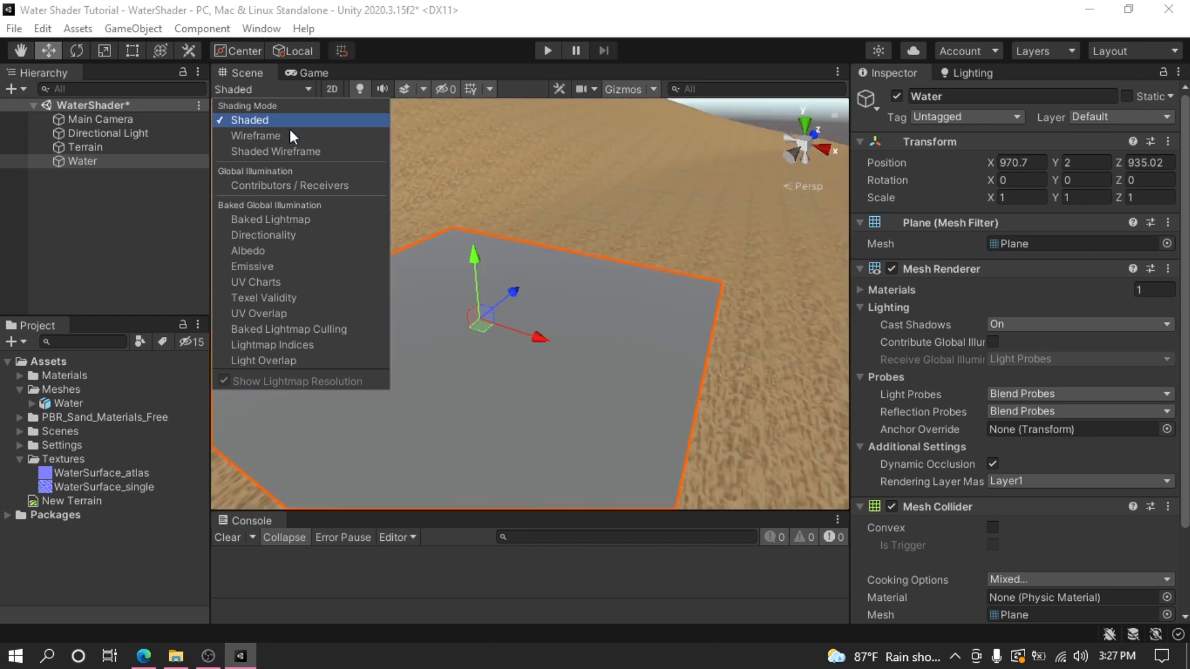
left_click(770, 123)
left_click(768, 123)
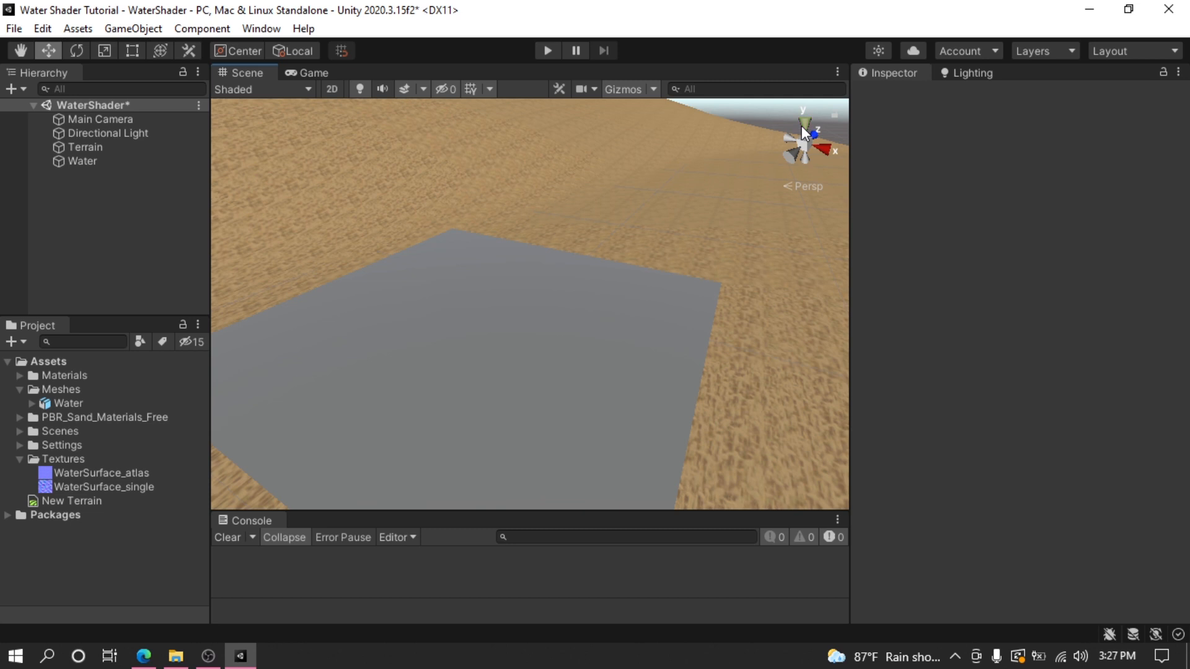
Remove the Mesh Collider component from the Water plane
left_click(510, 360)
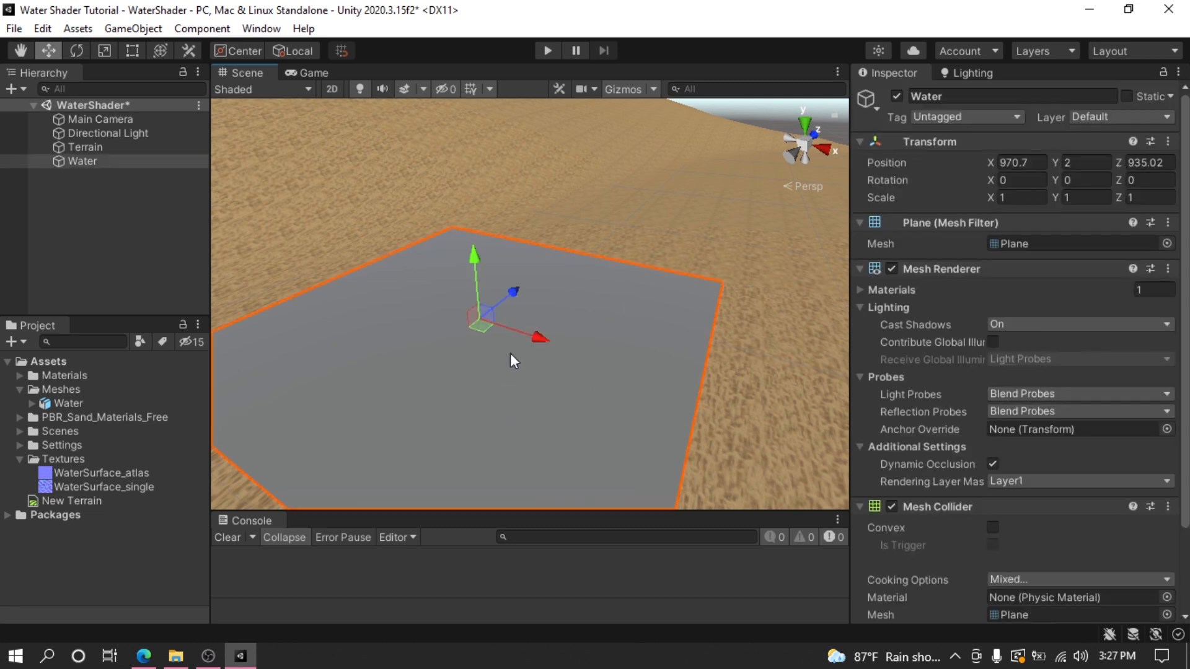
scroll(934, 396, "down", 3)
right_click(934, 410)
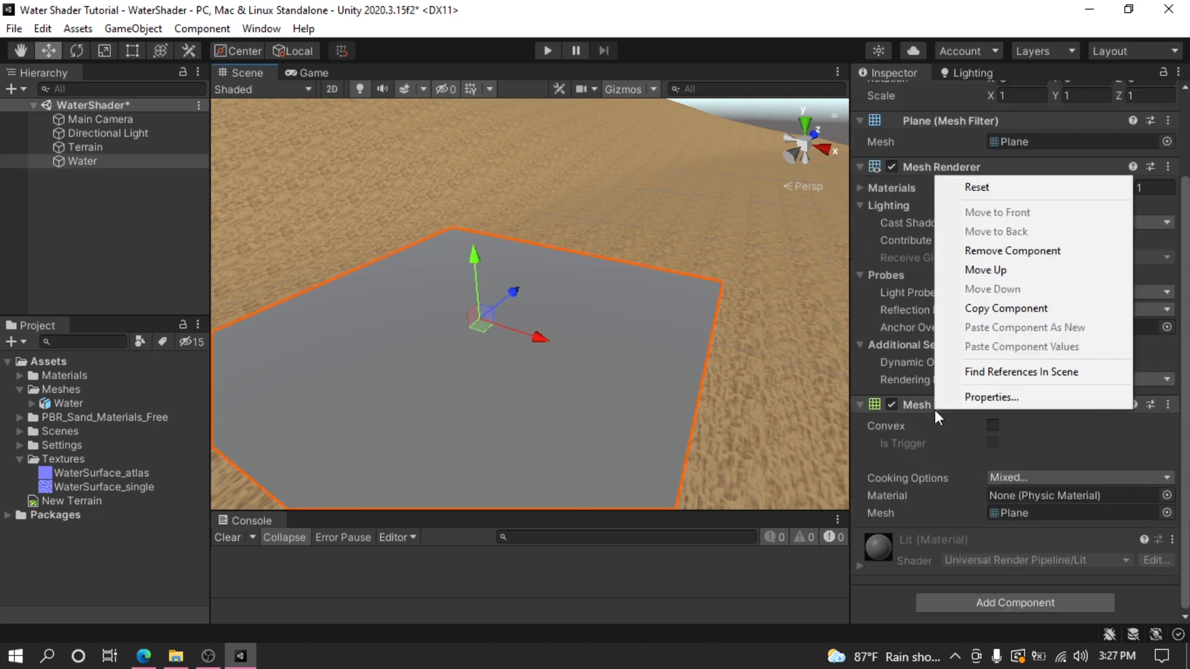
left_click(1047, 250)
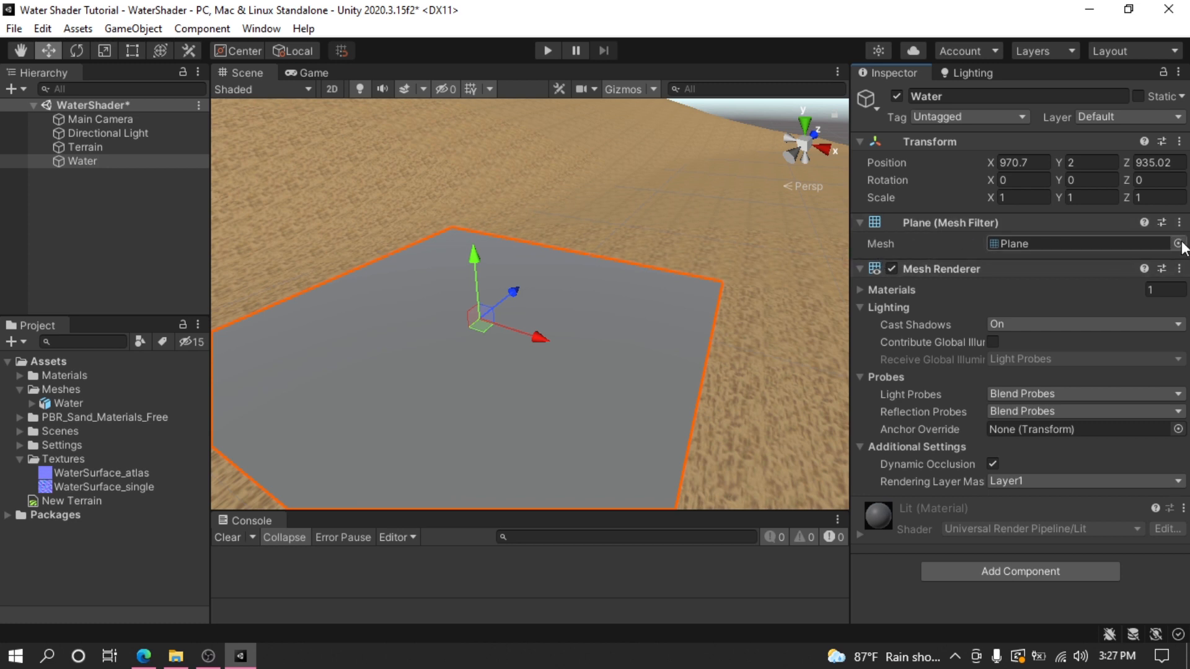
Replace the Water object's mesh with WaterBlock_50m_LOD0
left_click(1177, 244)
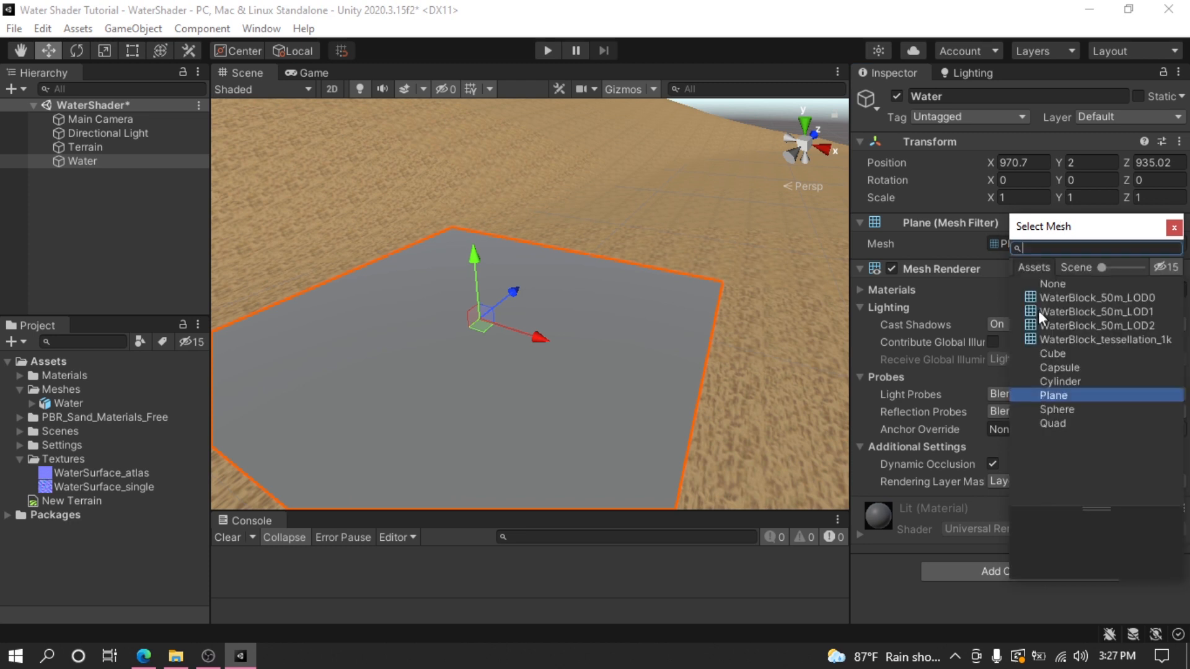
left_click_drag(1078, 232, 954, 222)
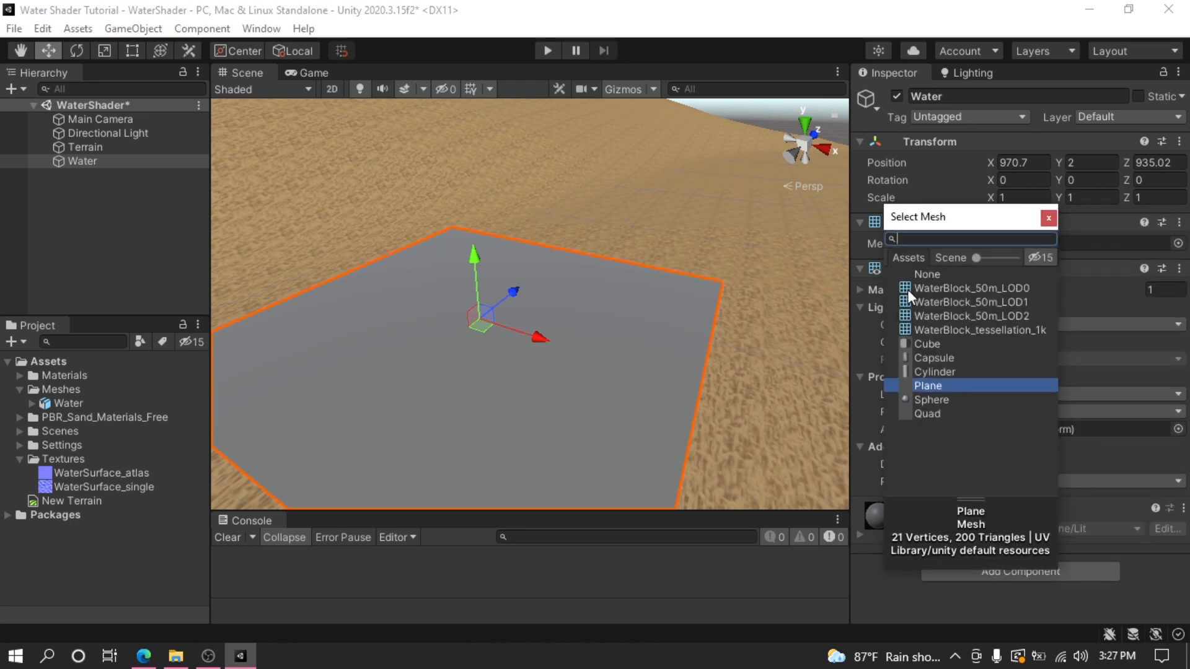
left_click(989, 290)
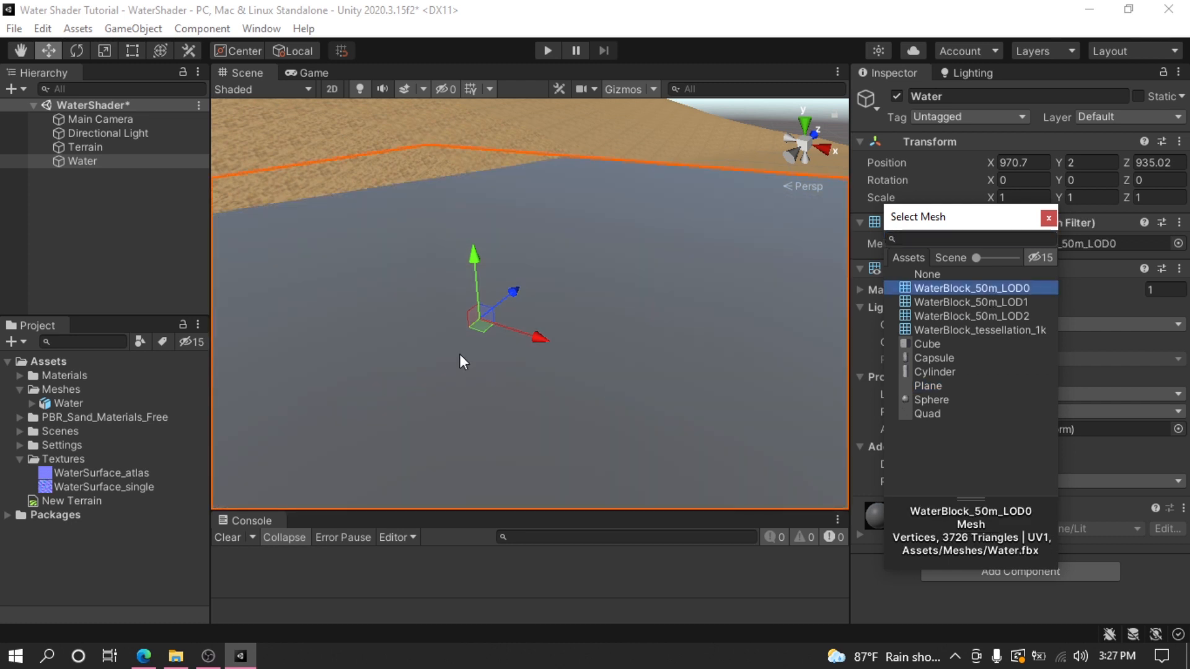
scroll(461, 357, "down", 6)
middle_click_drag(456, 367, 475, 345)
scroll(518, 256, "up", 1)
scroll(519, 255, "up", 3)
middle_click_drag(411, 215, 441, 327)
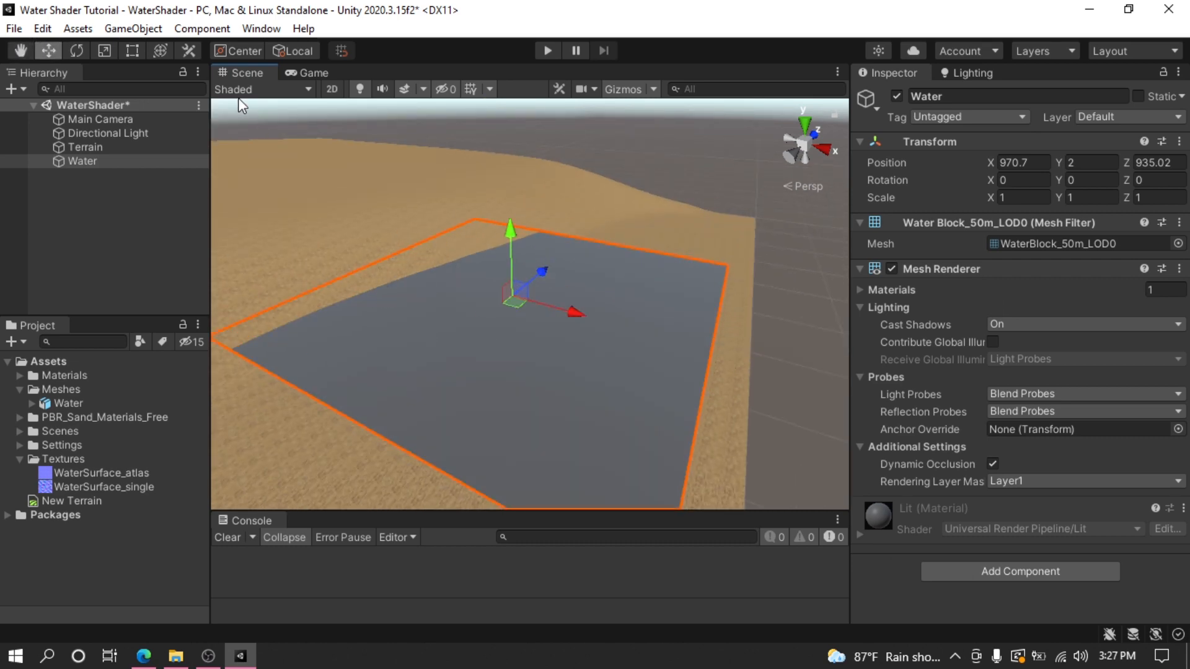
Display the scene in Wireframe mode and examine the subdivisions of the WaterBlock_50m_LOD0 mesh
left_click(254, 91)
left_click(273, 135)
left_click(416, 300)
mouse_move(477, 338)
middle_mouse_down()
mouse_move(417, 326)
mouse_move(425, 336)
middle_mouse_up()
scroll(442, 368, "up", 5)
middle_click_drag(396, 395, 502, 352)
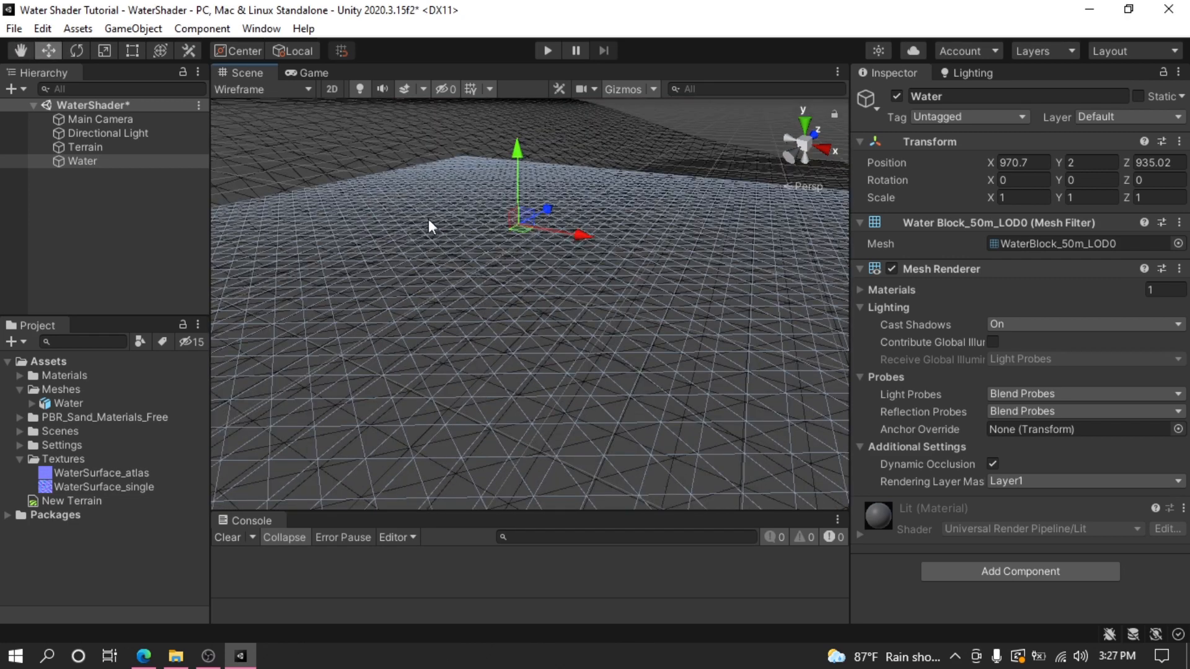
Return the scene view to Shaded mode
left_click(233, 87)
left_click(259, 121)
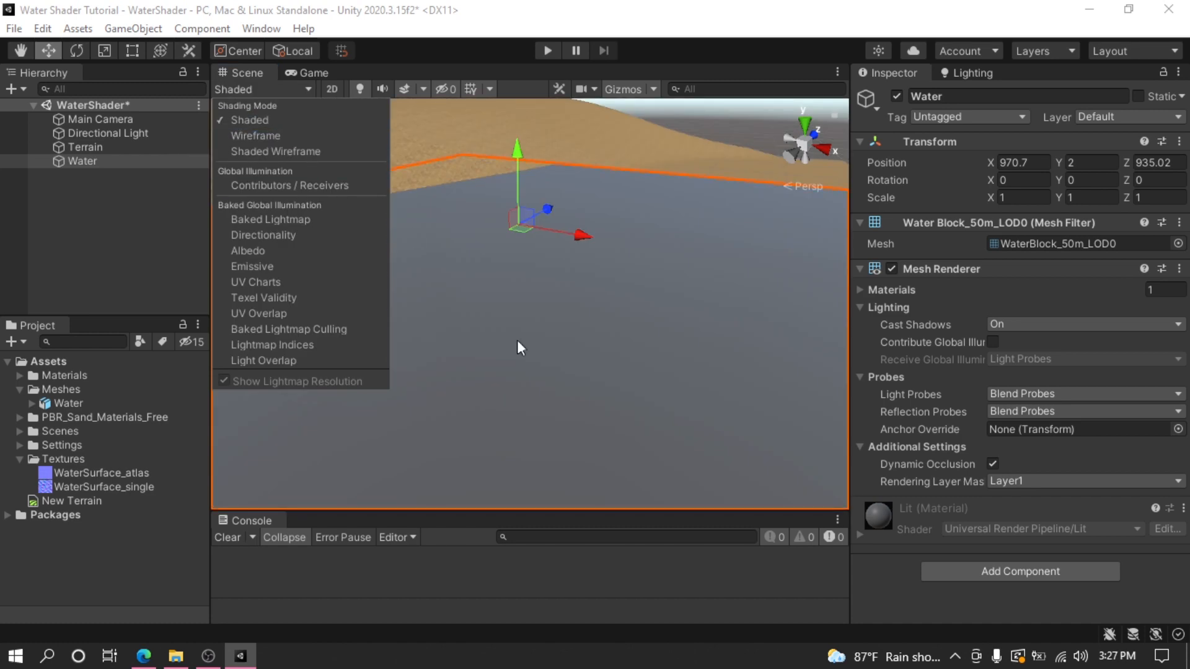
left_click(605, 395)
Scale the Water object to 2 on X and 3 on Z so it covers more of the terrain
left_click(1038, 197)
type("2")
left_click(1098, 198)
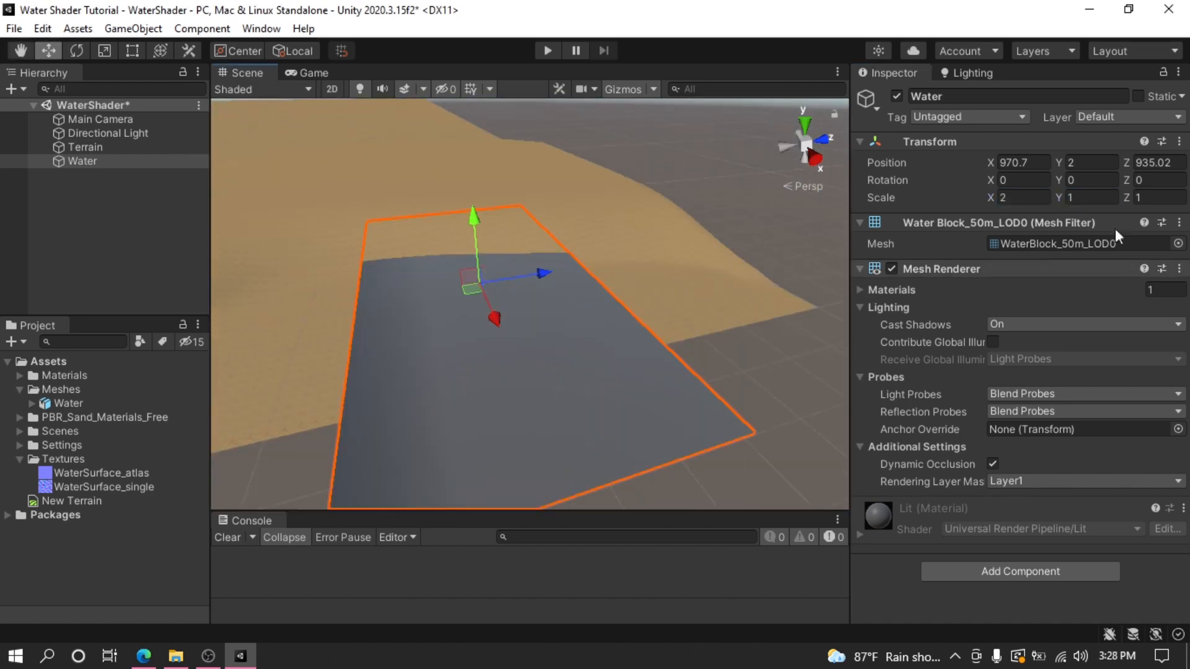
left_click(1177, 198)
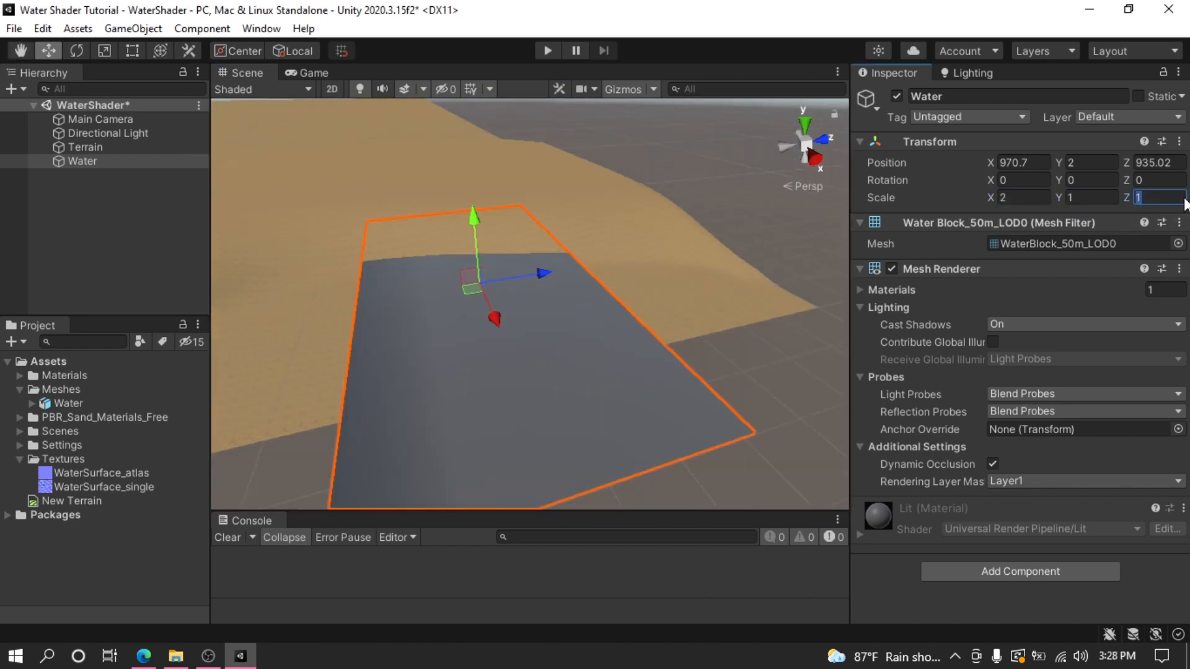
type("5")
right_click_drag(434, 312, 427, 310)
left_click(1160, 199)
type("6")
left_click(1024, 198)
left_click(1158, 201)
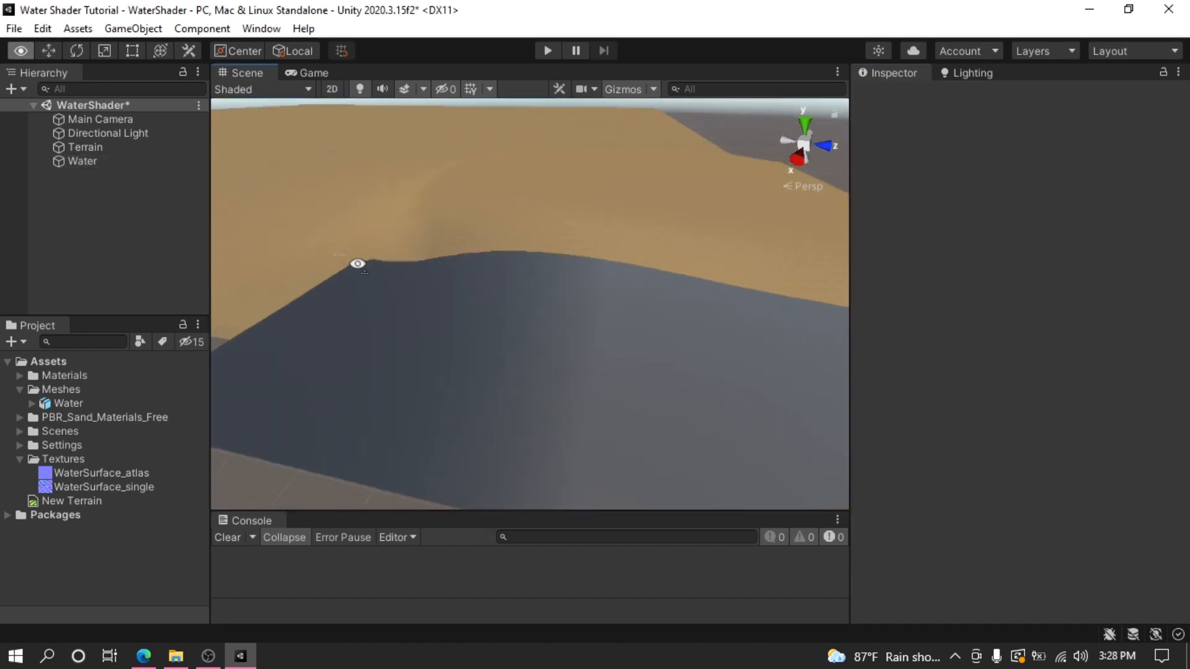
right_click_drag(359, 263, 397, 272)
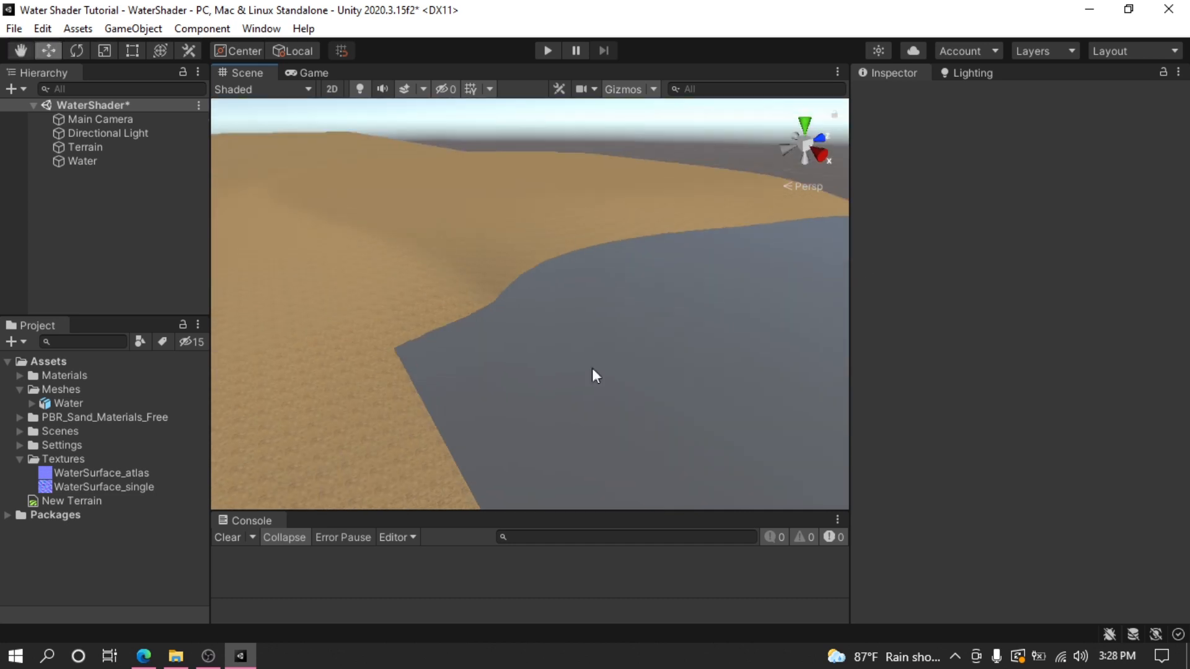
right_click_drag(592, 370, 220, 391)
Create a Universal Render Pipeline Lit Shader Graph named WaterShader in the project assets
left_click(17, 343)
mouse_move(132, 101)
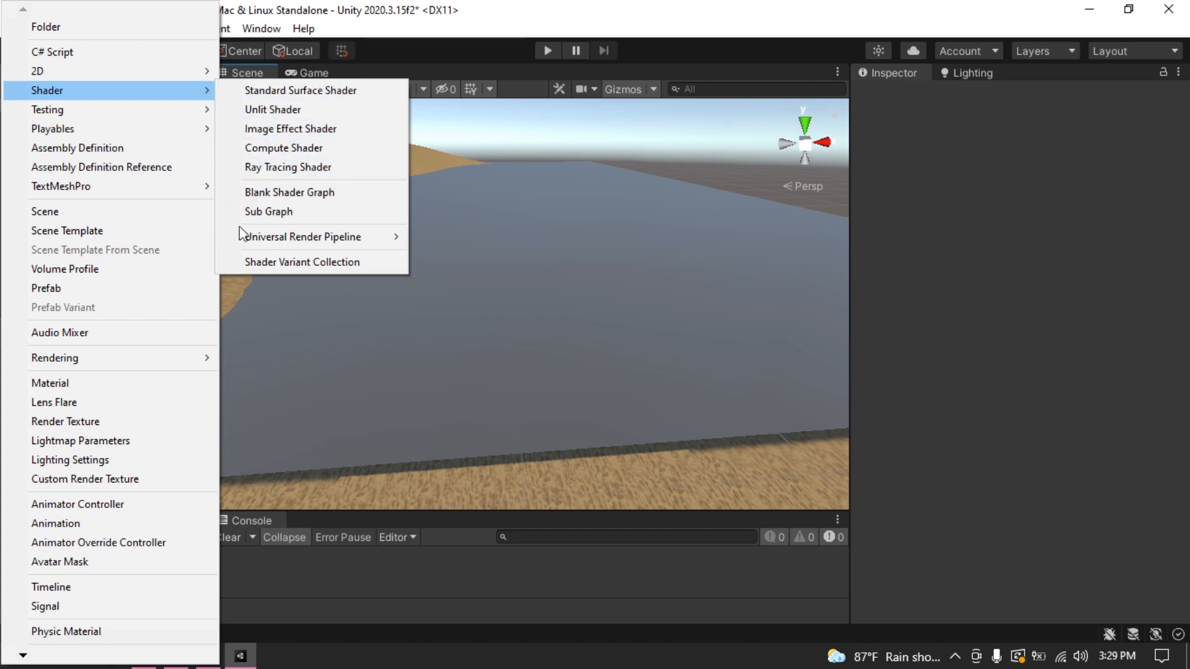
mouse_move(377, 244)
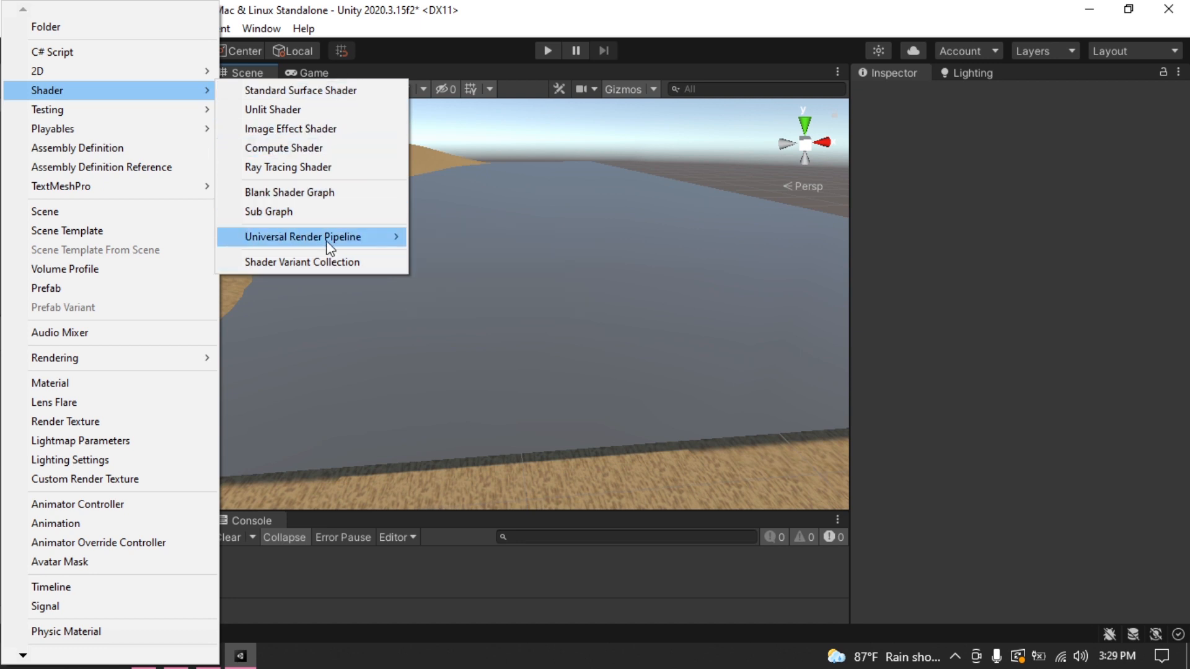
mouse_move(328, 244)
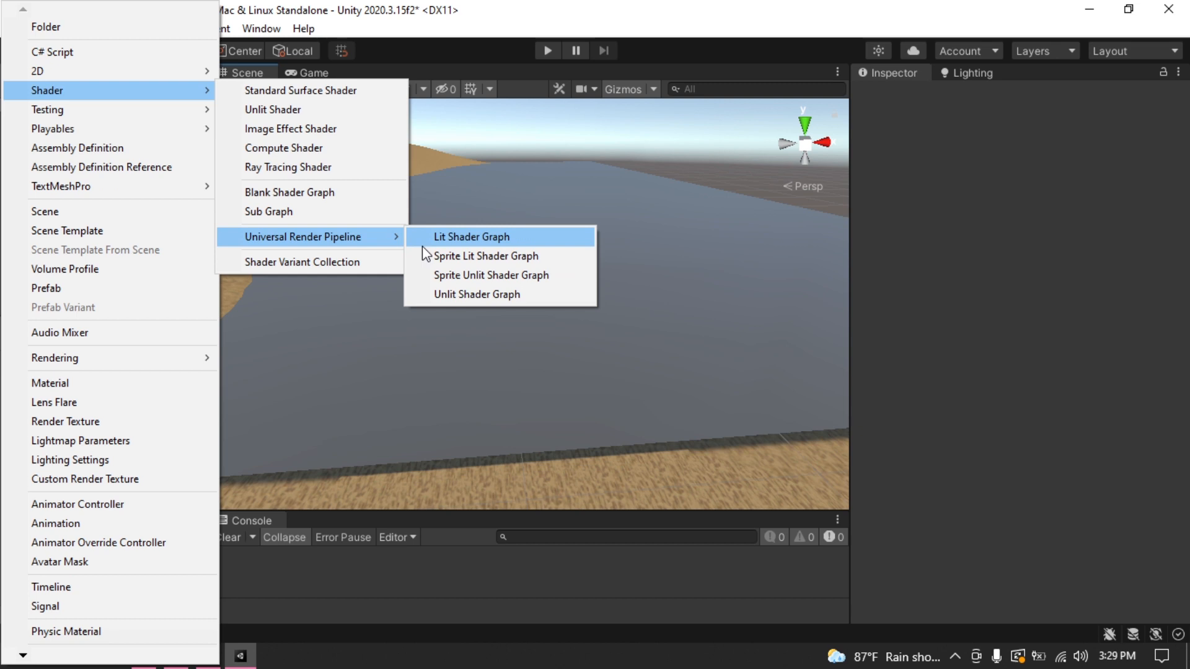
left_click(472, 246)
type("WaterShader")
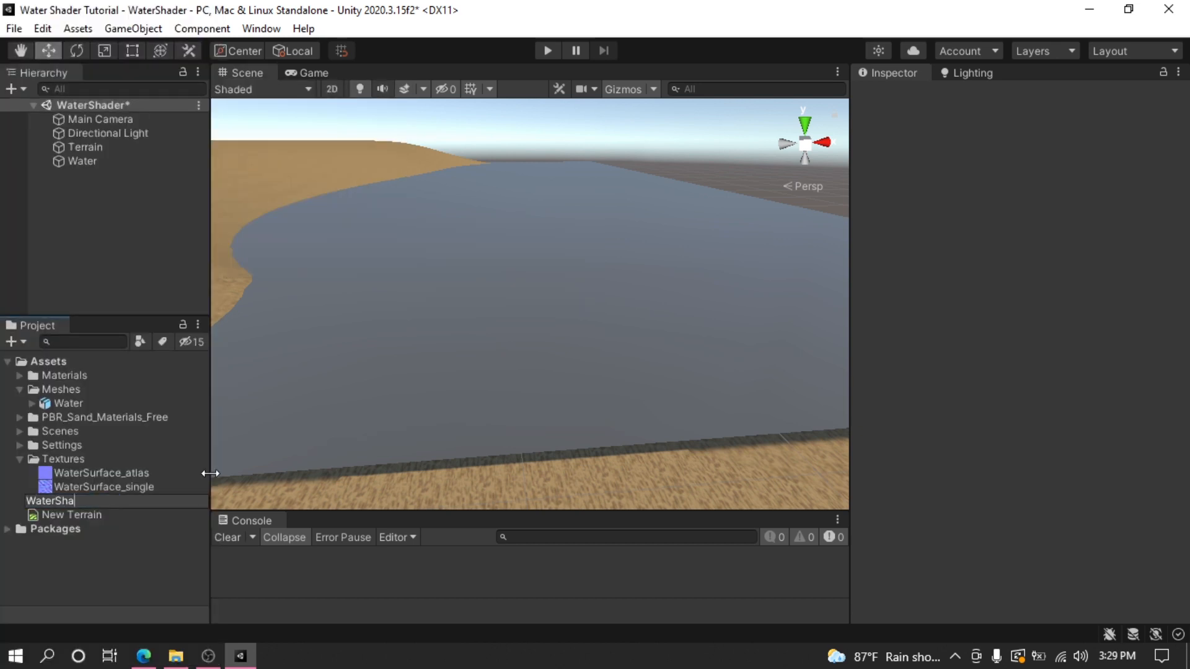
key("Return")
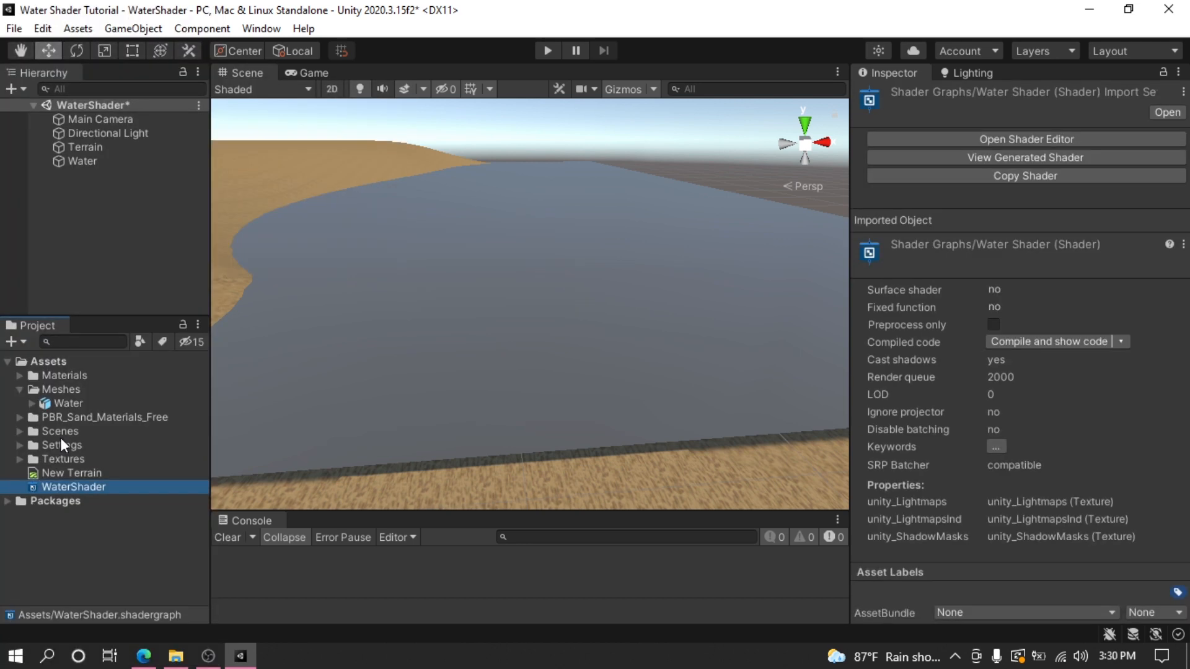
Create a material named Water based on WaterShader and apply it to the water surface in the scene
right_click(86, 489)
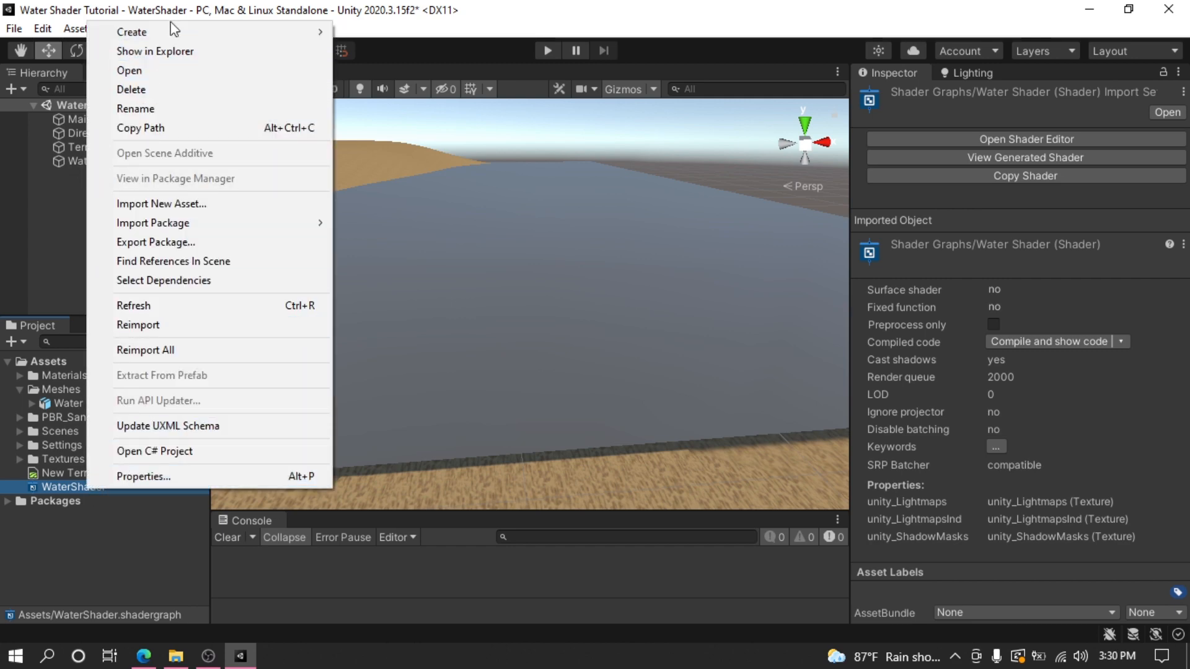
mouse_move(178, 29)
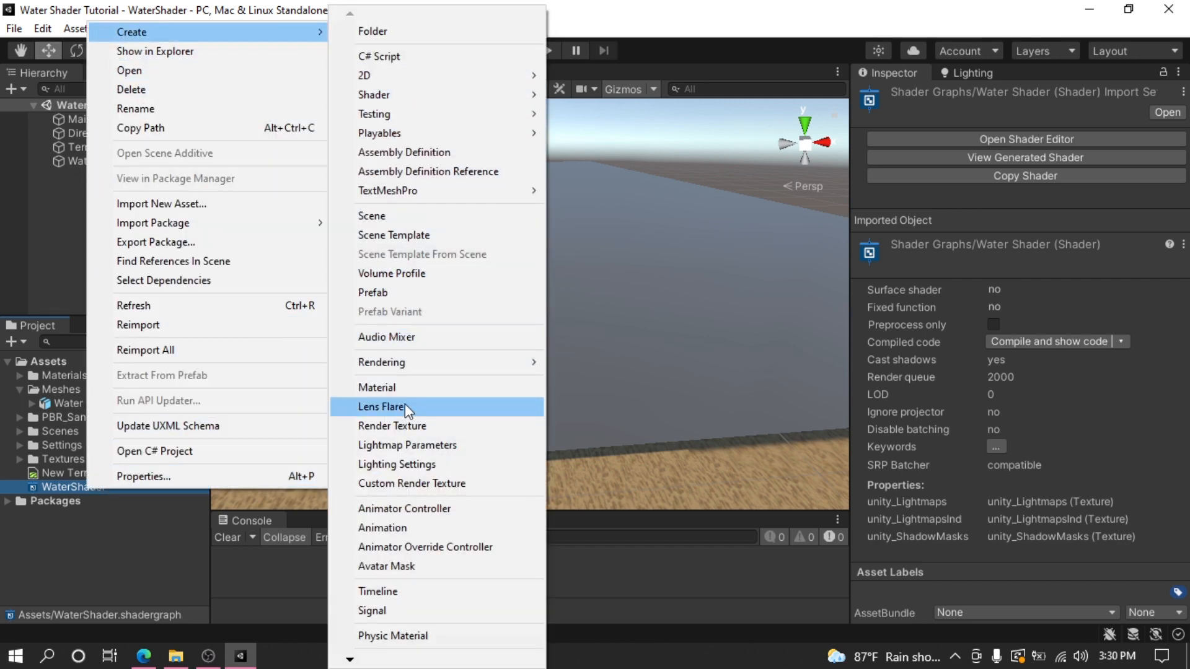
left_click(396, 389)
type("Water")
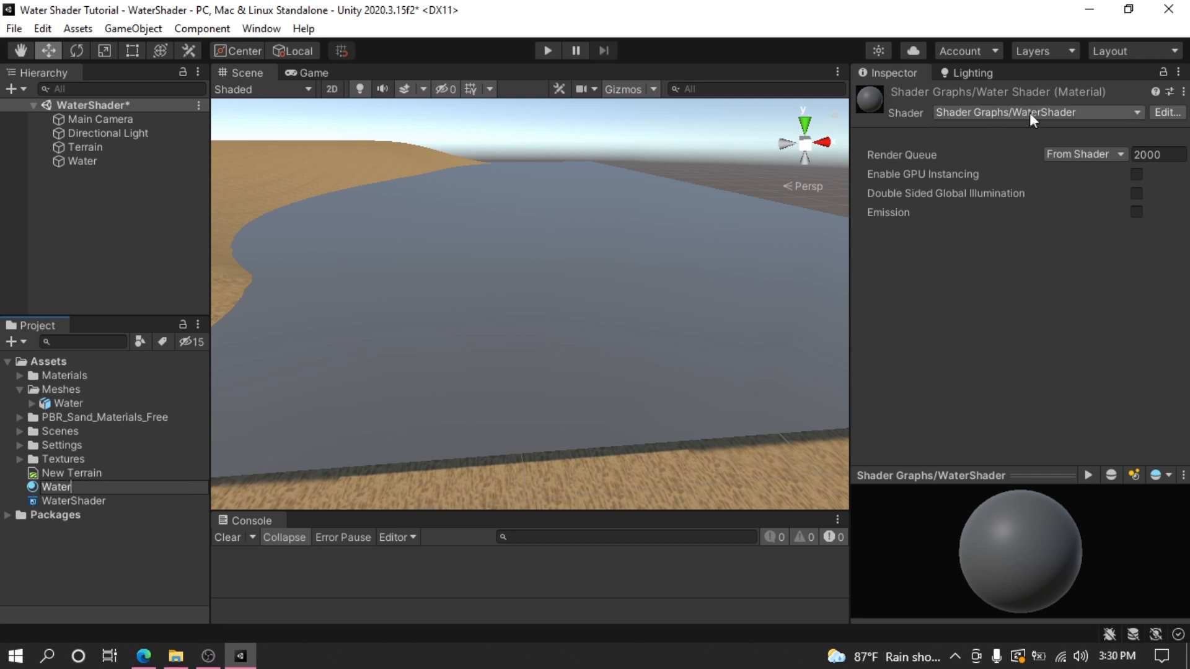
key("Return")
left_click_drag(55, 487, 460, 374)
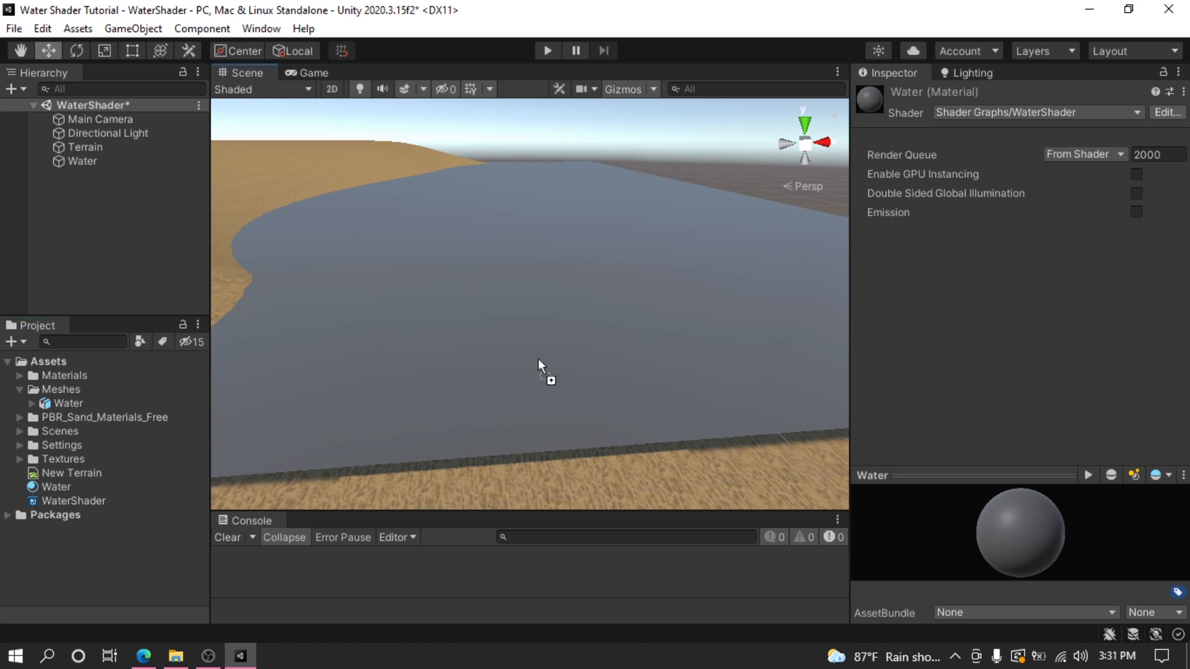
left_click_drag(541, 359, 538, 355)
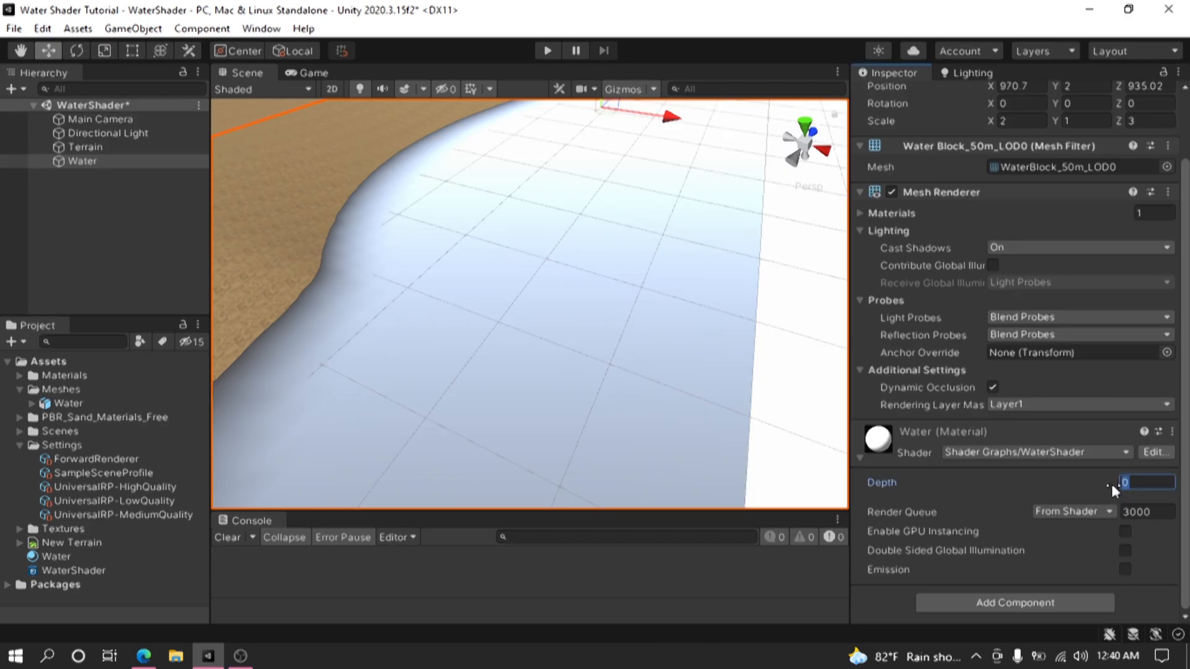
Vary the Water material's Depth value and examine the shading along the shoreline
left_click(1165, 486)
mouse_move(1164, 484)
left_mouse_down()
mouse_move(63, 494)
mouse_move(1169, 497)
mouse_move(1085, 527)
mouse_move(1147, 516)
left_mouse_up()
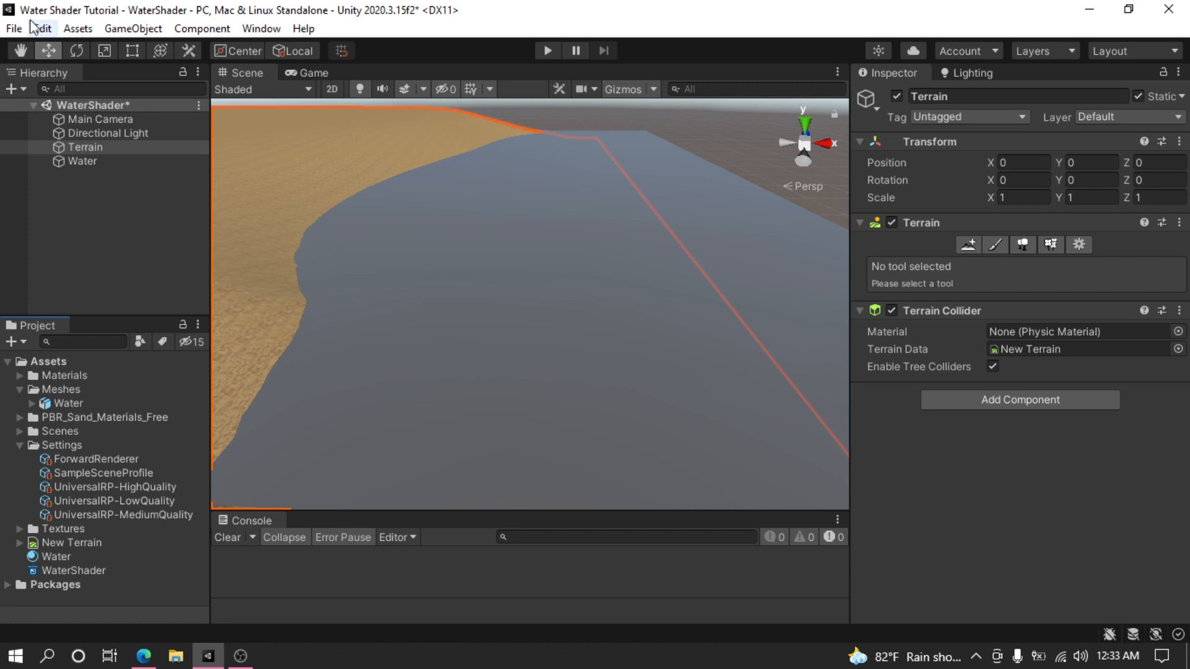
Check which render pipeline asset is assigned in the project's Graphics settings, then close the settings
left_click(43, 28)
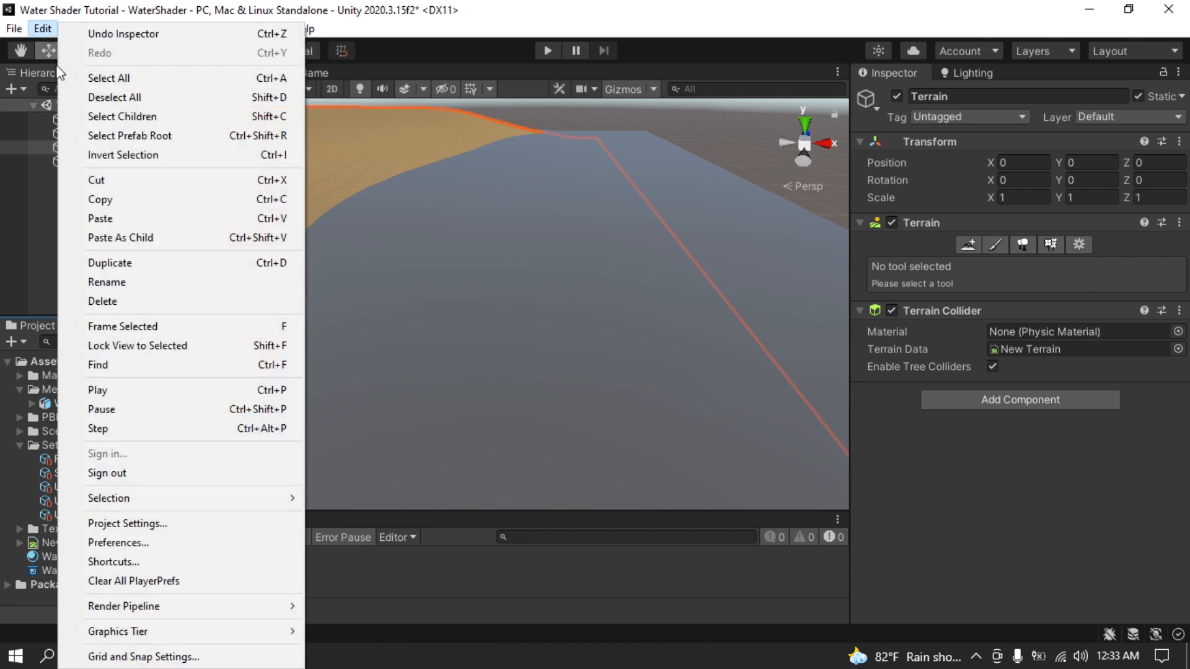
left_click(145, 524)
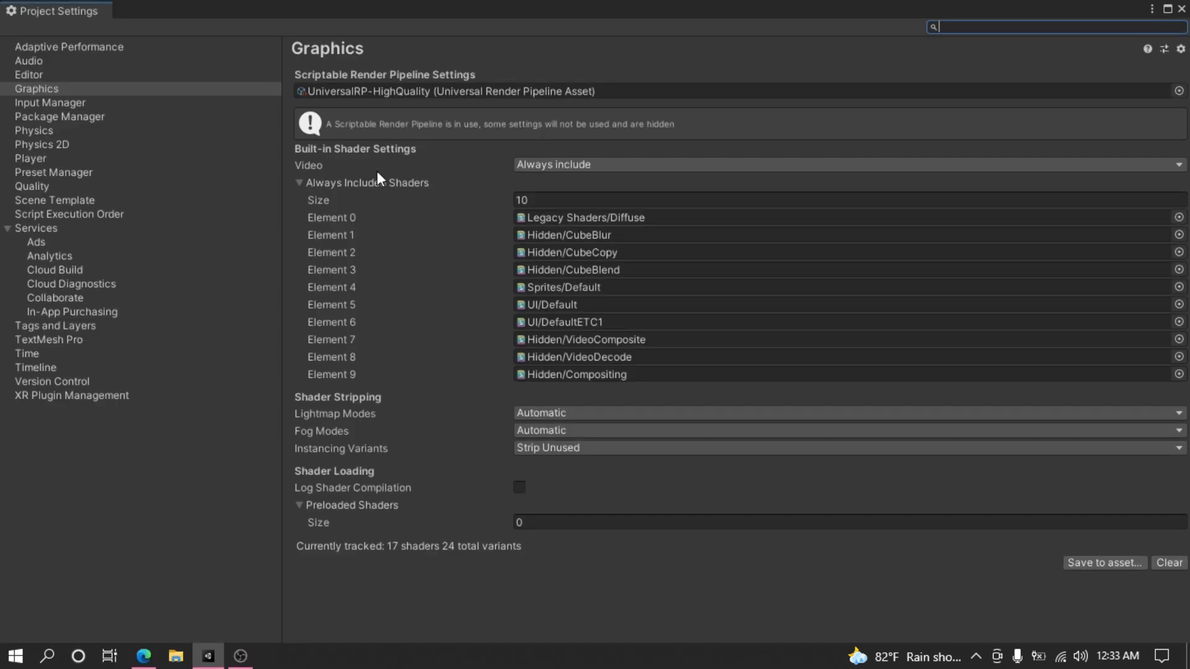
left_click(50, 89)
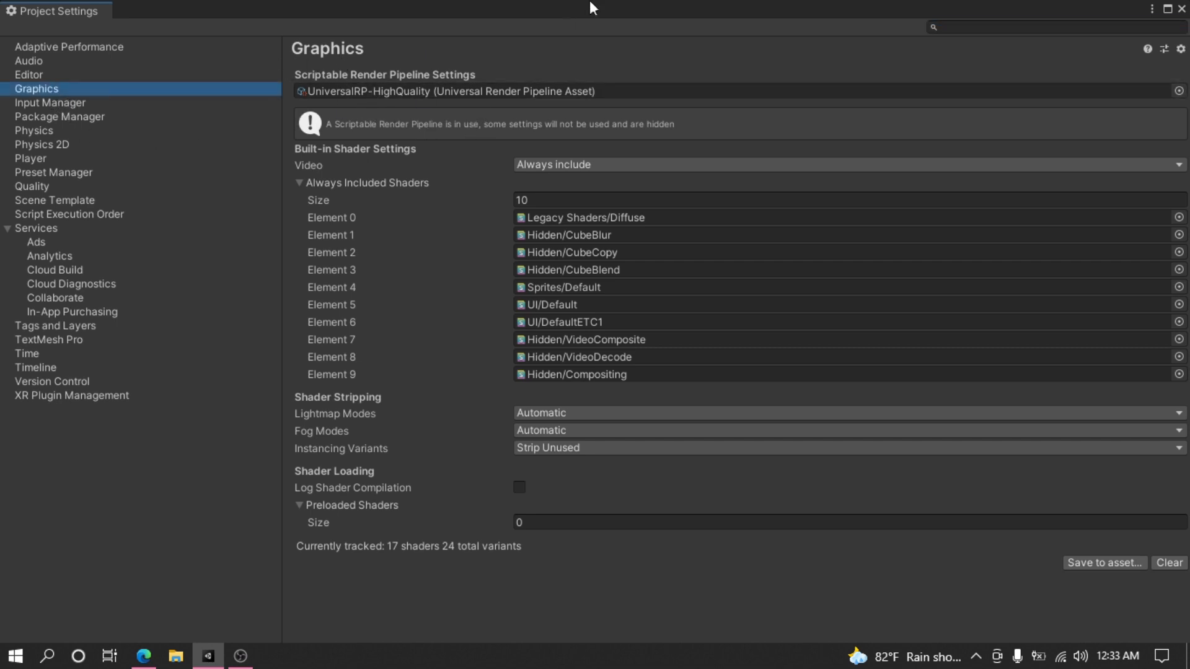
left_click(1182, 10)
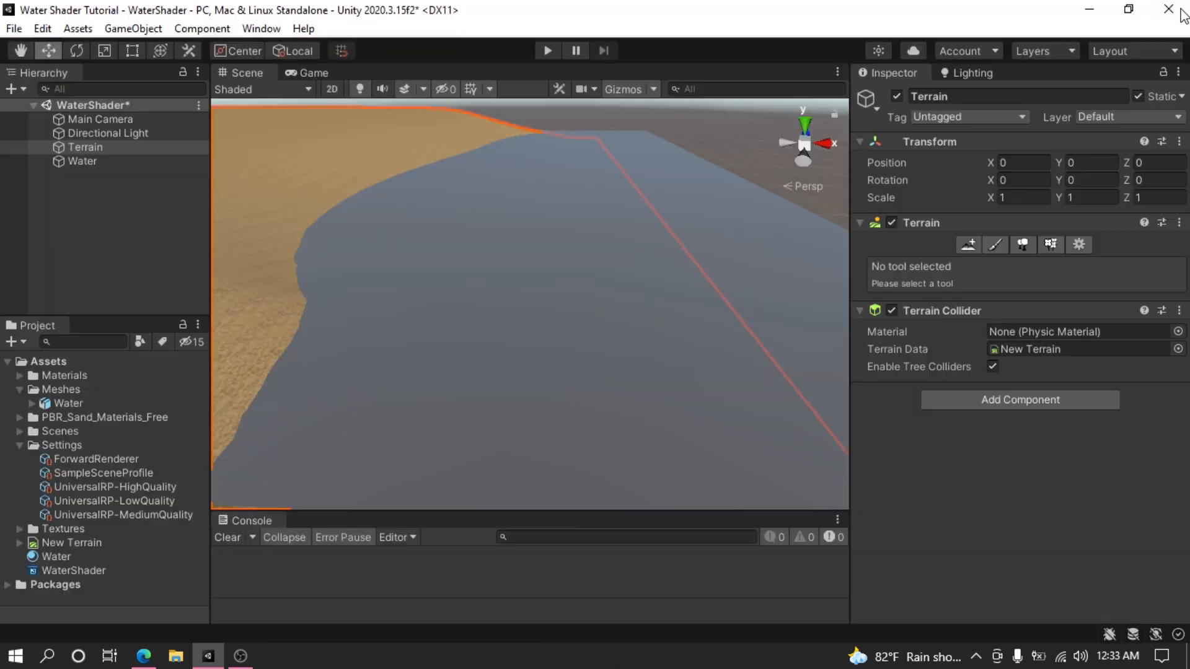
Enable Depth Texture and Opaque Texture on the UniversalRP-HighQuality pipeline asset
left_click(154, 488)
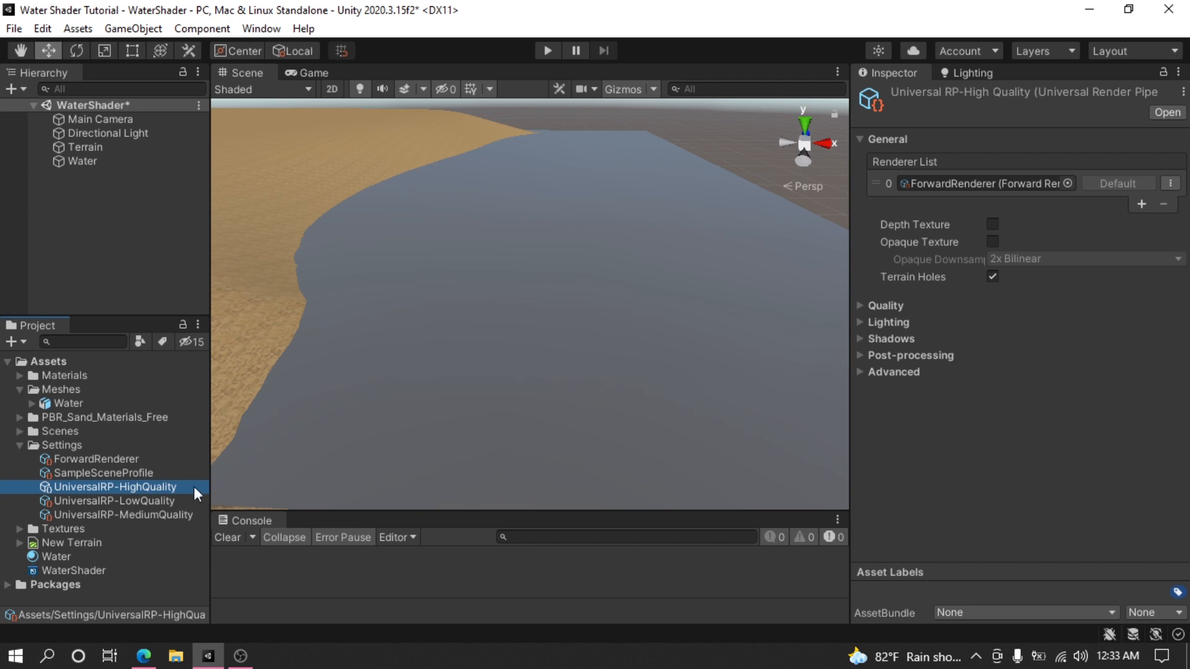
left_click(993, 223)
left_click(993, 242)
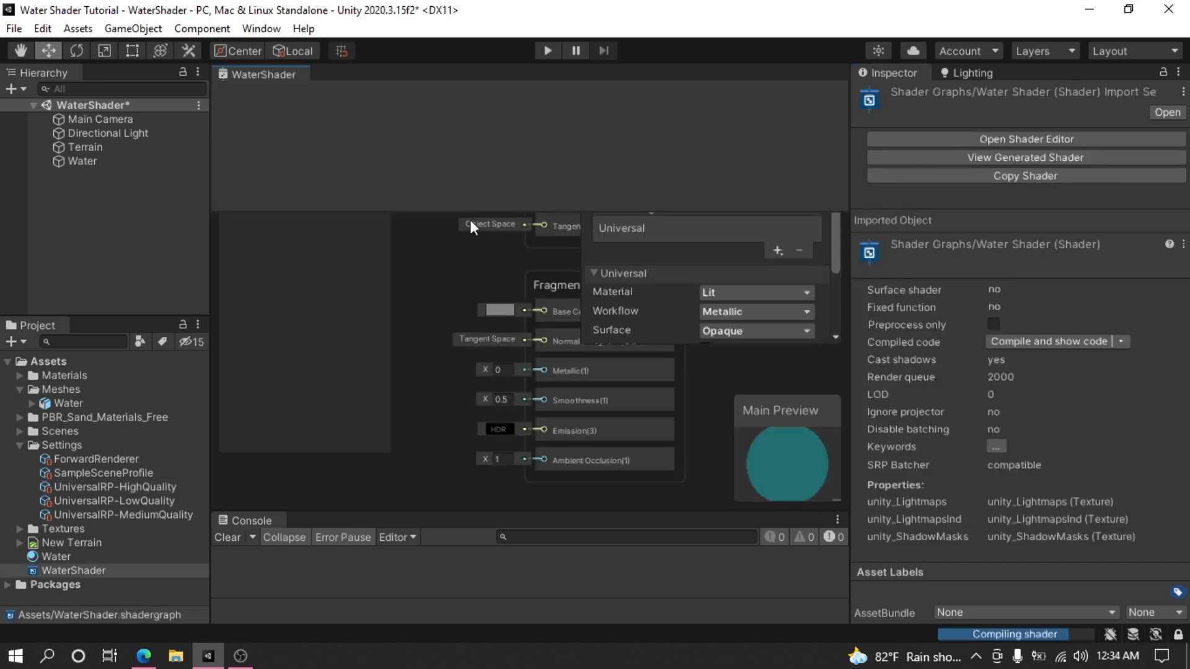
Open the WaterShader graph in a maximized window with its Vertex and Fragment blocks in view
left_click_drag(470, 219, 481, 248)
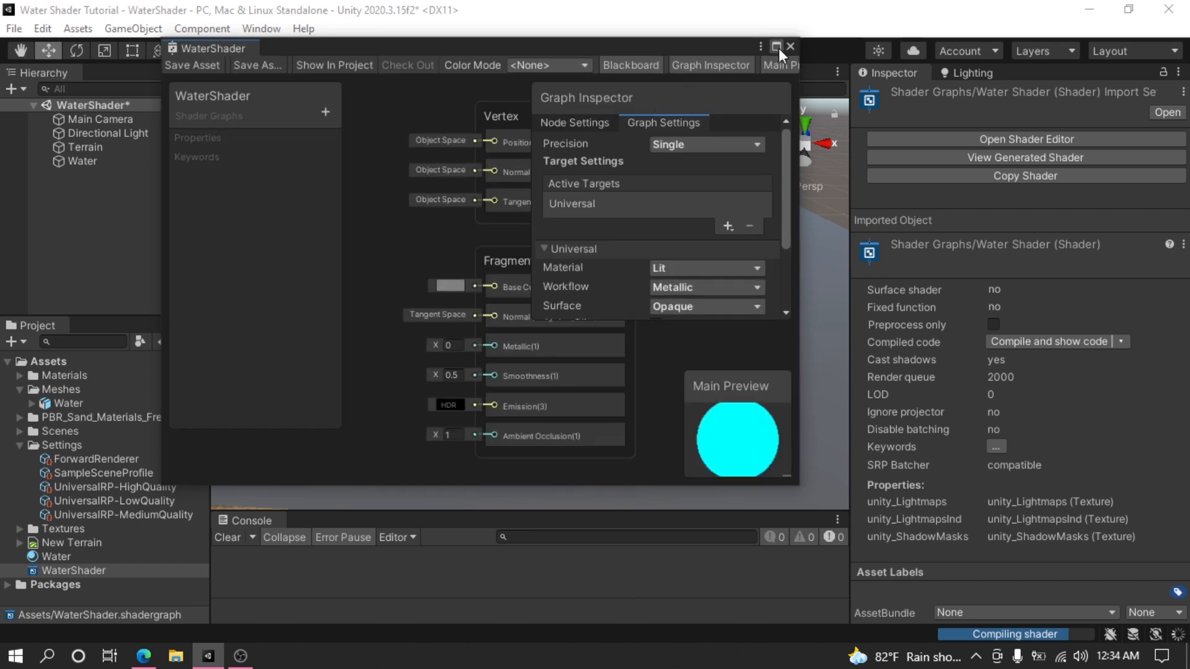
left_click(778, 47)
middle_click_drag(576, 222, 759, 286)
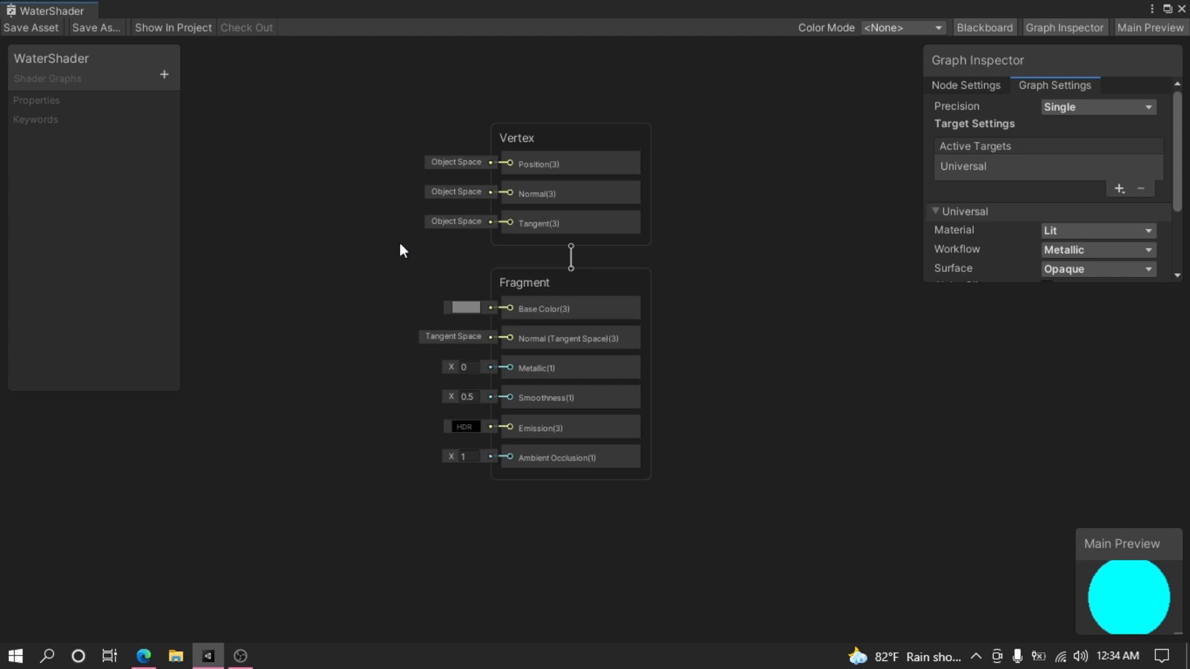
middle_click_drag(343, 186, 396, 187)
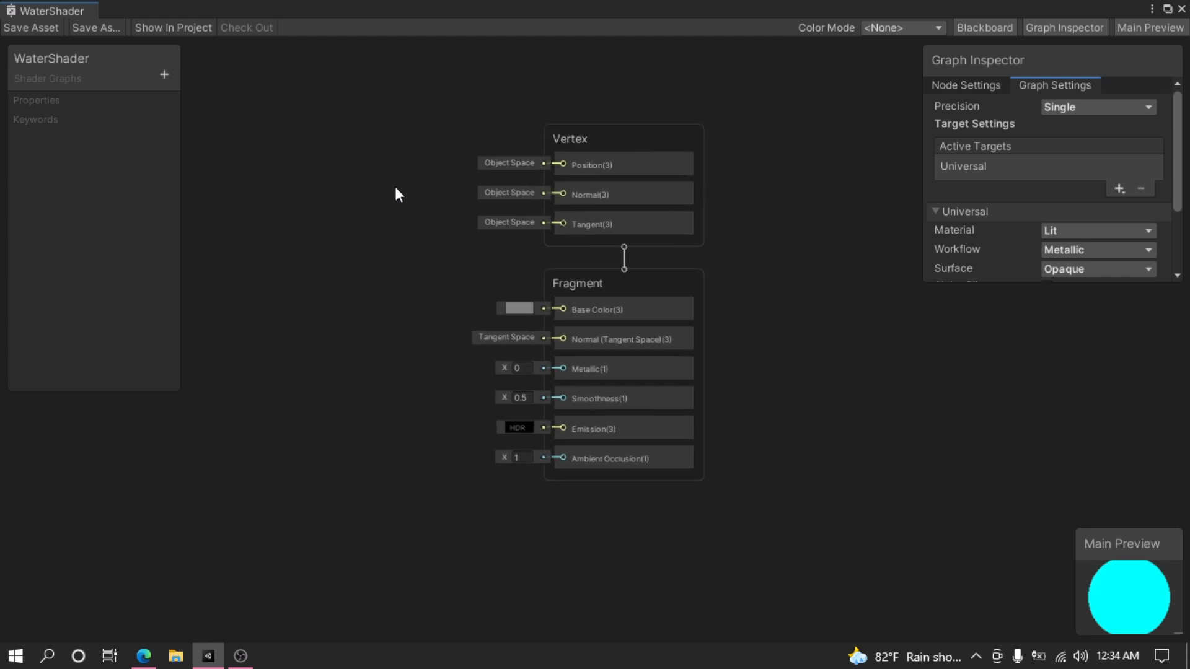
middle_click_drag(269, 201, 336, 233)
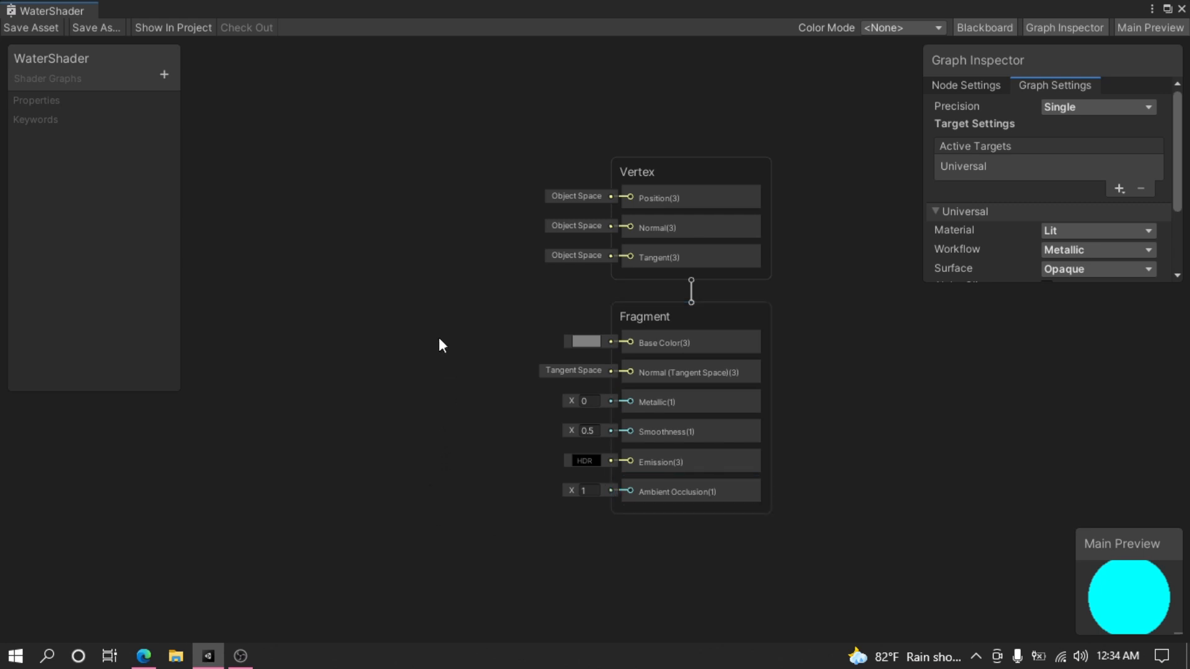
Set the WaterShader graph's Surface type to Transparent in the graph settings
scroll(1103, 178, "down", 2)
scroll(1105, 178, "up", 2)
scroll(1090, 211, "down", 3)
scroll(1090, 198, "up", 3)
scroll(987, 147, "down", 3)
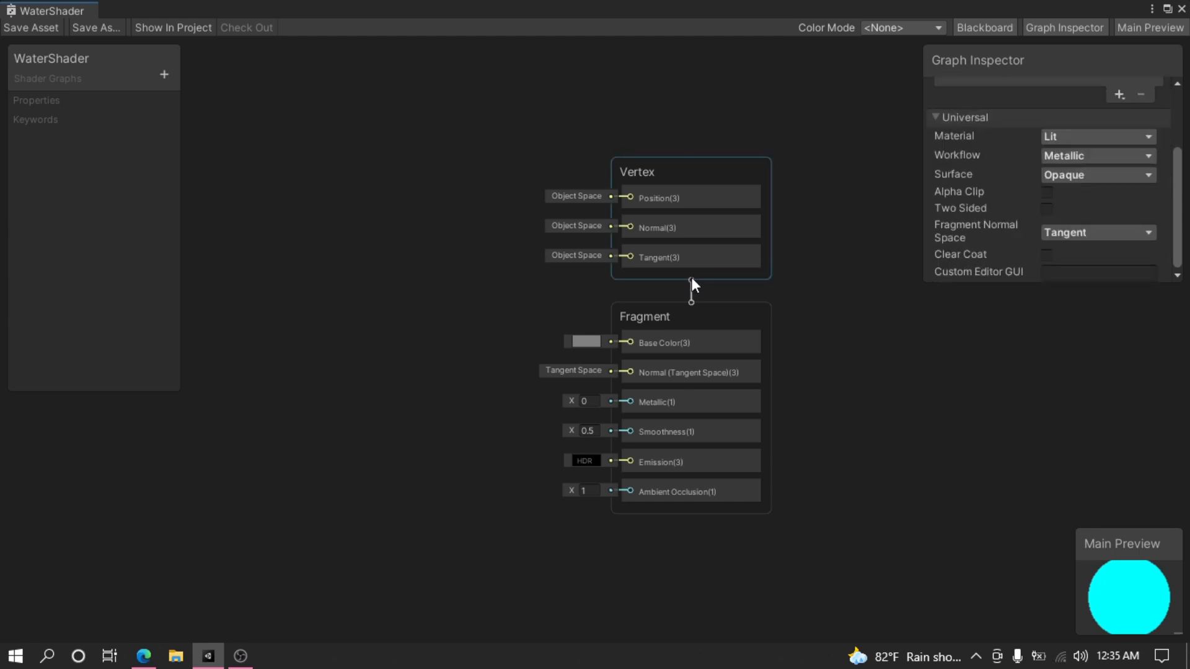
left_click(1067, 174)
left_click(1085, 219)
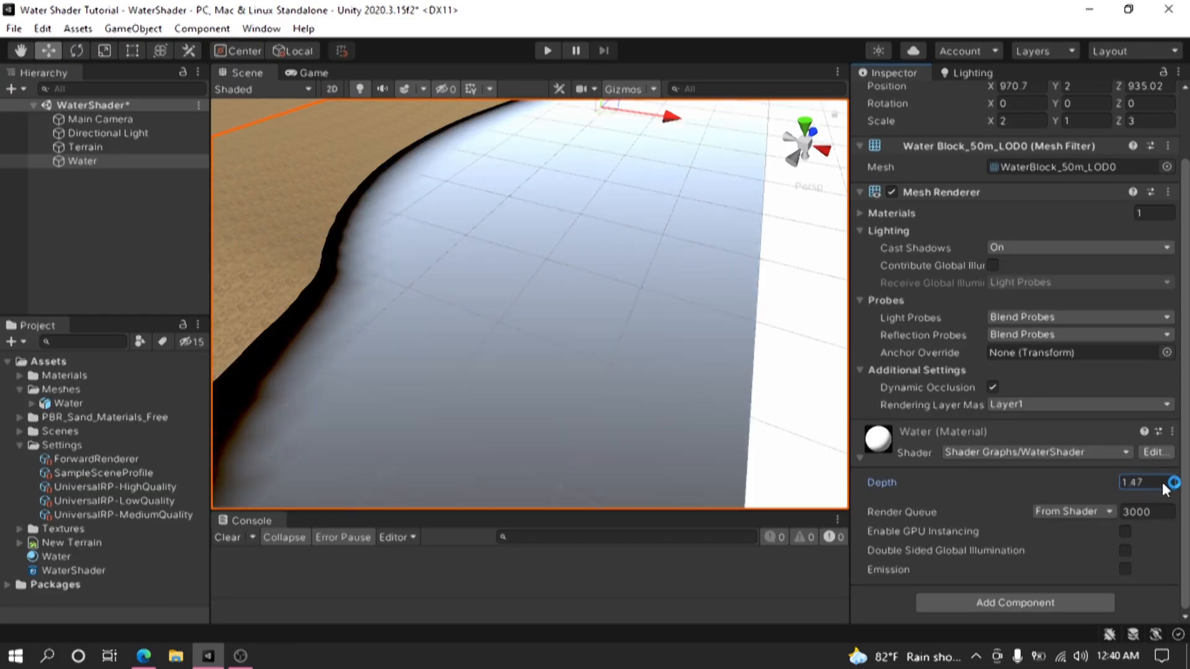
Adjust the Water material's Depth and examine how the dark shoreline band responds
mouse_move(1163, 484)
left_mouse_down()
mouse_move(96, 490)
mouse_move(1169, 497)
left_mouse_up()
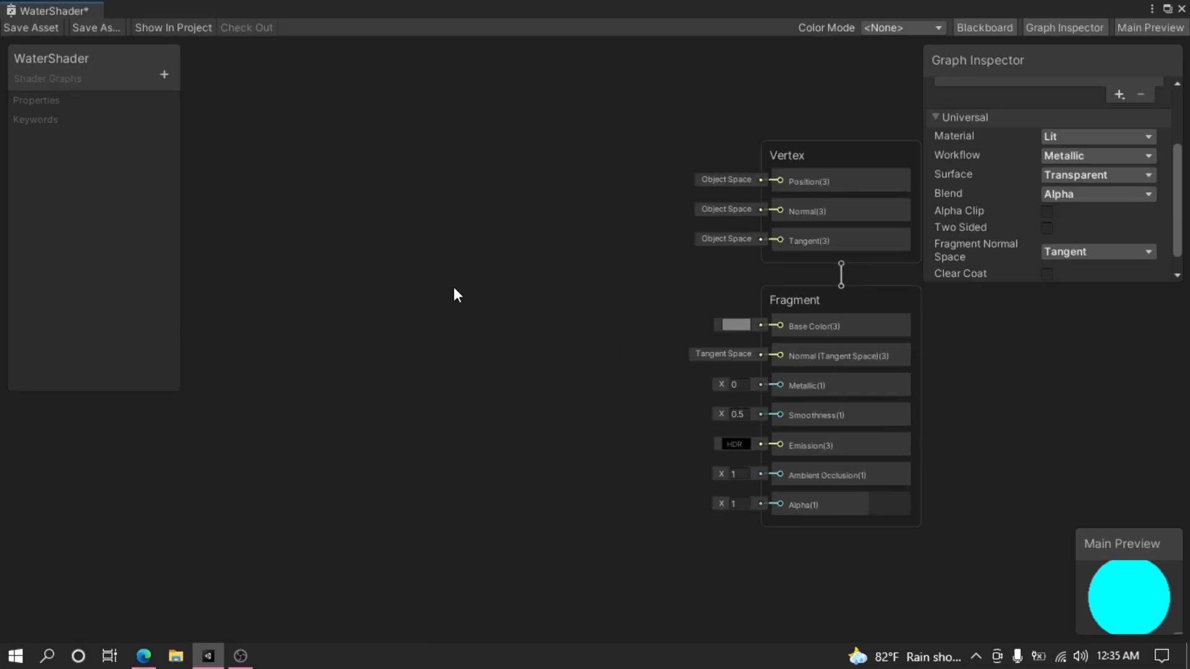
Add a Camera node and a Scene Depth node to the WaterShader graph, with Scene Depth placed above Camera
key("space")
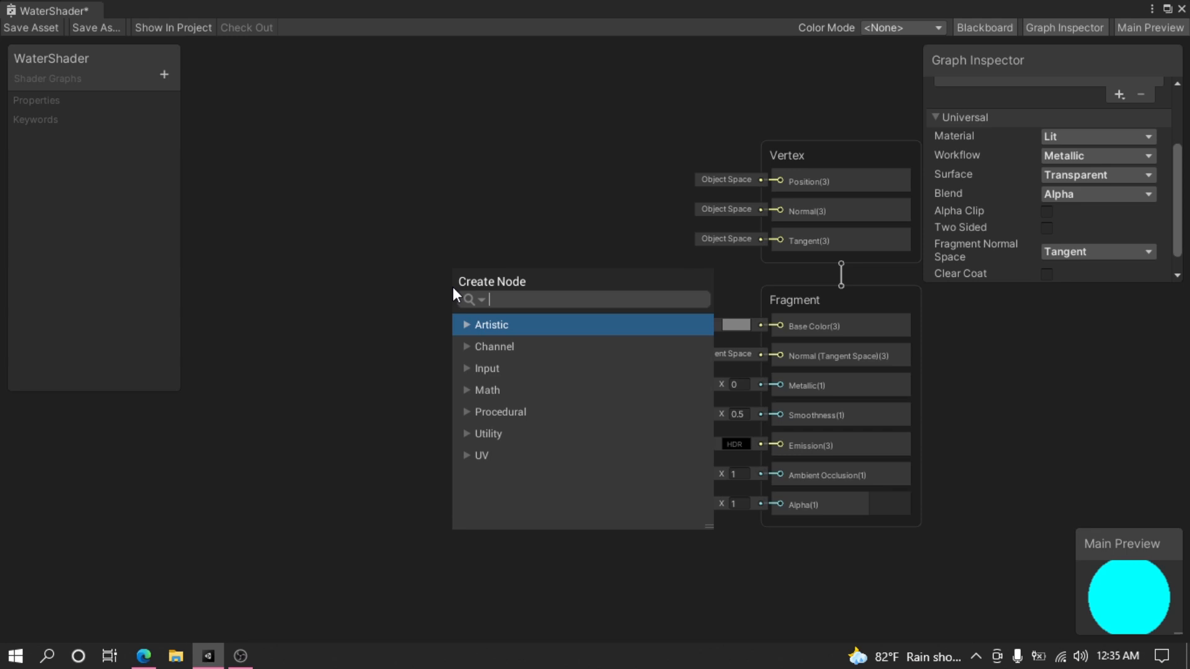
type("camer")
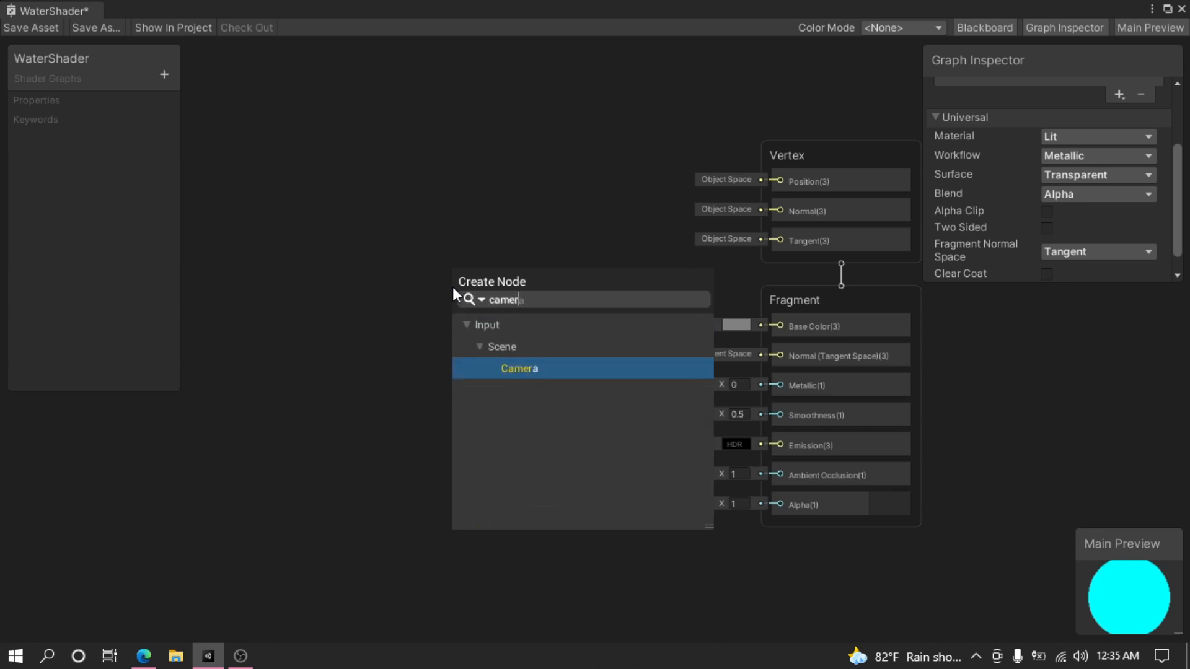
left_click(519, 369)
left_click_drag(477, 317, 280, 347)
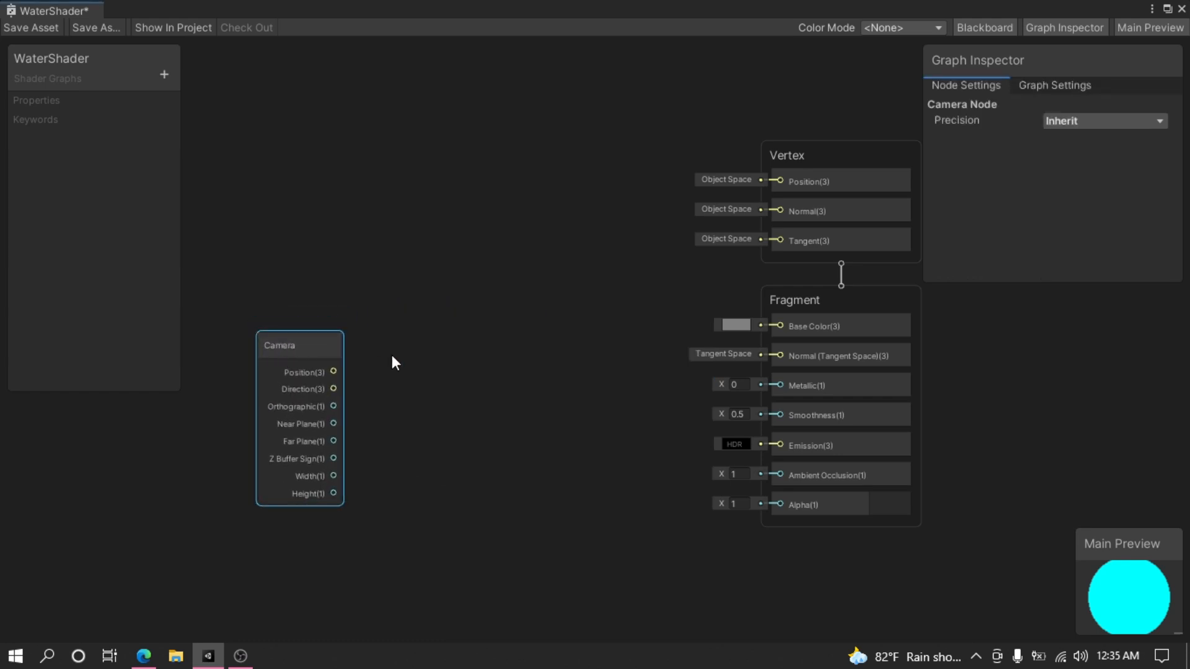
left_click(392, 357)
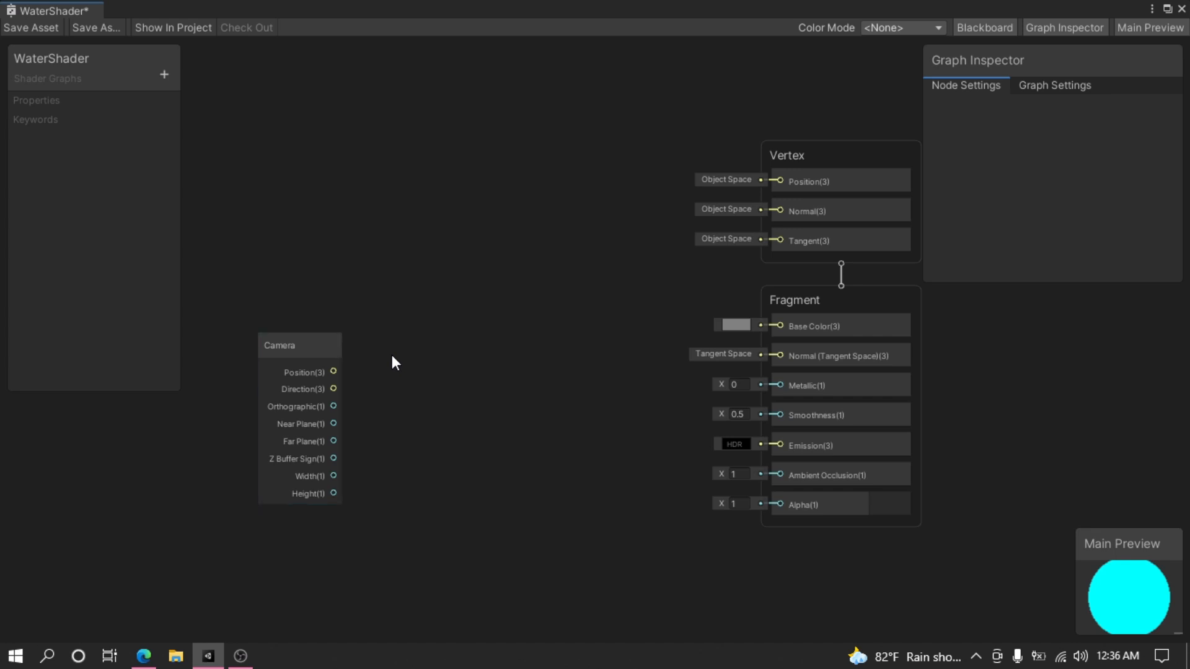
key("space")
type("sce")
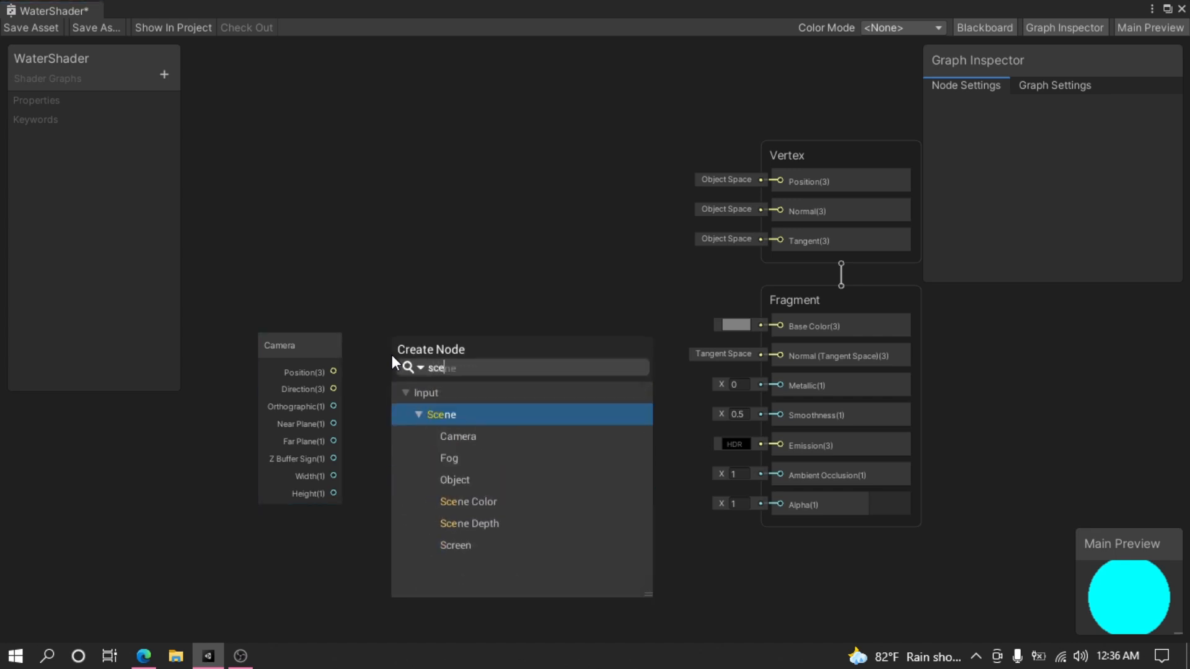
left_click(542, 524)
left_click_drag(446, 380, 306, 212)
Multiply the Scene Depth output by the Camera's Far Plane using a new Multiply node
left_click_drag(349, 245, 487, 287)
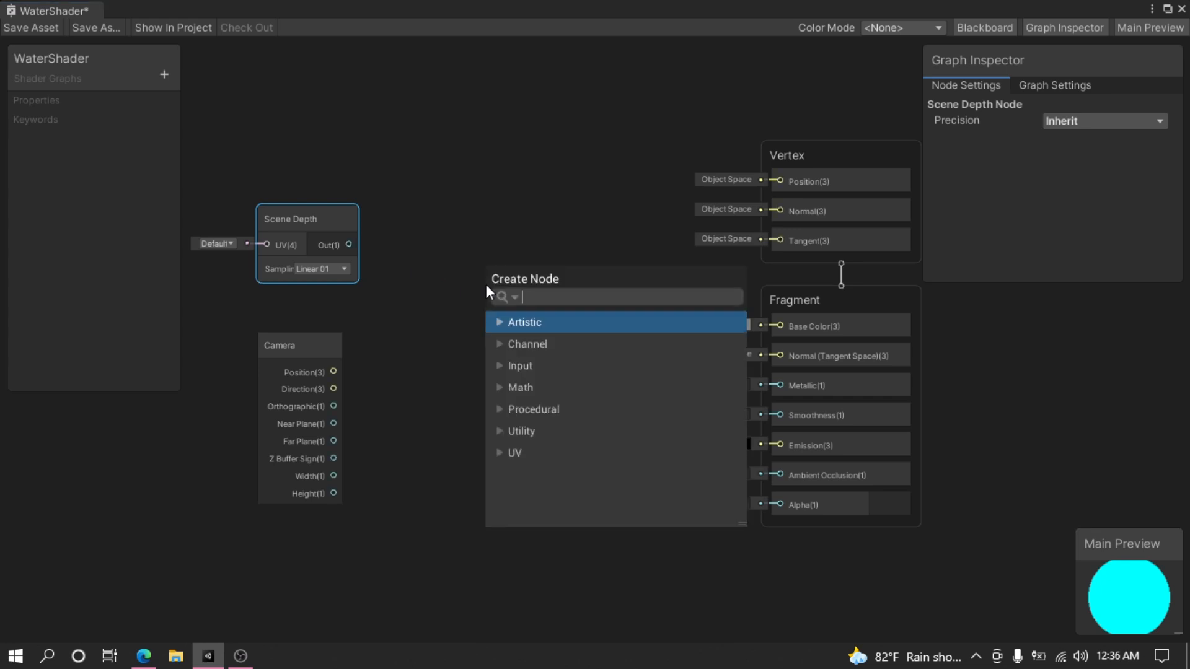
type("mul")
left_click(596, 392)
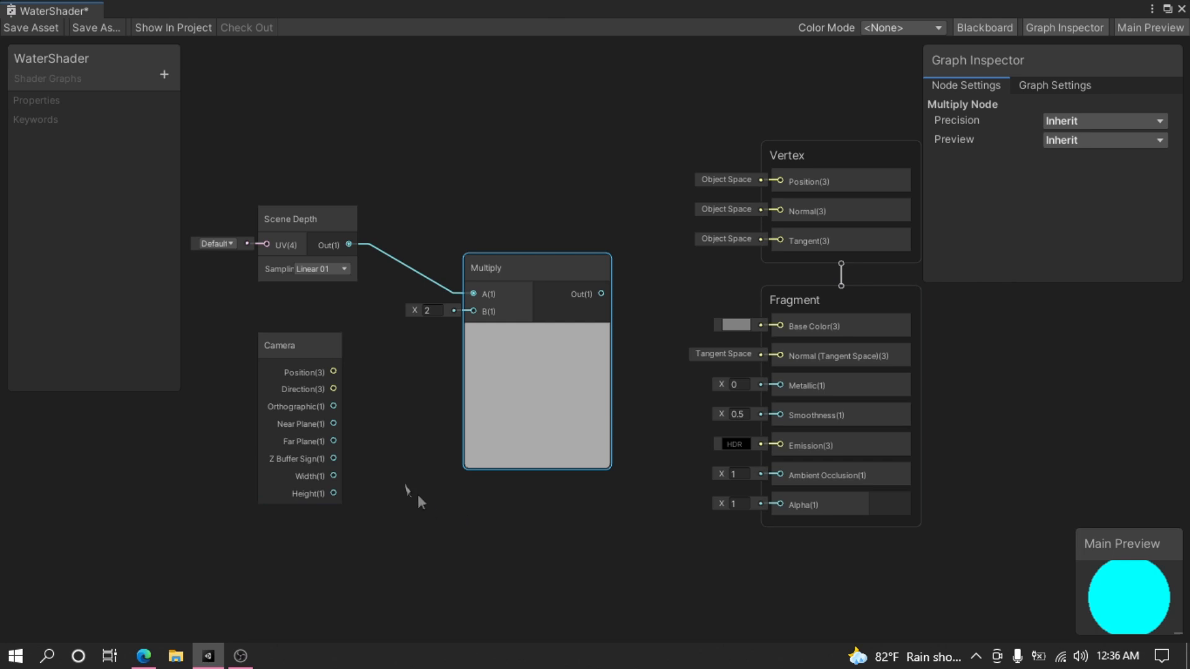
left_click_drag(334, 440, 474, 312)
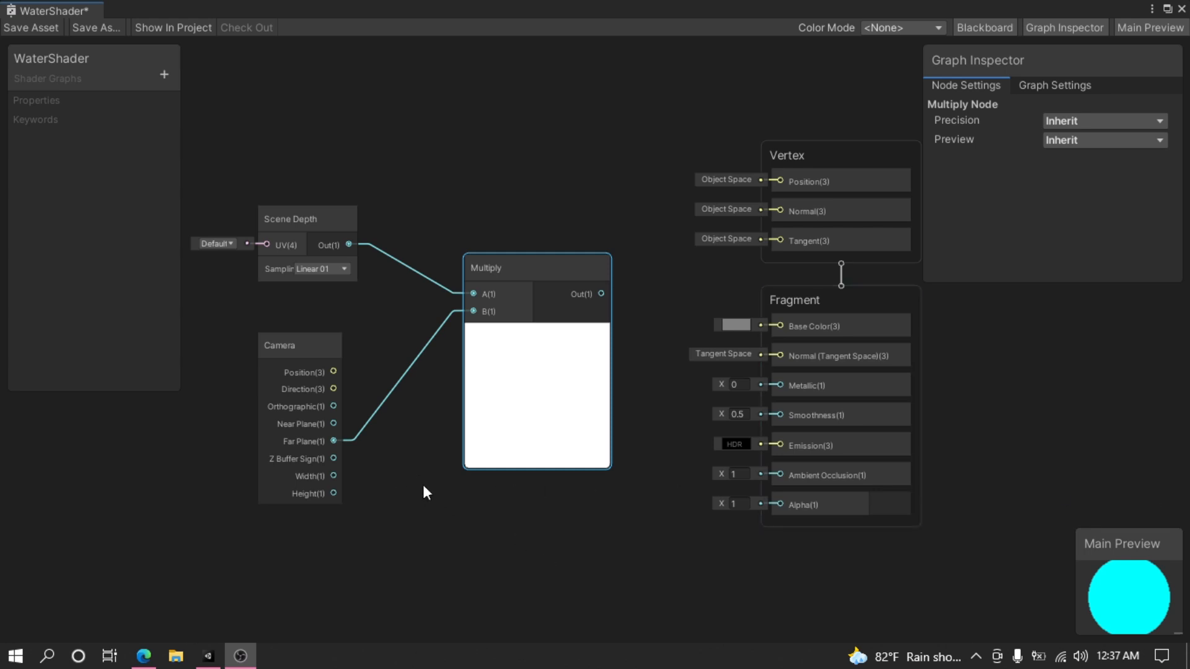
Add a Screen Position node in Raw mode below the Camera node and feed its output into a Split node beside it
scroll(420, 480, "down", 3)
left_click_drag(264, 267, 433, 462)
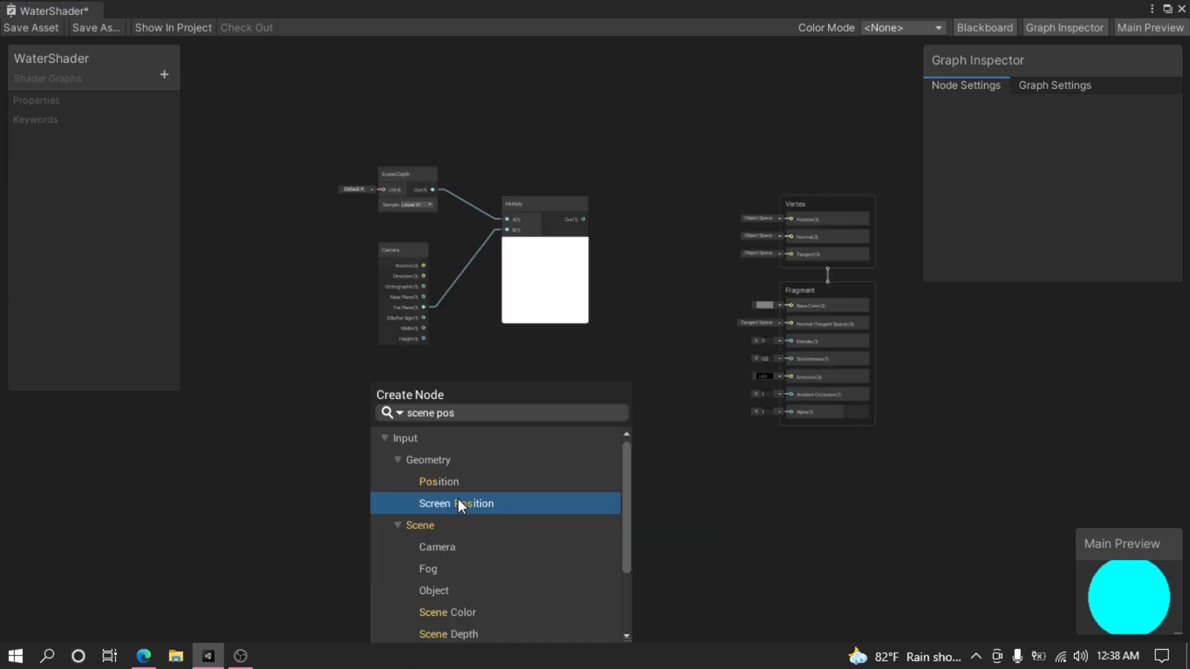
left_click(459, 503)
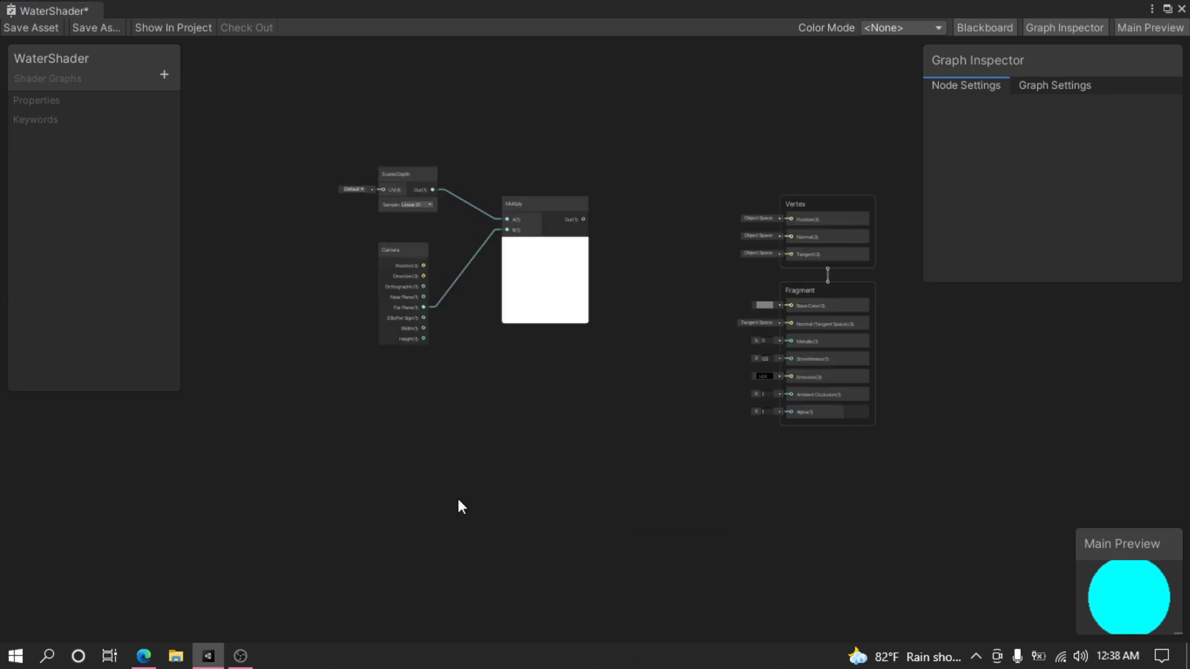
scroll(431, 455, "up", 3)
left_click(458, 450)
left_click(463, 489)
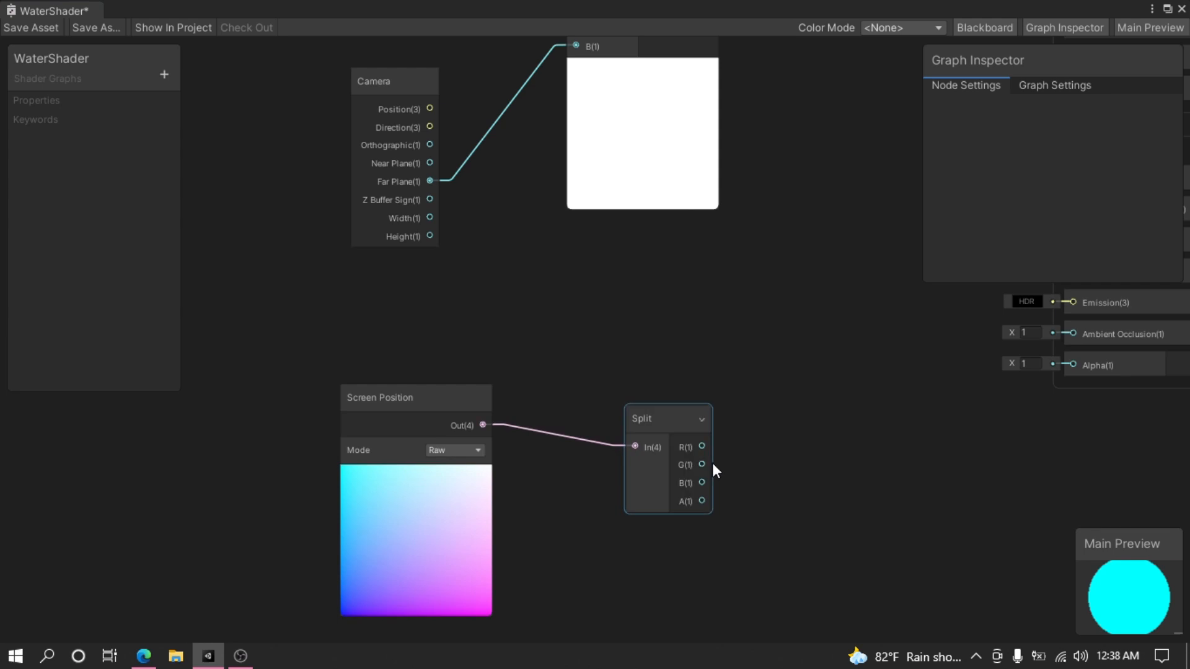
left_click_drag(674, 414, 655, 401)
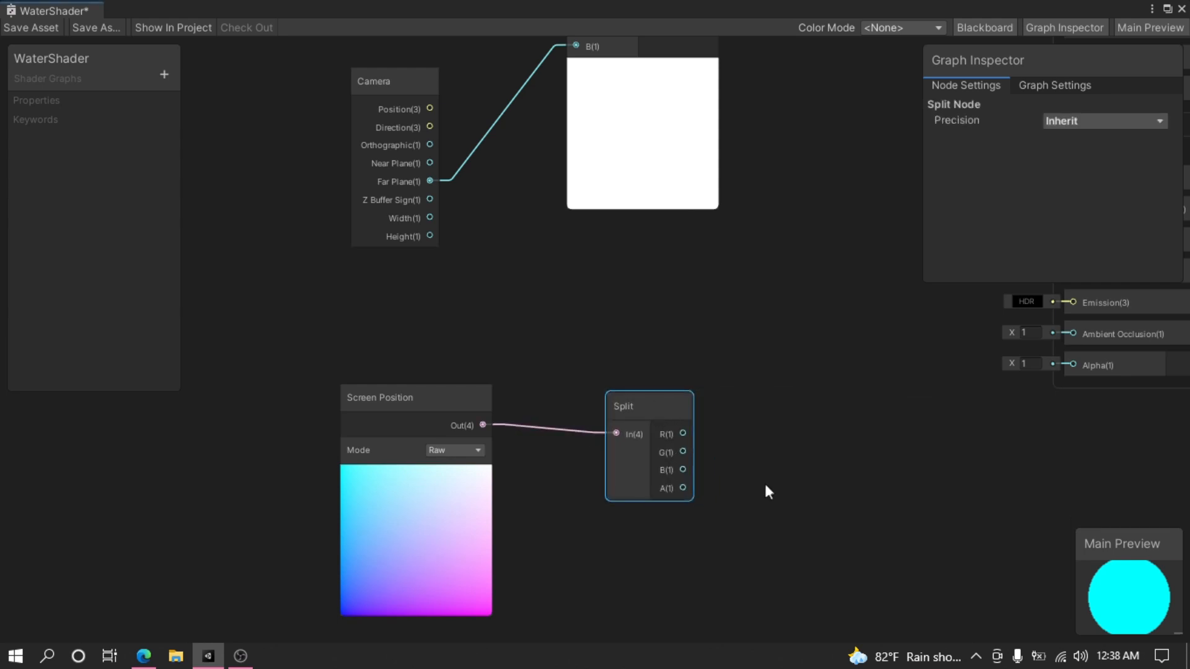
middle_click_drag(638, 435, 523, 430)
left_click_drag(521, 403, 459, 397)
Create an Add node that takes the Split node's A output as its A input
left_click_drag(506, 475, 596, 344)
type("add")
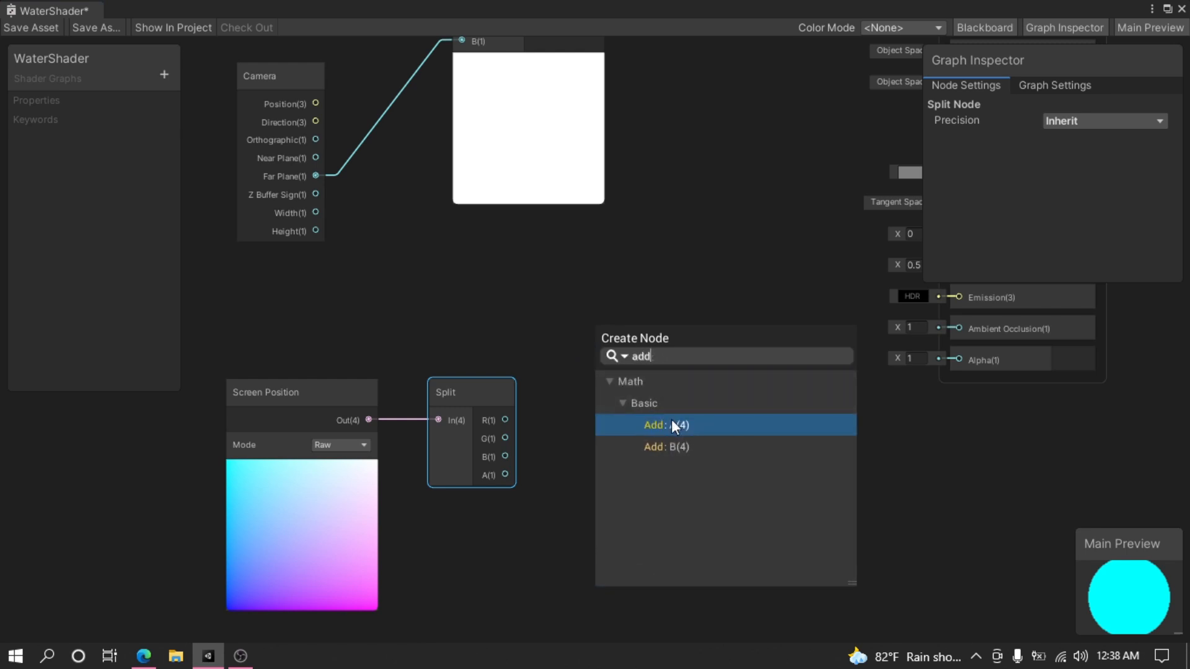
left_click(673, 421)
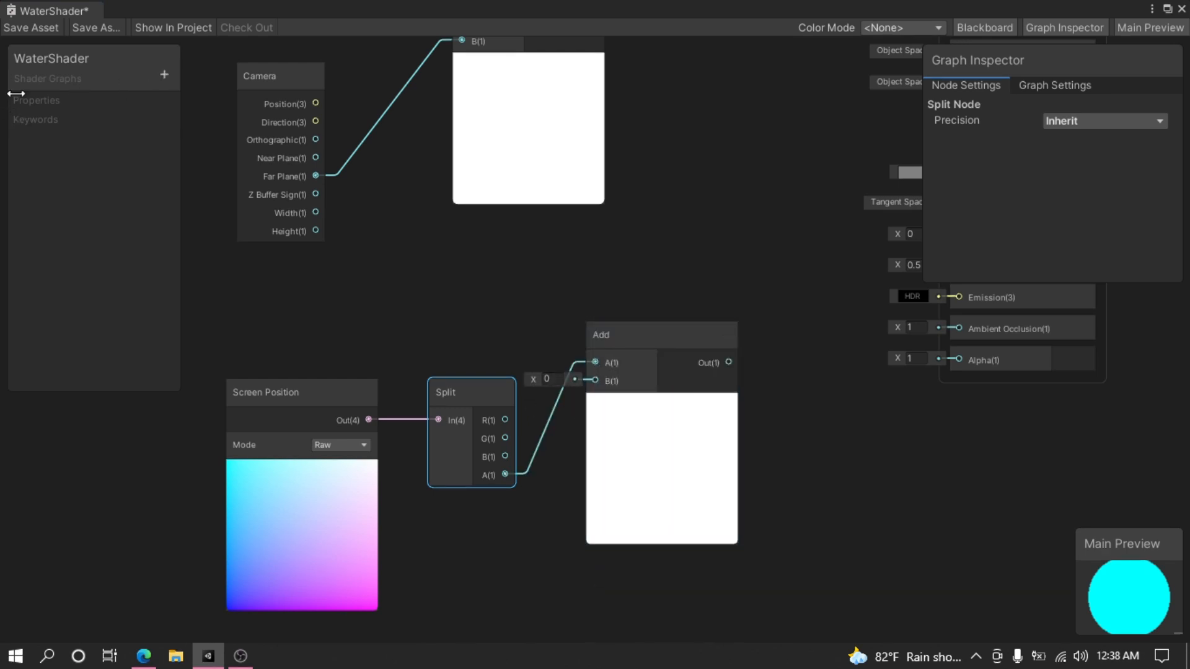
Create a Float property named Depth with reference _Depth and connect it to the Add node's B input
left_click(174, 76)
left_click(236, 88)
type("Dept")
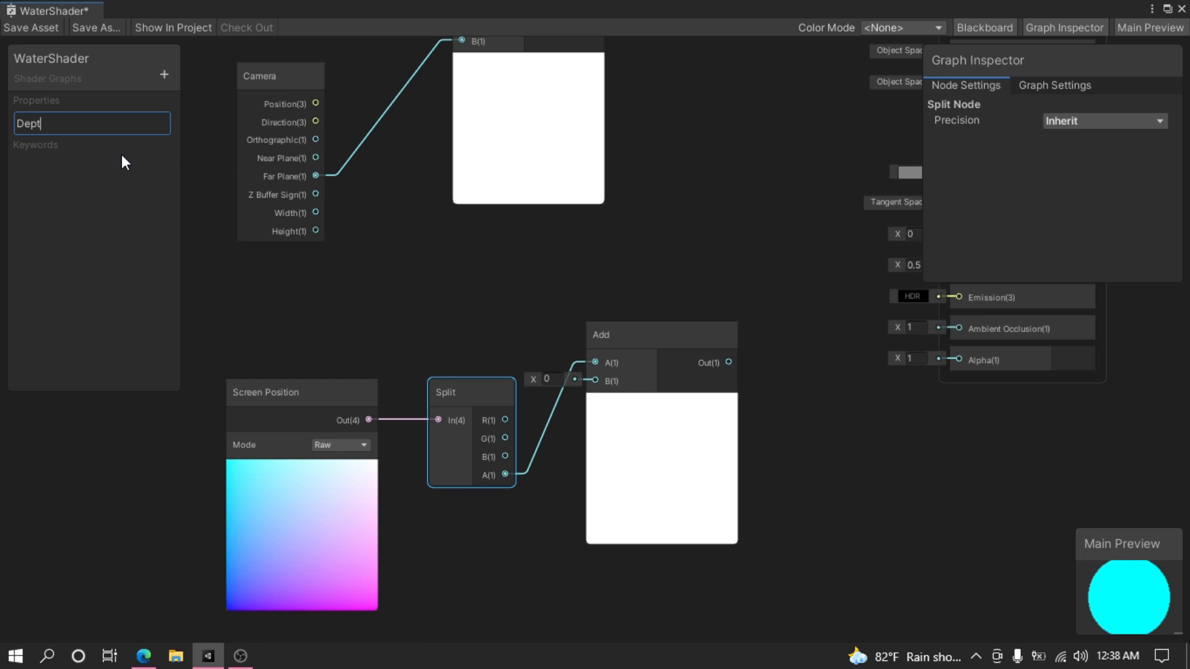
type("h")
key("Return")
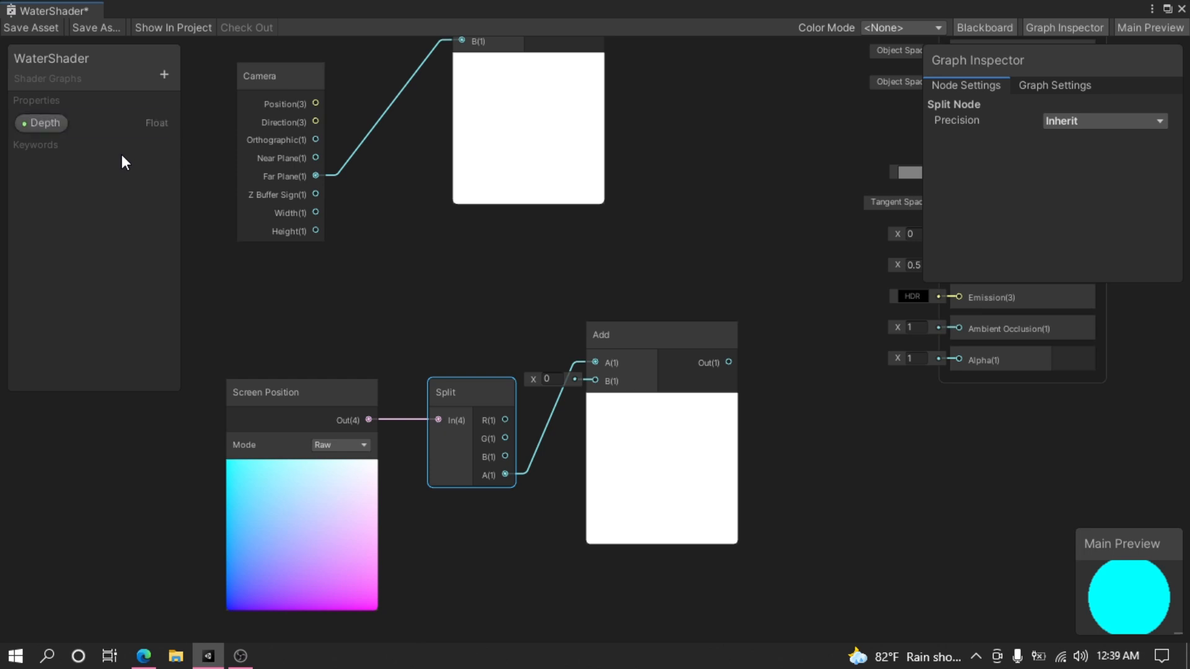
left_click(57, 129)
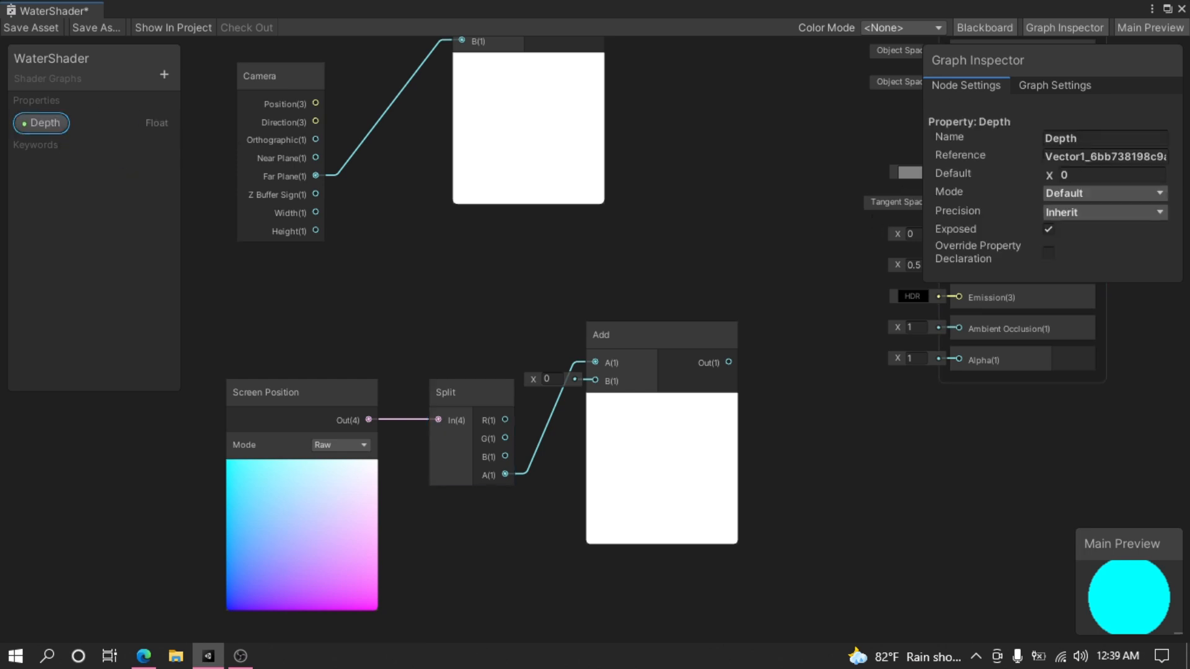
left_click(1079, 156)
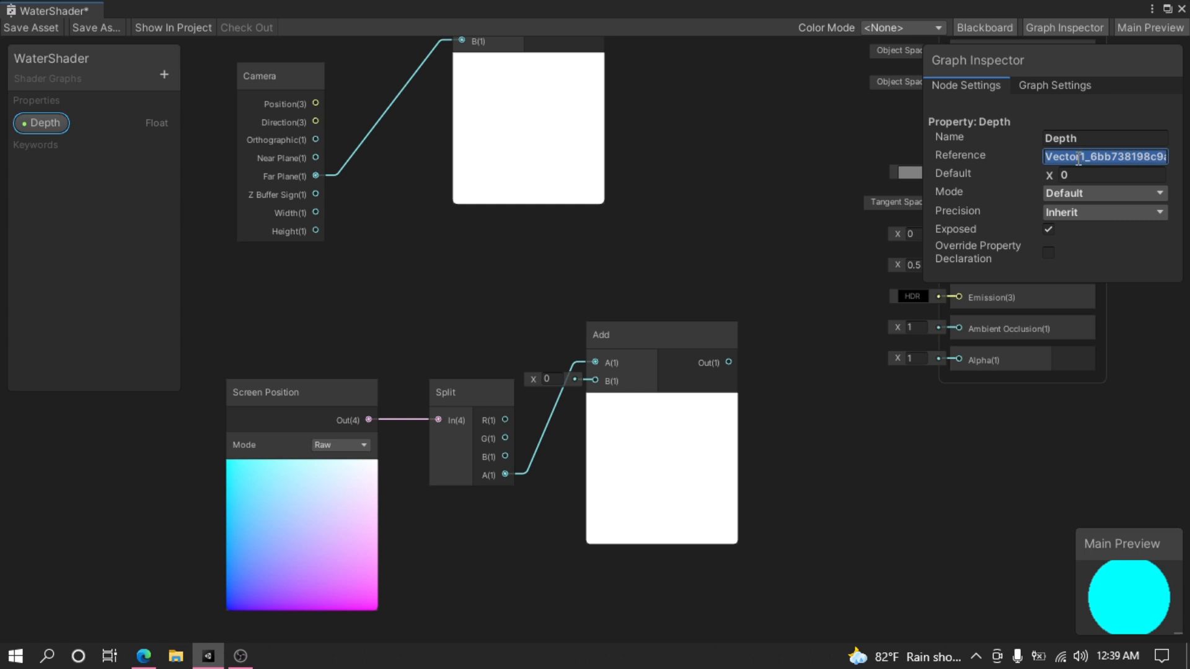
type("-D")
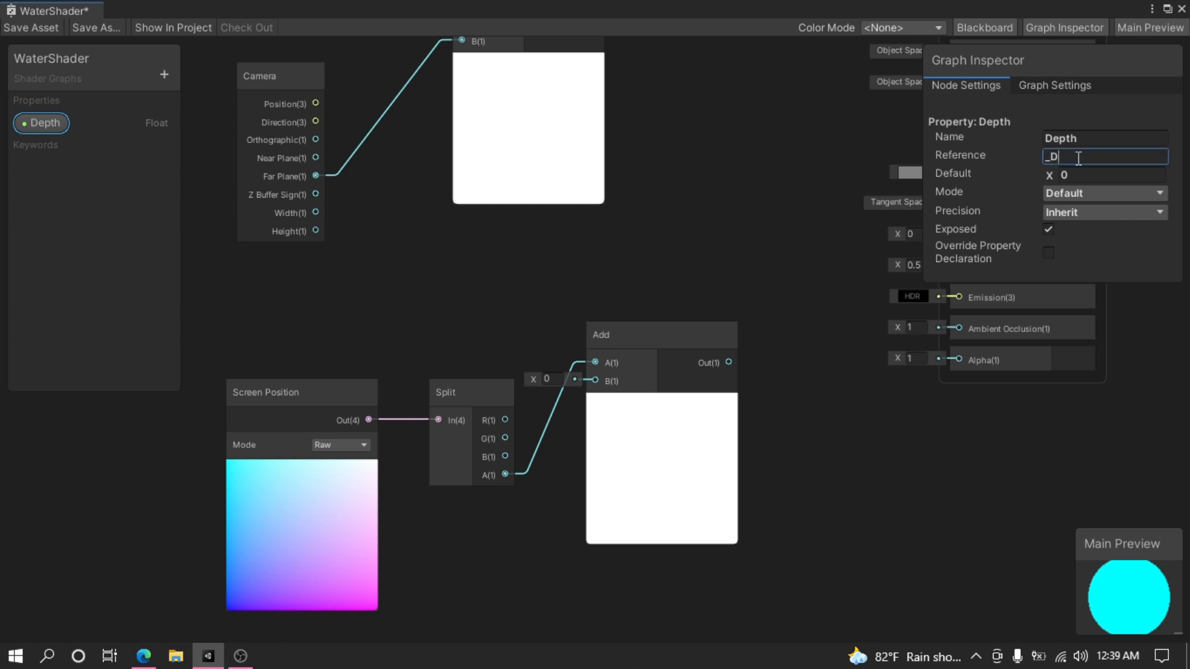
type("epth")
left_click_drag(40, 131, 479, 500)
left_click_drag(551, 440, 595, 382)
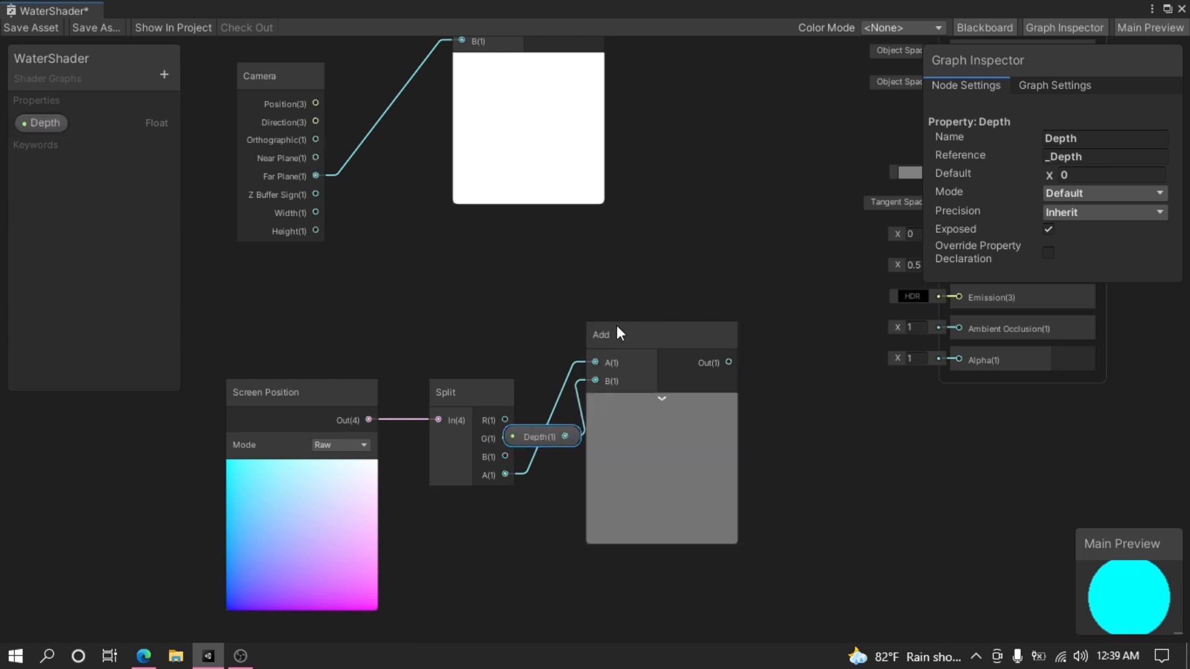
Subtract the Add output from the Multiply output with a new Subtract node and connect the result to the fragment Base Color
scroll(574, 351, "down", 2)
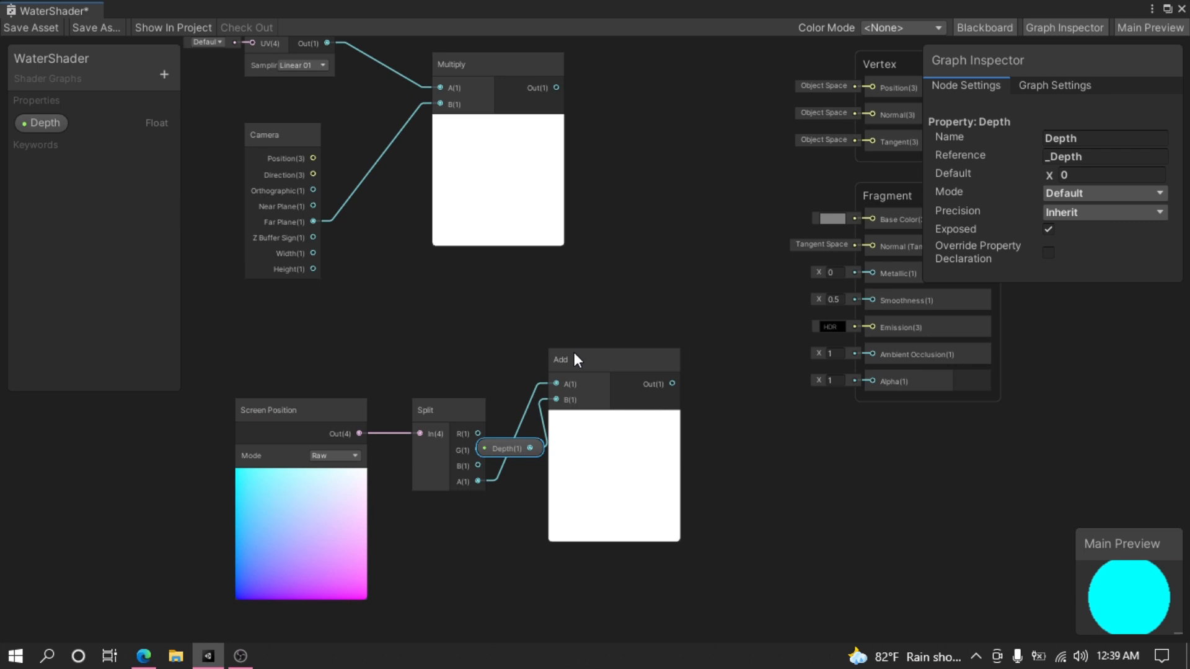
scroll(574, 352, "down", 2)
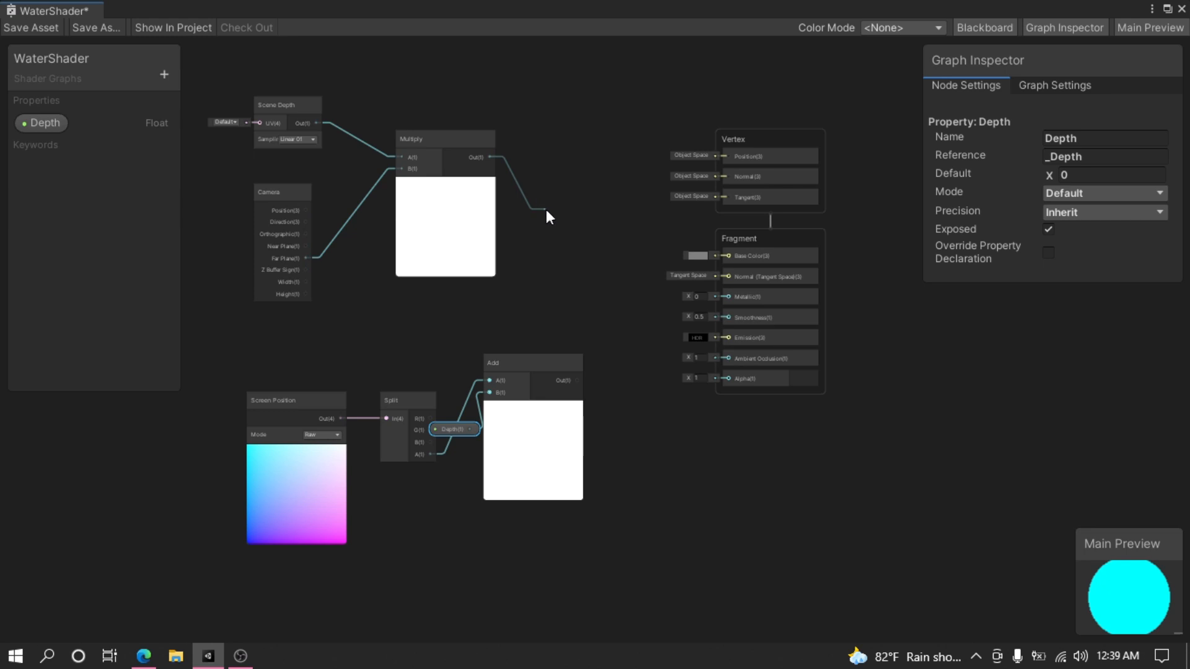
key("space")
type("subt")
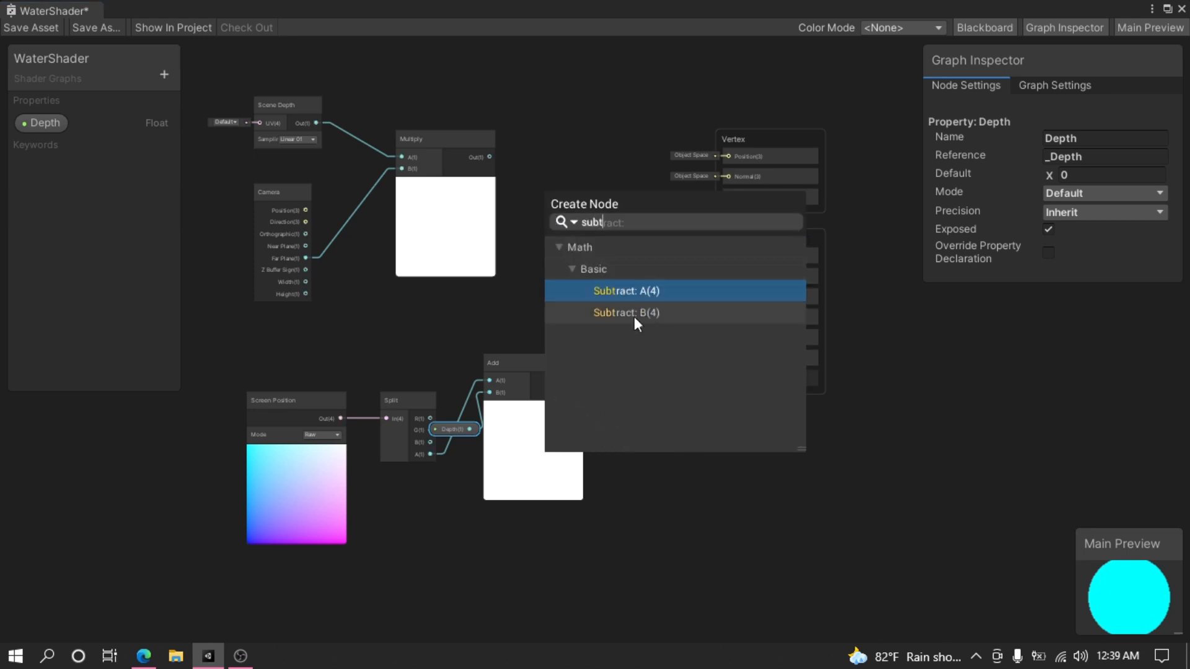
left_click(634, 286)
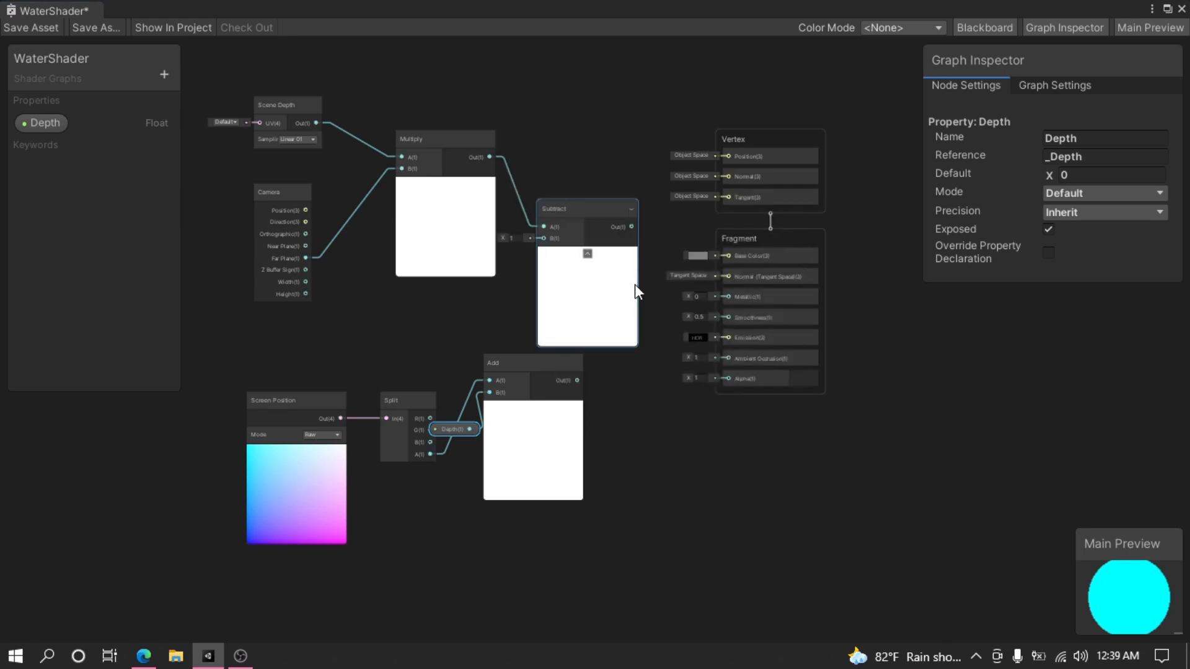
left_click_drag(577, 379, 546, 239)
scroll(589, 254, "up", 4)
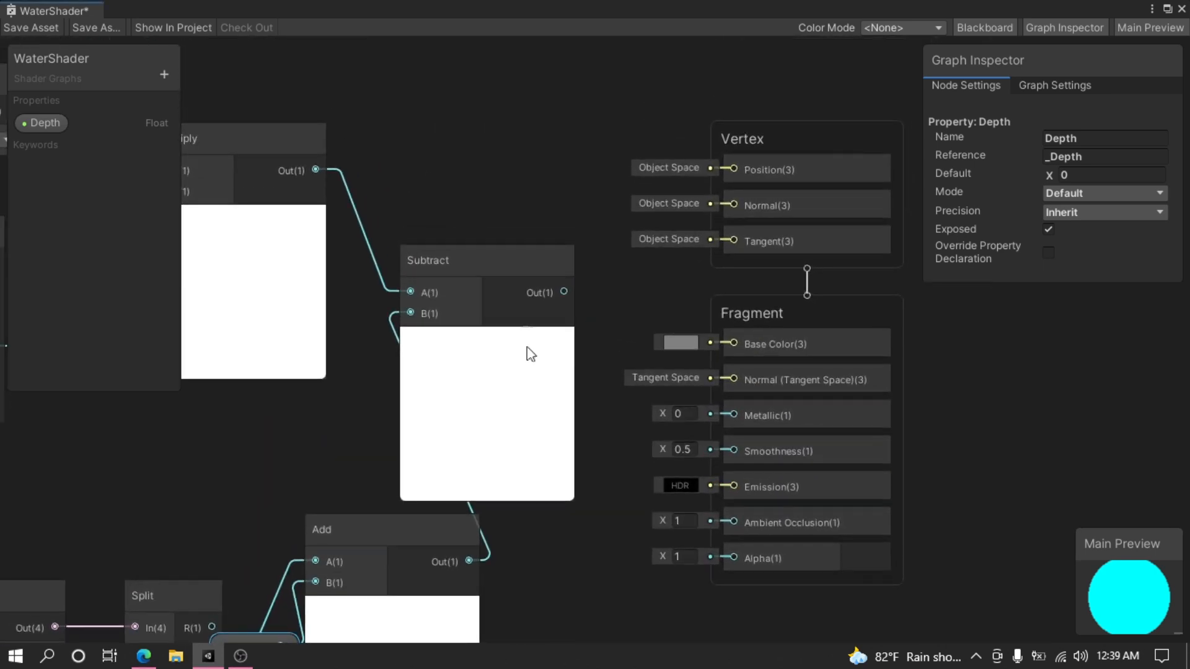
left_click_drag(564, 292, 735, 348)
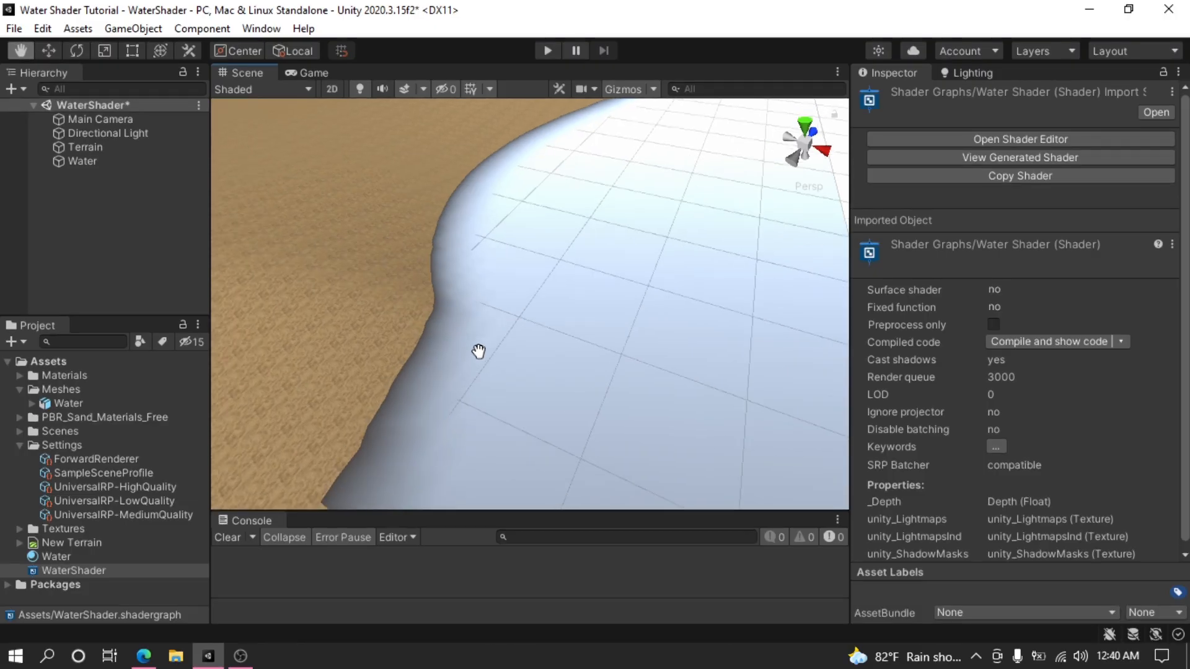
Select the Water plane, expand its material properties and vary the Depth value to check the shoreline shading
middle_click_drag(480, 326, 460, 351)
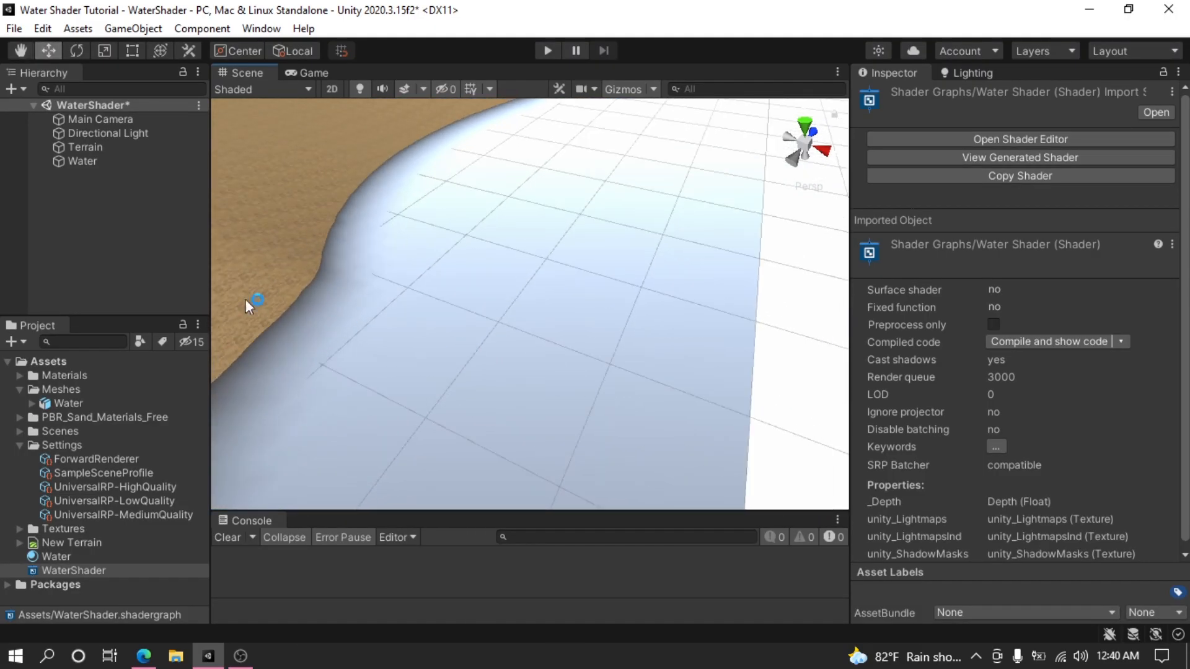
left_click(110, 160)
left_click(333, 255)
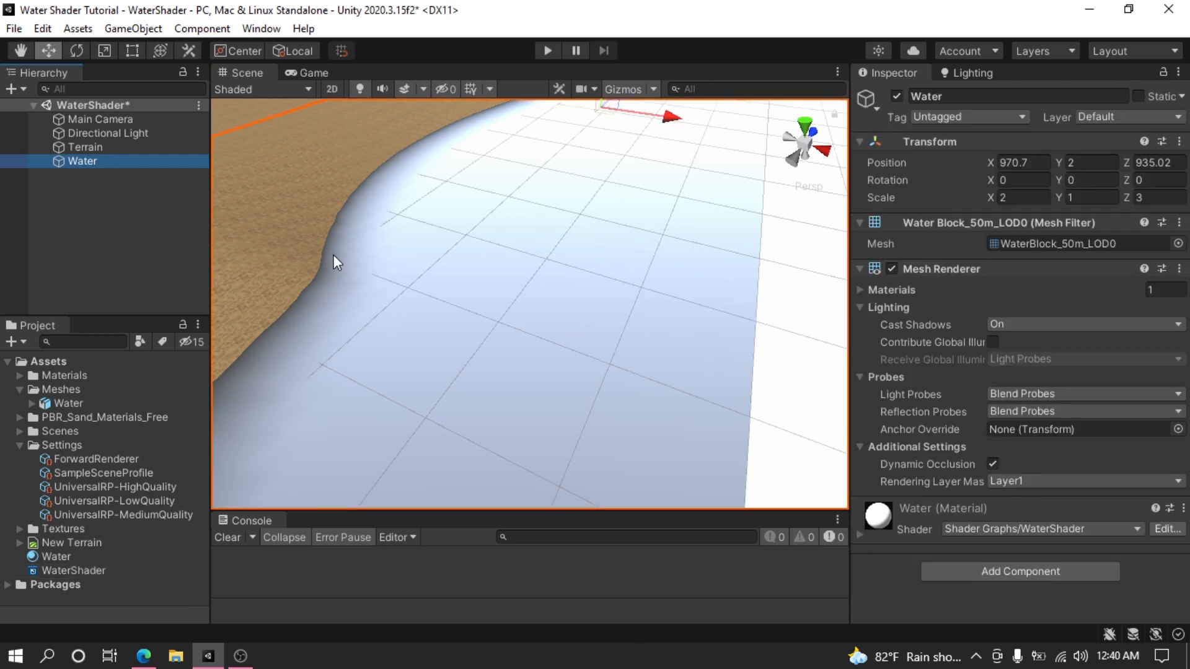
left_click(861, 535)
scroll(1001, 460, "down", 3)
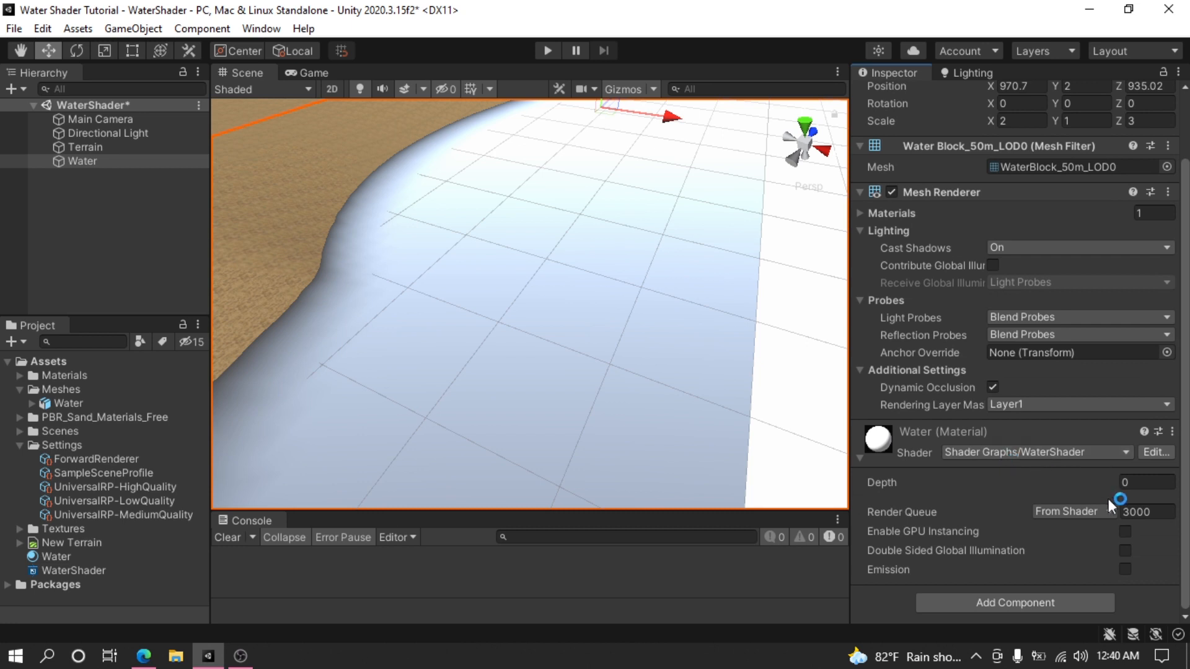
left_click(1122, 484)
left_click_drag(1111, 481, 1172, 496)
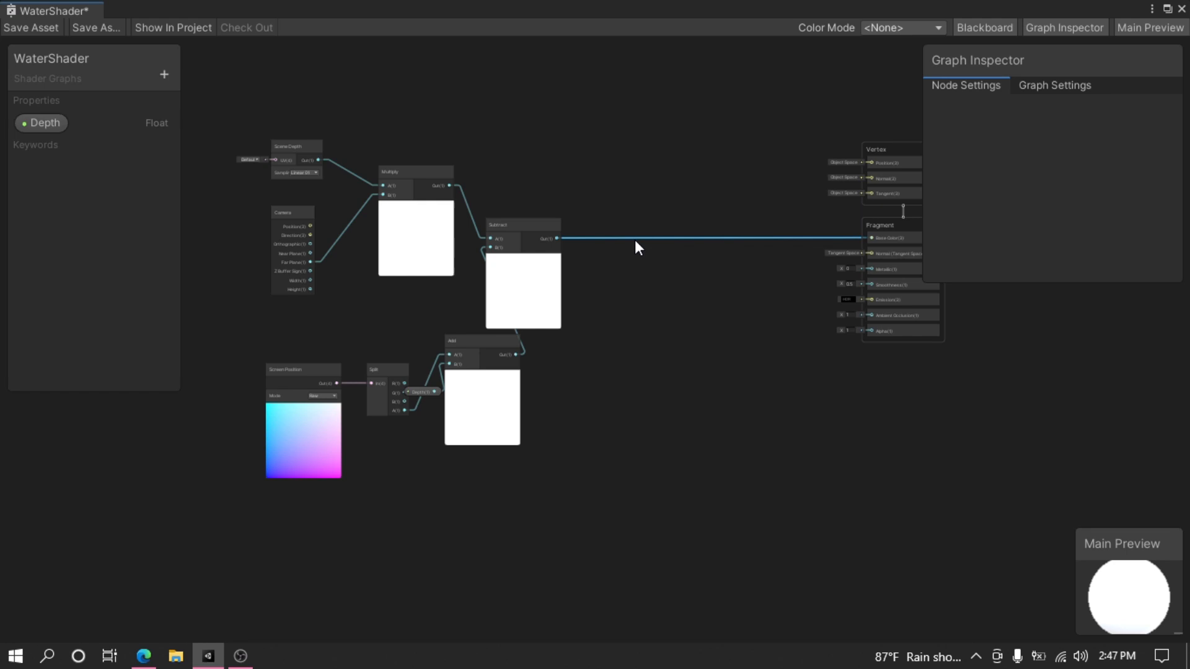
Disconnect the Subtract node from Base Color and route its output into the A input of a new Multiply node
key("Delete")
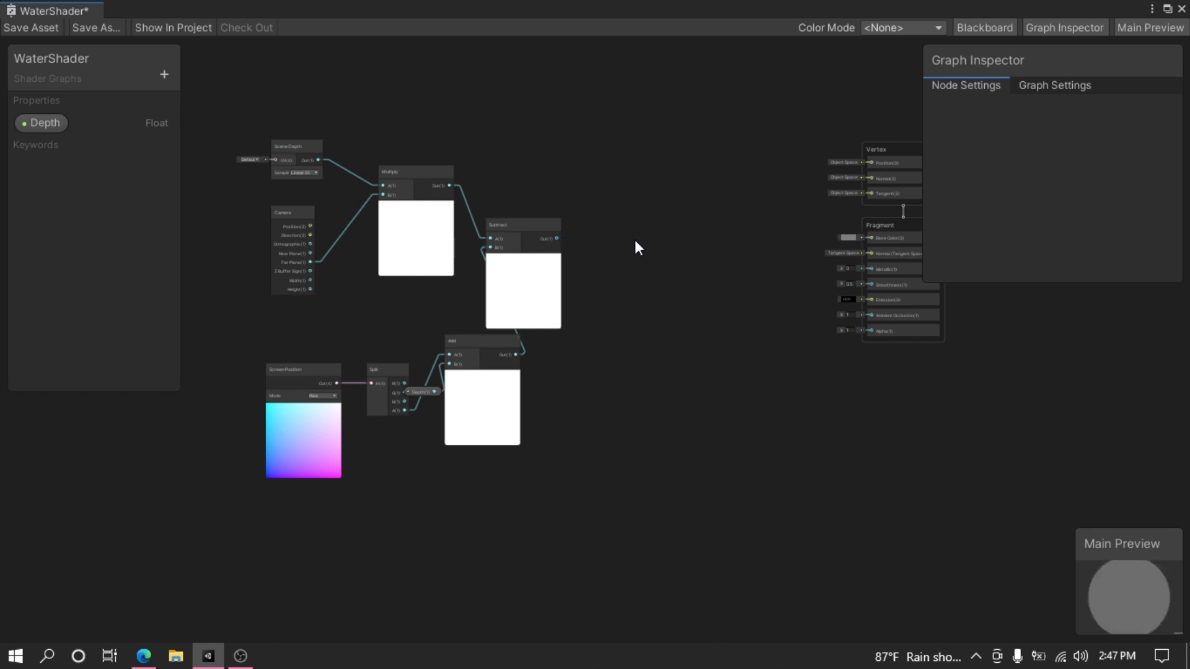
scroll(635, 244, "up", 3)
left_click_drag(514, 232, 641, 239)
type("mu")
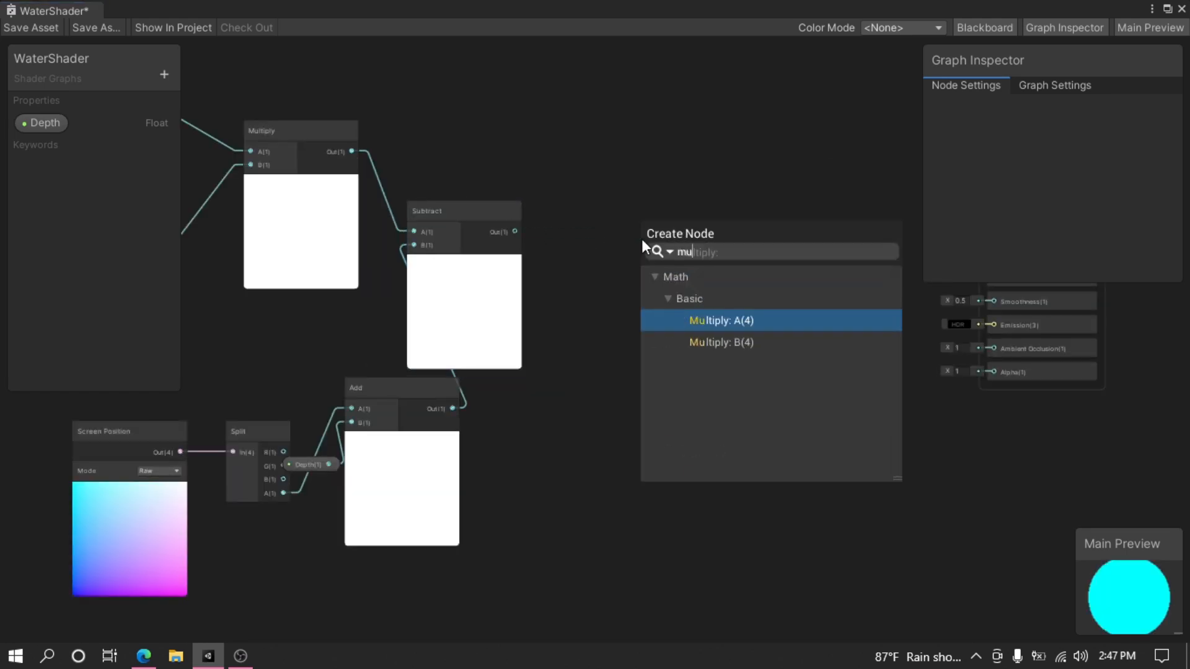
left_click(670, 326)
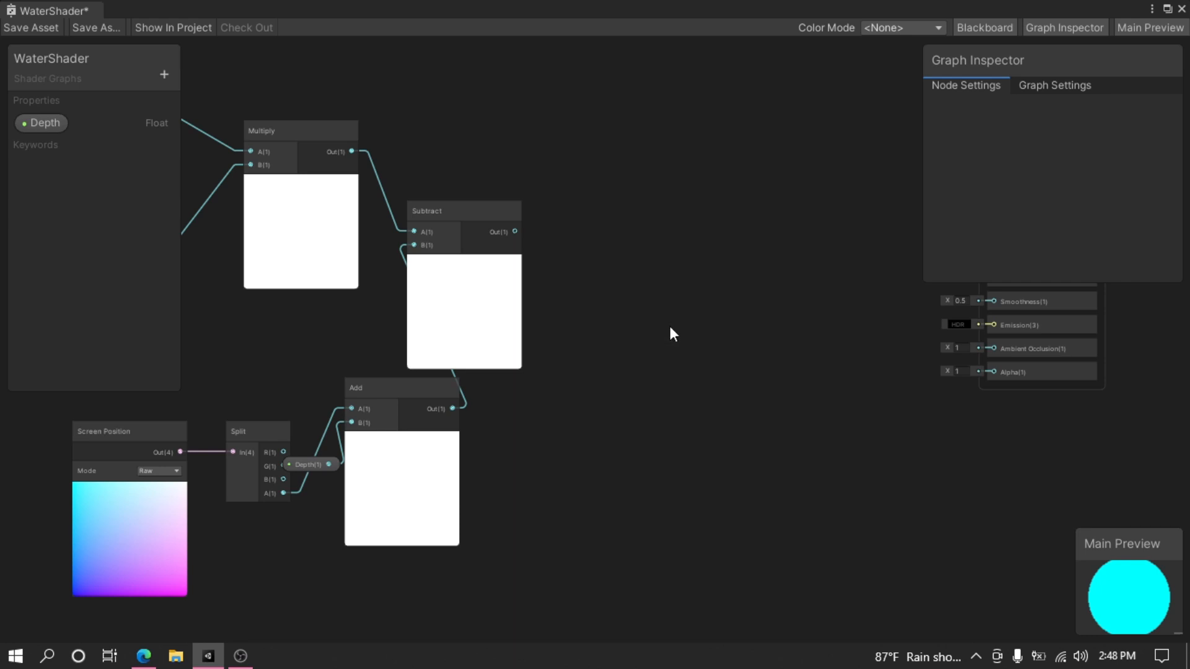
Create a Float property named Strength in the WaterShader graph
left_click(165, 74)
left_click(223, 93)
type("Strength")
key("Return")
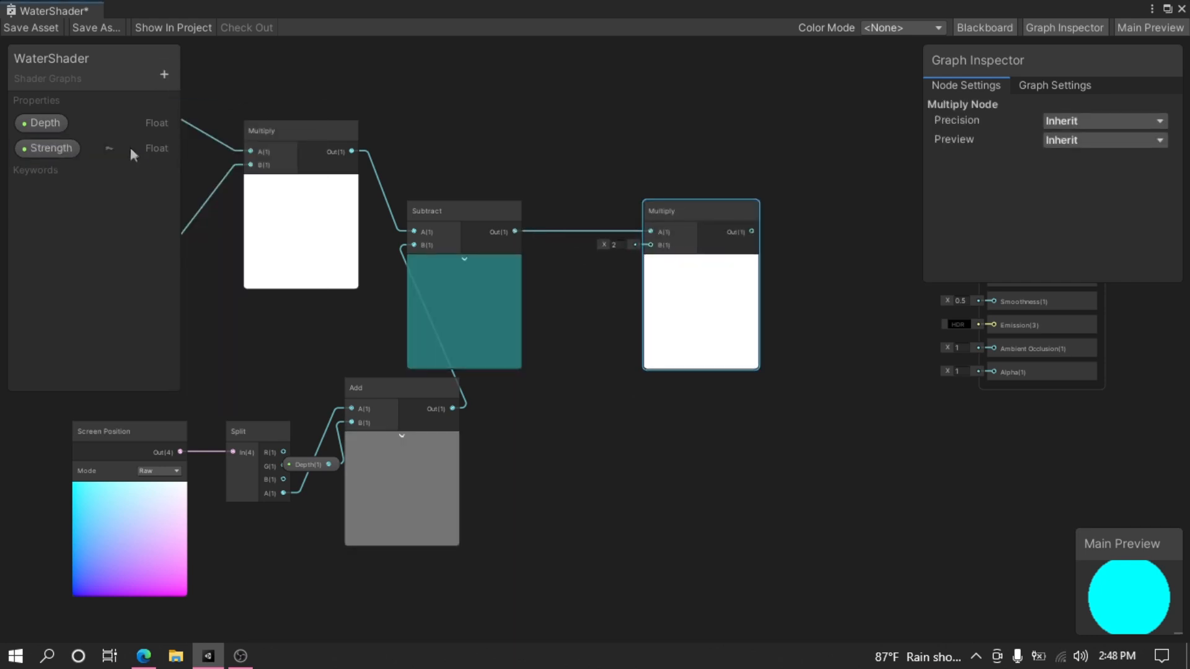
Set the Strength property's mode to Slider with a maximum of 2
left_click(50, 148)
left_click(1098, 192)
left_click(1081, 231)
left_click(1087, 212)
type("2")
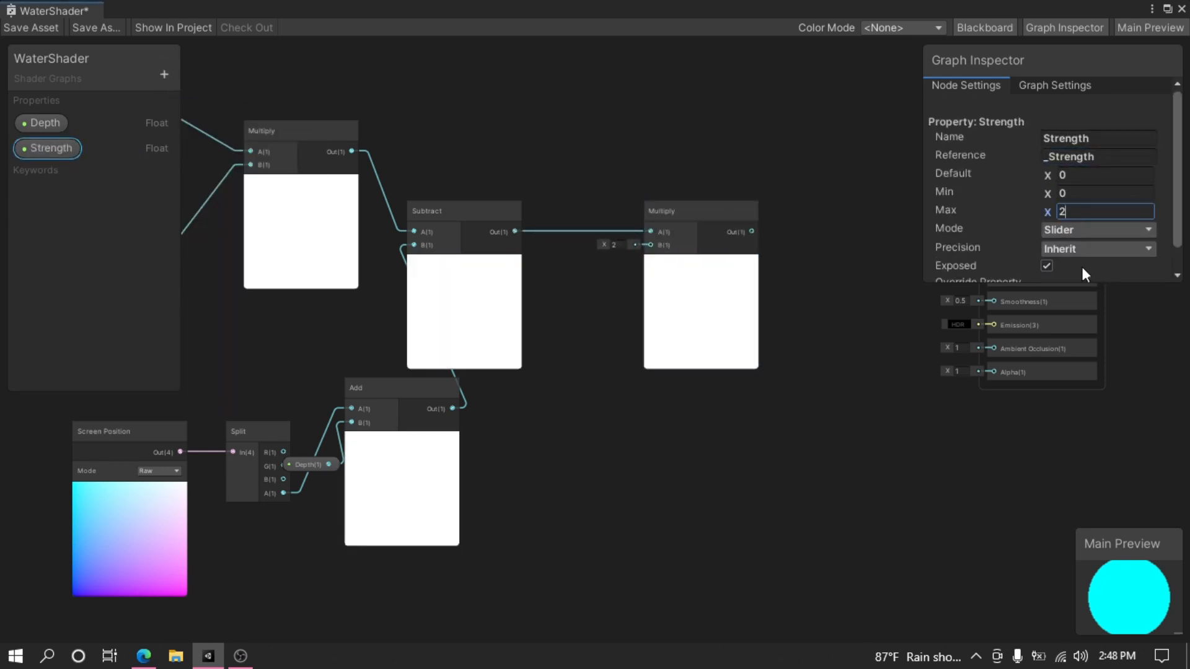
Plug the Strength property into the Multiply node's B input and route the Multiply output into a new Clamp node aligned beside it
left_click_drag(50, 148, 649, 246)
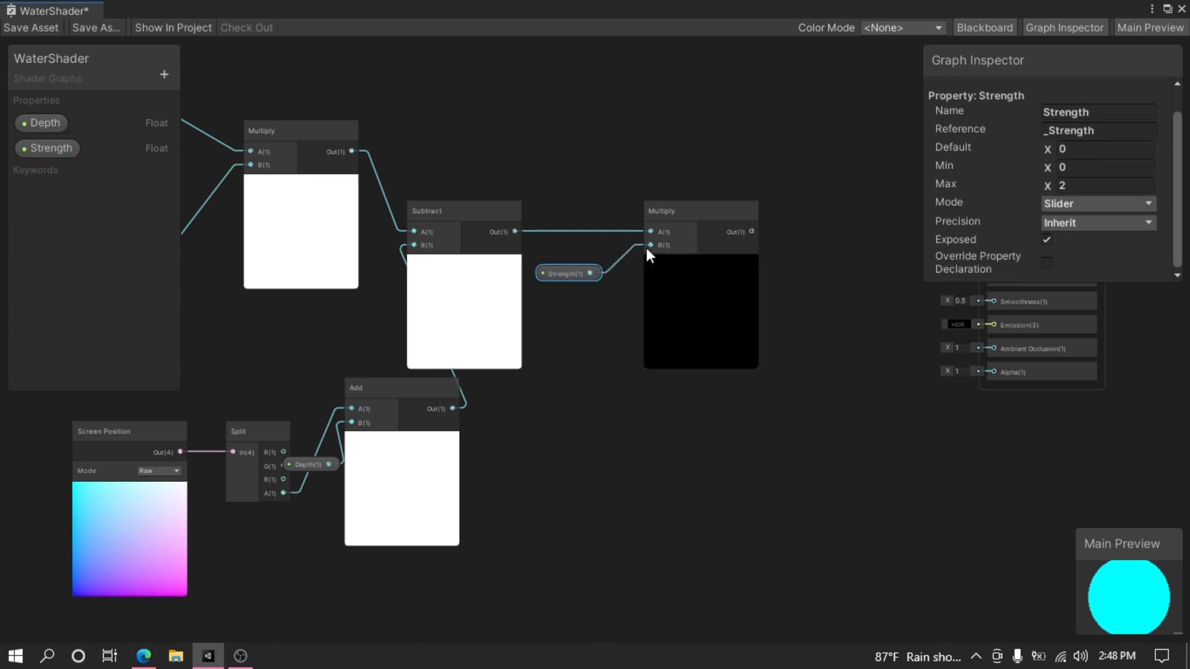
left_click_drag(524, 227, 615, 225)
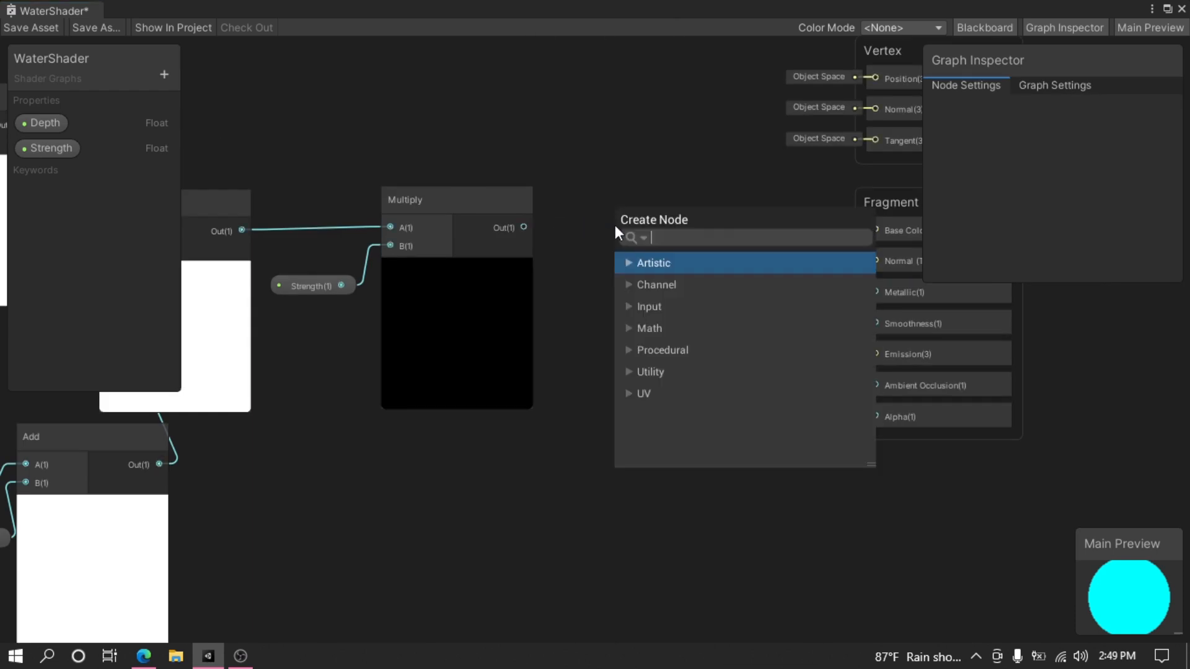
type("clamp")
key("Return")
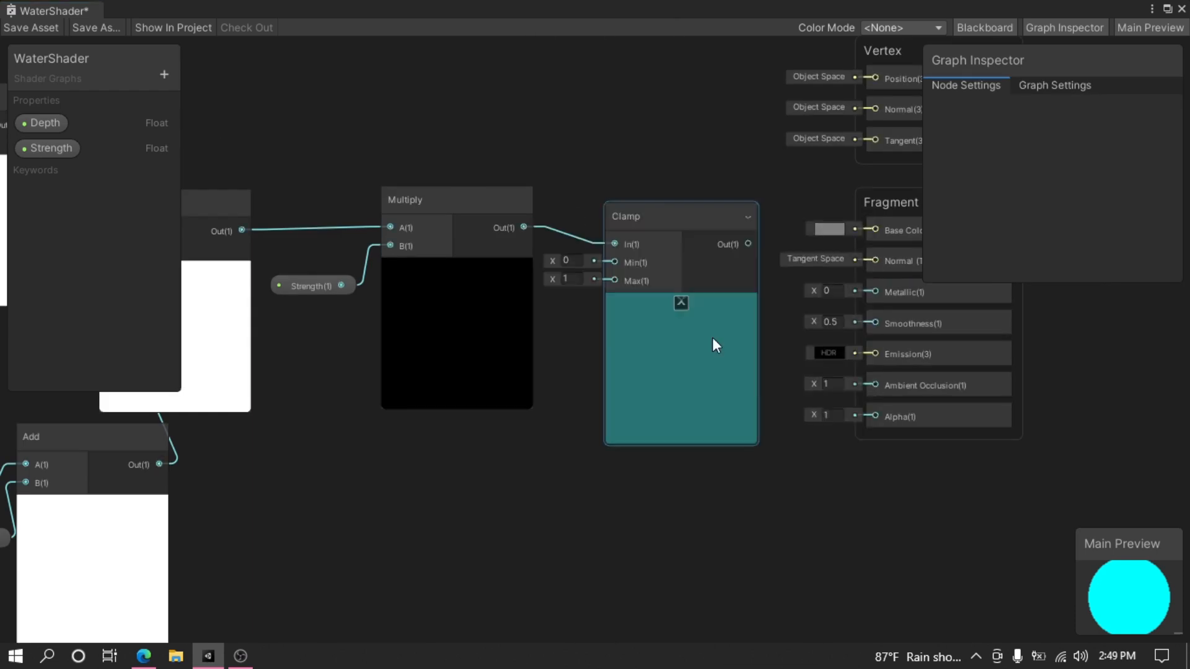
left_click(647, 214)
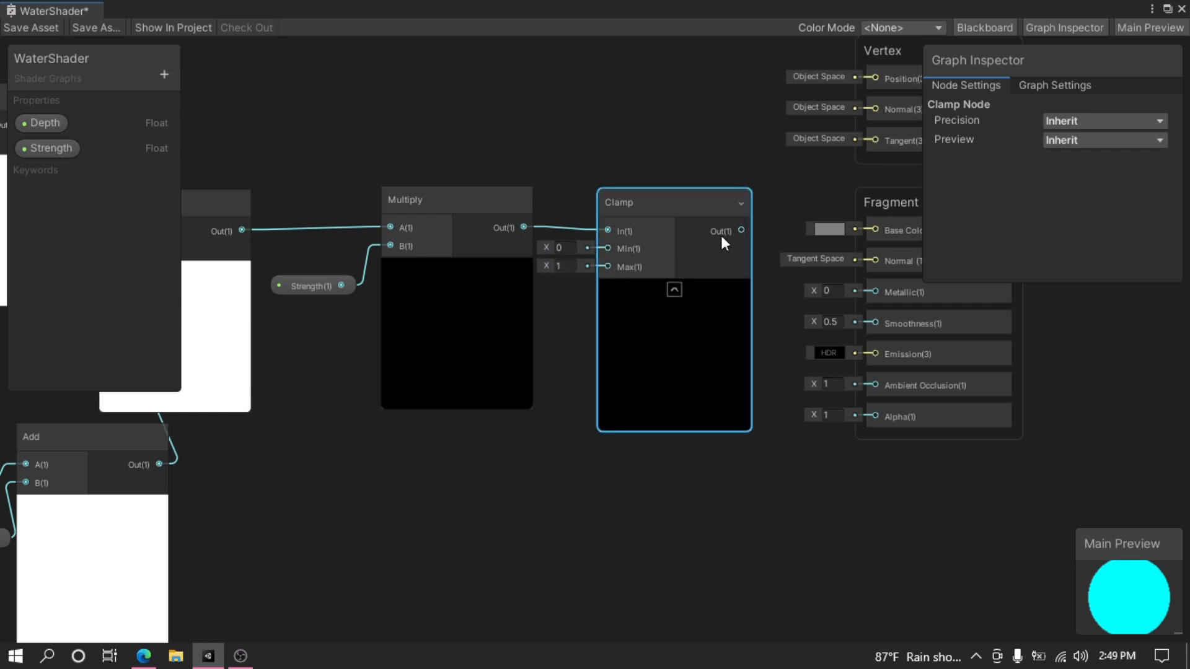
Connect the Clamp node's output to Base Color in the Fragment block
left_click_drag(740, 230, 874, 230)
scroll(464, 346, "down", 4)
middle_click_drag(465, 346, 560, 347)
middle_click_drag(339, 437, 497, 403)
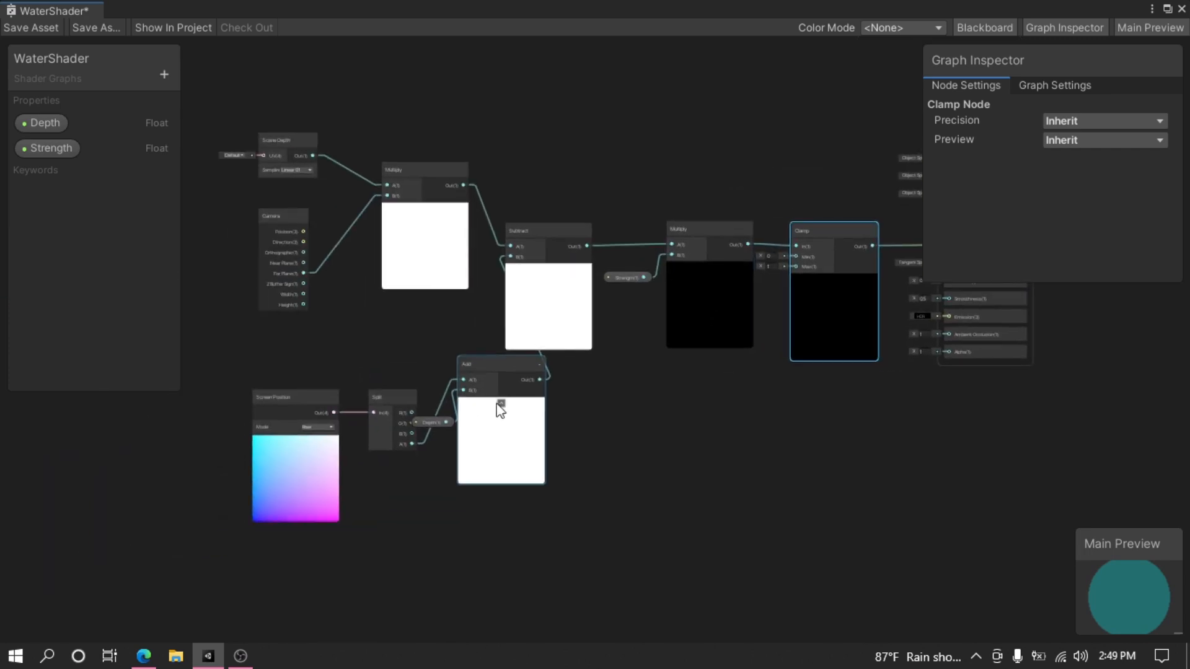
Set the Water material's Strength to 0.6 and check the shoreline shading in the scene
scroll(647, 337, "down", 3)
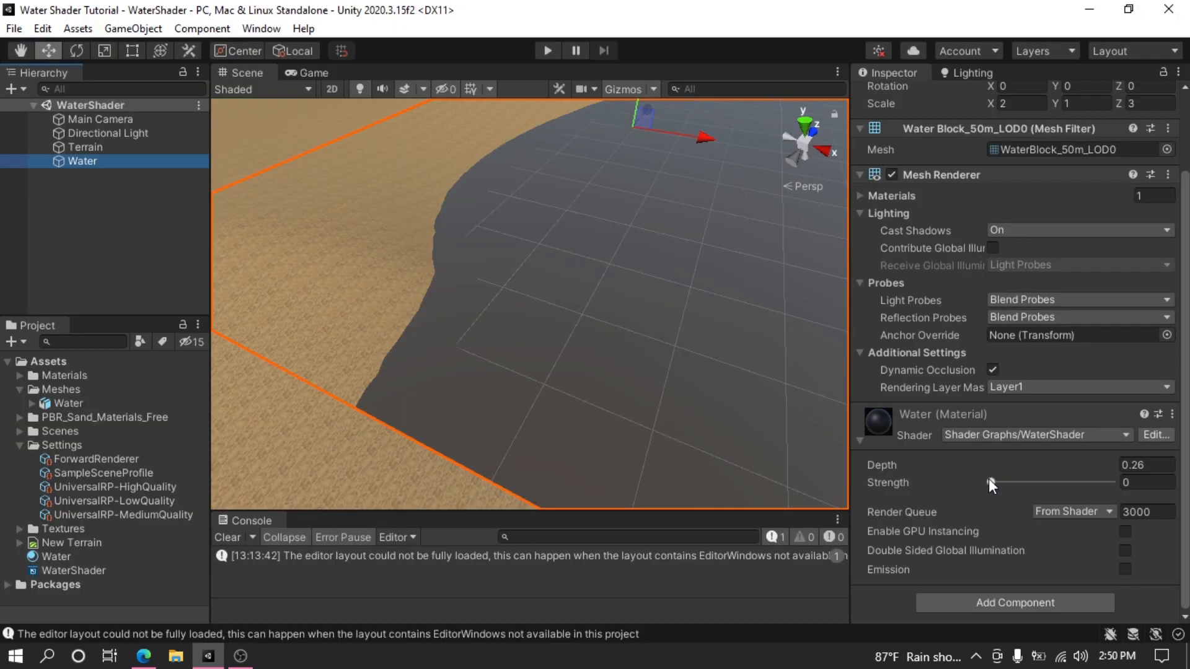
mouse_move(991, 486)
left_mouse_down()
mouse_move(1037, 489)
mouse_move(1001, 496)
mouse_move(1032, 489)
mouse_move(1011, 486)
mouse_move(976, 506)
left_mouse_up()
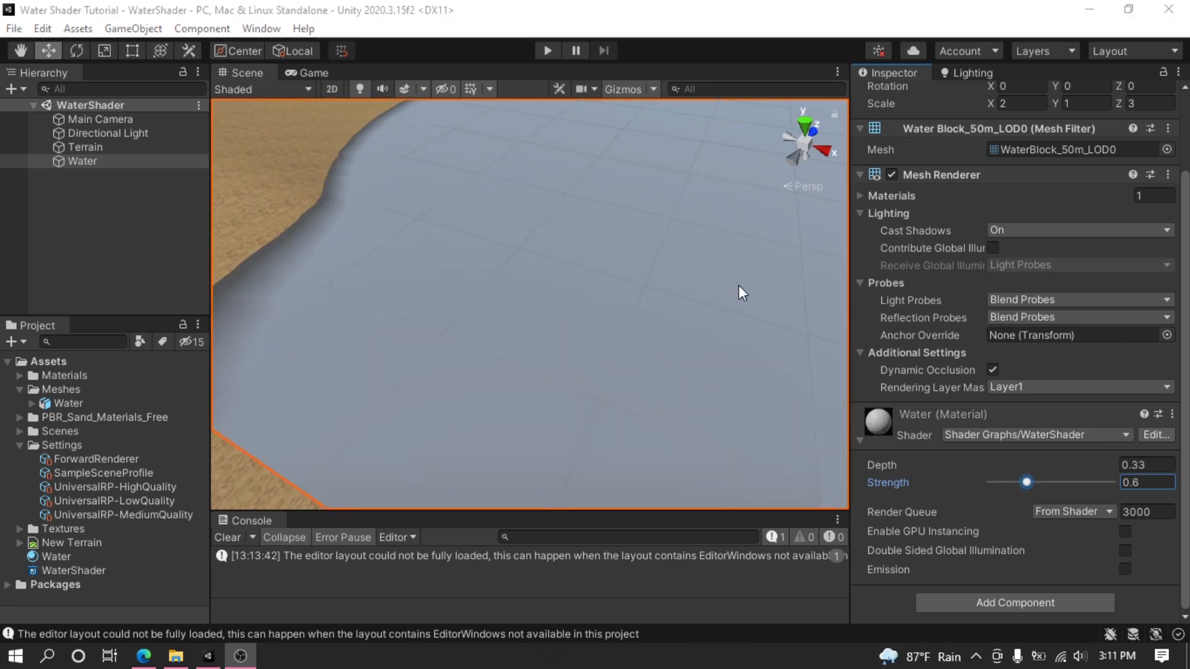
middle_click_drag(633, 387, 601, 395)
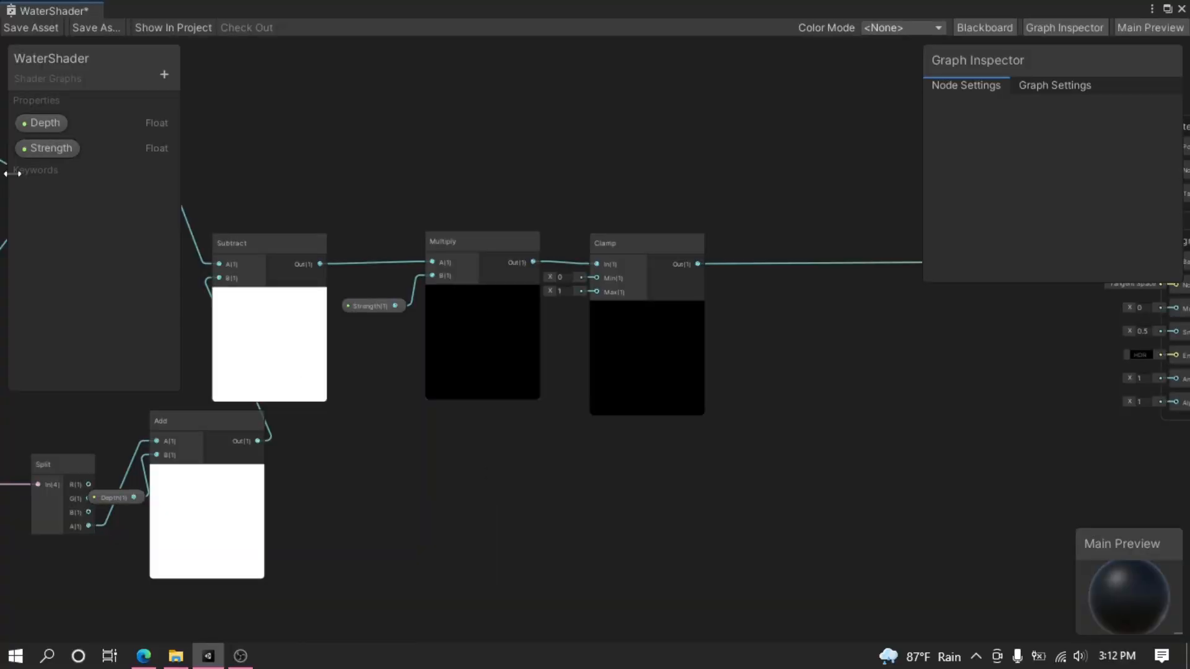
Create two Color properties named DeepWaterColor and ShallowWaterColor in the WaterShader graph
left_click(163, 73)
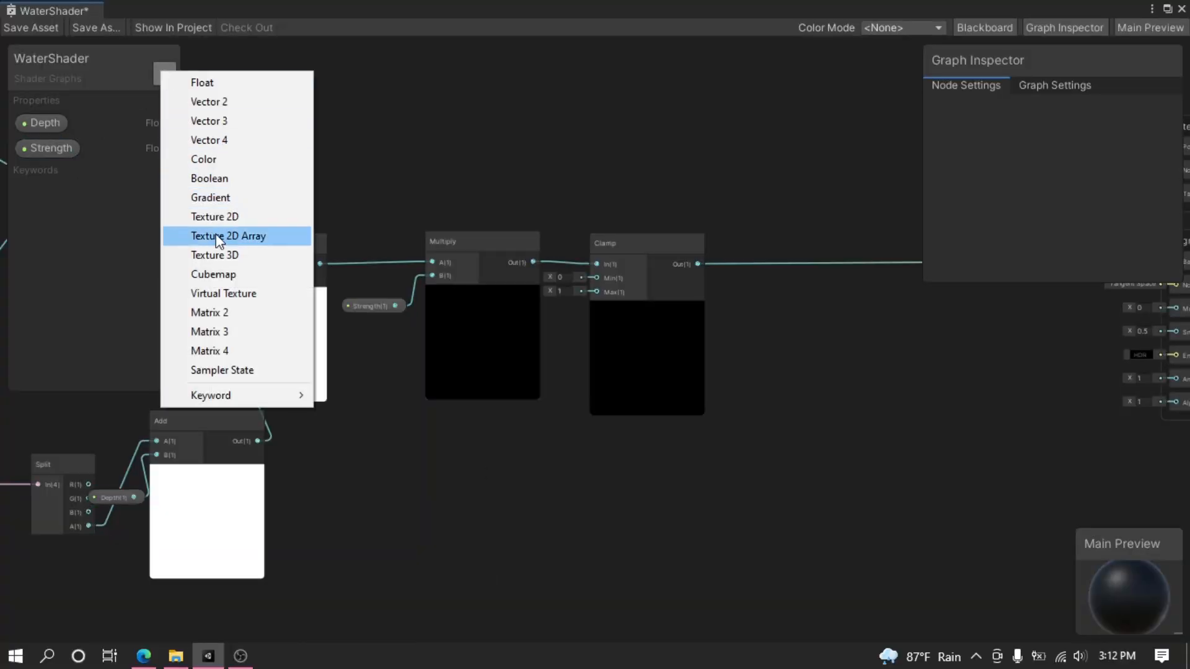
left_click(223, 160)
type("DeepWaterColor")
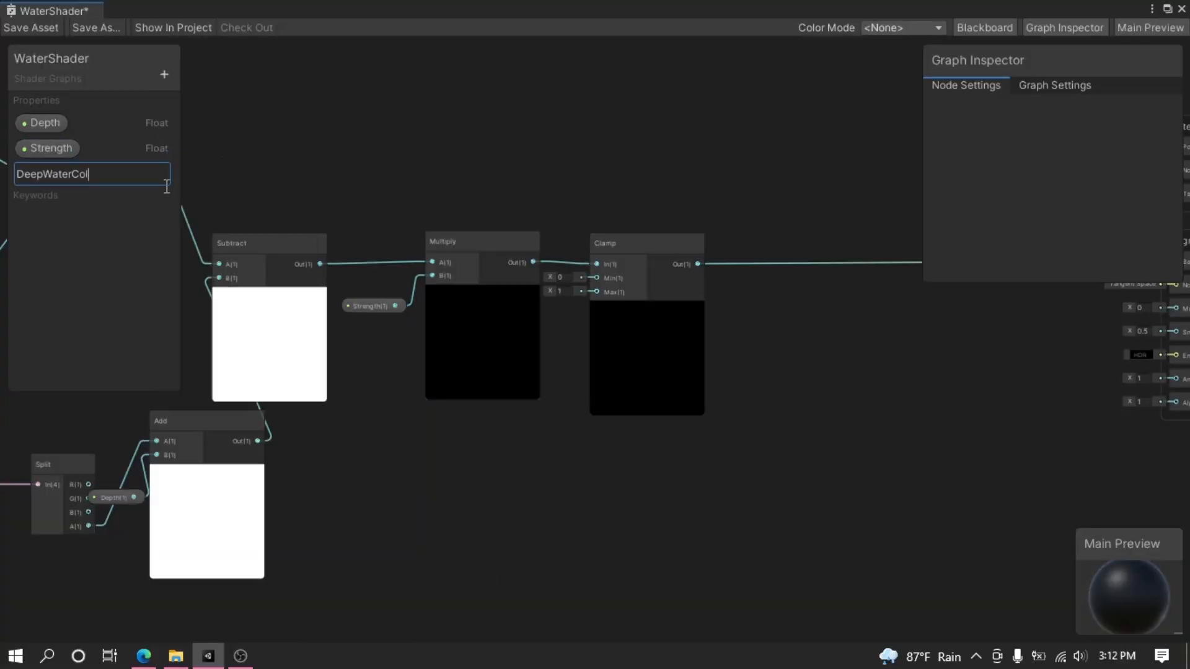
key("Return")
left_click(163, 74)
left_click(271, 162)
type("ShallowWaterColor")
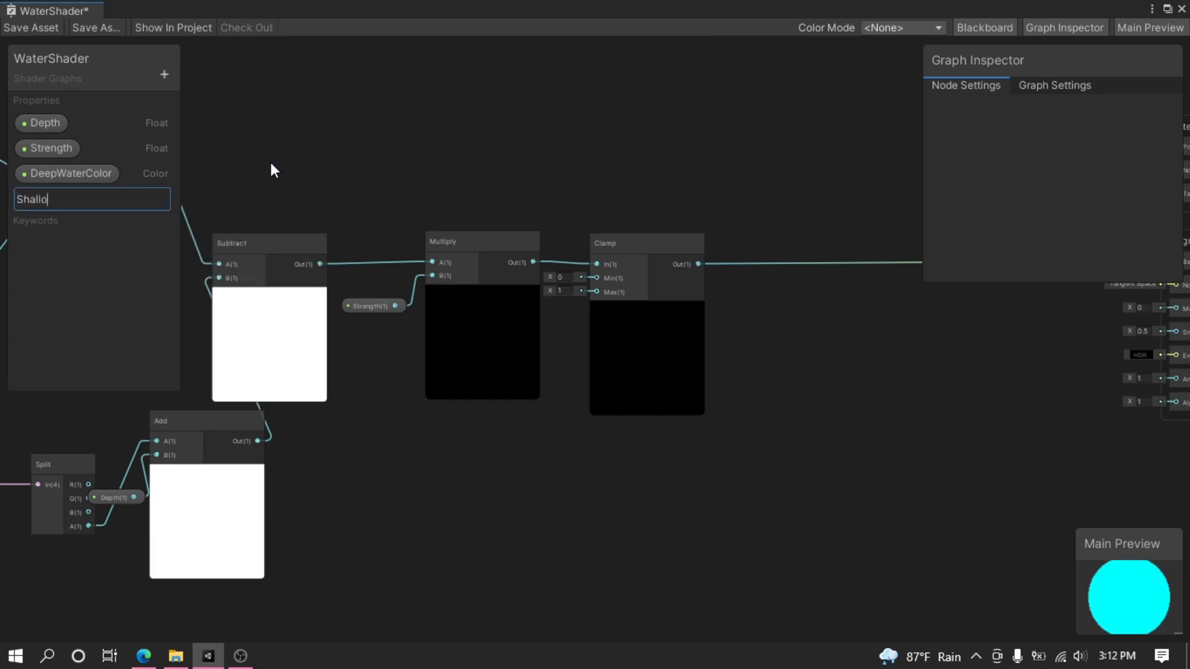
Set the DeepWaterColor property's reference to _DeepWater
left_click(67, 173)
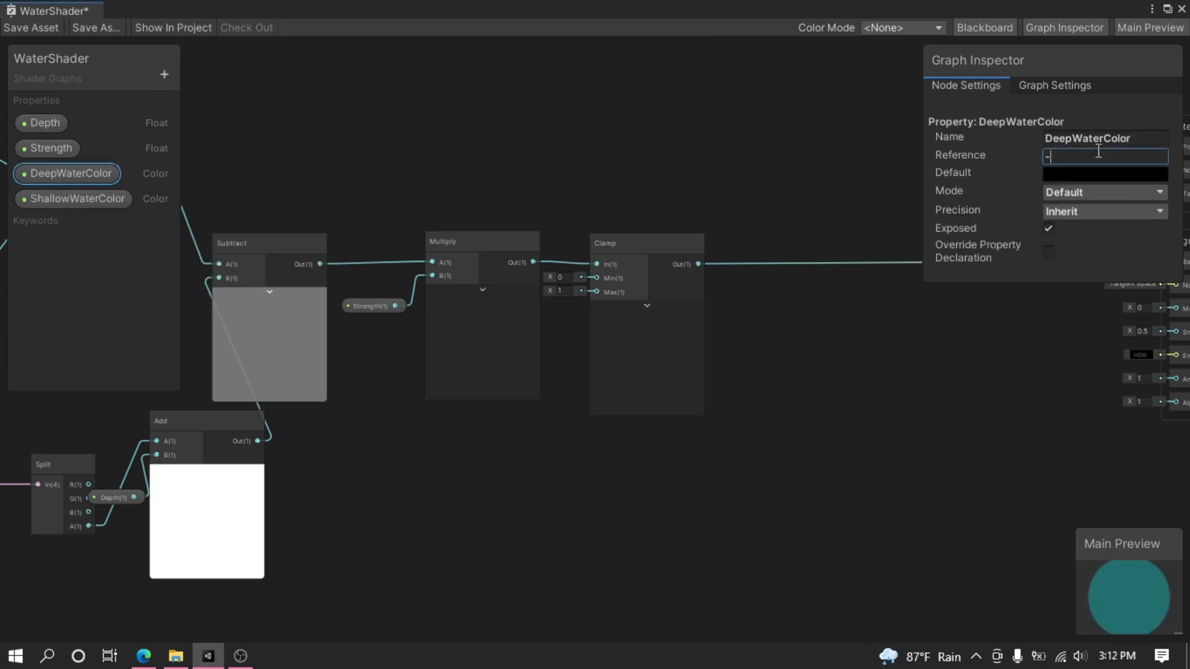
left_click(1106, 173)
left_click(1041, 389)
left_click(1122, 289)
left_click_drag(1041, 388, 1029, 384)
left_click(1174, 167)
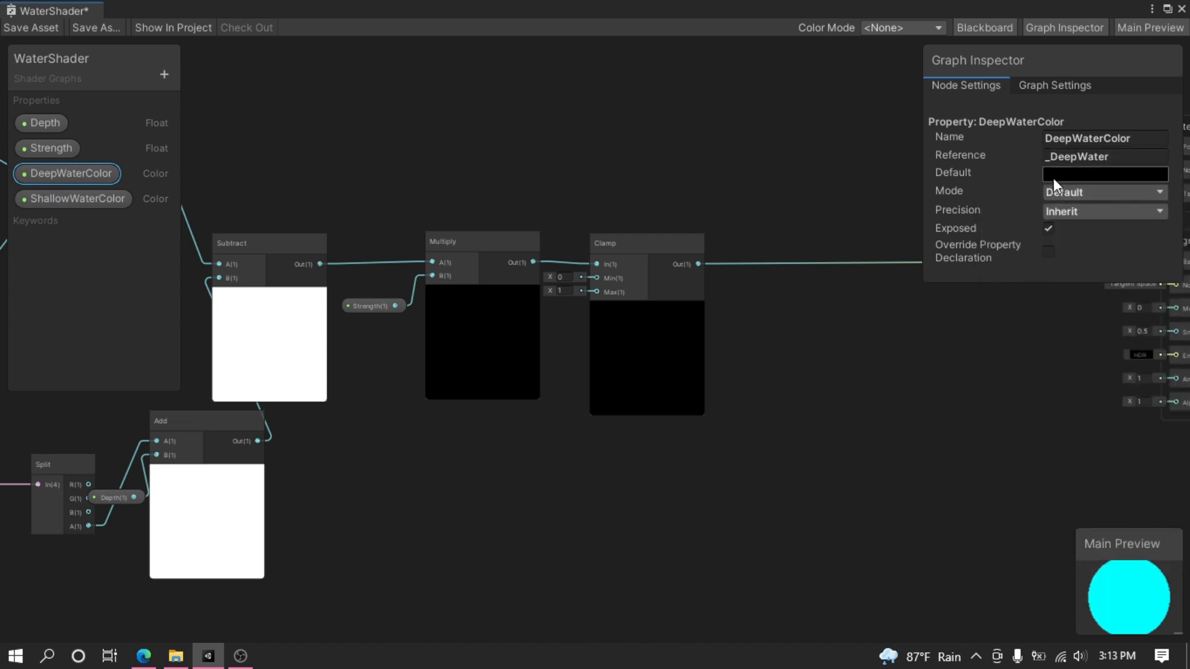
Set DeepWaterColor's default to dark blue 0715C8 with an alpha of 219
left_click(1055, 178)
left_click_drag(1052, 400, 1031, 390)
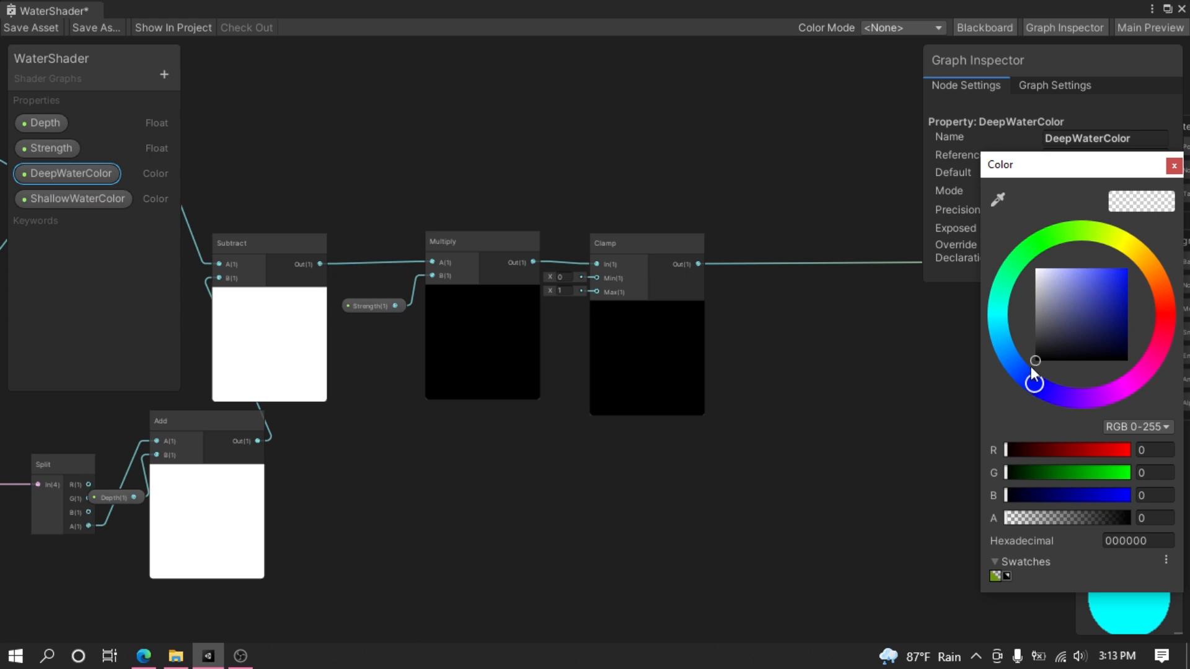
left_click_drag(1113, 295, 1125, 288)
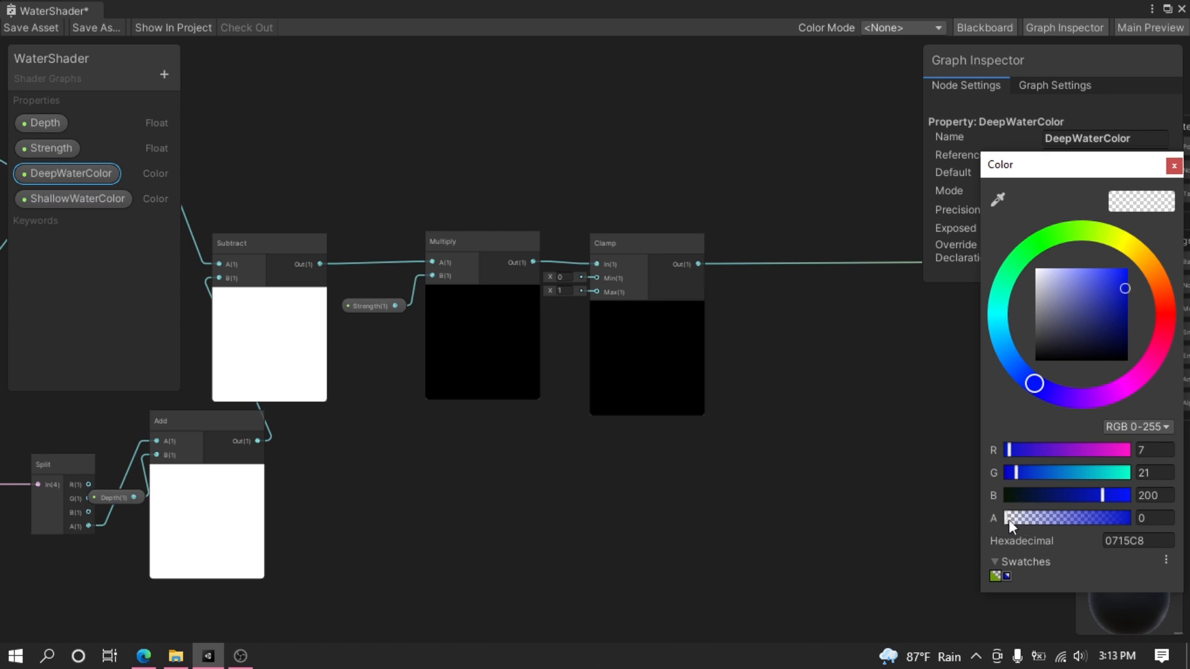
left_click_drag(1005, 519, 1112, 528)
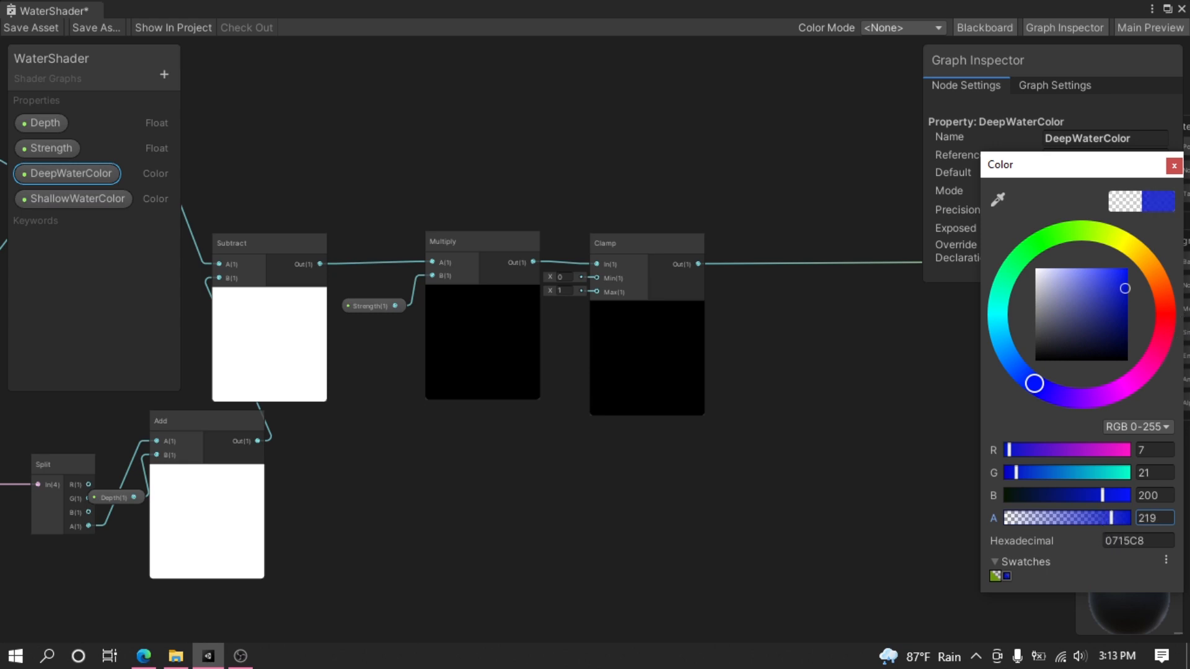
left_click(1174, 166)
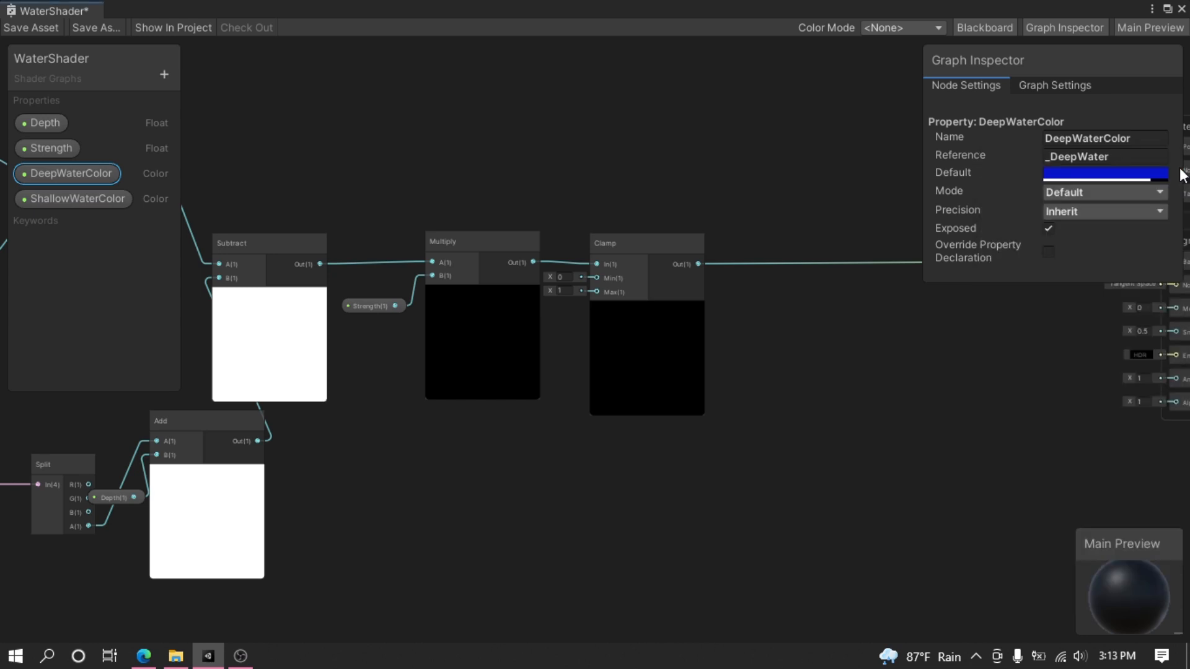
Set the ShallowWaterColor property's reference to _ShallowWater
left_click(66, 199)
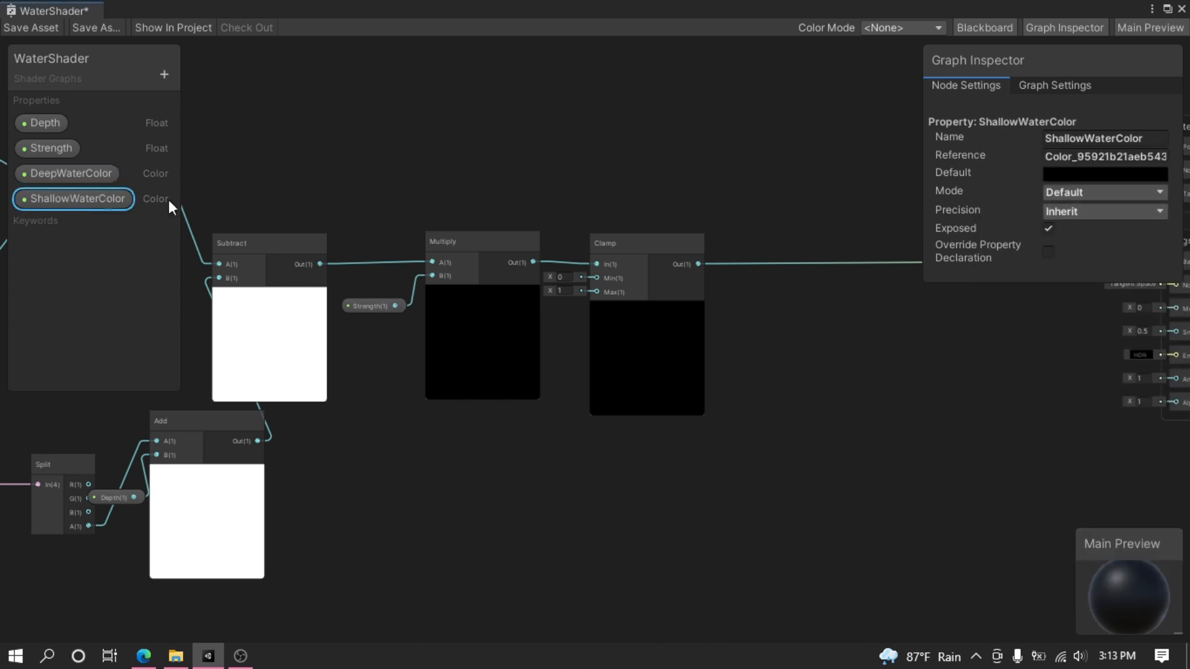
left_click(1115, 157)
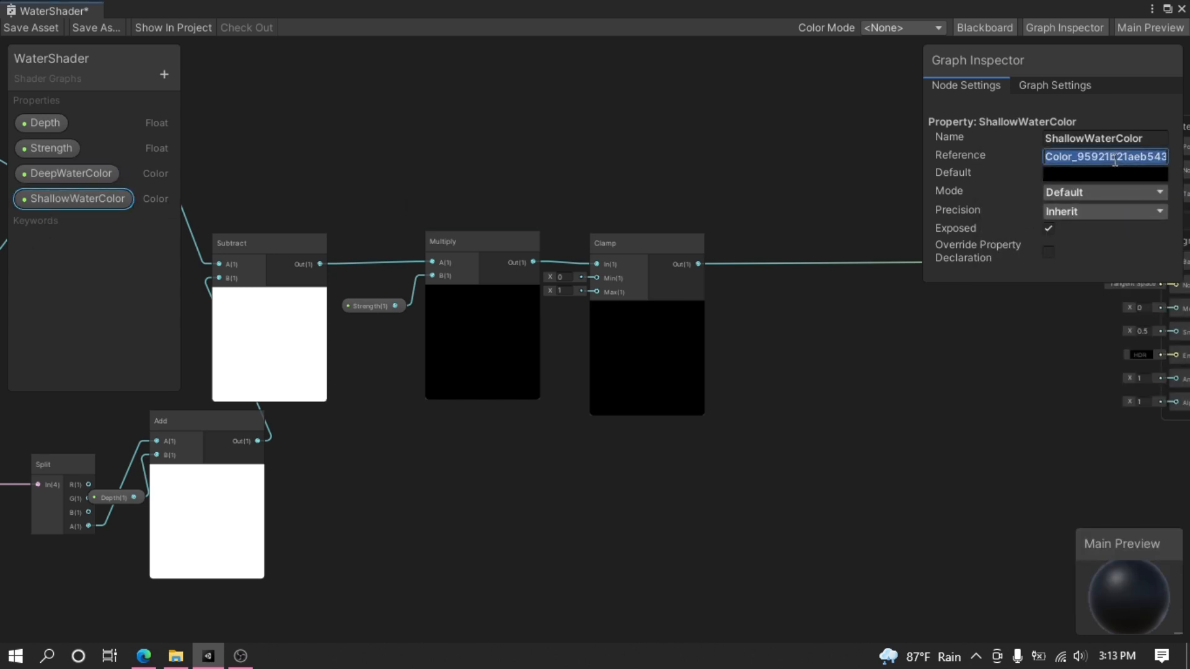
type("_ShallowWater")
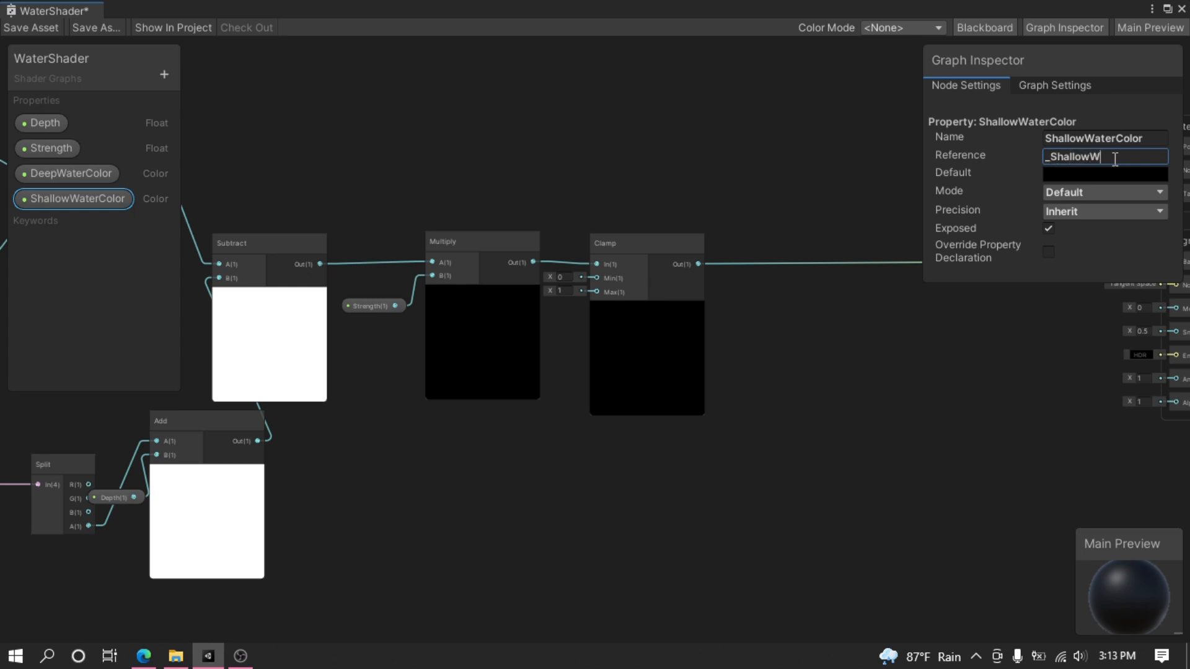
Set ShallowWaterColor's default to light blue 0082FF with an alpha of 195
left_click(1089, 173)
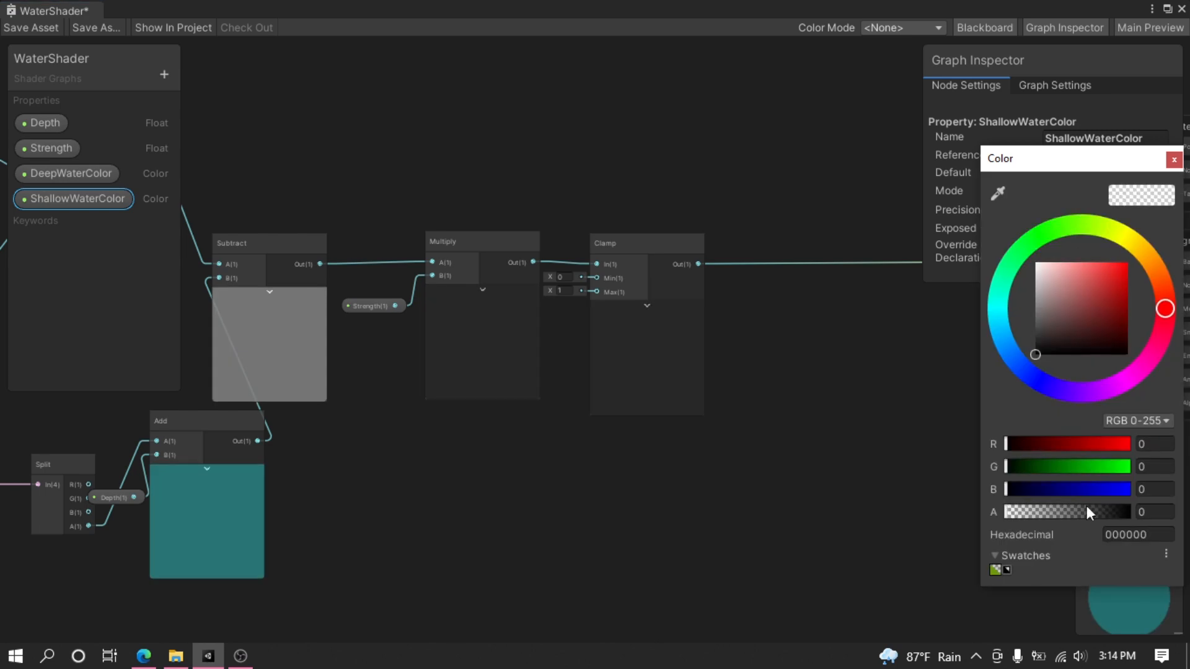
left_click(1100, 513)
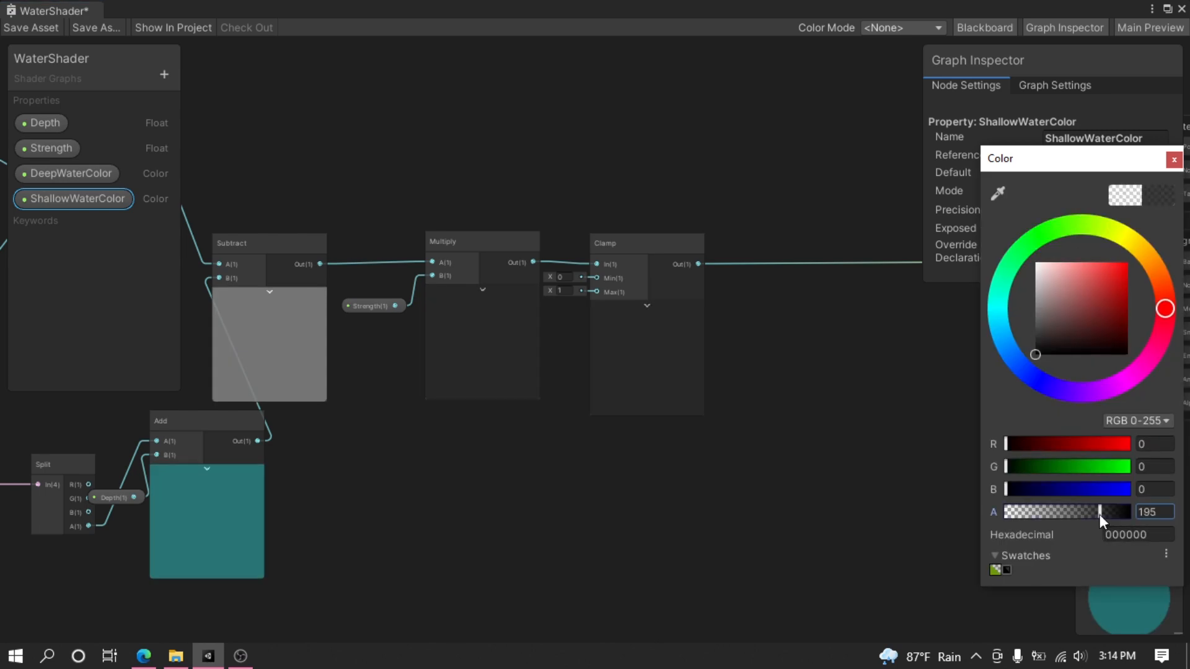
left_click(1014, 347)
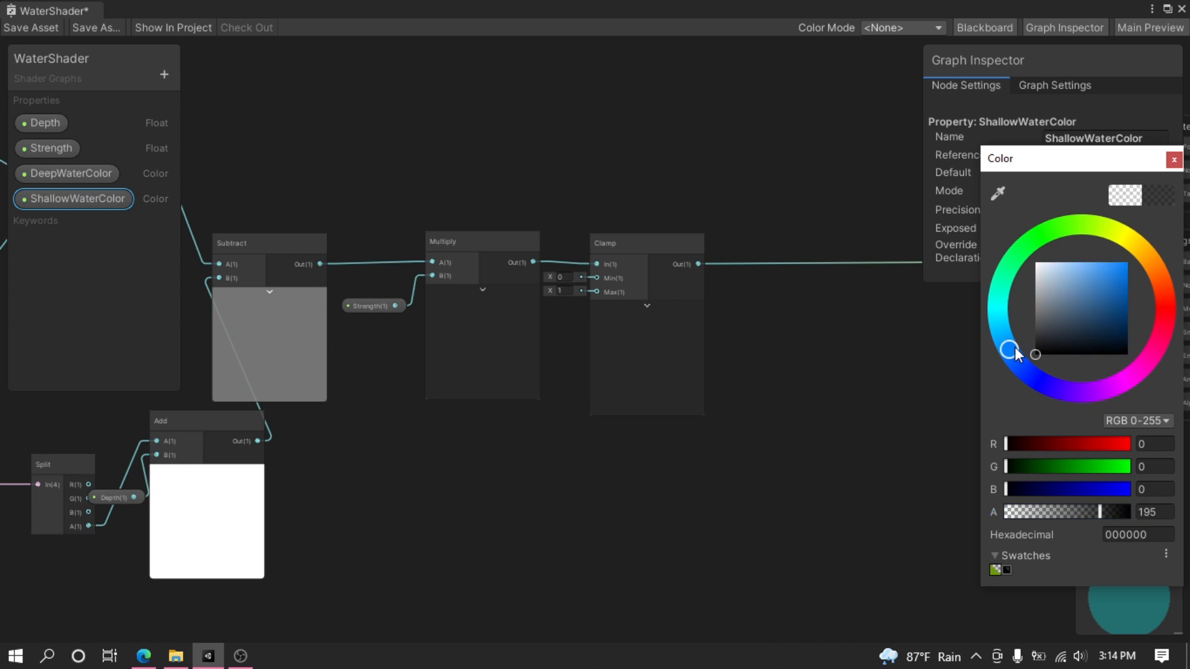
left_click_drag(1095, 303, 1130, 255)
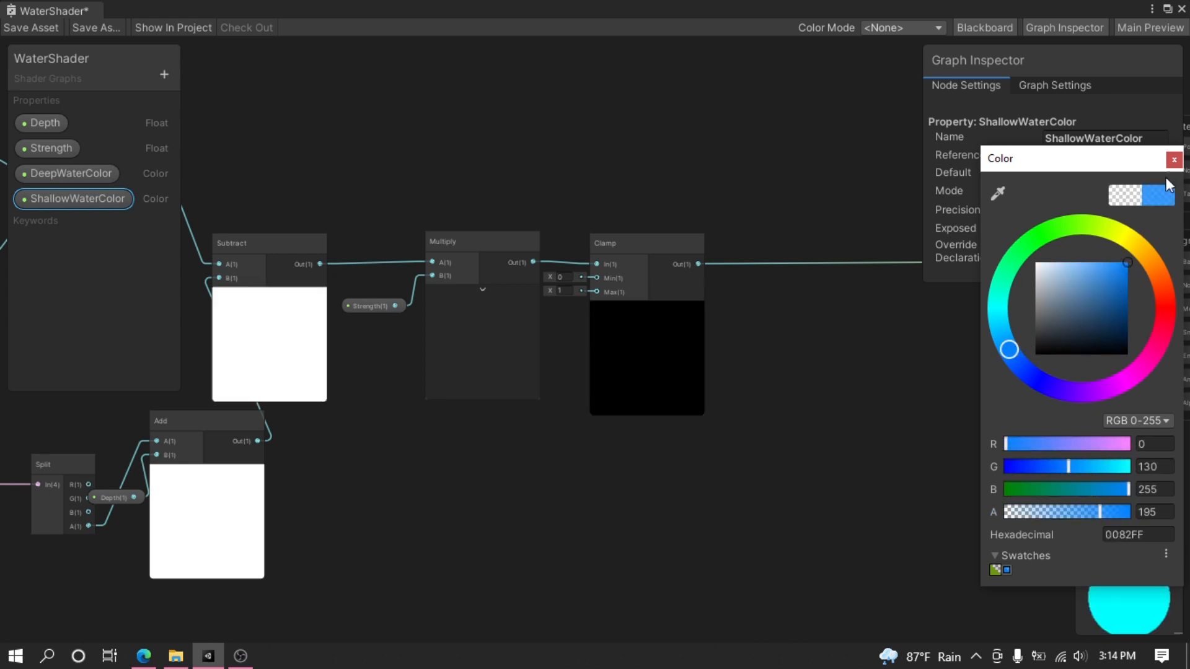
left_click(1172, 162)
Disconnect the Clamp node from Base Color and route its output into the T input of a new Lerp node
left_click(750, 302)
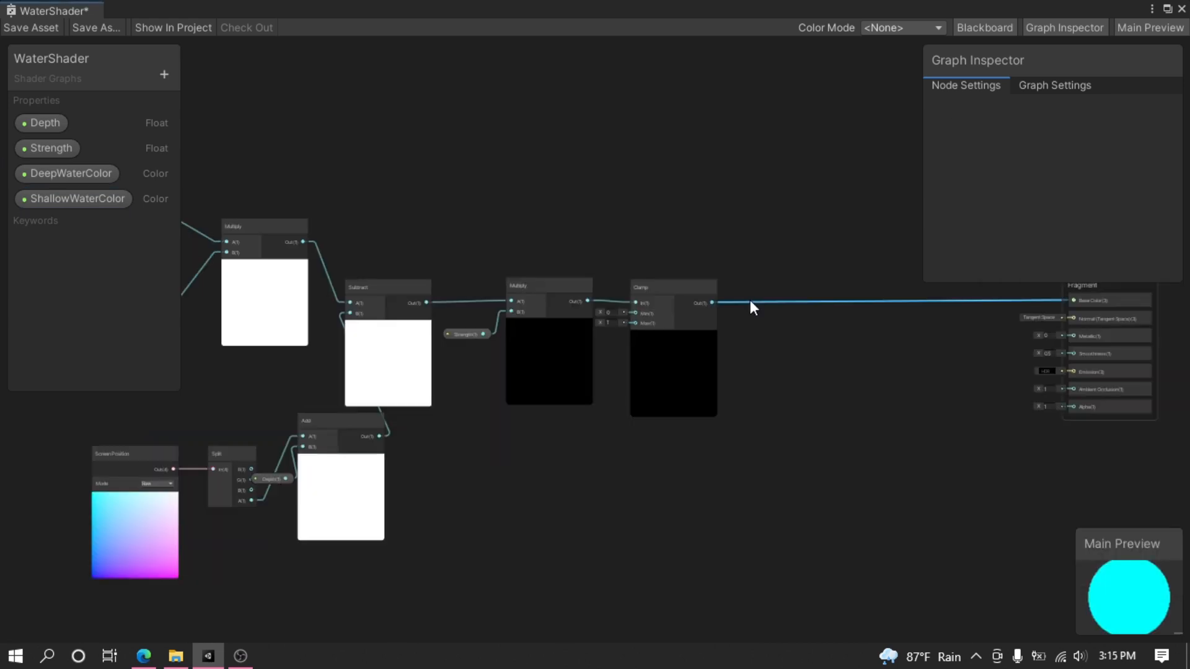
key("Delete")
scroll(753, 308, "down", 2)
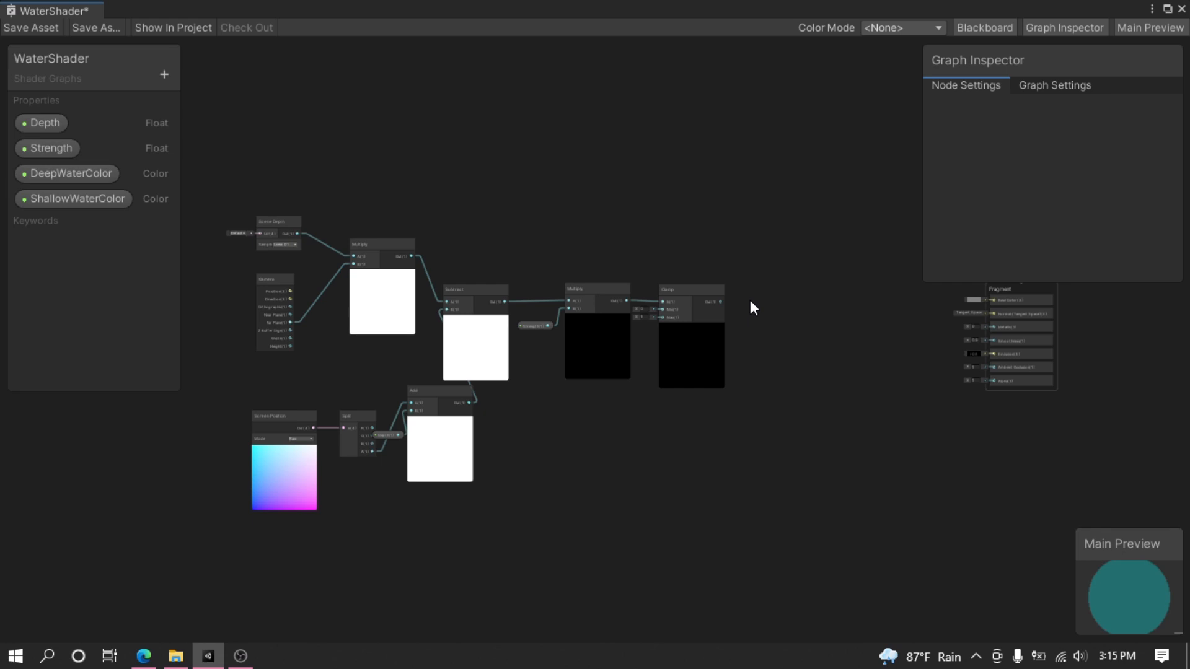
key("space")
type("ler")
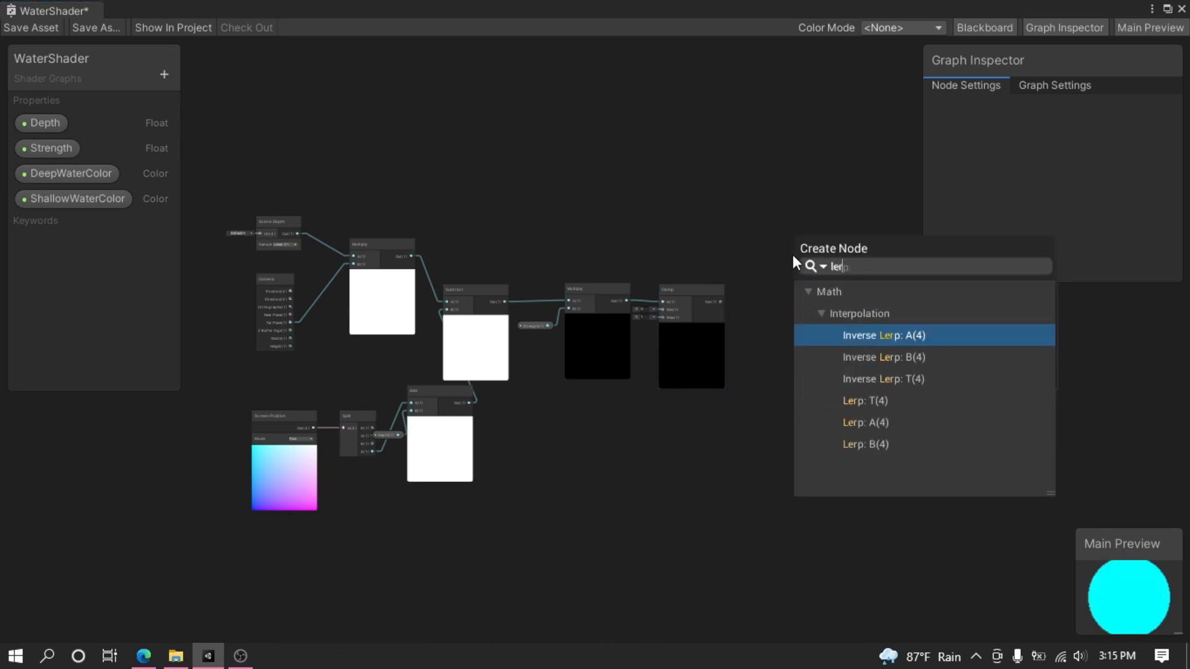
left_click(920, 403)
scroll(731, 343, "up", 4)
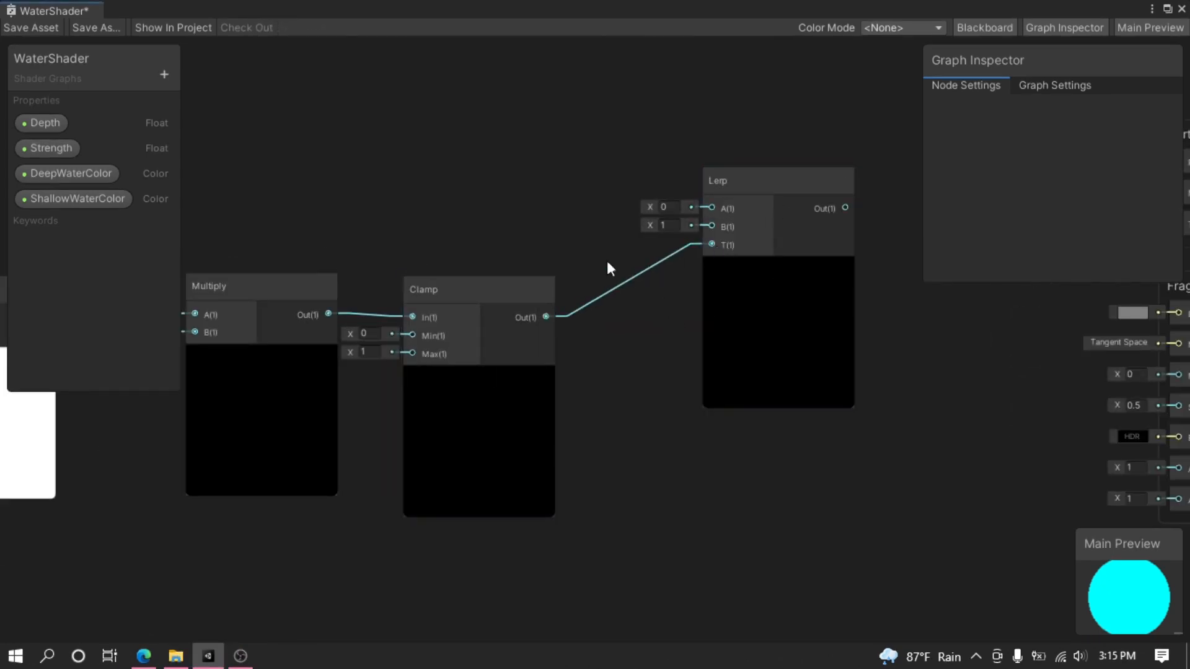
Add both color properties to the graph, connecting ShallowWaterColor to the Lerp node's A input and DeepWaterColor to its B input
left_click_drag(73, 174, 489, 220)
left_click_drag(77, 199, 544, 199)
left_click_drag(633, 210, 566, 208)
left_click_drag(597, 210, 711, 209)
left_click_drag(597, 237, 710, 227)
middle_click_drag(622, 367, 488, 363)
scroll(671, 354, "down", 2)
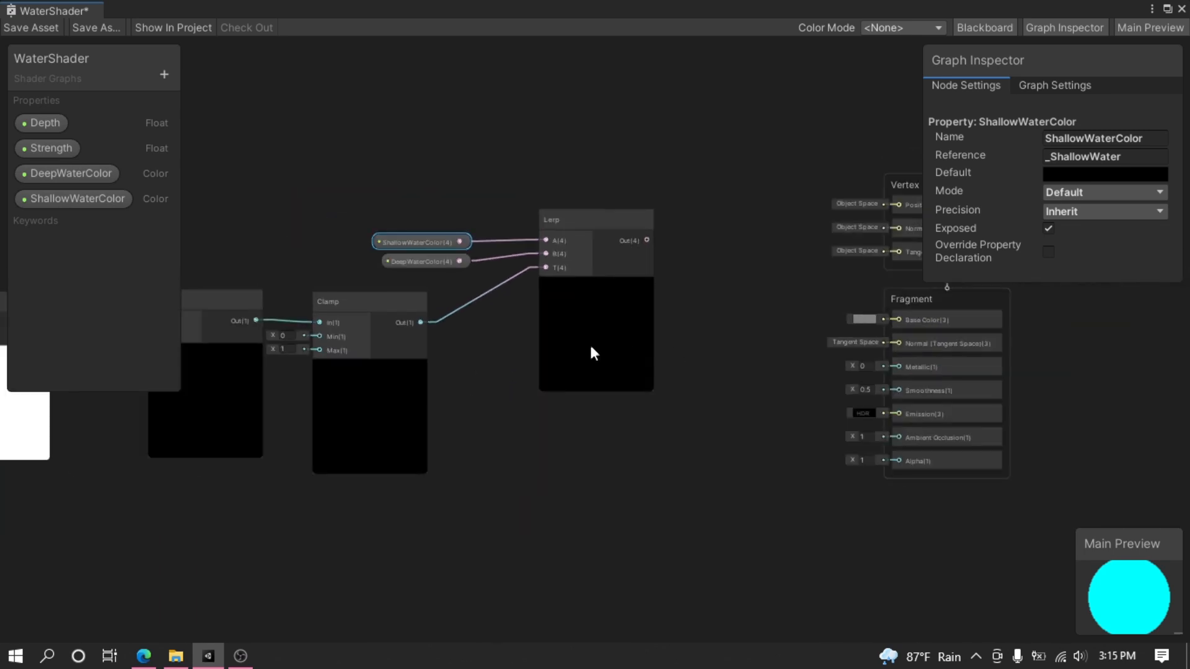
Connect the Lerp node's output to Base Color in the Fragment block
middle_click_drag(660, 458, 612, 442)
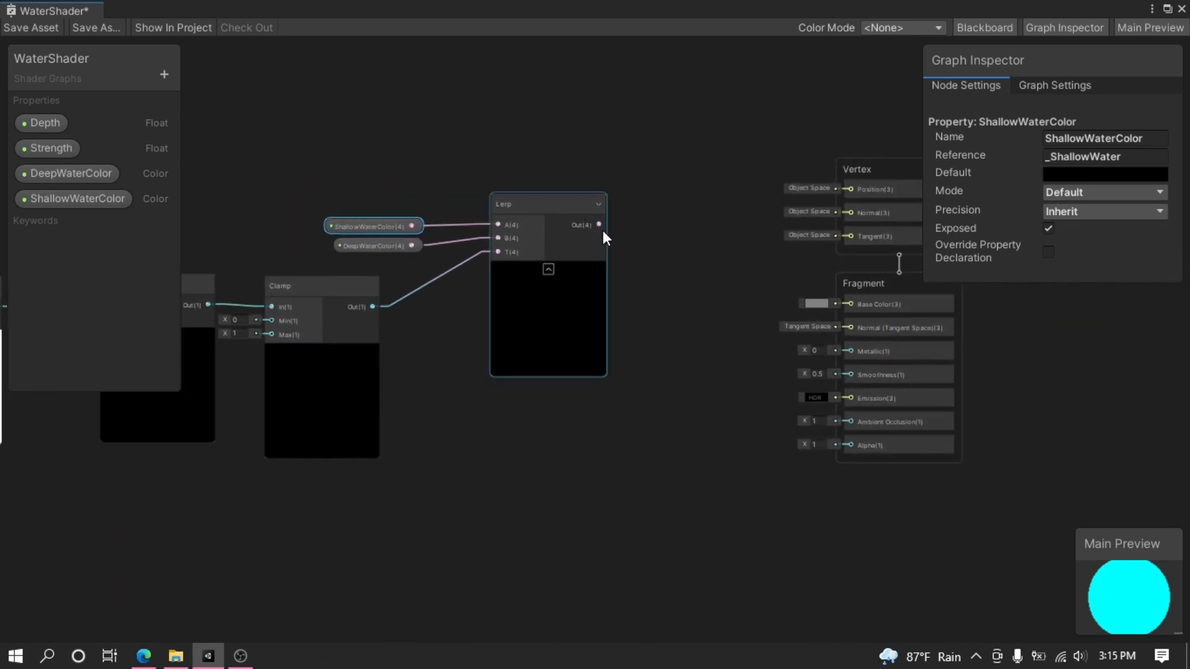
left_click_drag(601, 225, 623, 238)
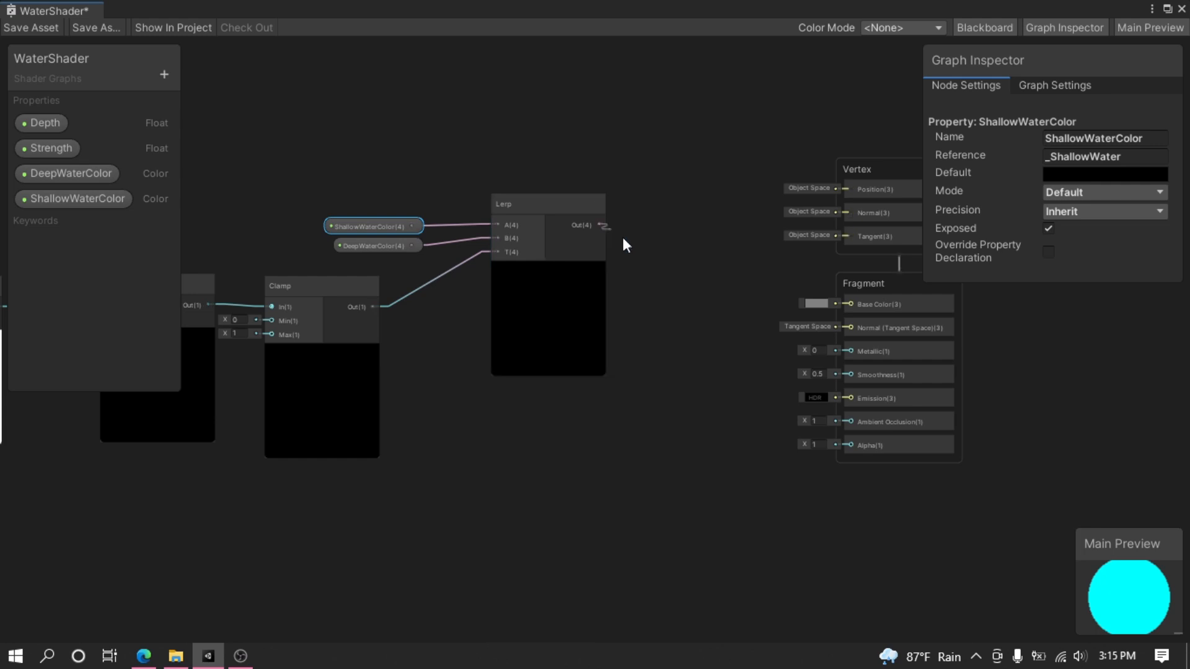
left_click_drag(680, 276, 846, 306)
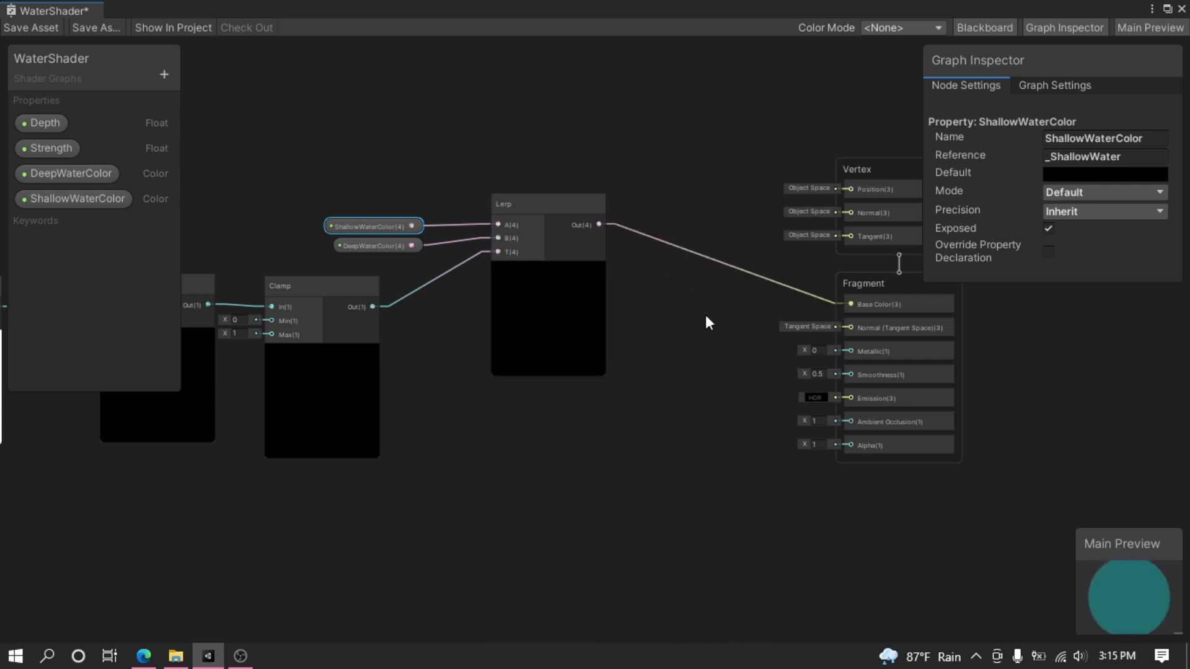
Route the Lerp node's output into a new Split node placed beside the Fragment block
scroll(667, 314, "down", 2)
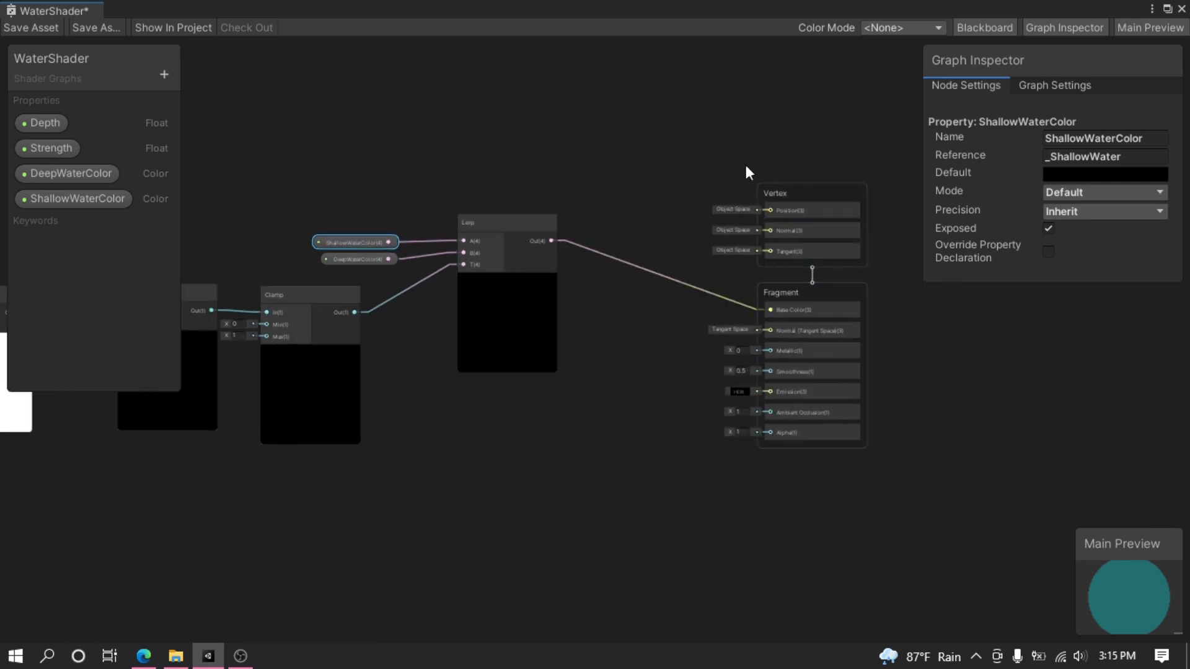
left_click_drag(551, 240, 629, 375)
type("spl")
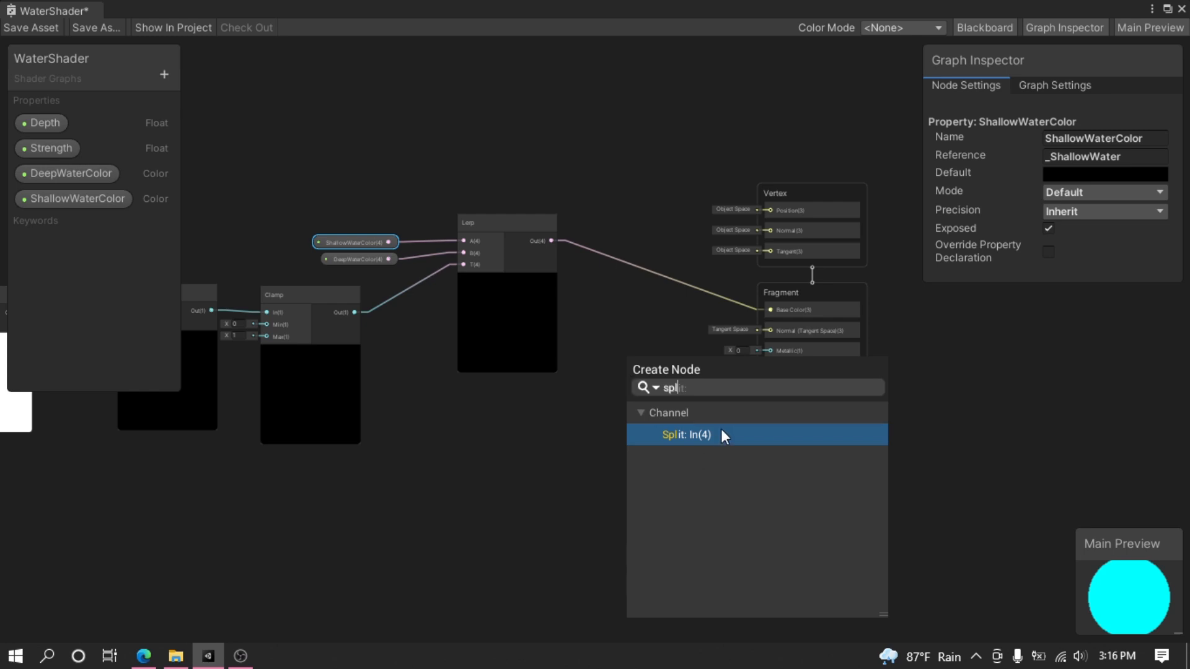
left_click(720, 434)
scroll(642, 457, "up", 3)
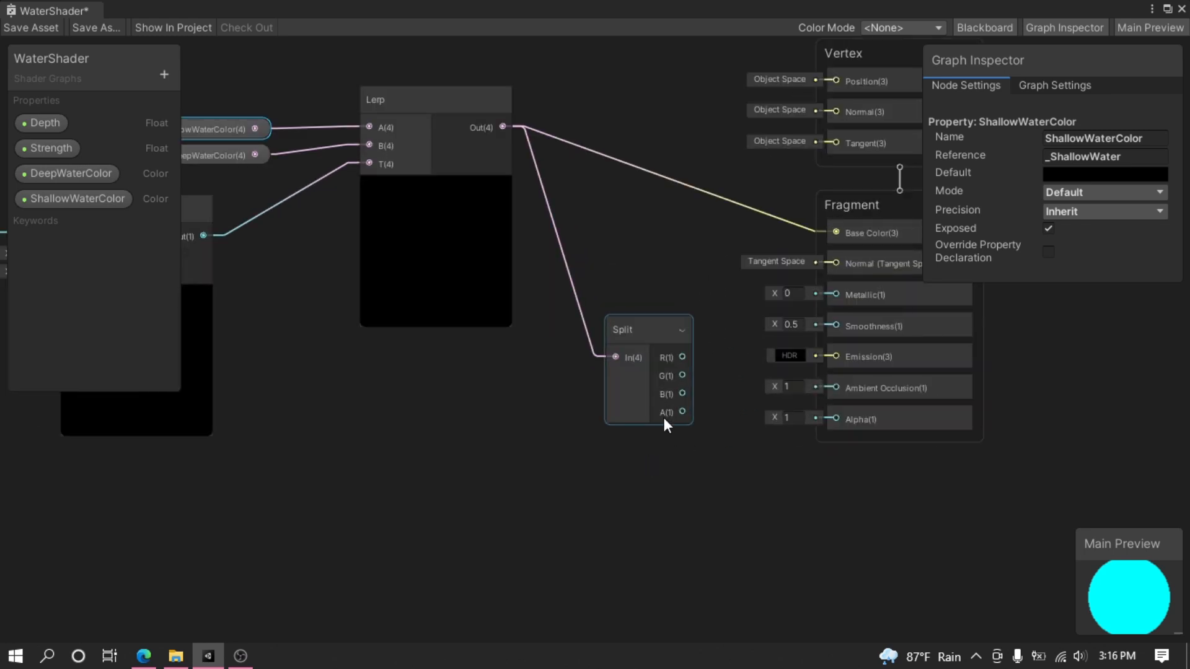
Connect the Split node's A output to Alpha in the Fragment block and review the graph's Universal settings
left_click_drag(681, 411, 827, 422)
left_click(1056, 81)
scroll(1042, 160, "down", 4)
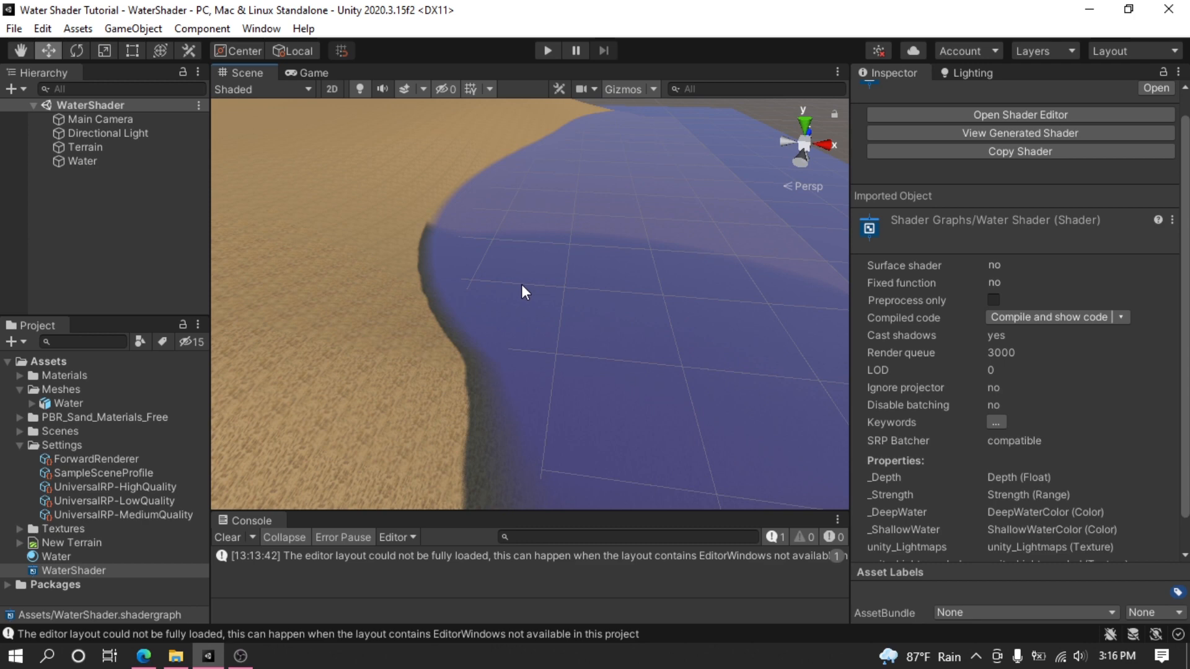
Turn off Cast Shadows in the Water object's Mesh Renderer
scroll(522, 284, "down", 6)
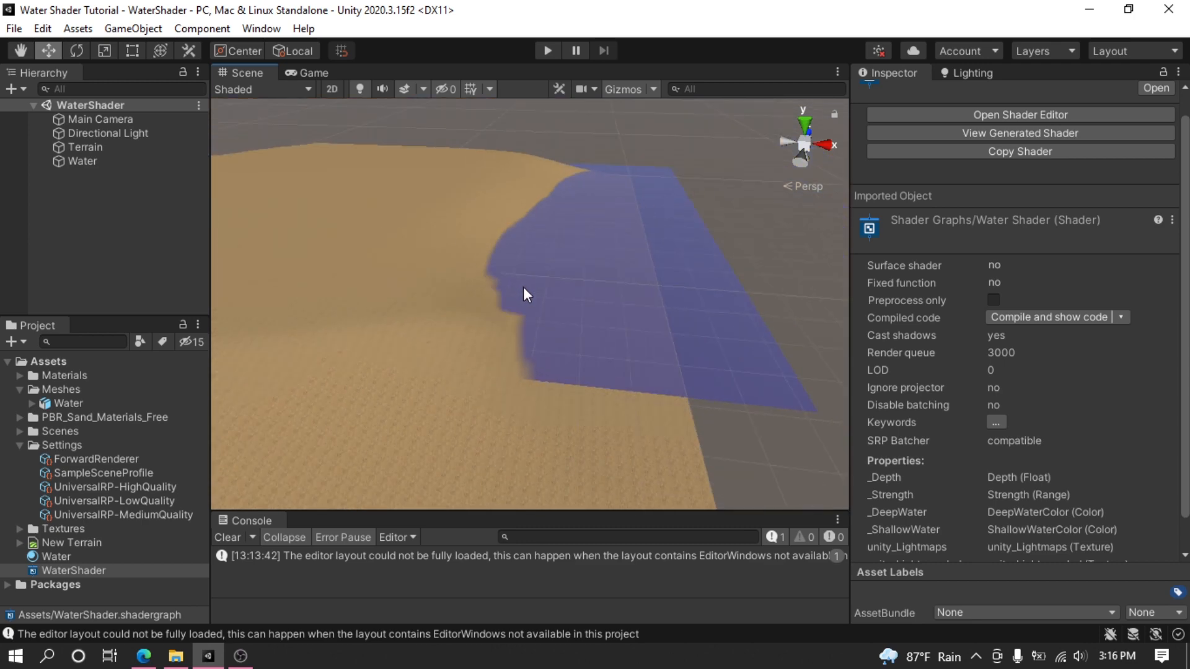
scroll(523, 287, "up", 6)
key("w")
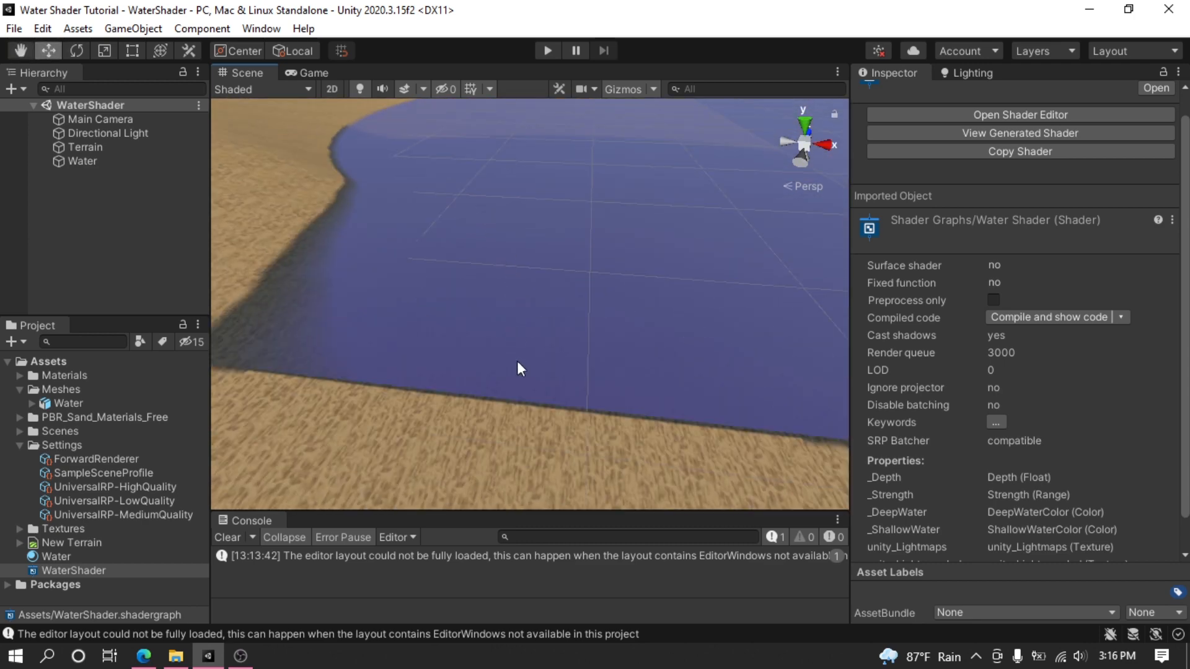
scroll(385, 355, "down", 4)
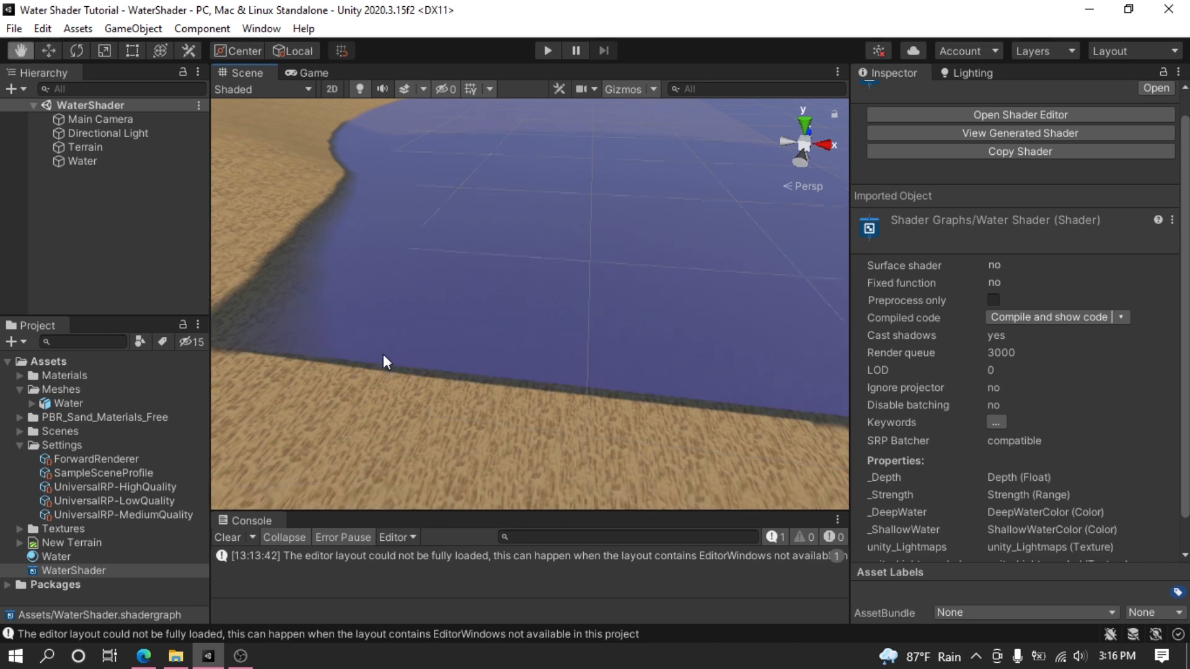
scroll(386, 355, "up", 3)
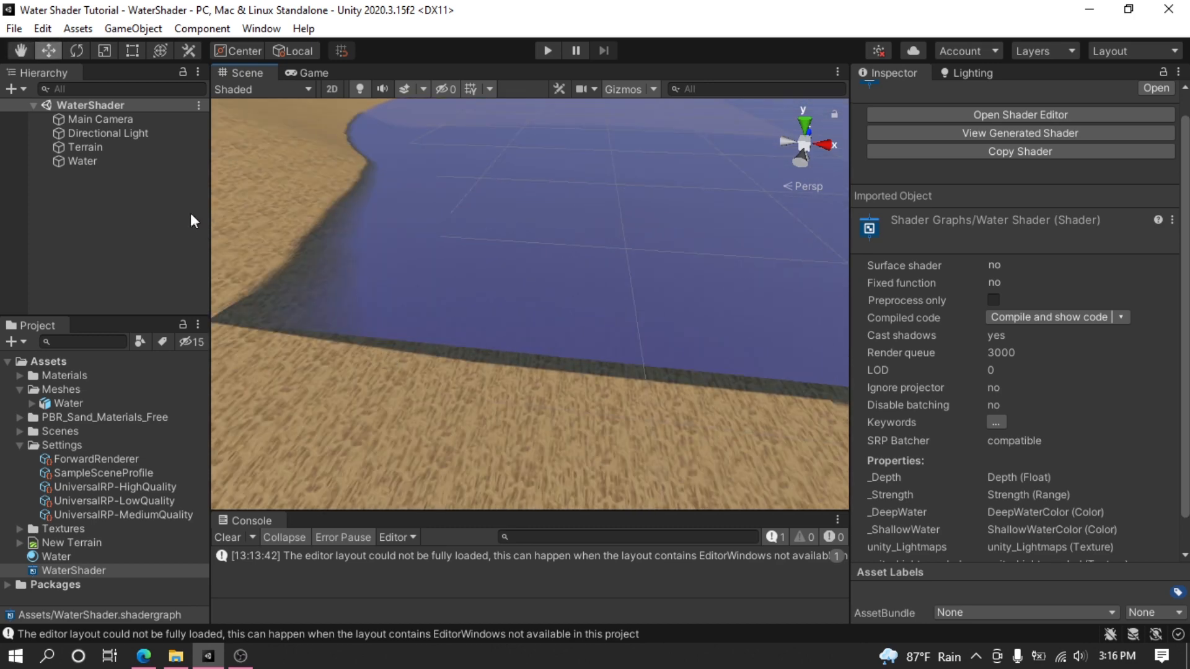
left_click(128, 161)
left_click(1037, 299)
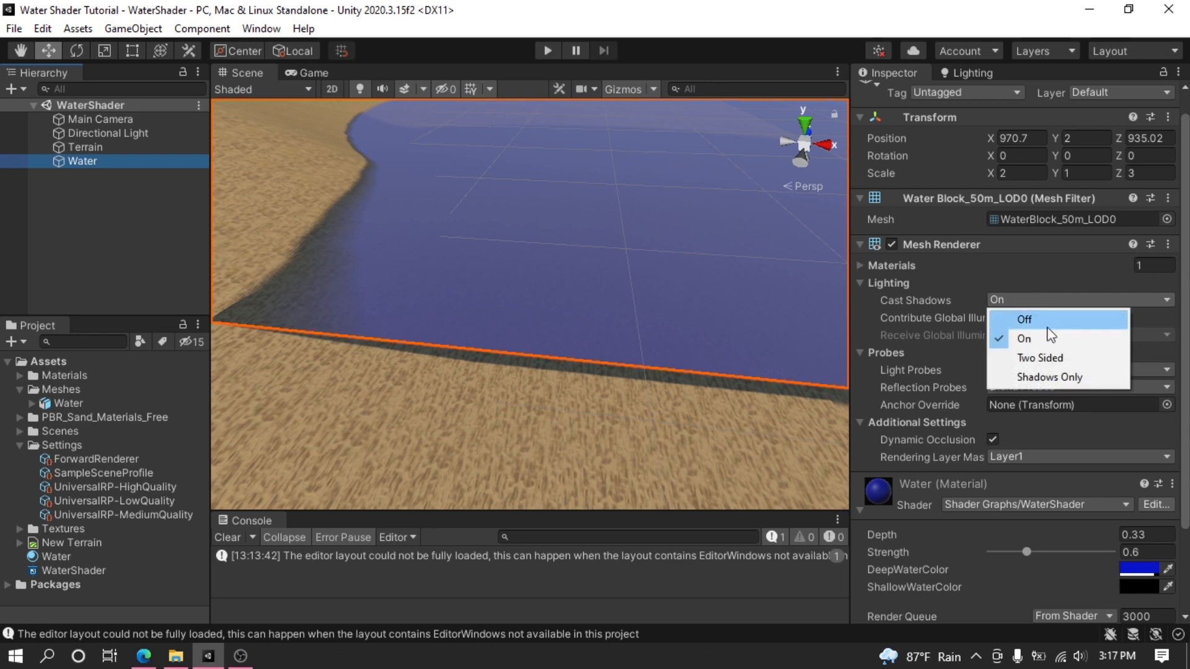
left_click(1039, 321)
Inspect the shoreline in the scene and pick a new ShallowWaterColor for the Water material
middle_click_drag(585, 358, 562, 370)
scroll(571, 344, "up", 3)
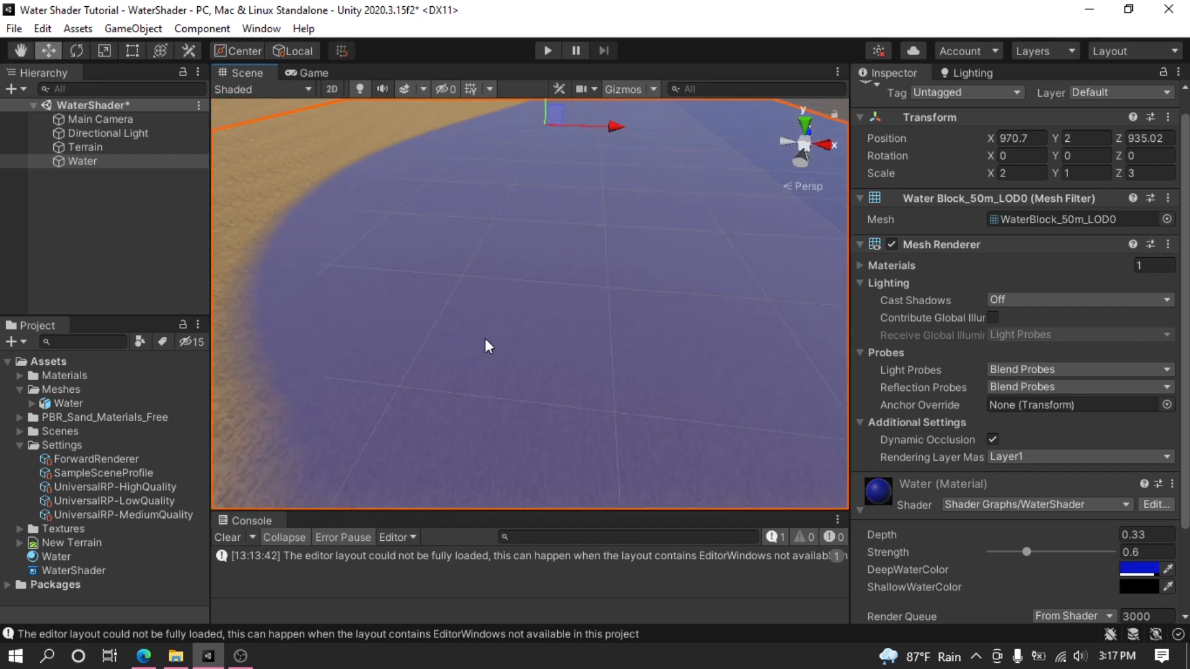
right_click_drag(456, 323, 507, 312)
mouse_move(507, 311)
middle_mouse_down()
mouse_move(537, 303)
mouse_move(495, 326)
mouse_move(489, 316)
mouse_move(508, 311)
mouse_move(506, 326)
middle_mouse_up()
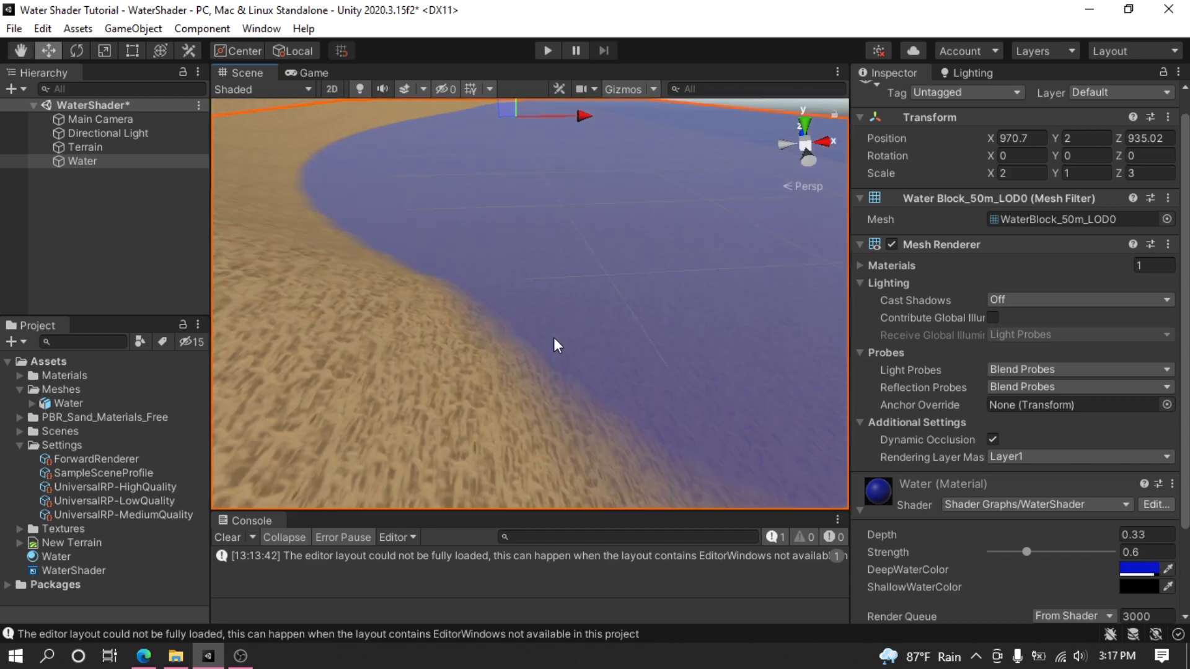
scroll(553, 337, "down", 4)
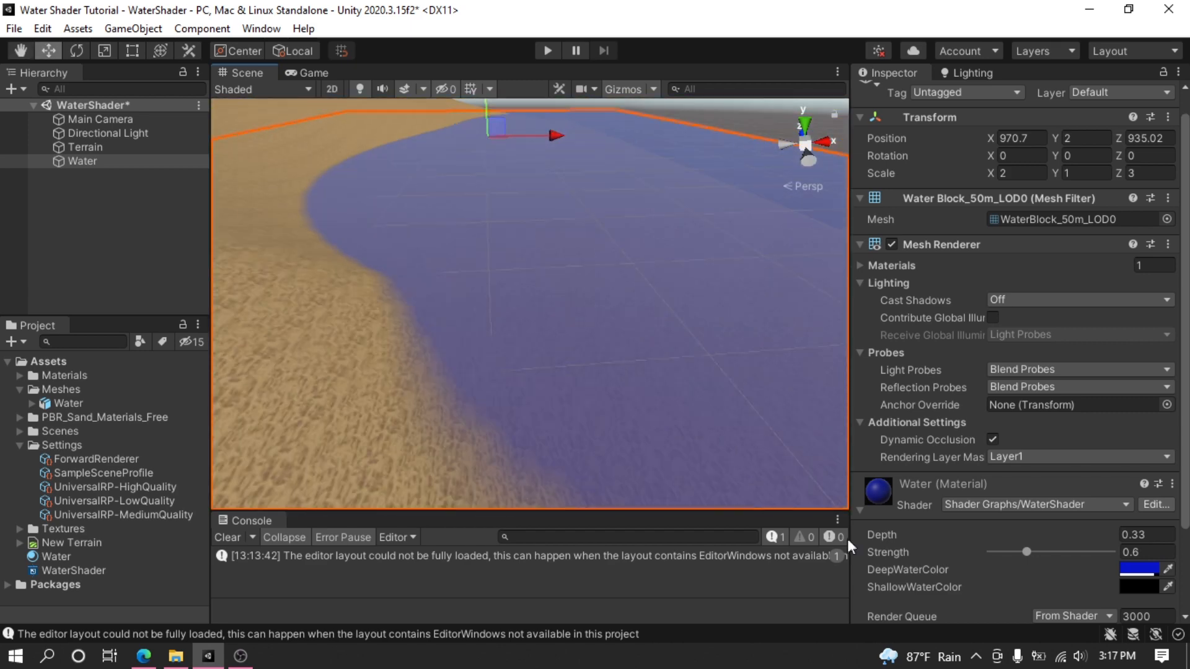
left_click(1144, 591)
left_click(1004, 394)
left_click(1127, 321)
left_click(1112, 564)
left_click(1096, 561)
left_click(1175, 210)
Change the Water material's DeepWaterColor to a bright blue and adjust ShallowWaterColor to a light cyan
left_click(1139, 571)
left_click(1019, 418)
mouse_move(1118, 337)
left_mouse_down()
mouse_move(1108, 326)
mouse_move(1123, 322)
left_mouse_up()
left_click(1175, 211)
left_click(1133, 590)
left_click(995, 394)
left_click(1119, 345)
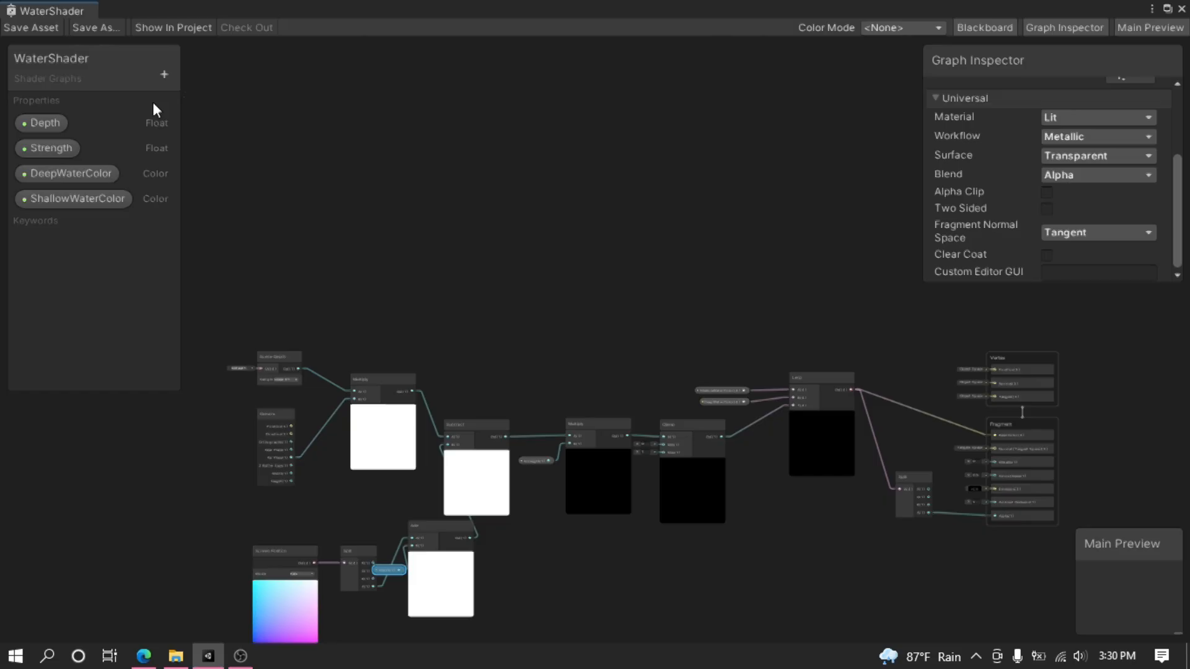
Add two Texture2D properties named Main Normal and Second Normal to the WaterShader graph
left_click(164, 74)
left_click(240, 141)
type("Main Normal")
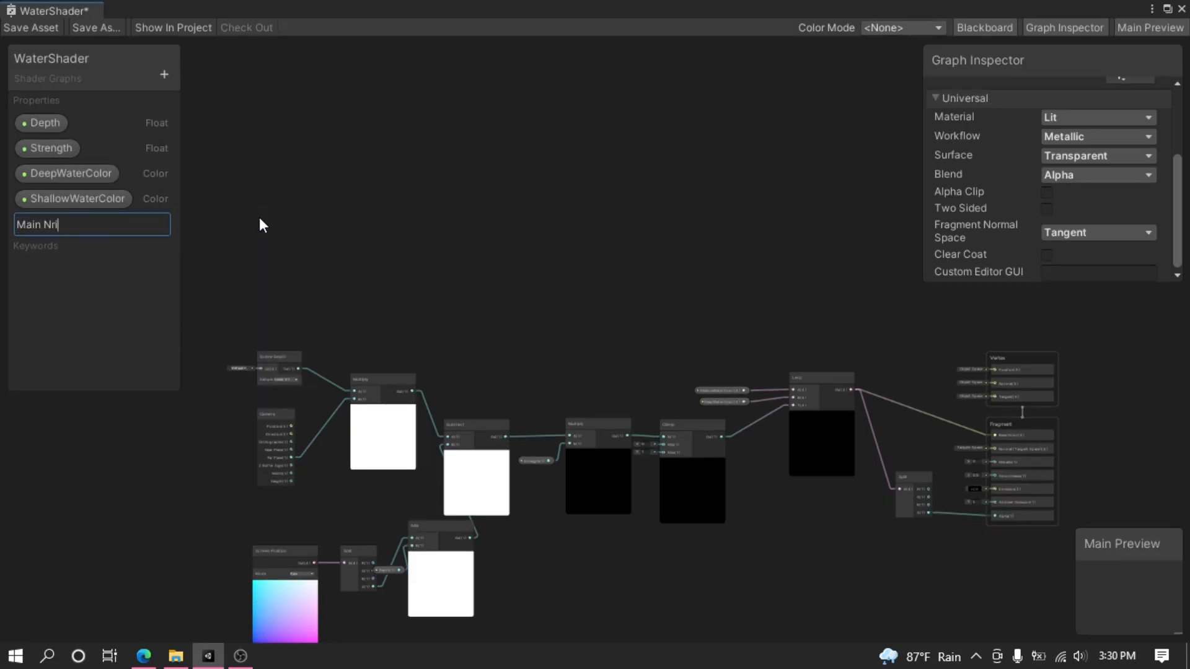
key("Return")
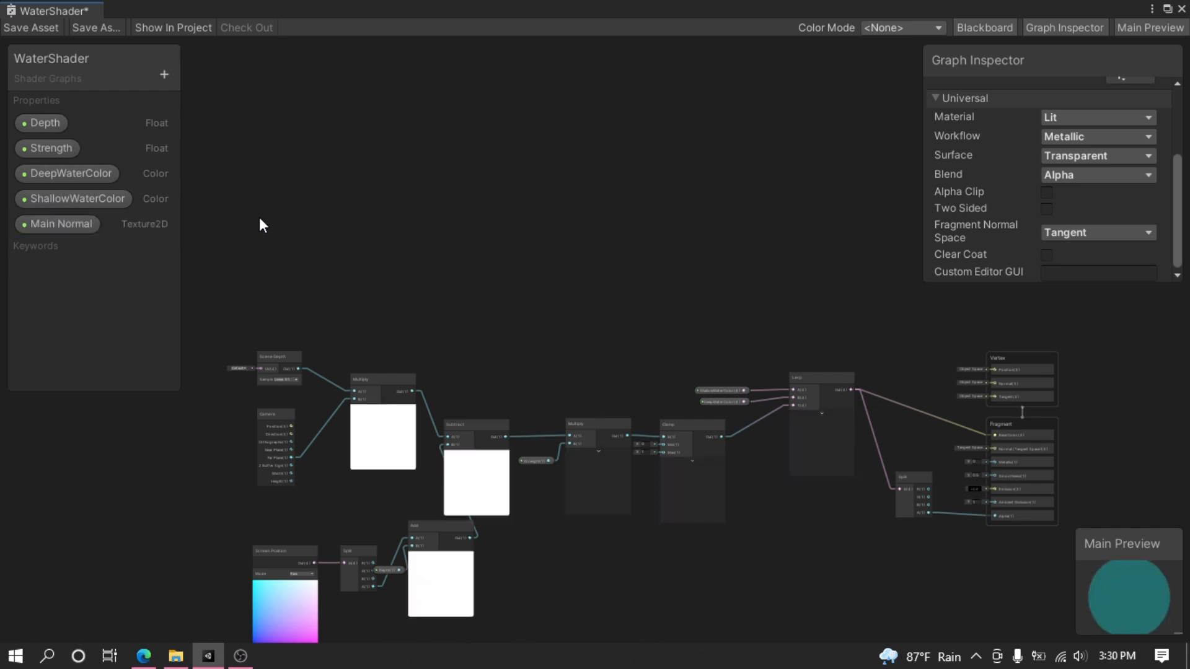
left_click(164, 74)
left_click(250, 219)
type("Second Normal")
key("Return")
Set the Main Normal property's reference to _MainNormal and its mode to Bump
left_click(38, 223)
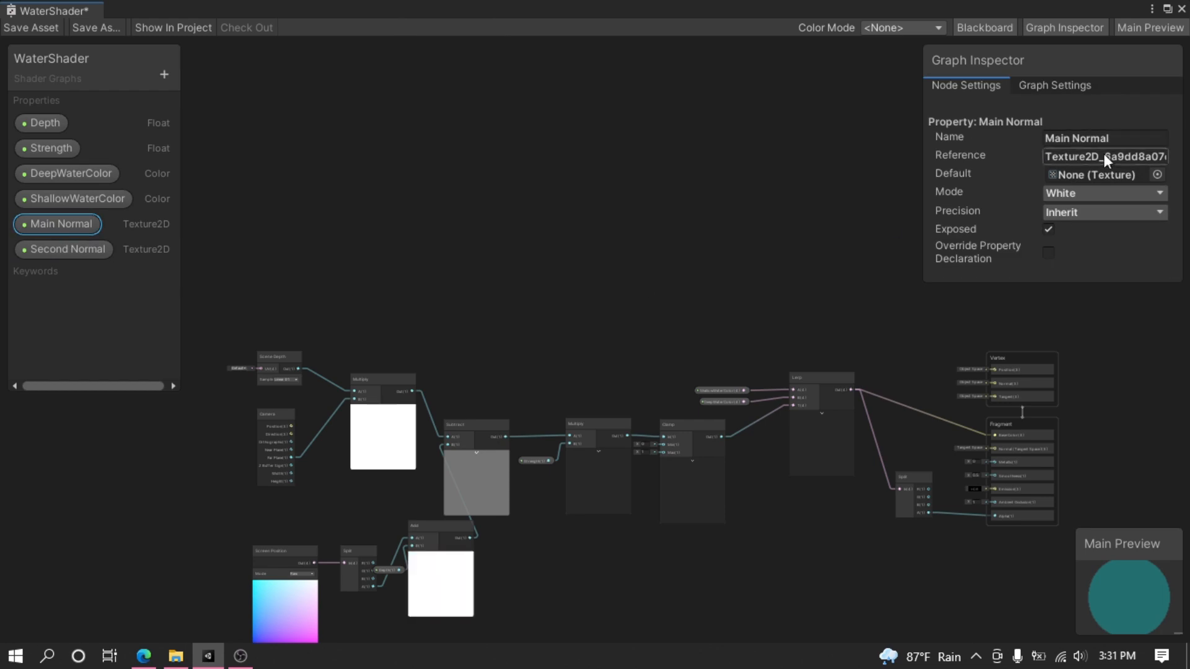
left_click(1107, 143)
key("ctrl+c")
left_click(1111, 157)
type("_")
key("ctrl+v")
left_click(1081, 155)
key("BackSpace")
left_click(1104, 193)
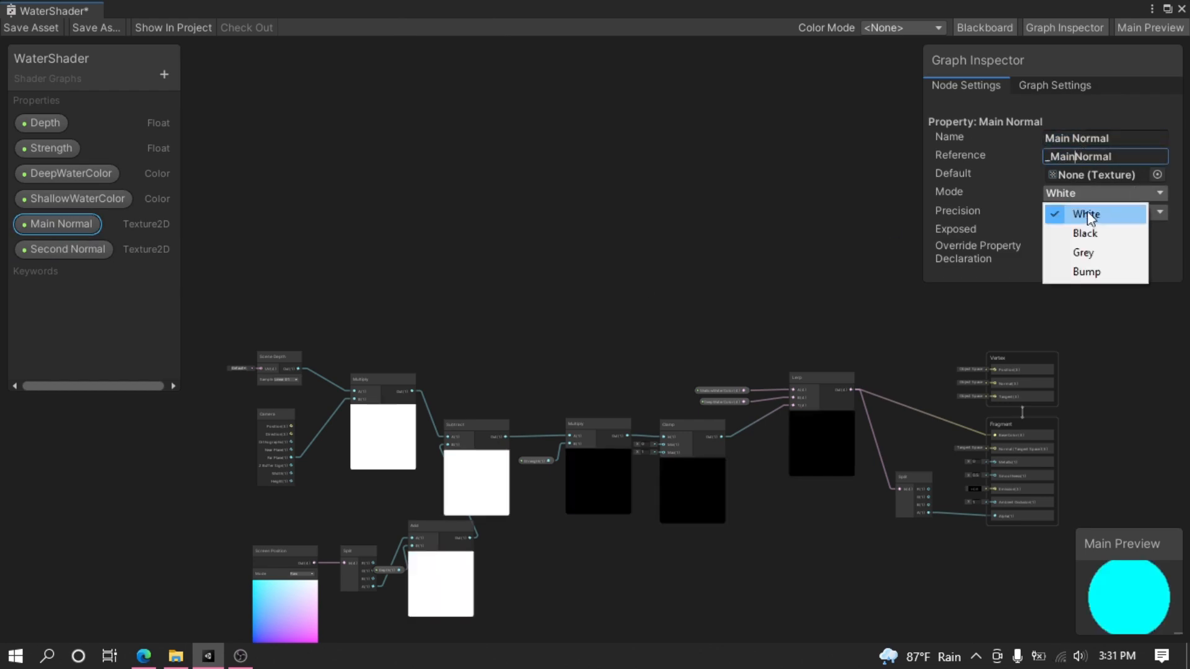
left_click(1110, 227)
left_click(1103, 193)
left_click(1094, 274)
Set the Second Normal property's reference to _SecondNormal and its mode to Bump
left_click(68, 248)
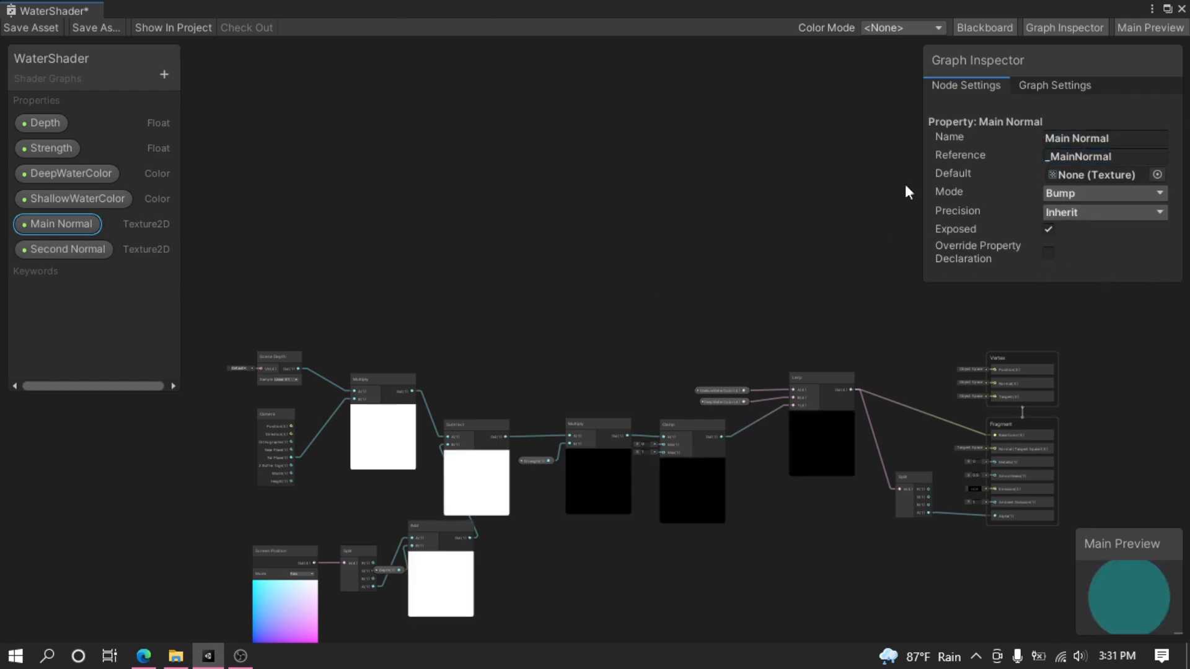
left_click(1129, 138)
left_click(1129, 157)
type("_")
key("ctrl+v")
left_click(1091, 156)
key("BackSpace")
left_click(1103, 192)
left_click(1115, 268)
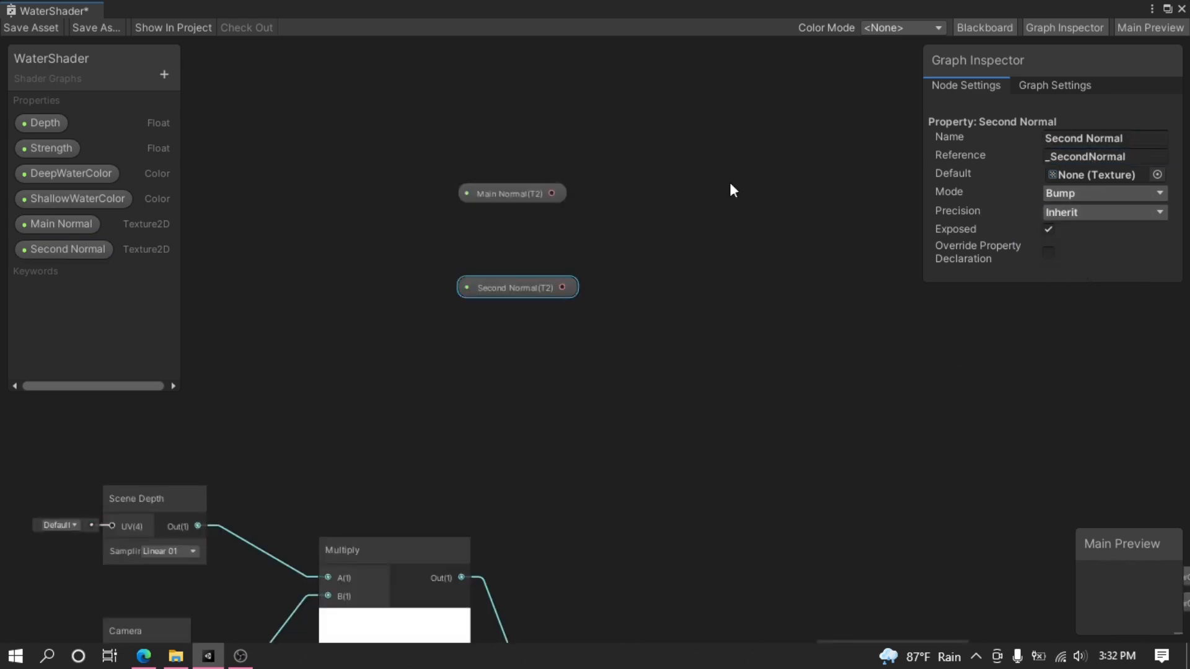
Add a Sample Texture 2D node and connect the Main Normal property to its Texture input
key("space")
type("samp")
key("Down")
key("Down")
key("Down")
key("Return")
left_click_drag(756, 225, 743, 128)
left_click_drag(552, 194, 821, 286)
Duplicate the Sample Texture 2D node below the first and feed its Texture input from Second Normal instead of Main Normal
key("ctrl+d")
scroll(722, 214, "down", 3)
left_click_drag(778, 157, 816, 37)
left_click_drag(837, 355, 812, 333)
left_click(697, 319)
key("Delete")
left_click_drag(618, 330, 807, 270)
left_click_drag(583, 268, 584, 123)
Create two Tiling And Offset nodes and connect each to the UV input of one Sample Texture 2D node
left_click_drag(757, 66, 492, 214)
type("till")
key("Return")
left_click_drag(418, 293, 432, 346)
key("ctrl+d")
left_click_drag(499, 360, 759, 329)
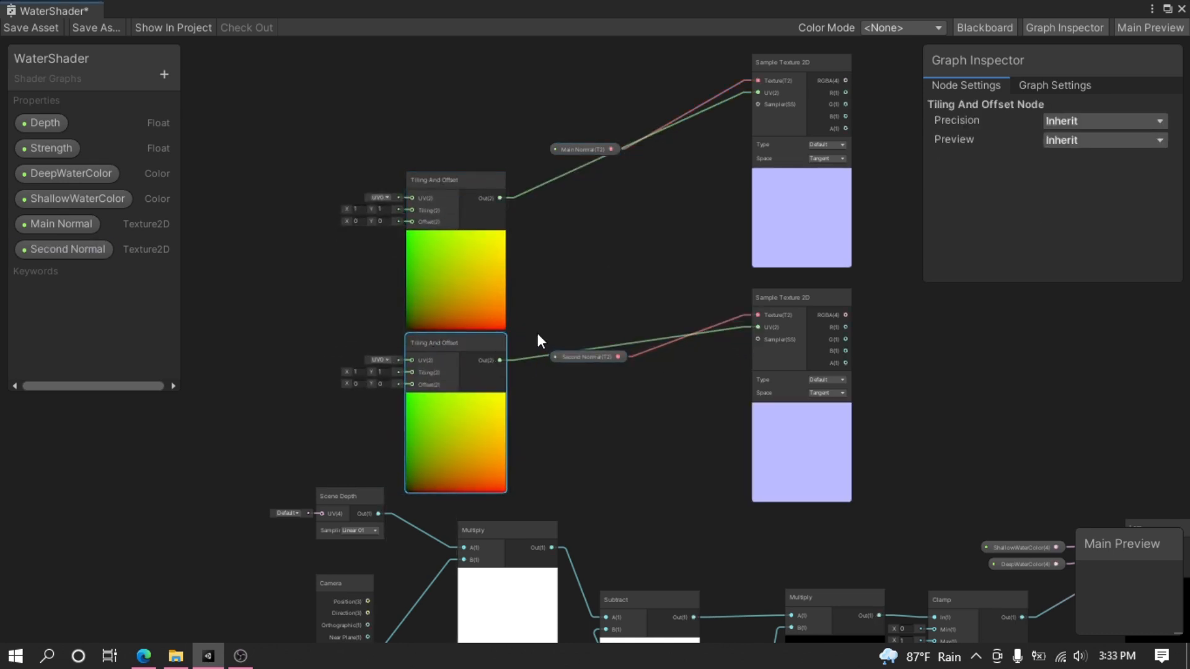
Set the Tiling of both Tiling And Offset nodes to X 100 and Y 100
scroll(399, 304, "up", 2)
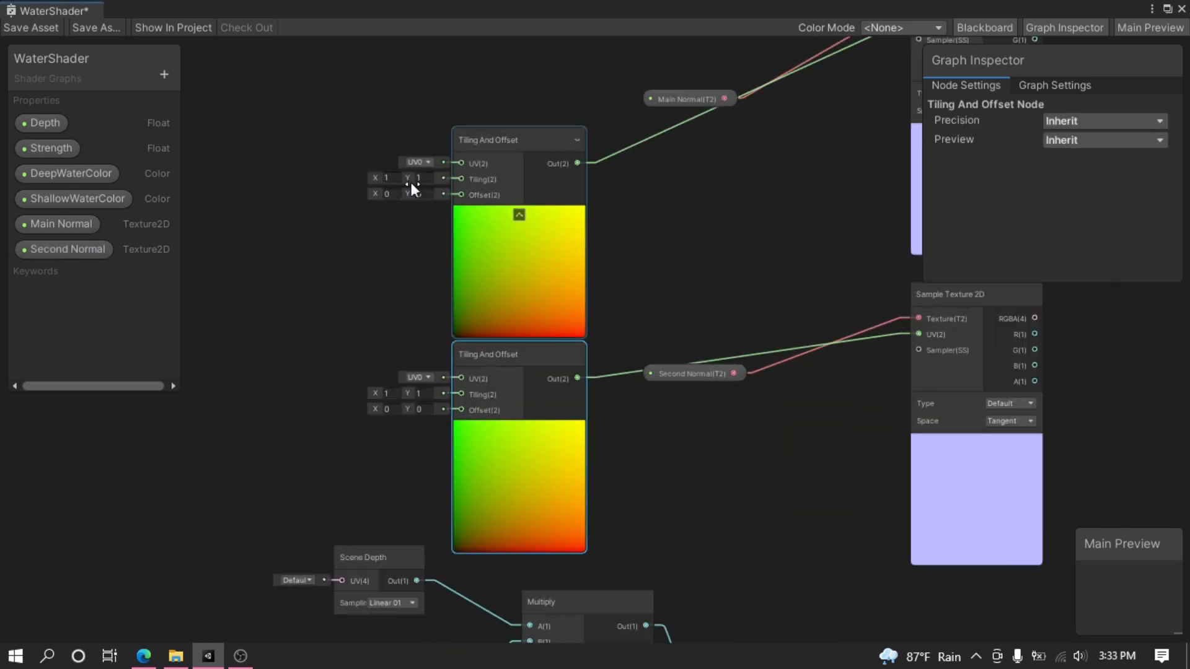
type("100")
key("Tab")
type("100")
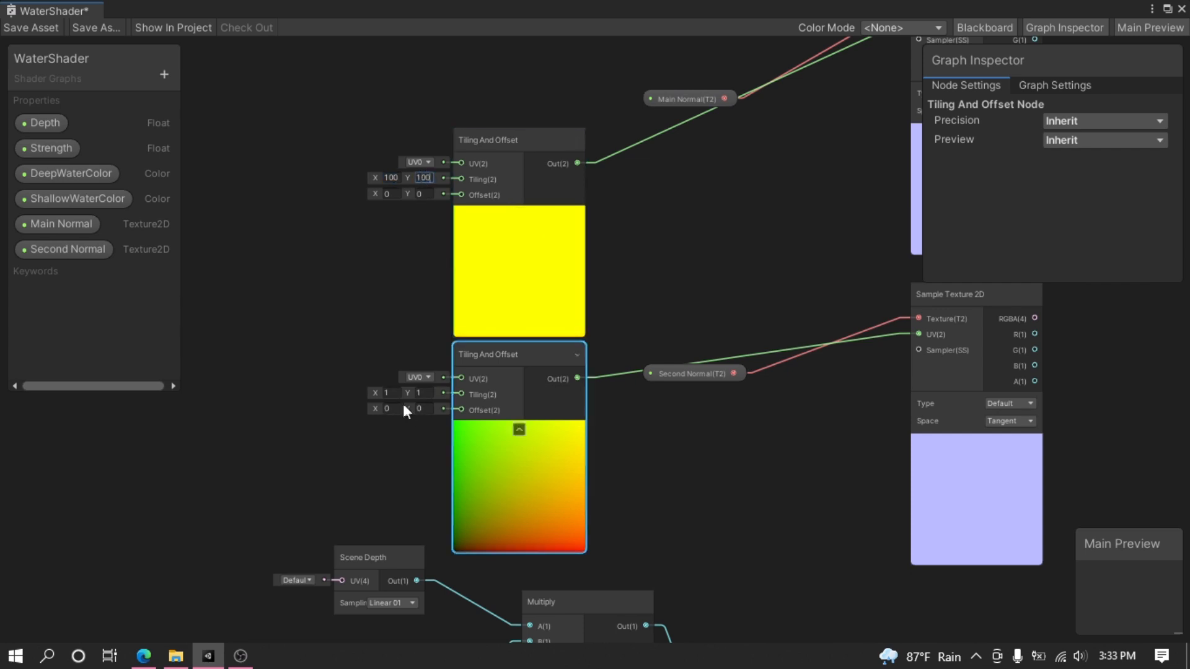
left_click(388, 393)
type("100")
key("Tab")
type("100")
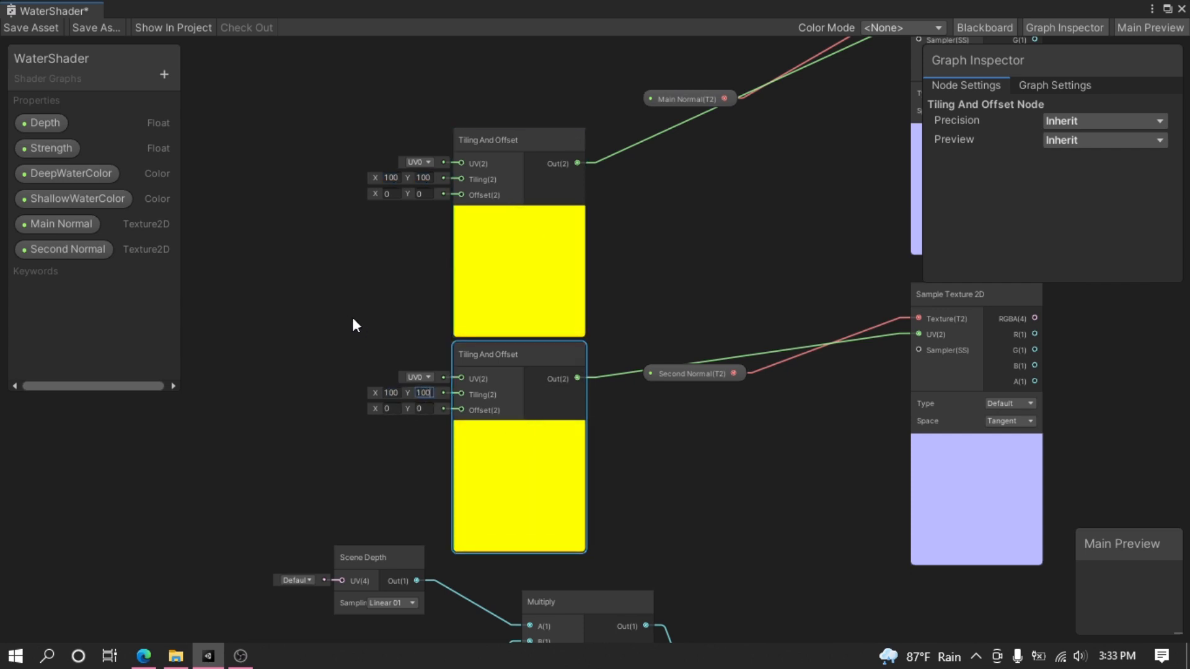
Add a Time node beside the Tiling And Offset nodes and connect its Time output to input A of a new Divide node
middle_click_drag(352, 315, 454, 315)
middle_click_drag(262, 293, 362, 302)
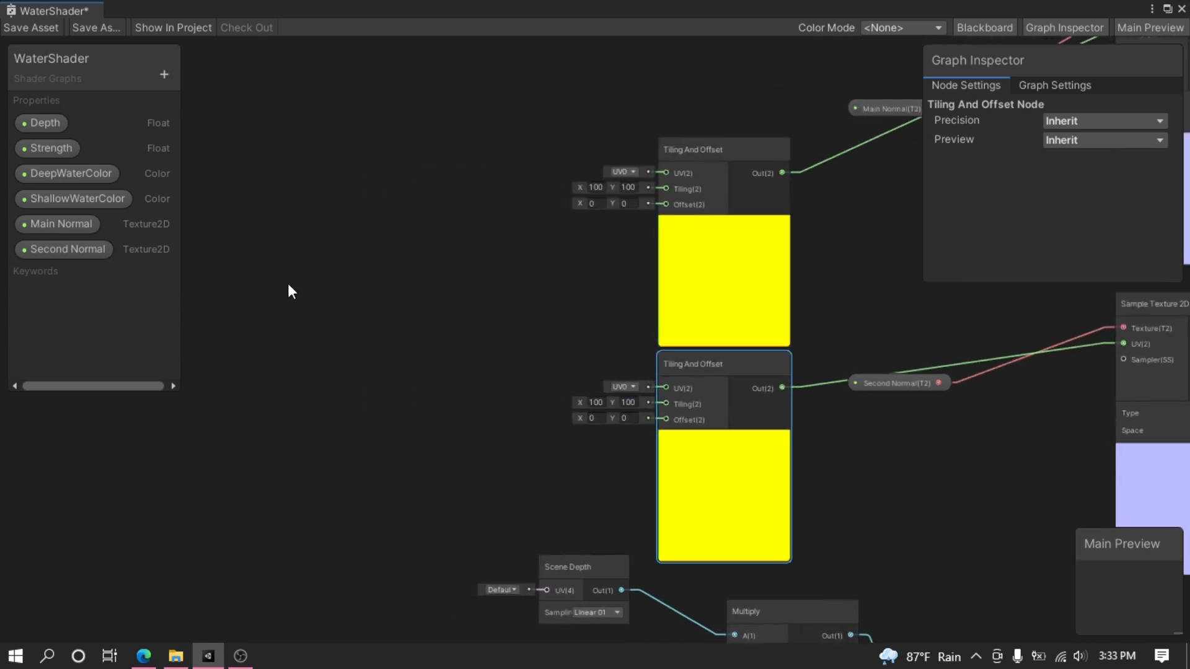
key("space")
type("tim")
key("Return")
left_click_drag(334, 306, 425, 254)
type("div")
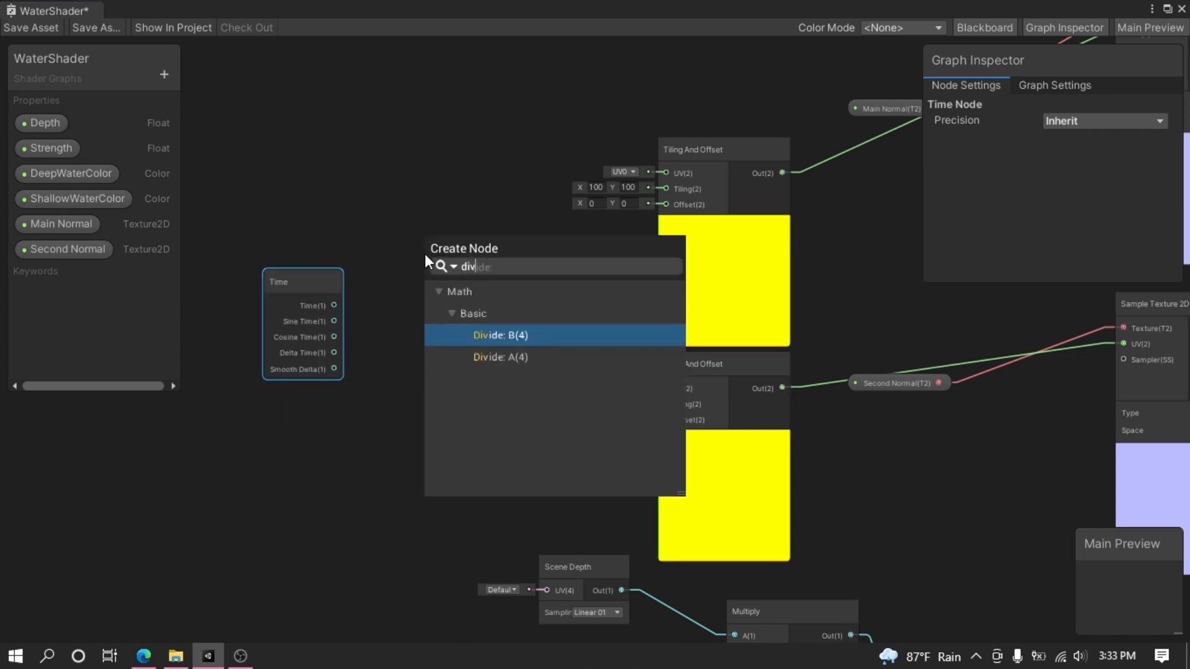
left_click(541, 357)
Duplicate the Divide node and arrange the two copies above and below the Time node
left_click(475, 253)
key("ctrl+d")
left_click_drag(530, 303, 470, 487)
left_click_drag(476, 250, 445, 117)
left_click_drag(465, 470, 419, 450)
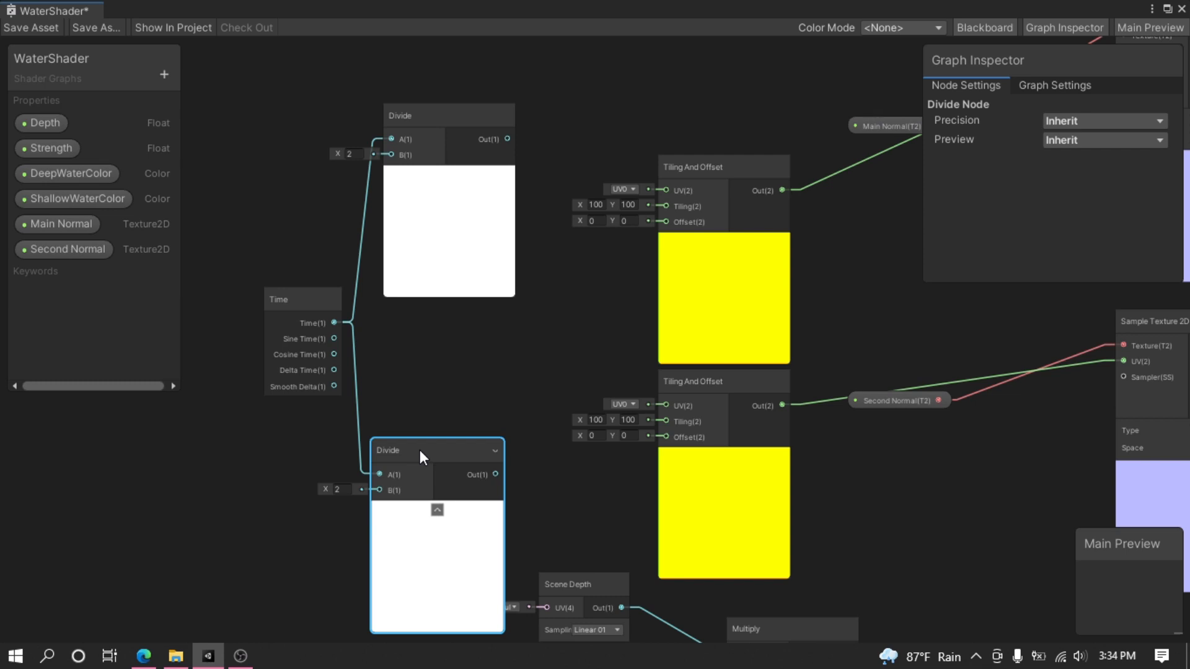
Set the upper Divide node's B to 50 and the lower one's to -25, connecting each to its Tiling And Offset node's Offset
left_click(360, 155)
type("50")
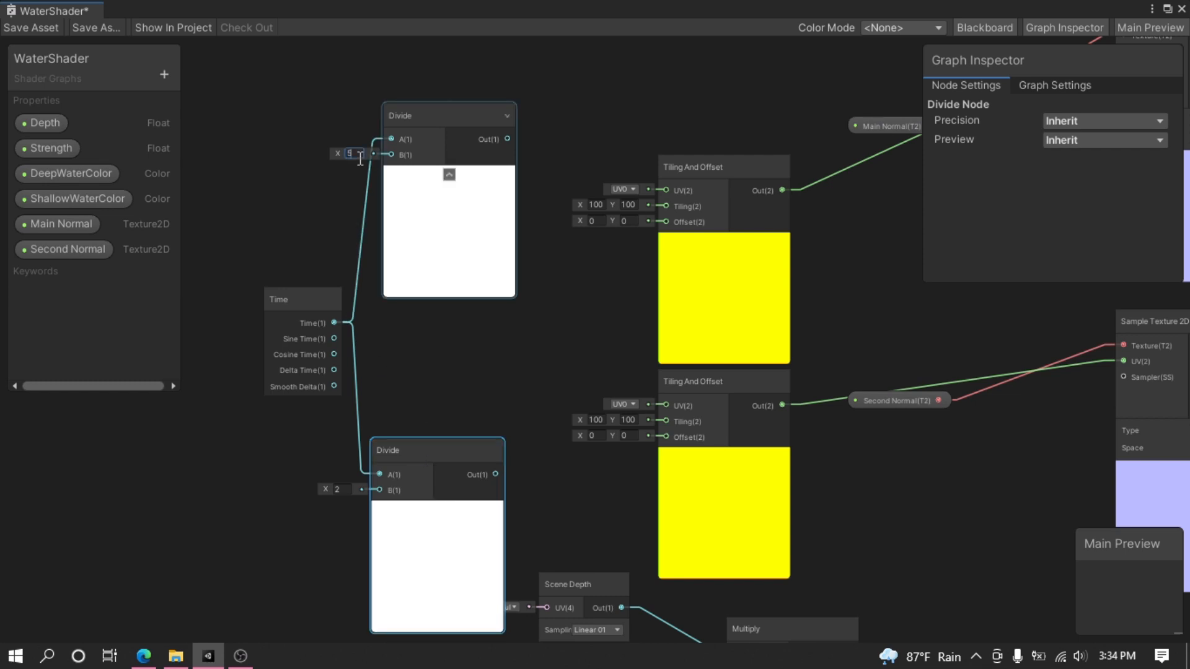
left_click(339, 489)
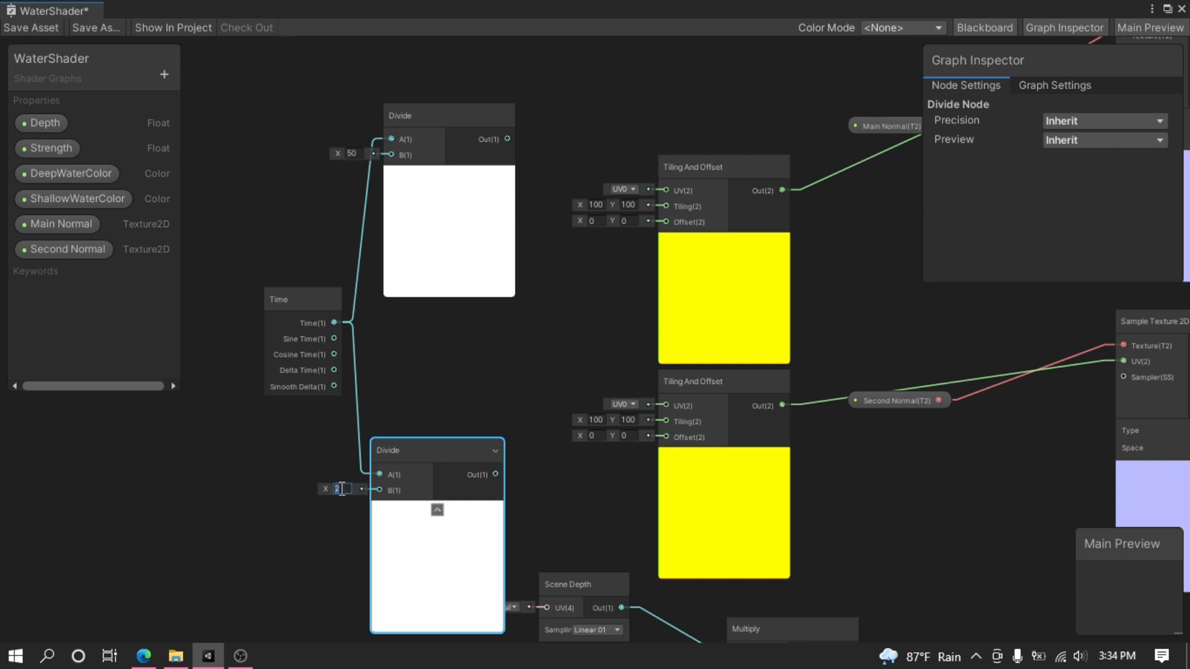
type("-15")
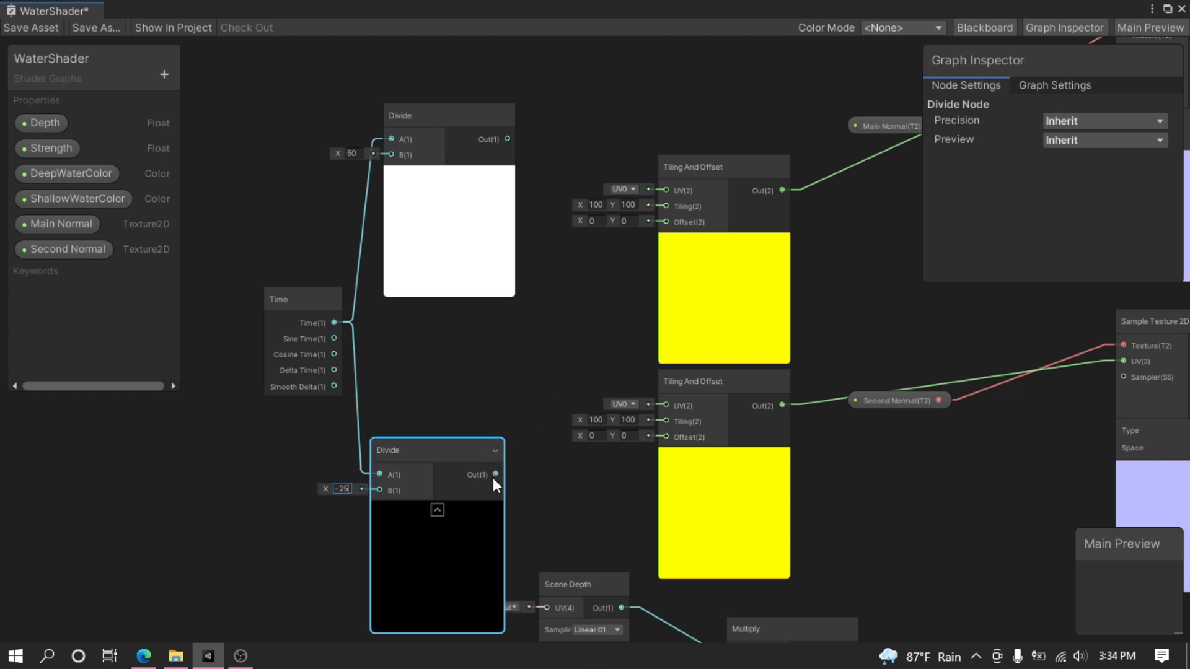
left_click_drag(494, 475, 656, 435)
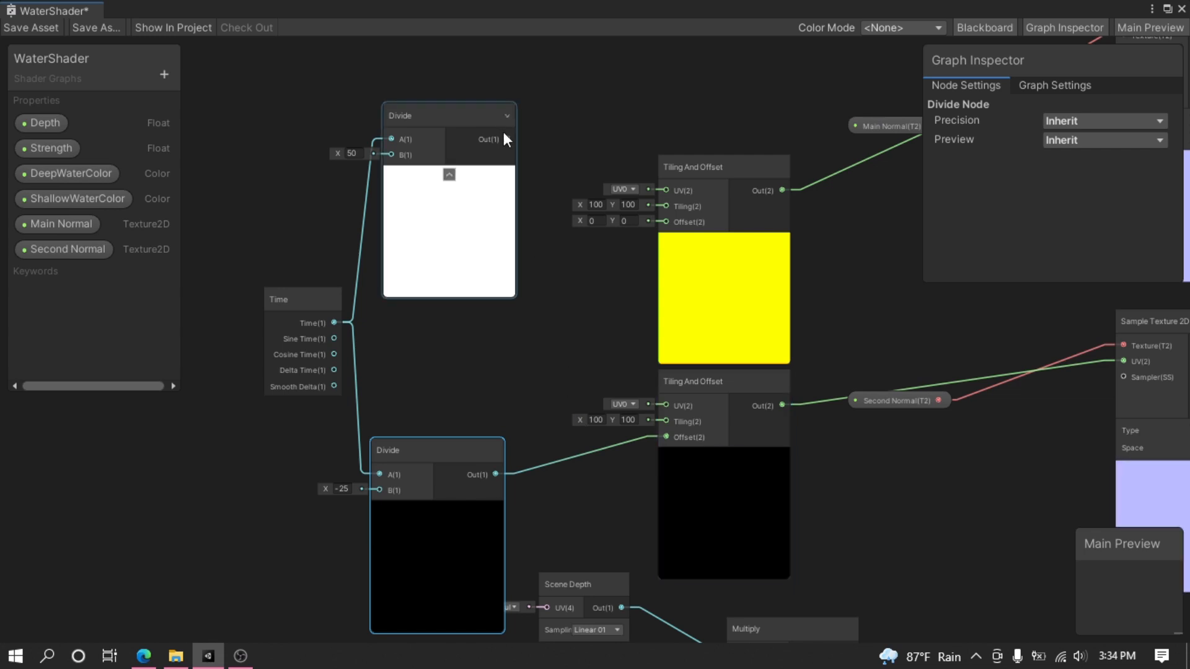
left_click_drag(509, 139, 666, 233)
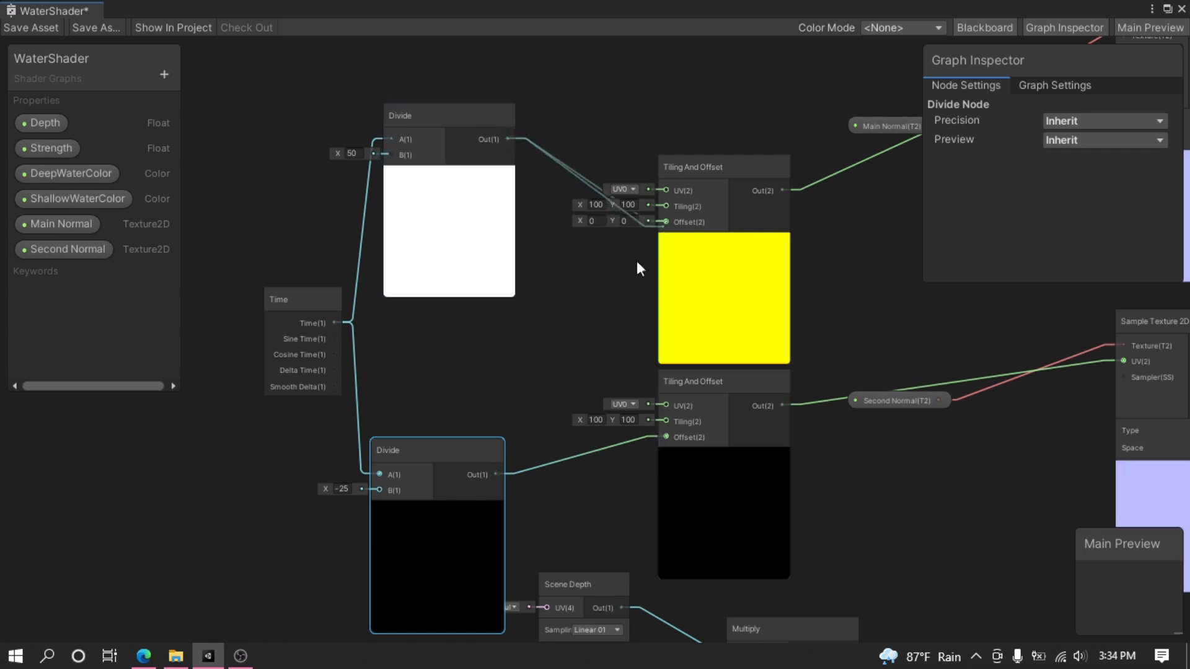
Combine the RGBA outputs of both Sample Texture 2D nodes in a new Add node and connect it to Normal (Tangent Space)
left_click_drag(490, 123, 694, 187)
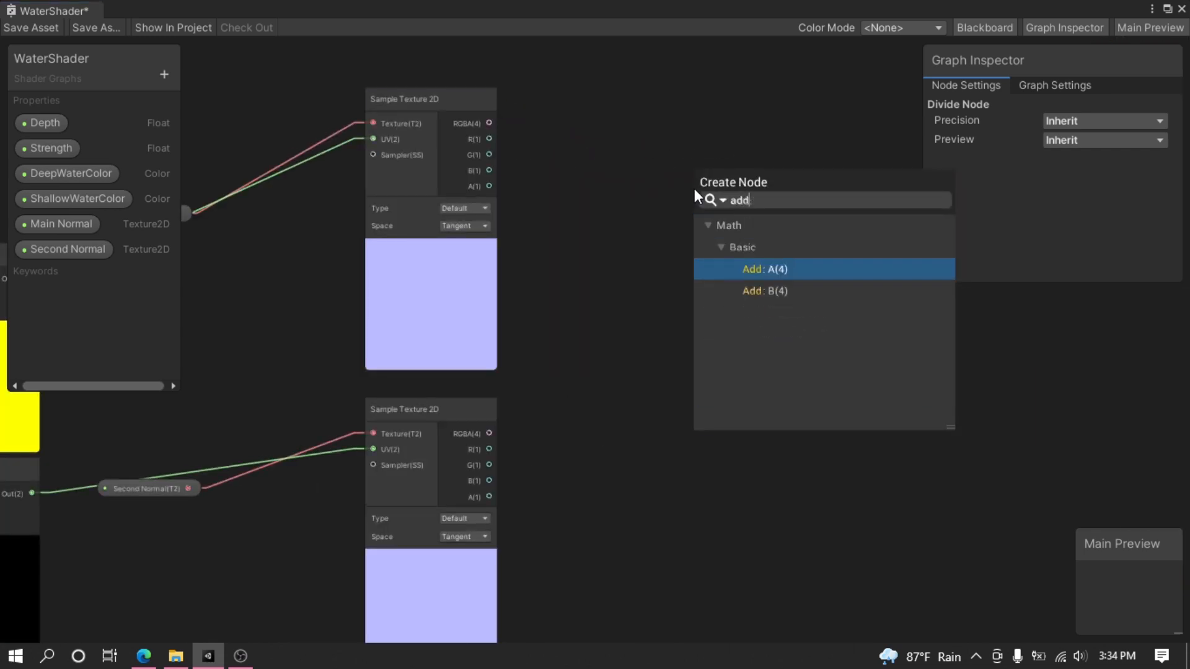
left_click(810, 268)
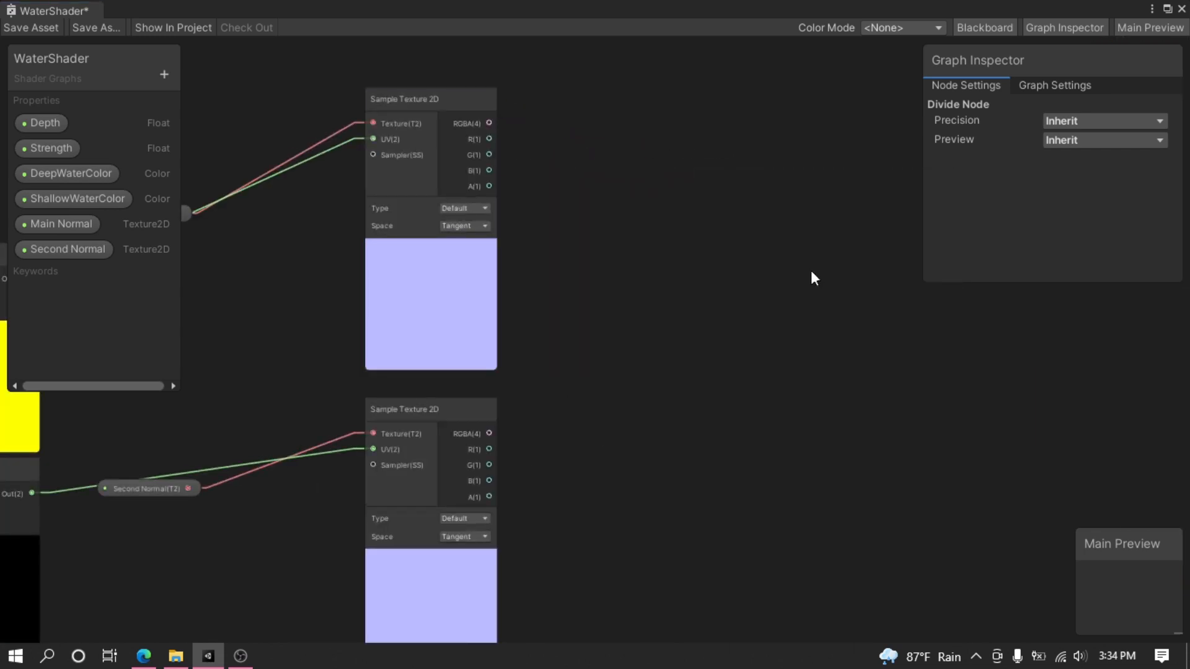
left_click_drag(489, 433, 711, 220)
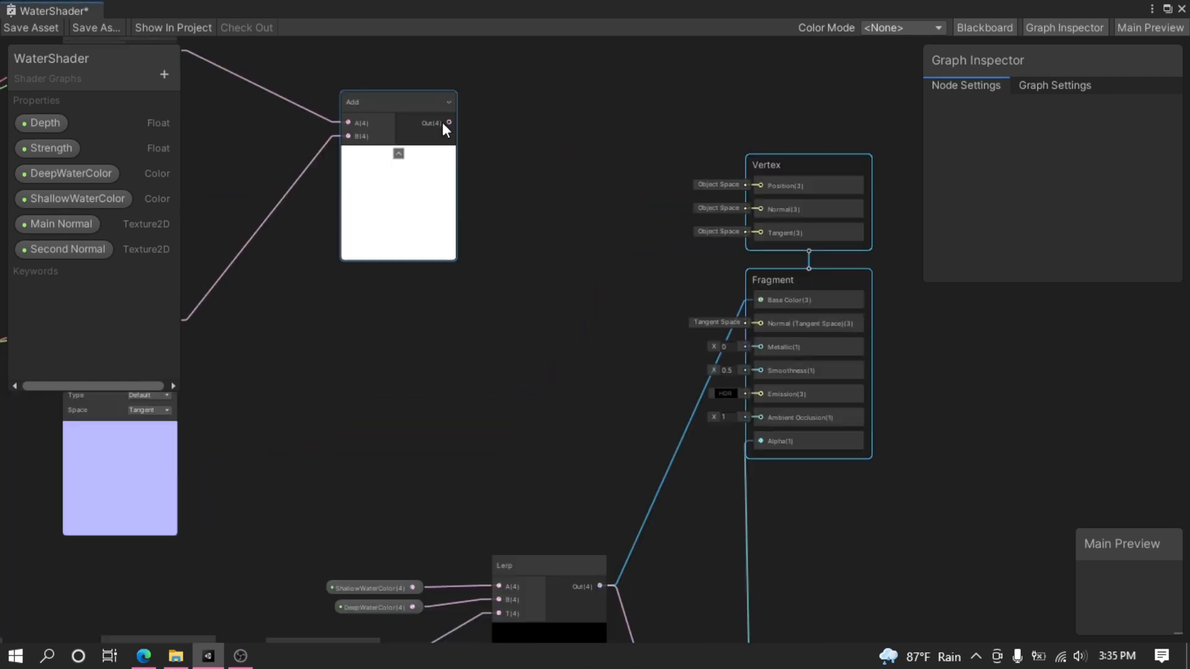
left_click_drag(447, 122, 758, 329)
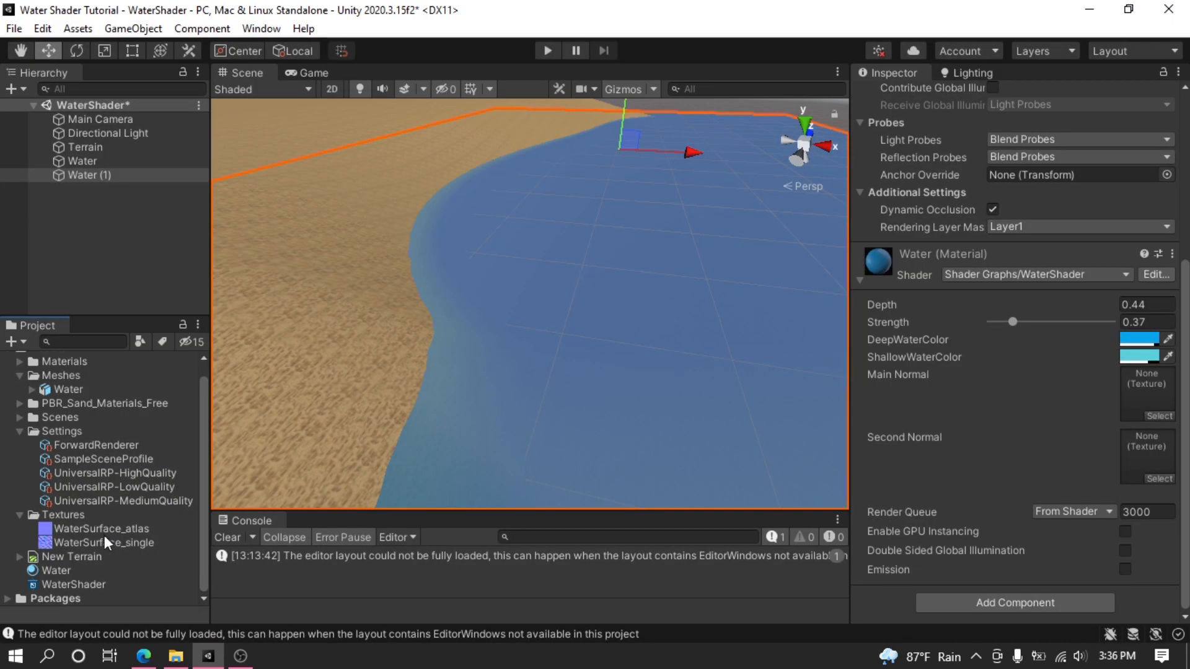
Assign WaterSurface_single to Main Normal and WaterSurface_atlas to Second Normal on the Water material, then inspect the water surface
mouse_move(104, 543)
left_mouse_down()
mouse_move(370, 530)
mouse_move(649, 574)
mouse_move(1130, 494)
mouse_move(1154, 393)
left_mouse_up()
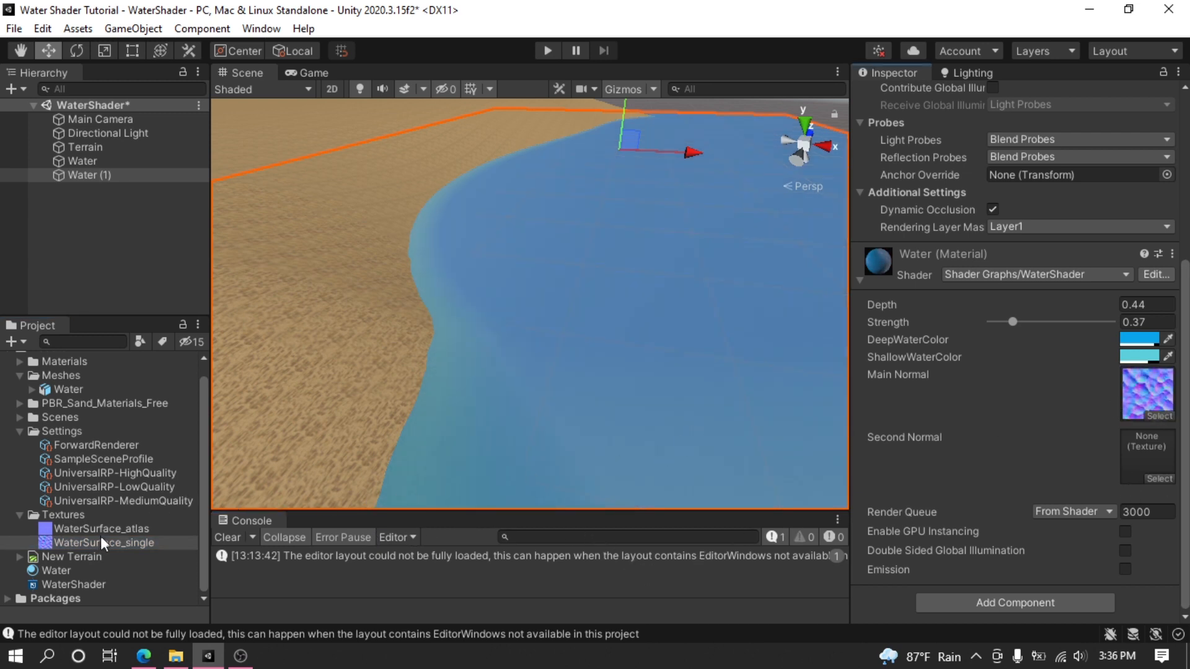
left_click_drag(99, 528, 1139, 471)
scroll(547, 395, "up", 2)
scroll(548, 396, "up", 2)
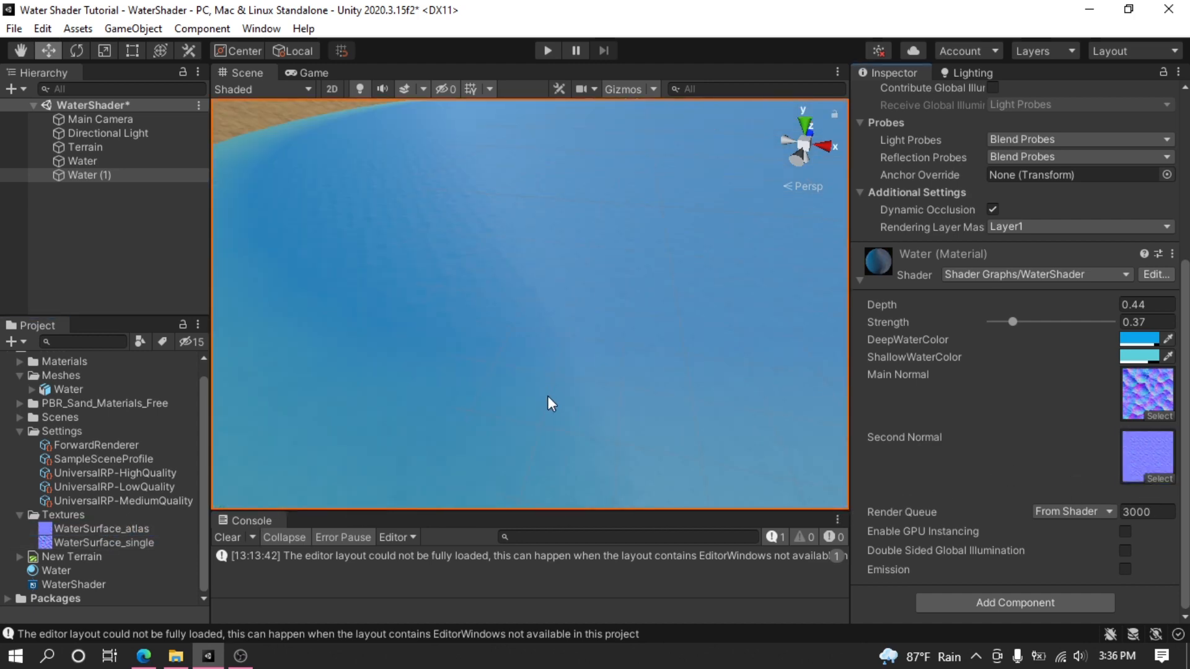
scroll(548, 395, "down", 4)
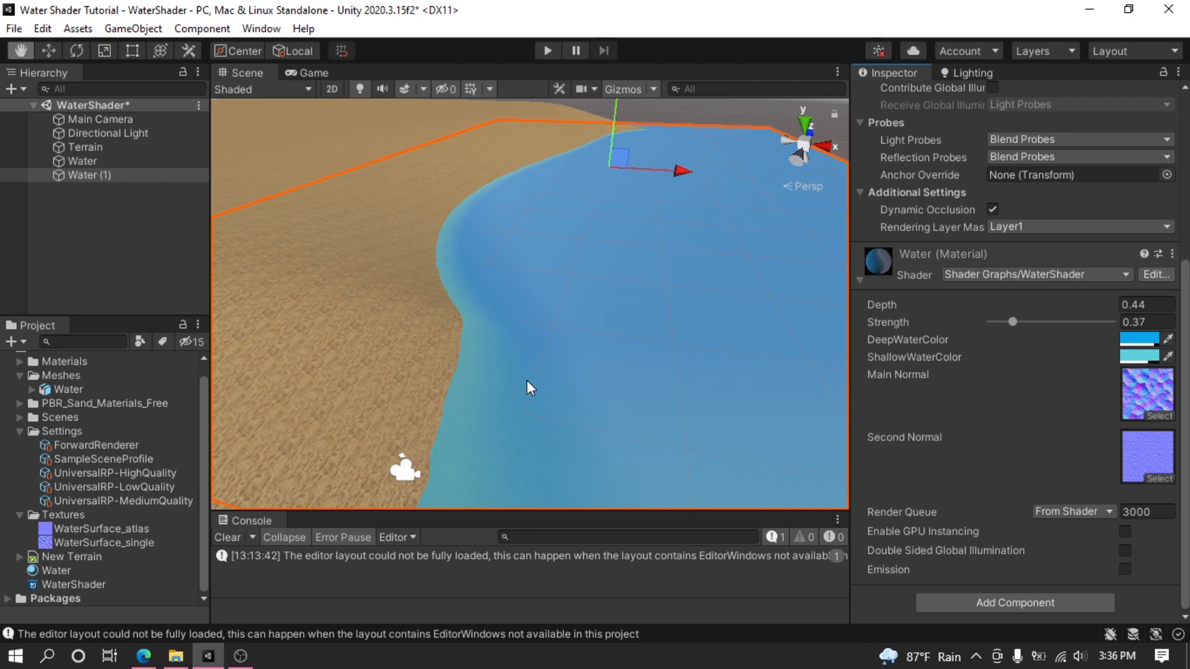
Examine the normal-mapped water surface up close along the shoreline and from above
scroll(508, 377, "up", 5)
scroll(416, 385, "up", 1)
scroll(415, 386, "down", 1)
right_click_drag(416, 385, 380, 353)
scroll(389, 350, "up", 3)
scroll(388, 348, "down", 3)
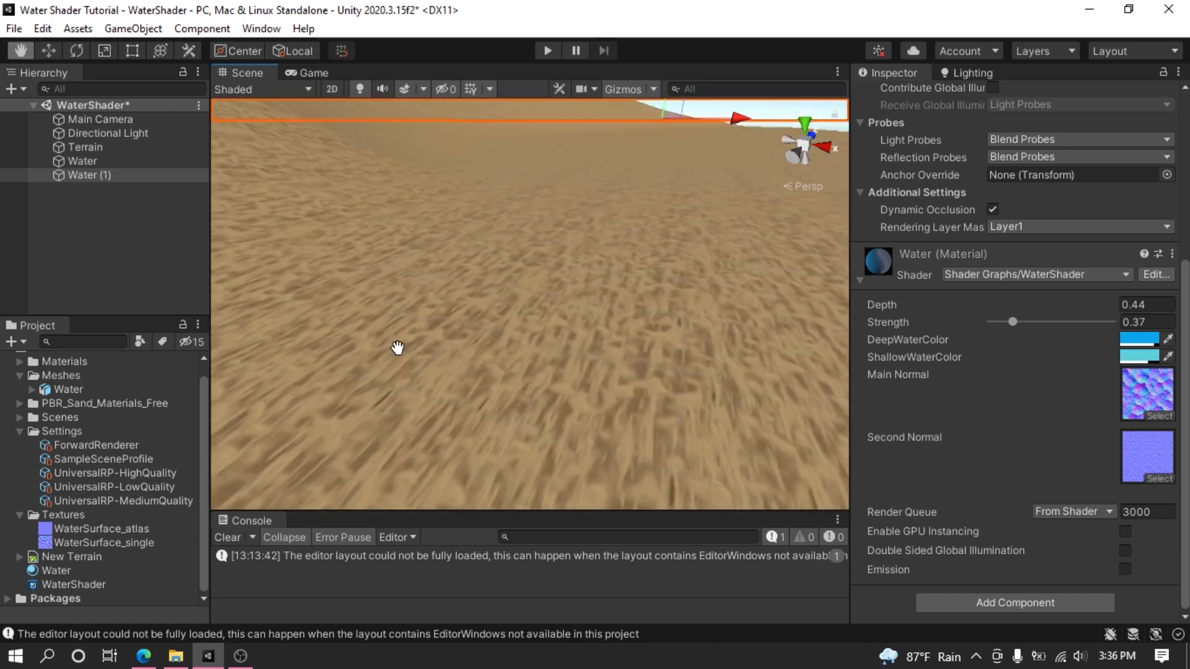
key("w")
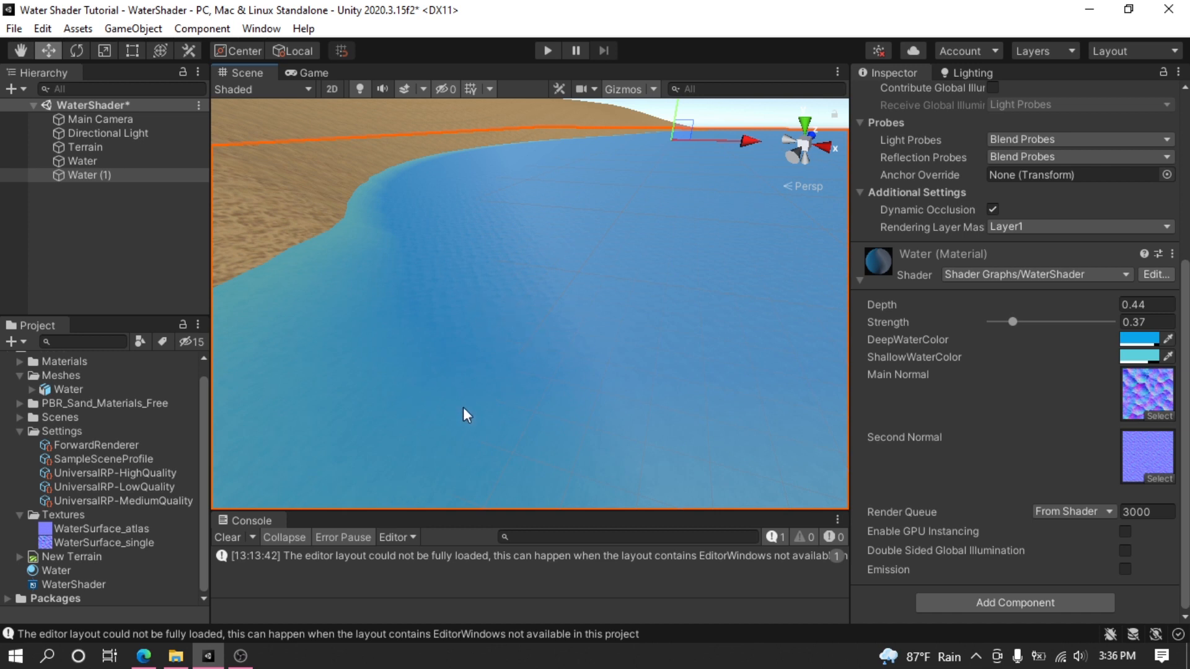
right_click_drag(486, 409, 489, 410)
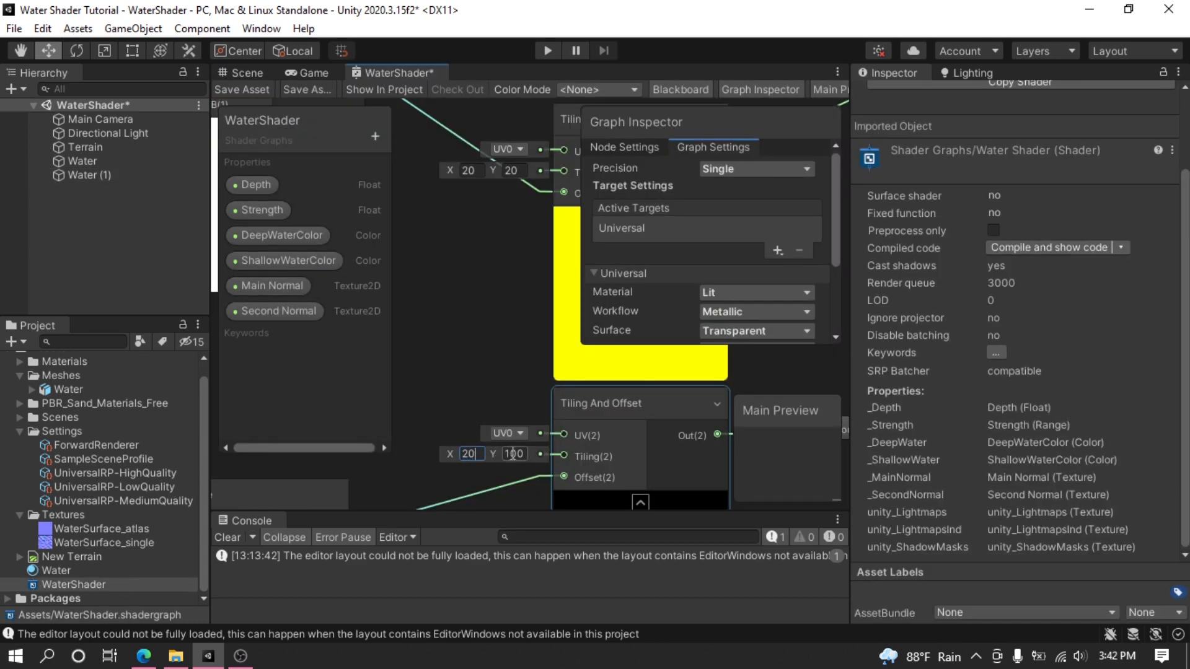
Set the lower Tiling And Offset node's Tiling Y to 20 and check the ripples on the water in the scene
left_click(513, 455)
type("20")
left_click(491, 349)
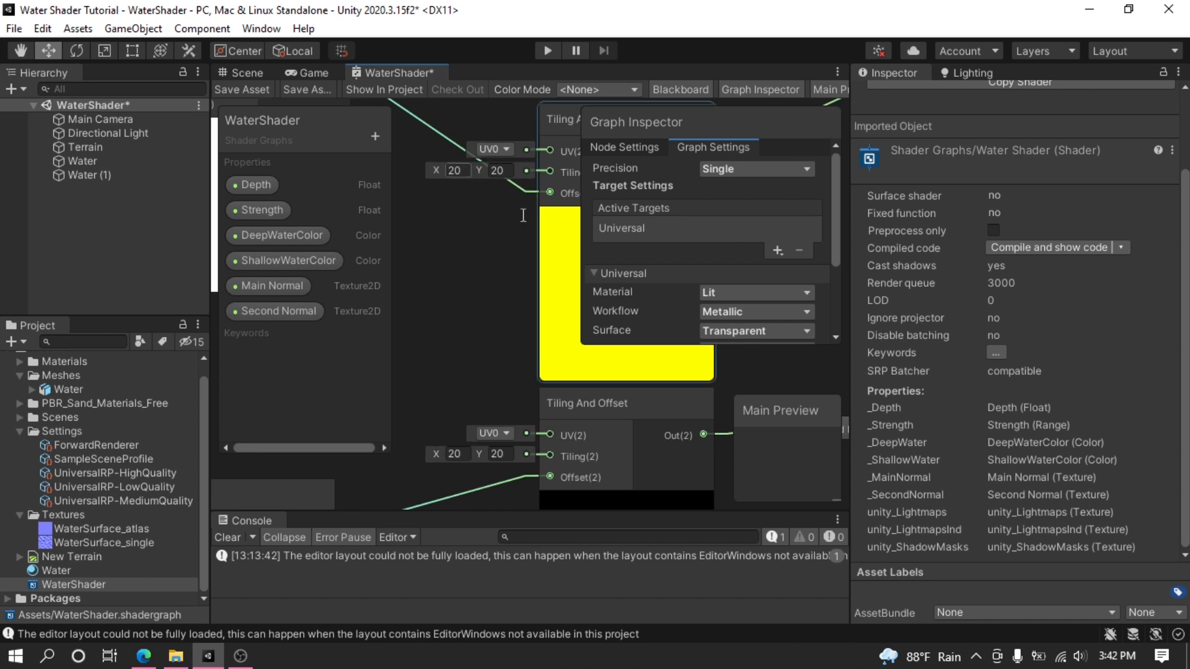
scroll(496, 242, "down", 3)
middle_click_drag(488, 238, 477, 235)
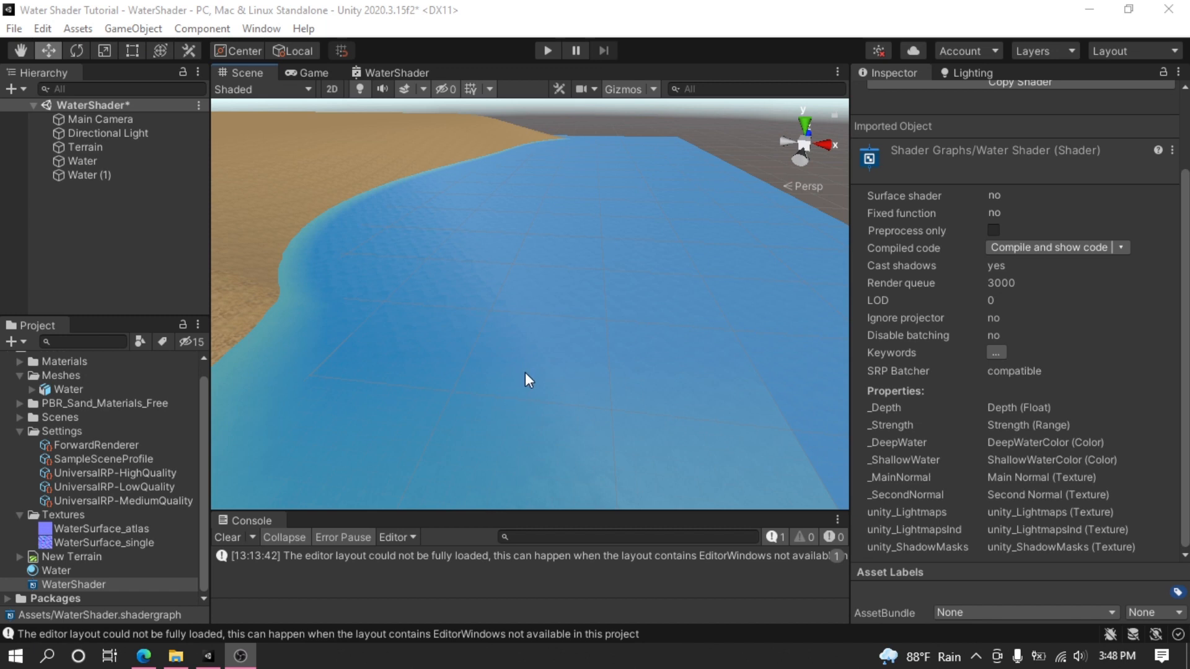
middle_click_drag(522, 371, 334, 229)
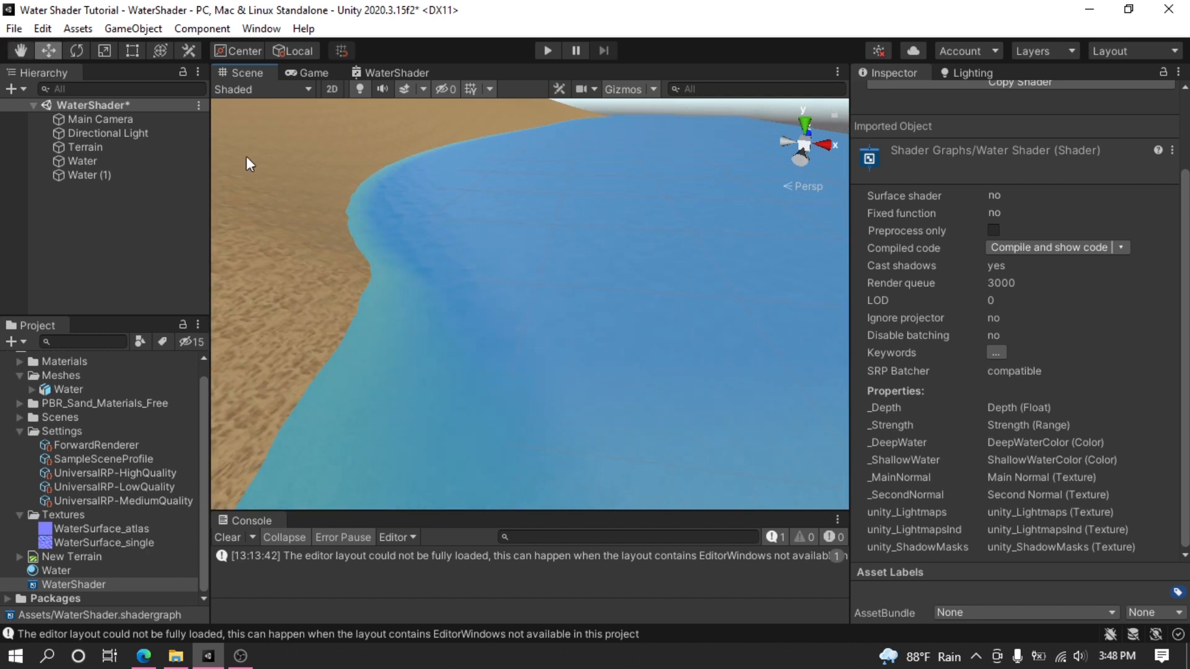
In the WaterShader graph, remove the Add node's link to Normal (Tangent Space) and feed its output into a new Normal Strength node
double_click(375, 75)
scroll(614, 229, "up", 3)
middle_click_drag(645, 227, 556, 265)
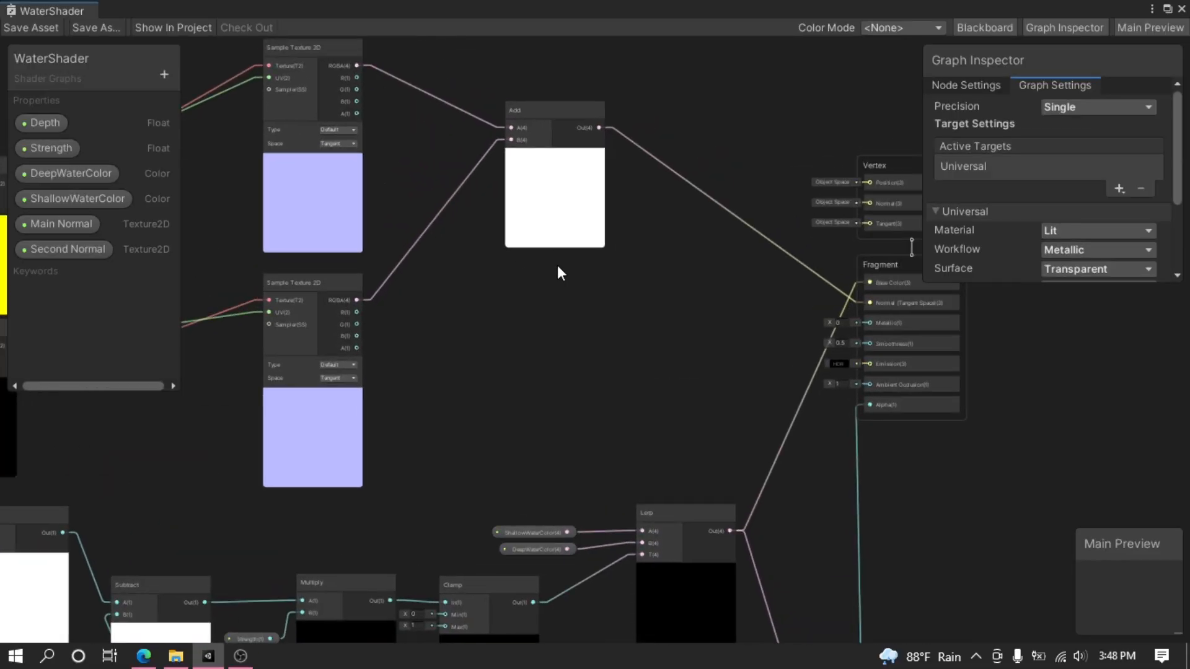
left_click(678, 195)
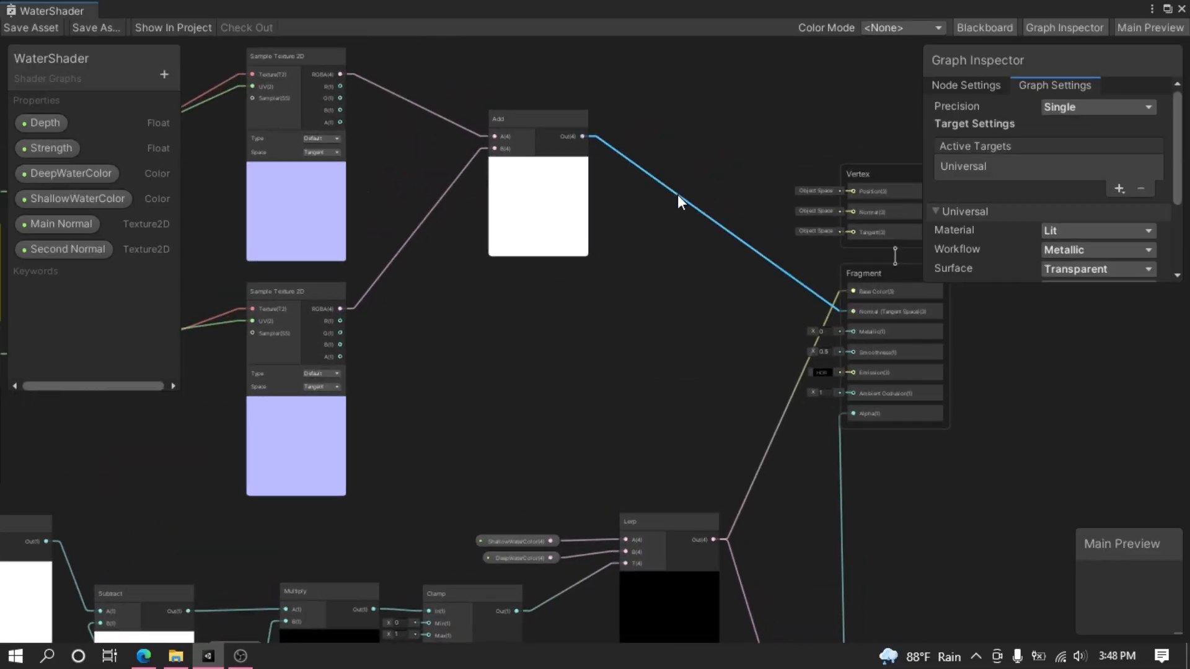
key("Delete")
left_click_drag(645, 184, 660, 191)
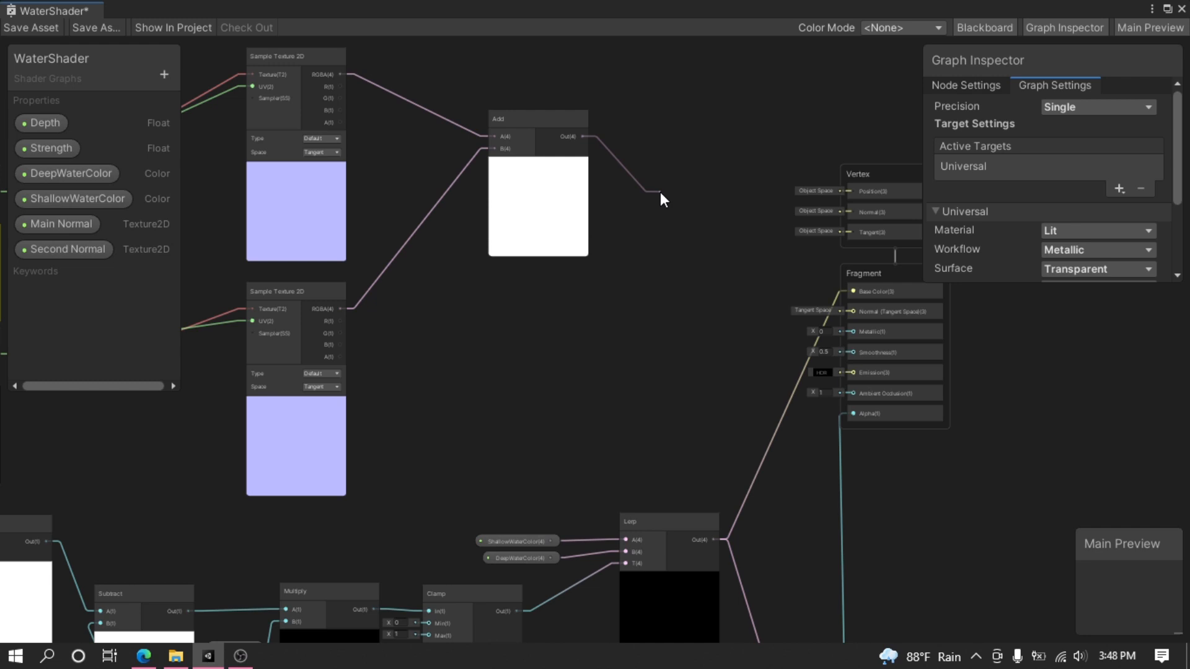
type("norma")
scroll(761, 300, "down", 3)
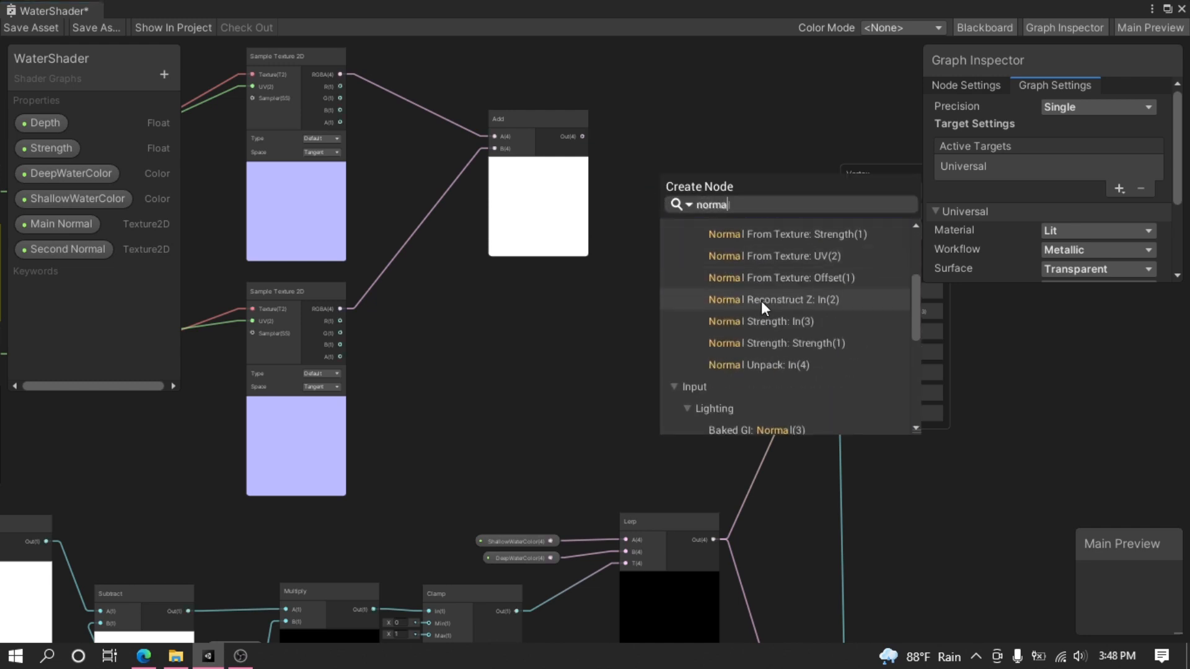
left_click(836, 321)
Add a Float property named Normal Strength in Slider mode and connect it to the Normal Strength node's Strength input
left_click(164, 74)
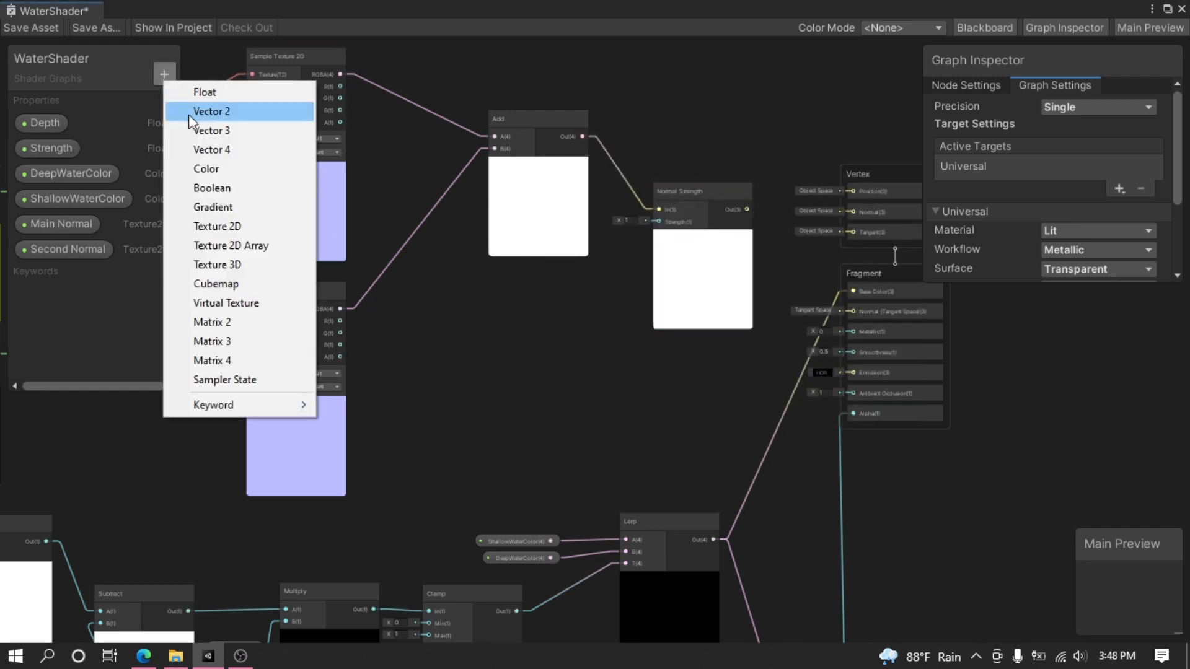
left_click(195, 95)
type("Normal Strenth")
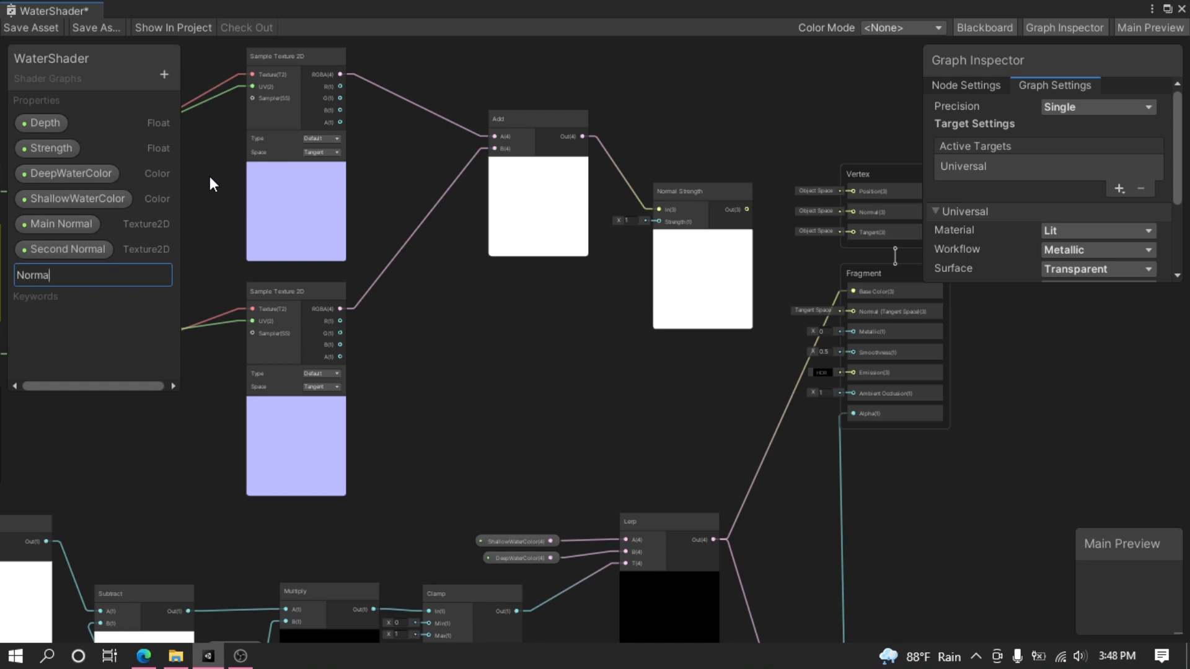
scroll(210, 177, "up", 1)
key("BackSpace")
key("BackSpace")
type("gth")
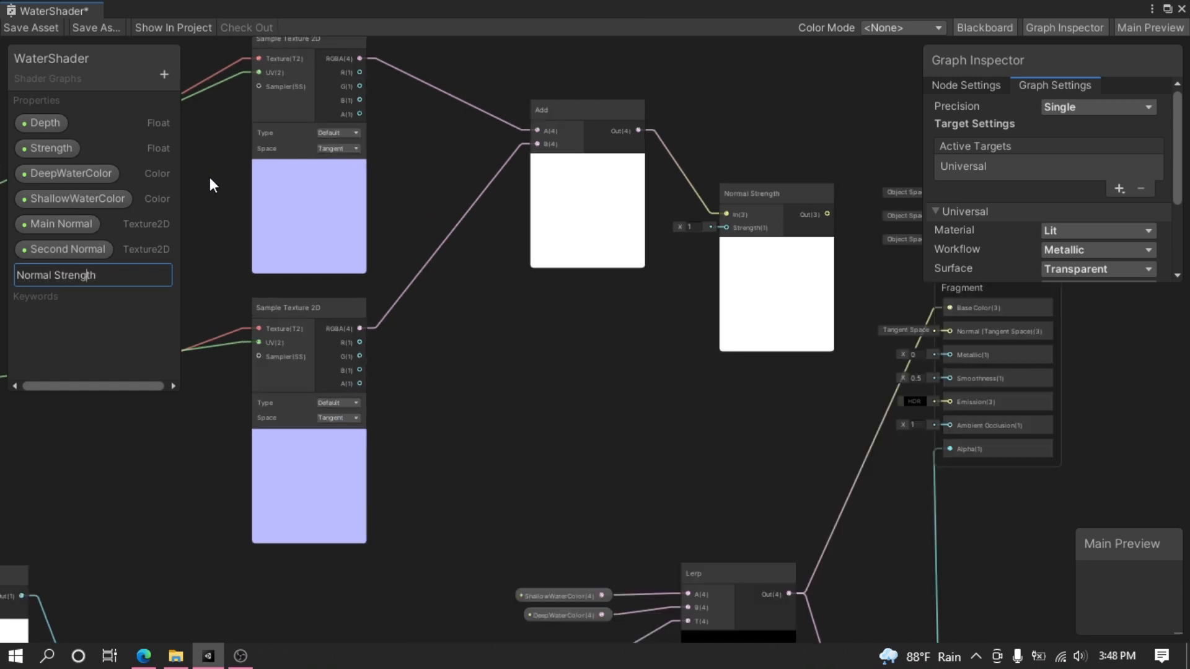
key("Return")
left_click(1103, 193)
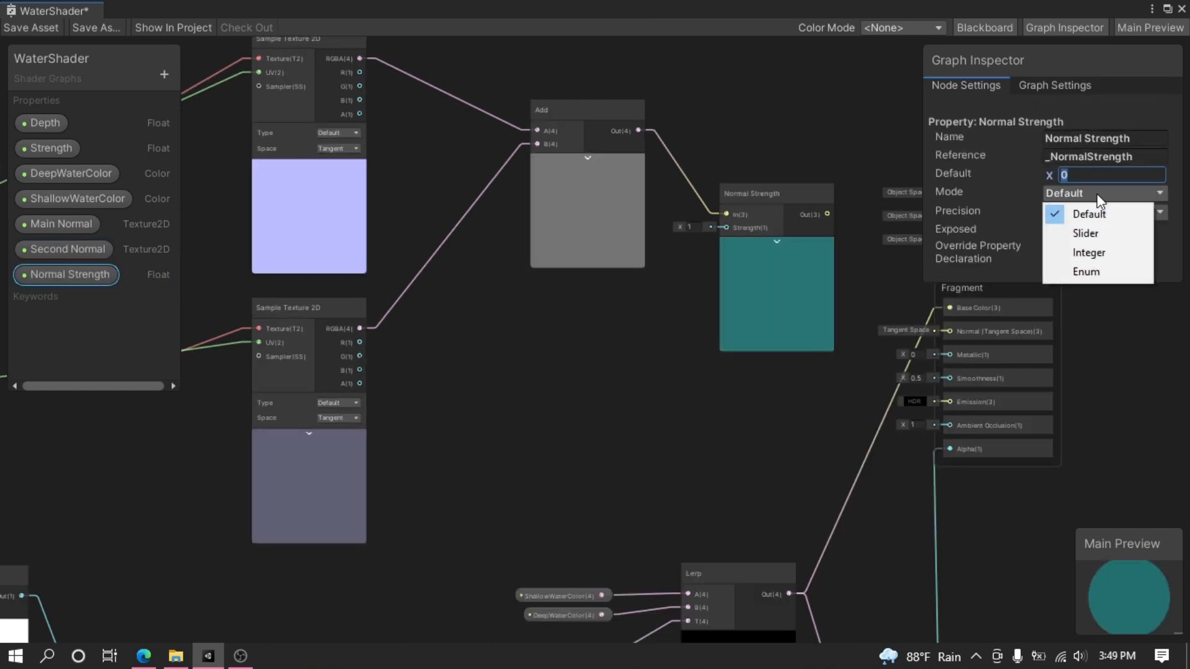
left_click(1119, 233)
left_click_drag(69, 274, 726, 227)
Create a second Lerp node and place it between the Normal Strength node and the color Lerp
middle_click_drag(688, 366, 603, 327)
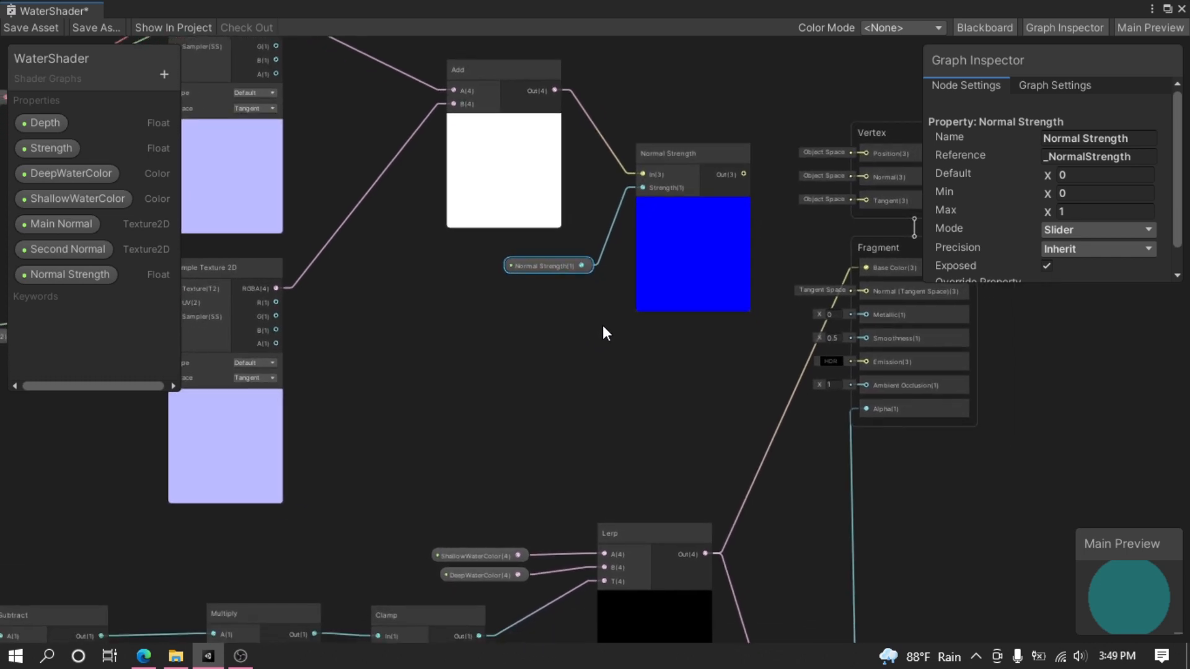
scroll(602, 325, "down", 3)
middle_click_drag(604, 378, 596, 344)
scroll(593, 344, "up", 2)
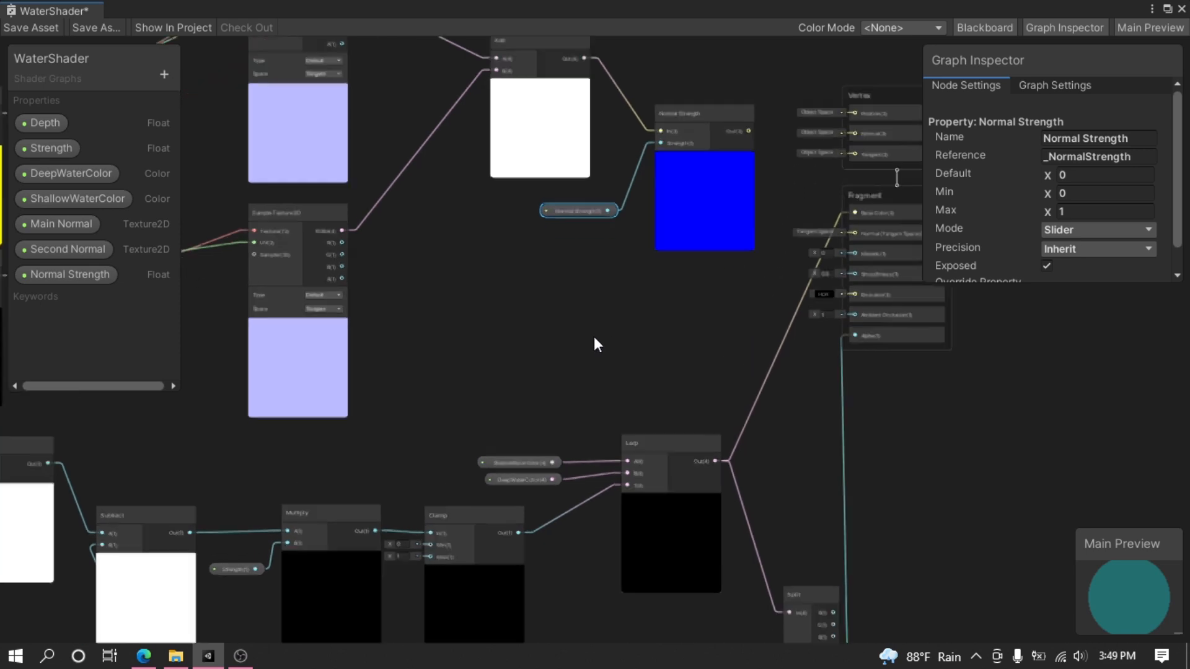
scroll(592, 343, "up", 1)
left_click(522, 250)
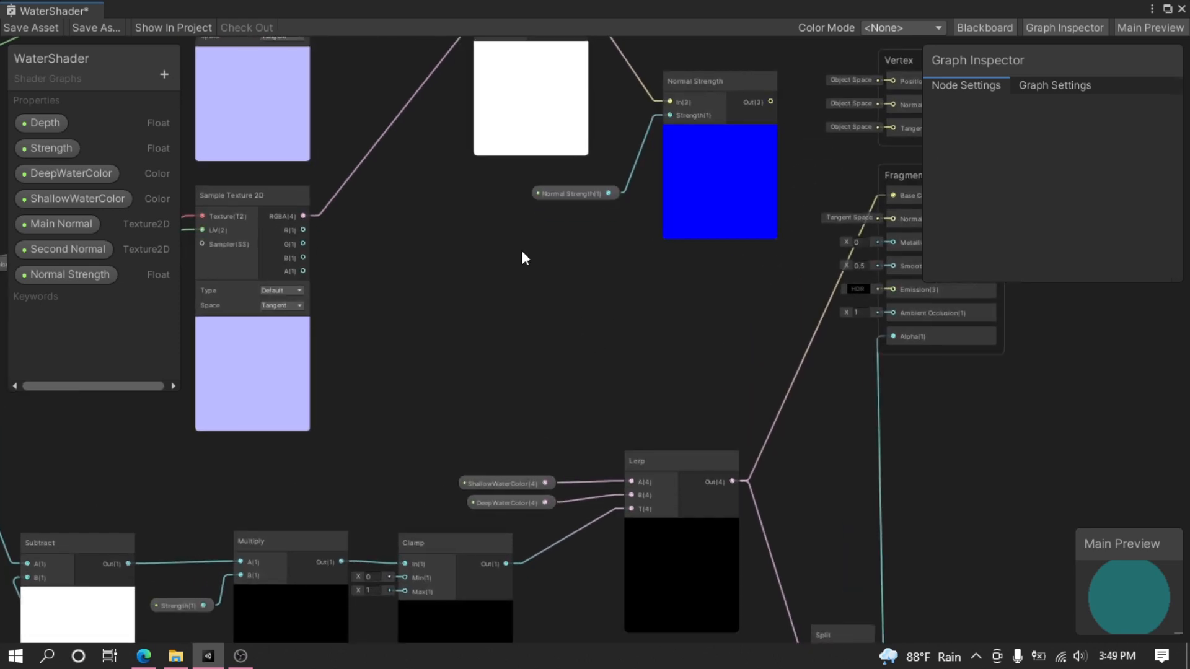
key("space")
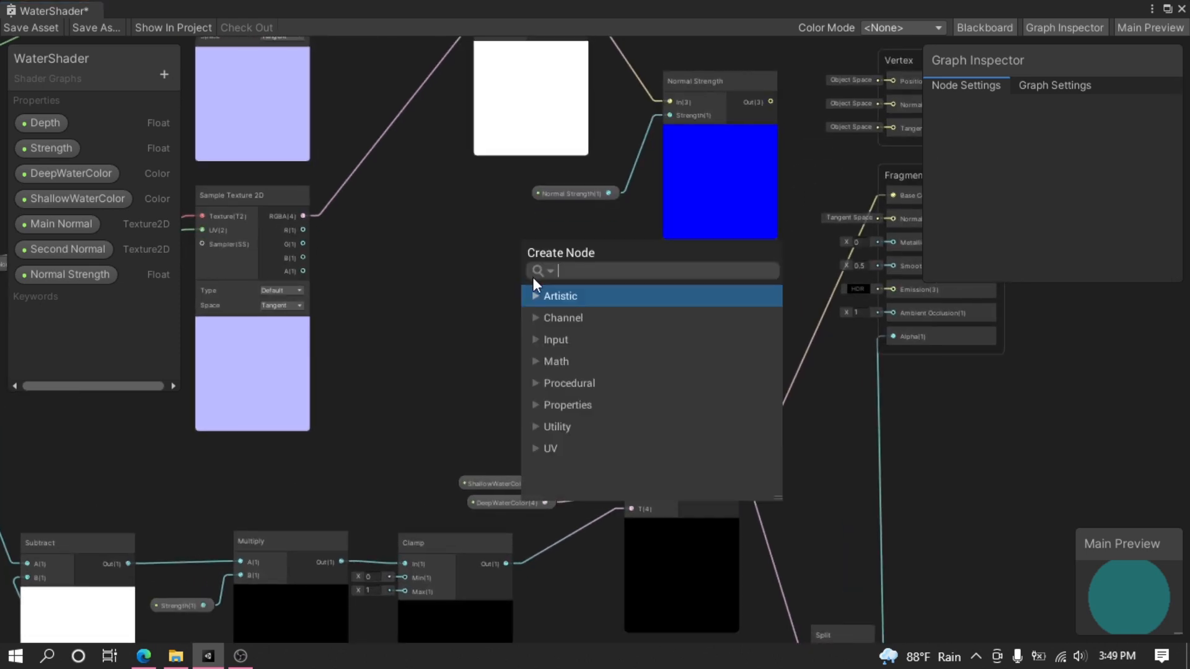
type("ler")
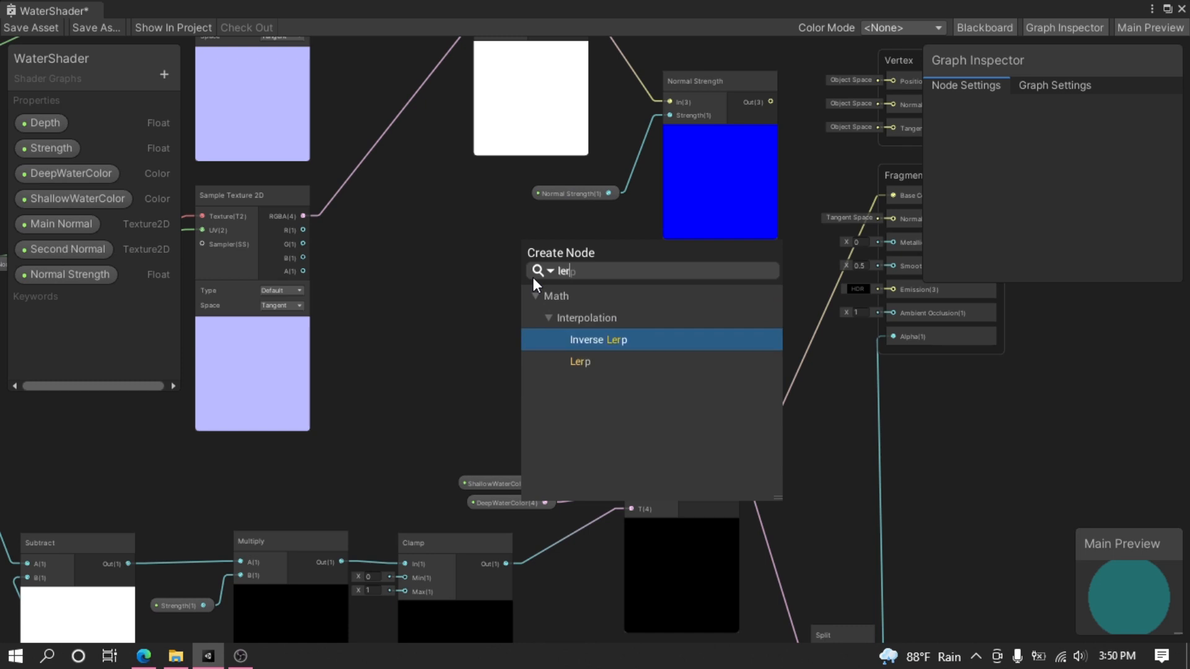
double_click(636, 353)
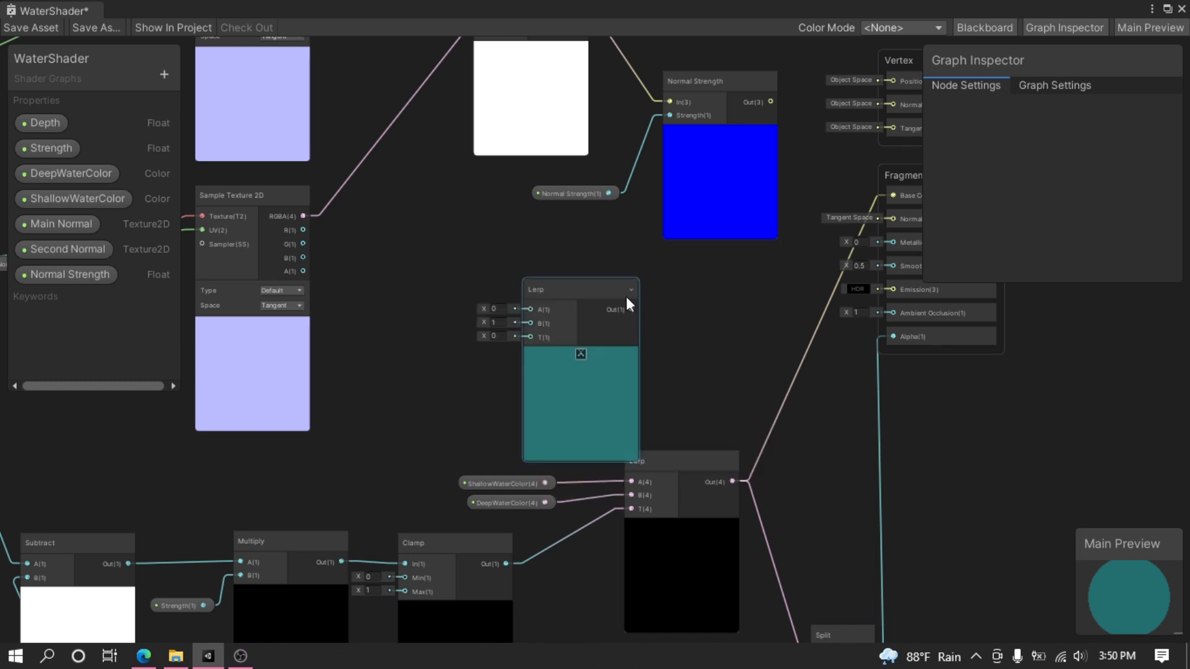
left_click_drag(604, 290, 617, 267)
Move the Normal Strength property beside the new Lerp node and delete its connection to the Normal Strength node
left_click_drag(580, 193, 424, 241)
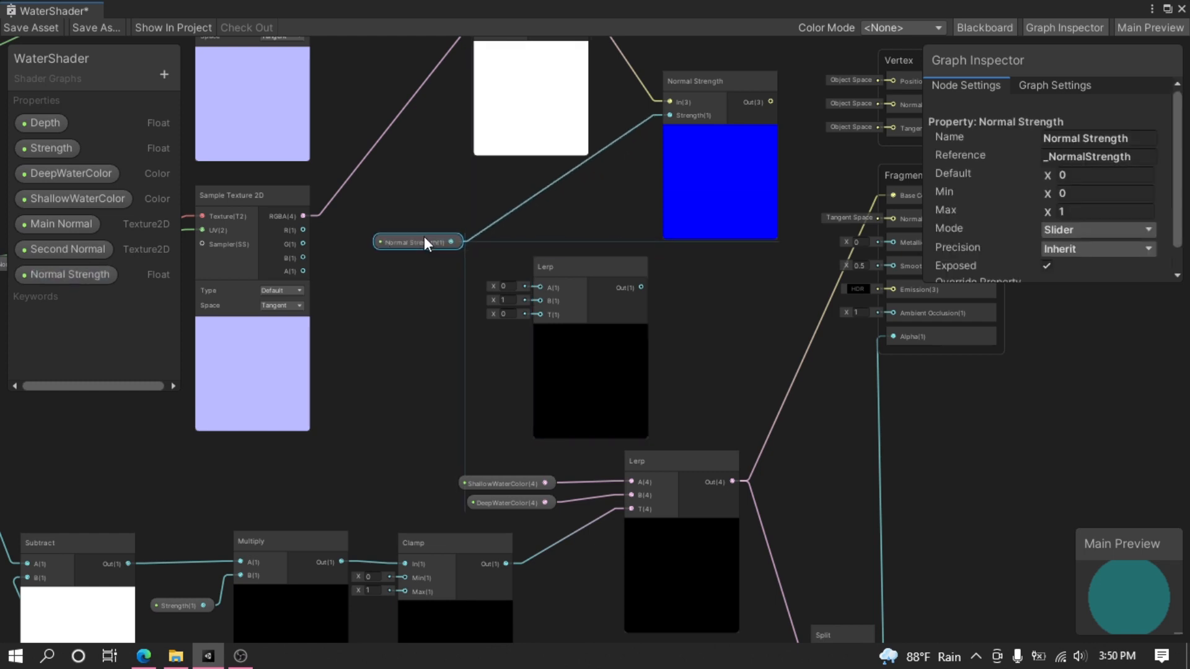
left_click(648, 122)
key("Delete")
Connect the Normal Strength property to the Lerp's B, Clamp's output to T, the Lerp's output to Strength, and the Normal Strength node to Normal (Tangent Space)
left_click_drag(452, 243, 540, 288)
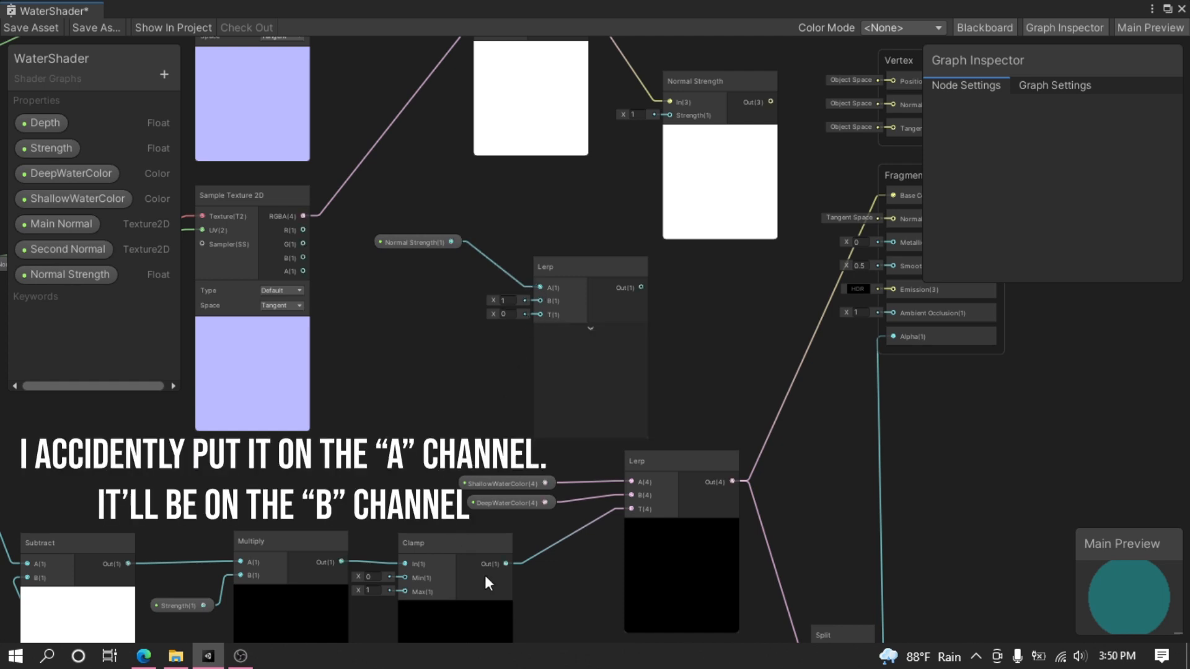
left_click_drag(507, 563, 535, 315)
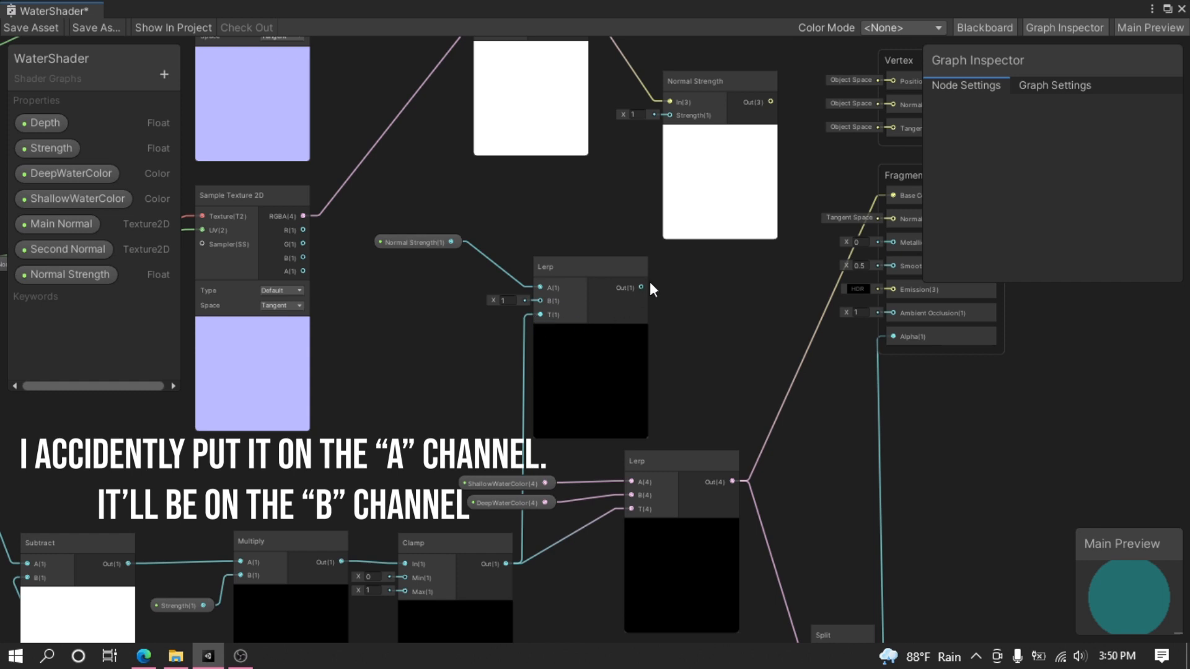
left_click_drag(641, 288, 663, 140)
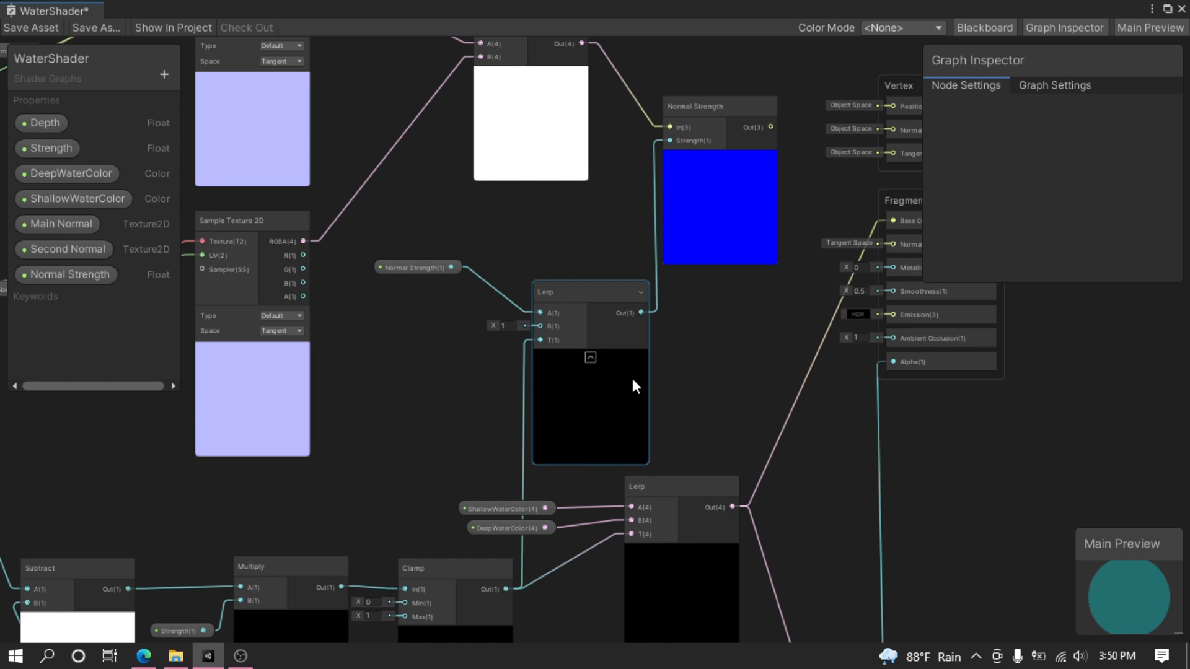
left_click_drag(541, 313, 540, 326)
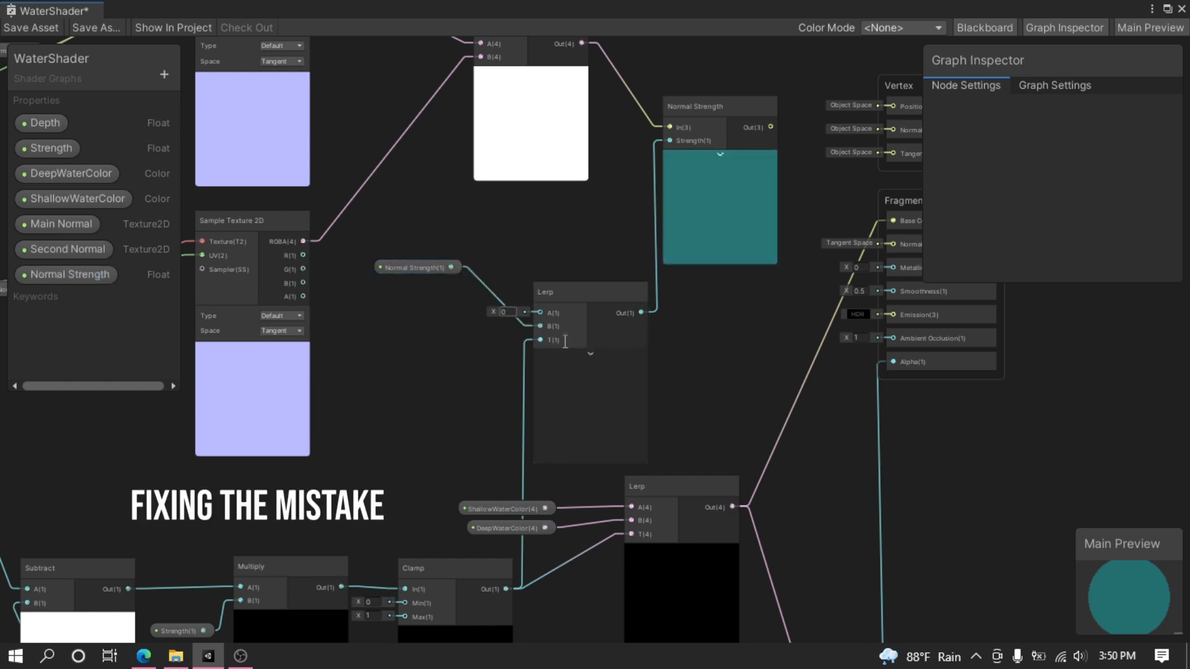
scroll(748, 275, "down", 1)
left_click_drag(771, 150, 876, 254)
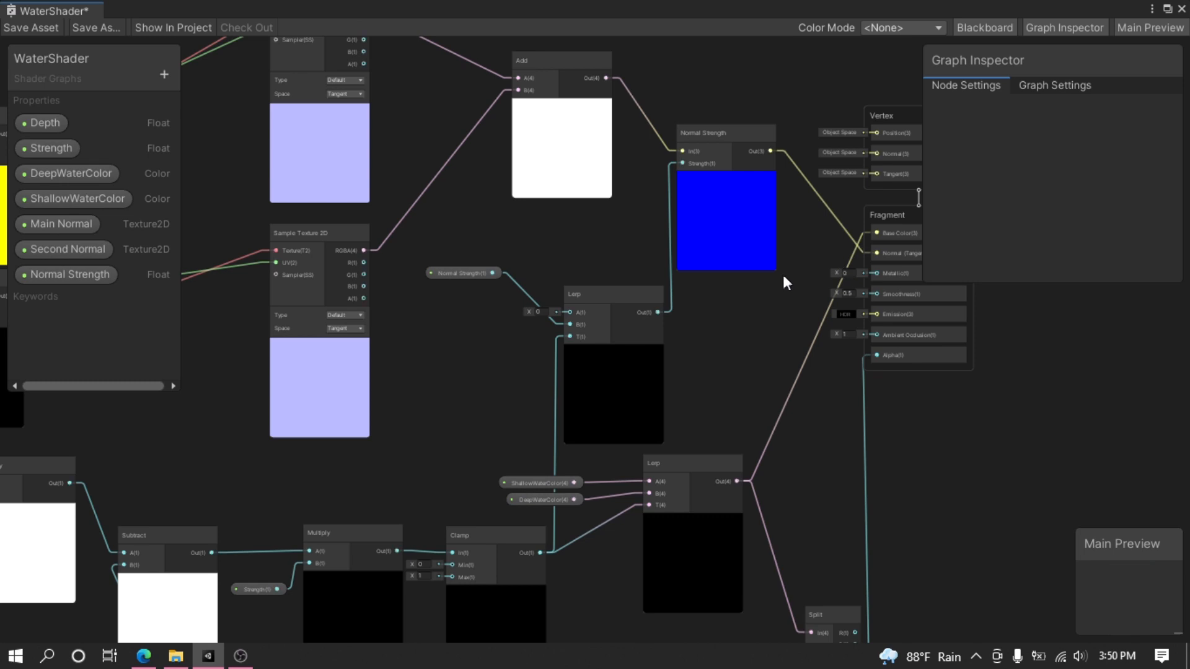
Add a Float property named Smoothness and set its mode to Slider
middle_click_drag(784, 273, 694, 292)
scroll(704, 295, "up", 2)
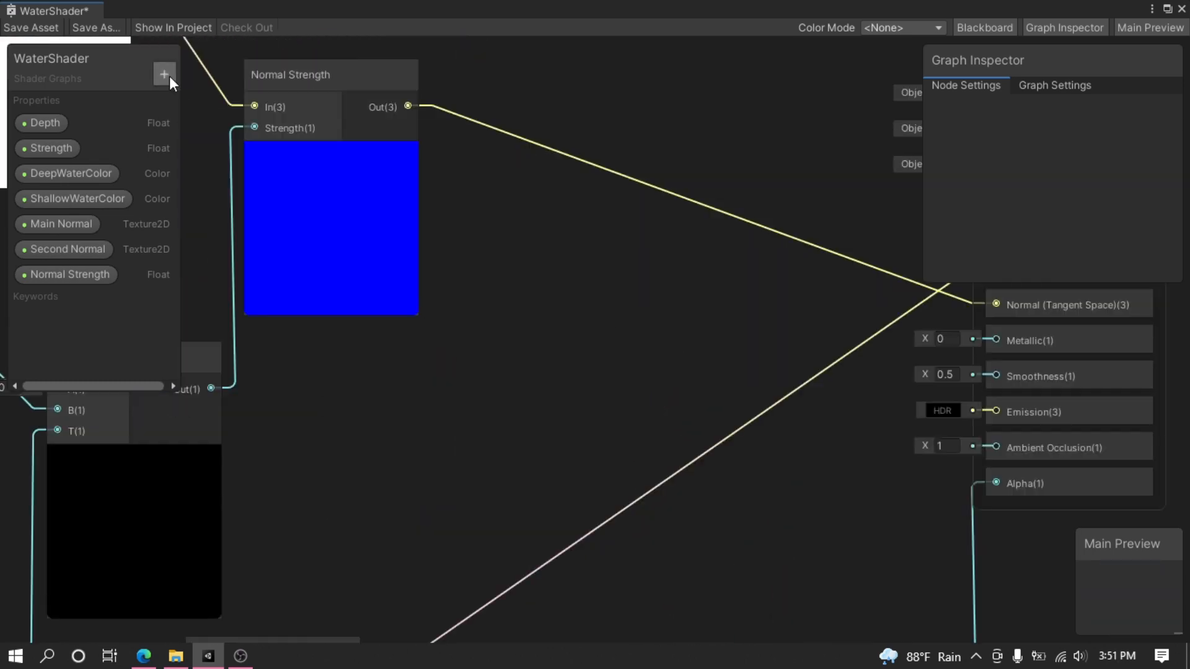
left_click(164, 74)
left_click(241, 129)
type("Sm")
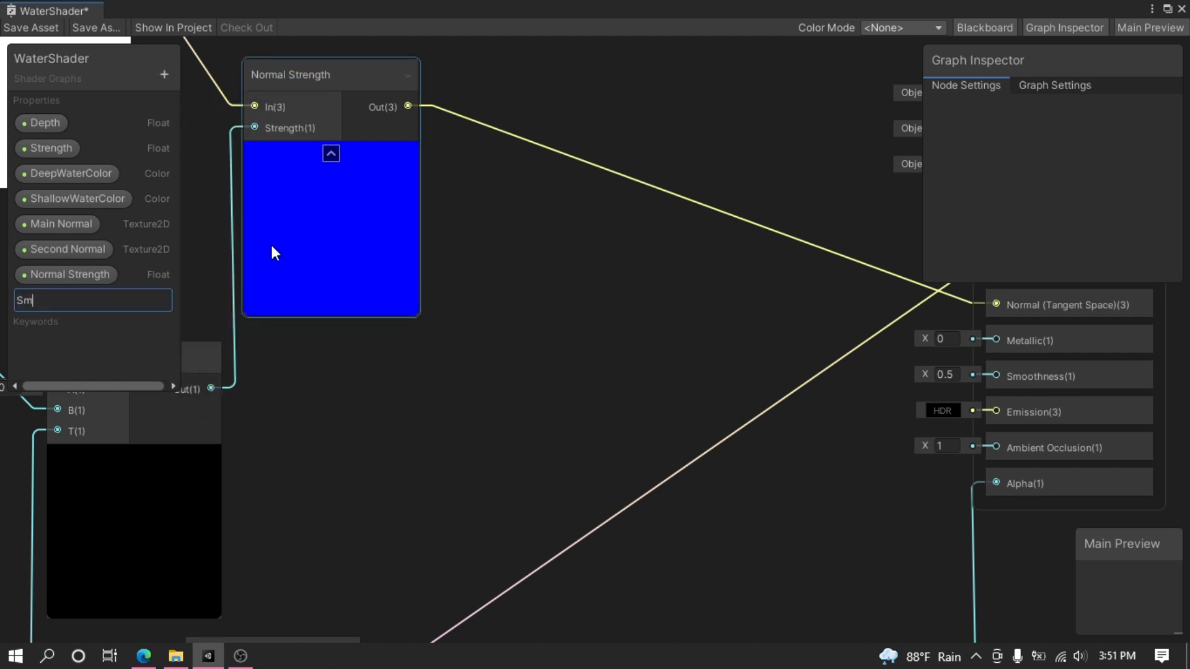
type("oothness")
key("Return")
left_click(60, 299)
left_click(1105, 193)
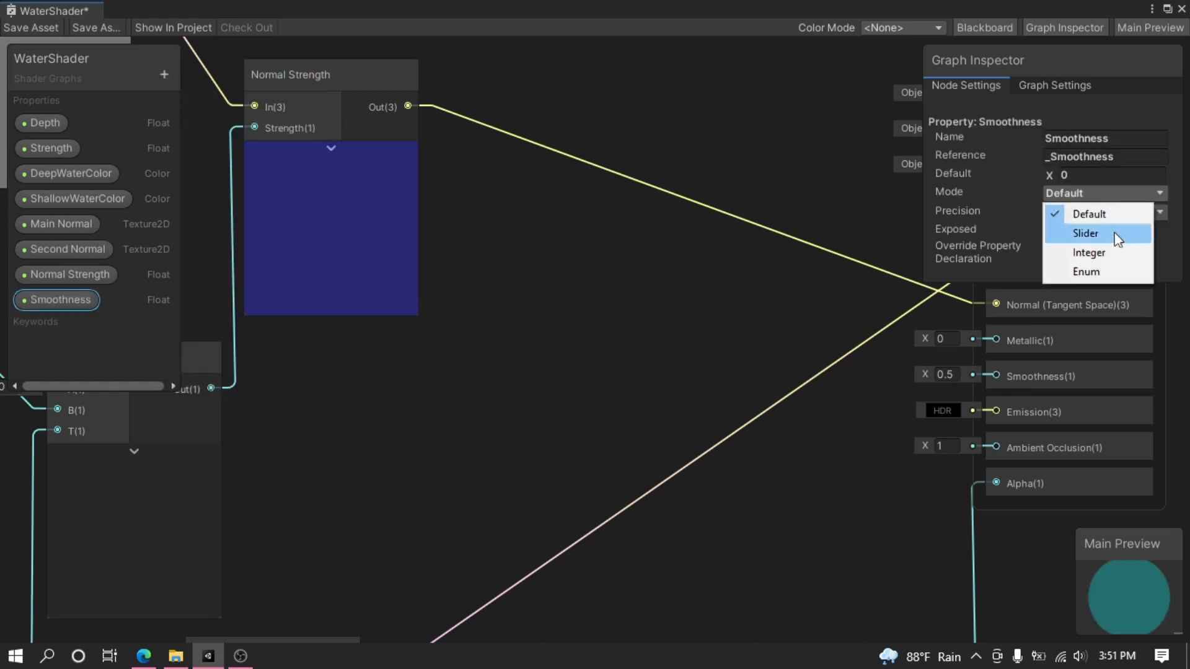
left_click(1109, 237)
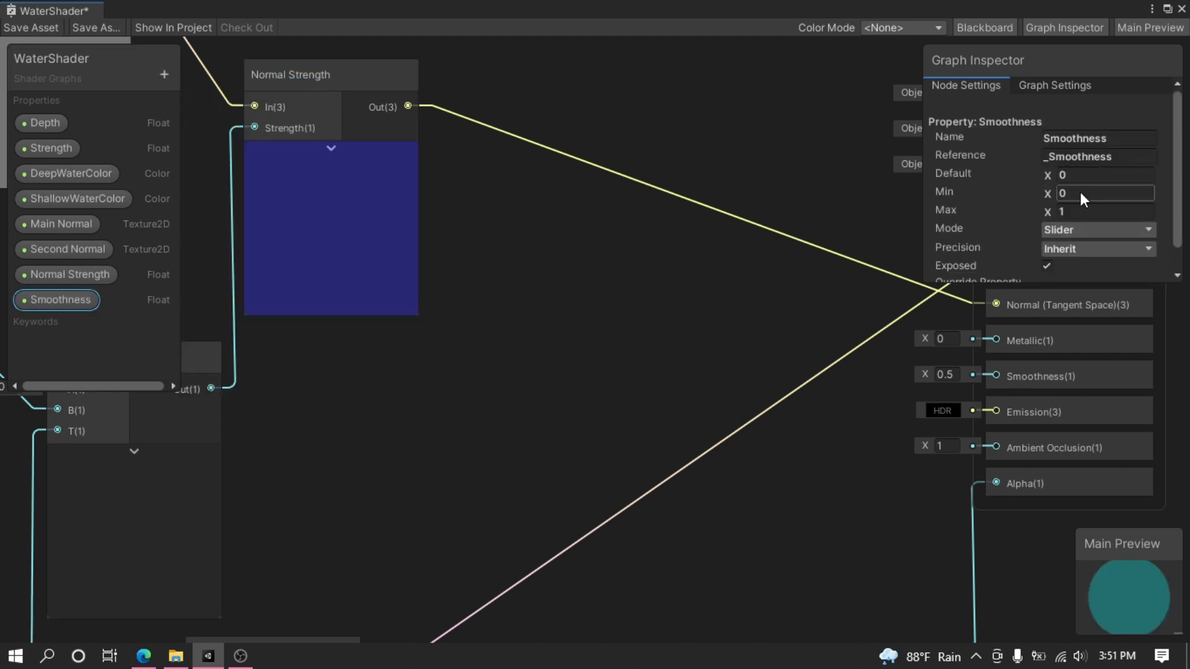
Set the Smoothness property's default to 0.5, place it in the graph and connect it to the Fragment's Smoothness input
middle_click_drag(695, 321, 365, 287)
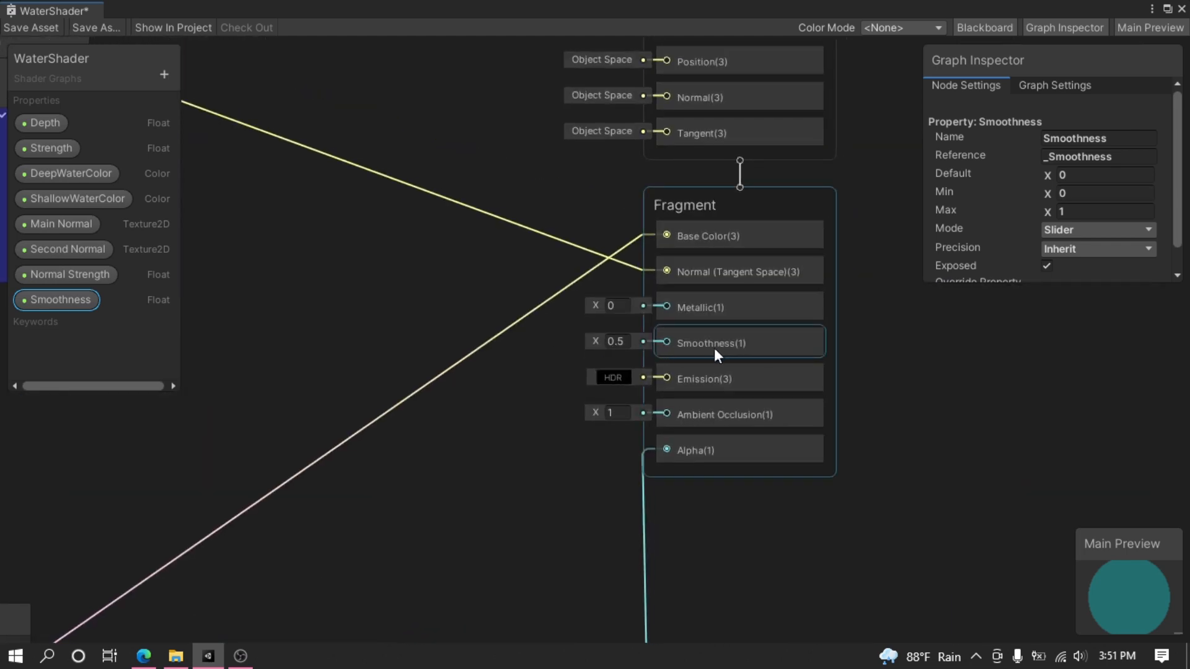
left_click(1076, 177)
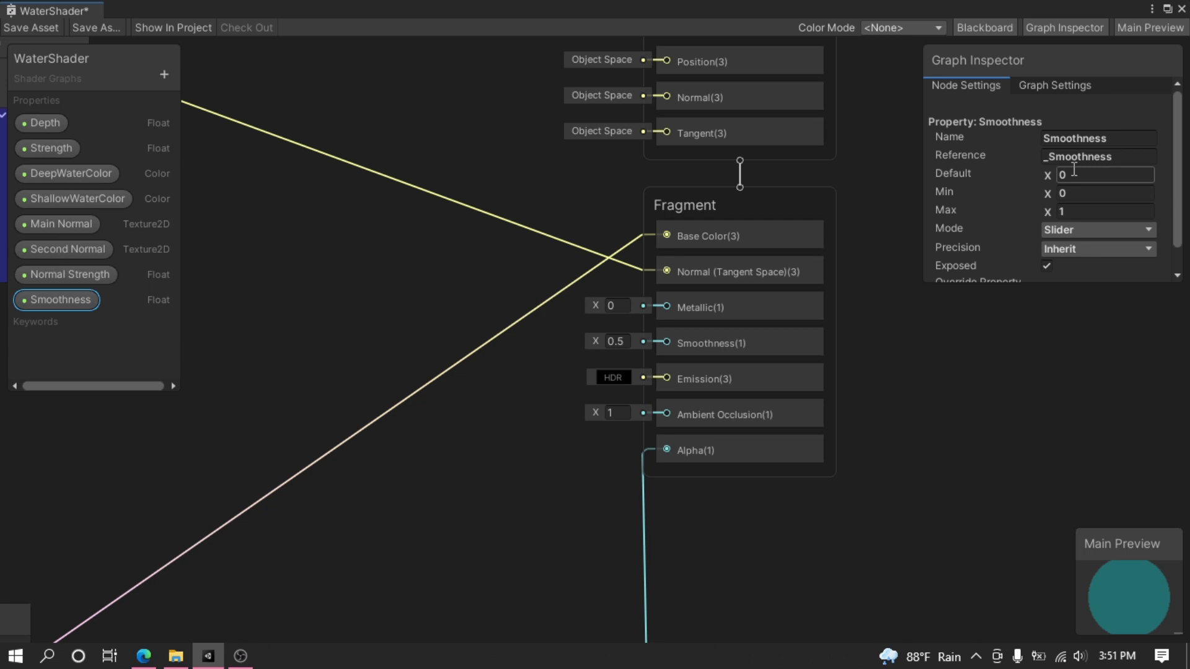
left_click(1077, 182)
type(".5")
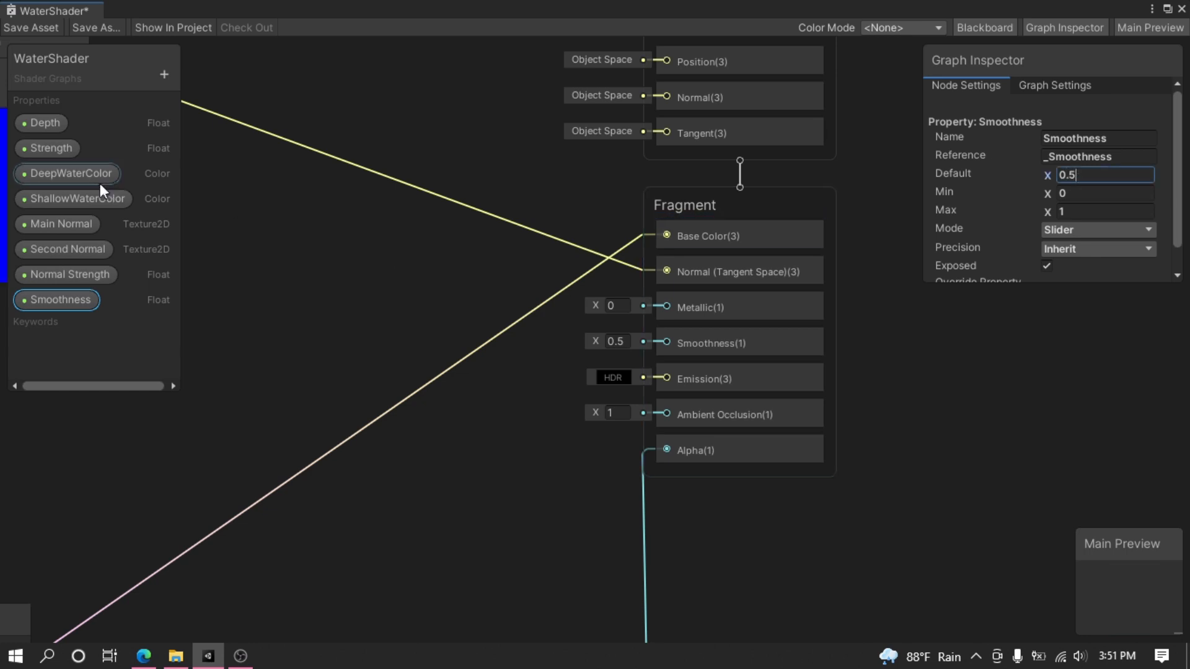
left_click_drag(66, 303, 411, 333)
left_click_drag(493, 351, 653, 351)
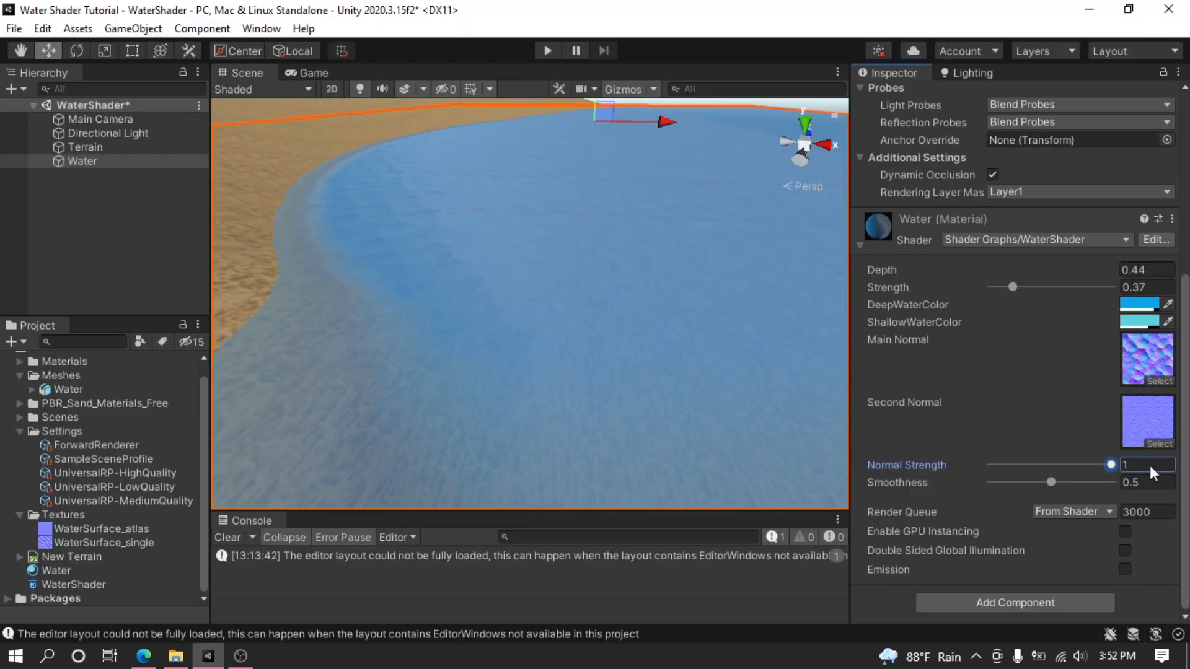
Set the Water material's Normal Strength to 0.992
left_click_drag(1112, 477, 1111, 478)
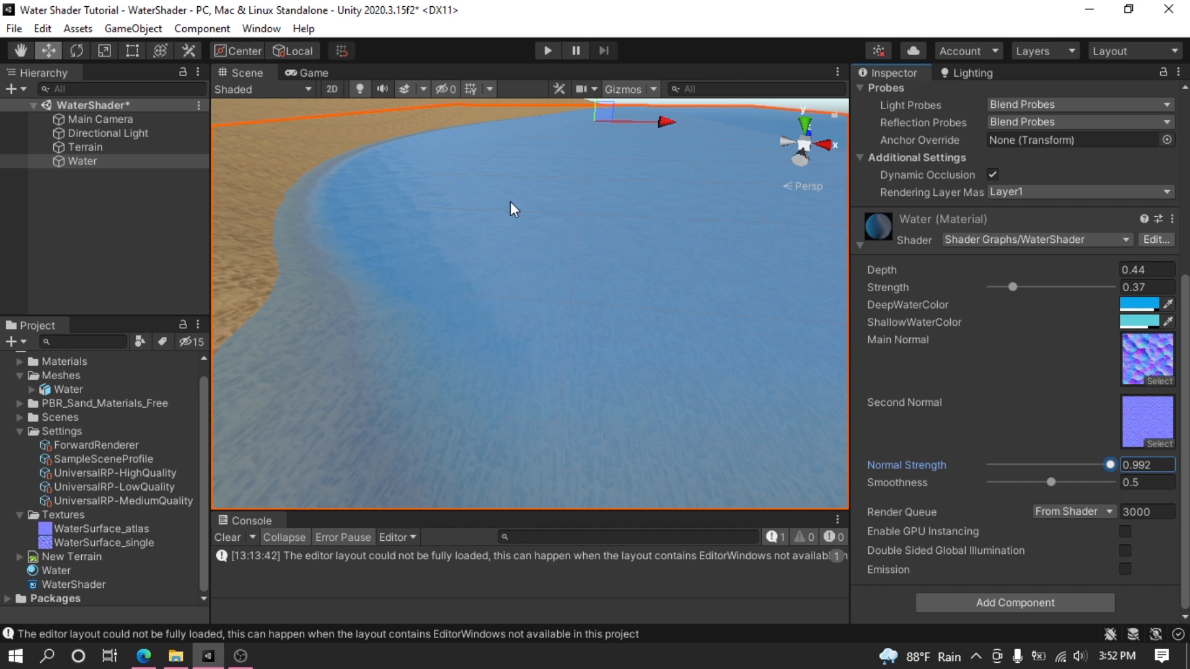
Lower the Water material's Normal Strength to 0.747
middle_click_drag(543, 217, 545, 350)
scroll(582, 330, "down", 5)
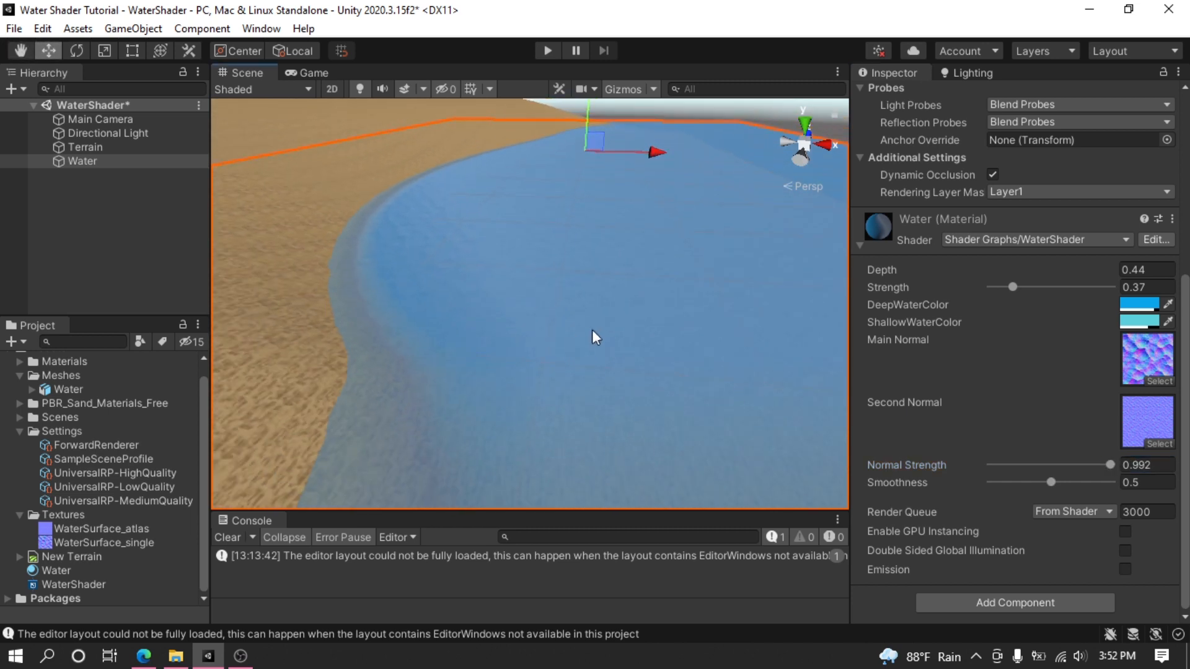
scroll(619, 329, "up", 2)
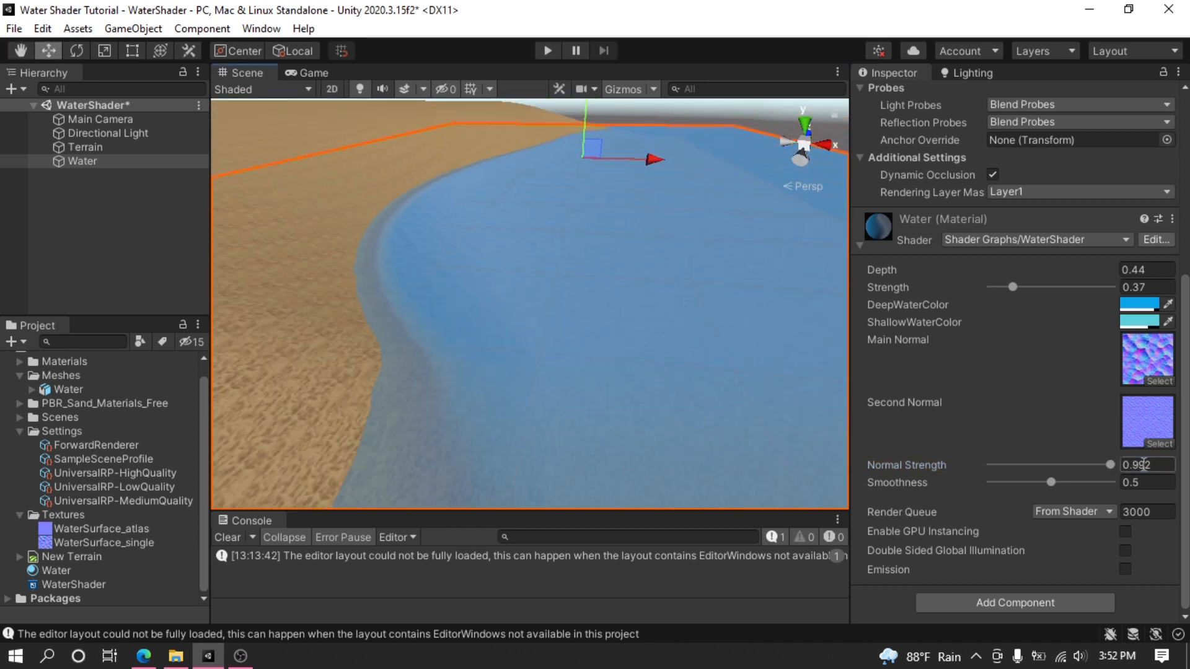
mouse_move(1110, 469)
left_mouse_down()
mouse_move(1136, 465)
mouse_move(1040, 468)
mouse_move(1096, 479)
mouse_move(1068, 482)
left_mouse_up()
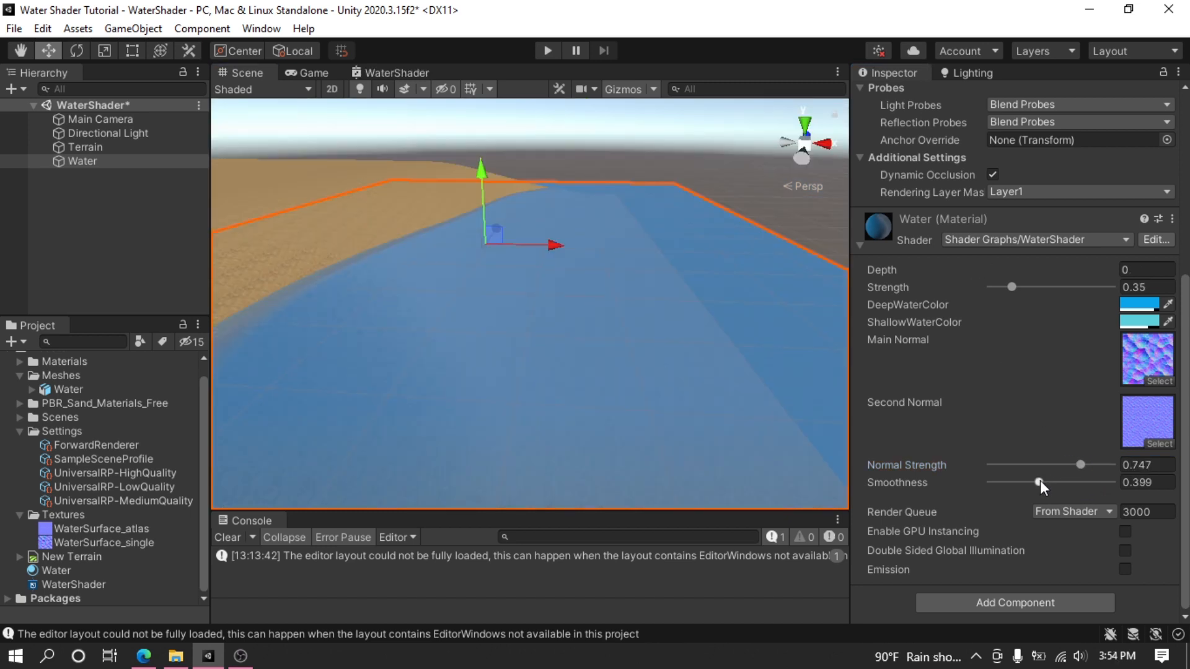
Try the Water material's Smoothness at 0.385 and at a higher value
mouse_move(1040, 481)
left_mouse_down()
mouse_move(1110, 482)
mouse_move(1016, 483)
mouse_move(1091, 482)
mouse_move(1036, 488)
left_mouse_up()
type("1")
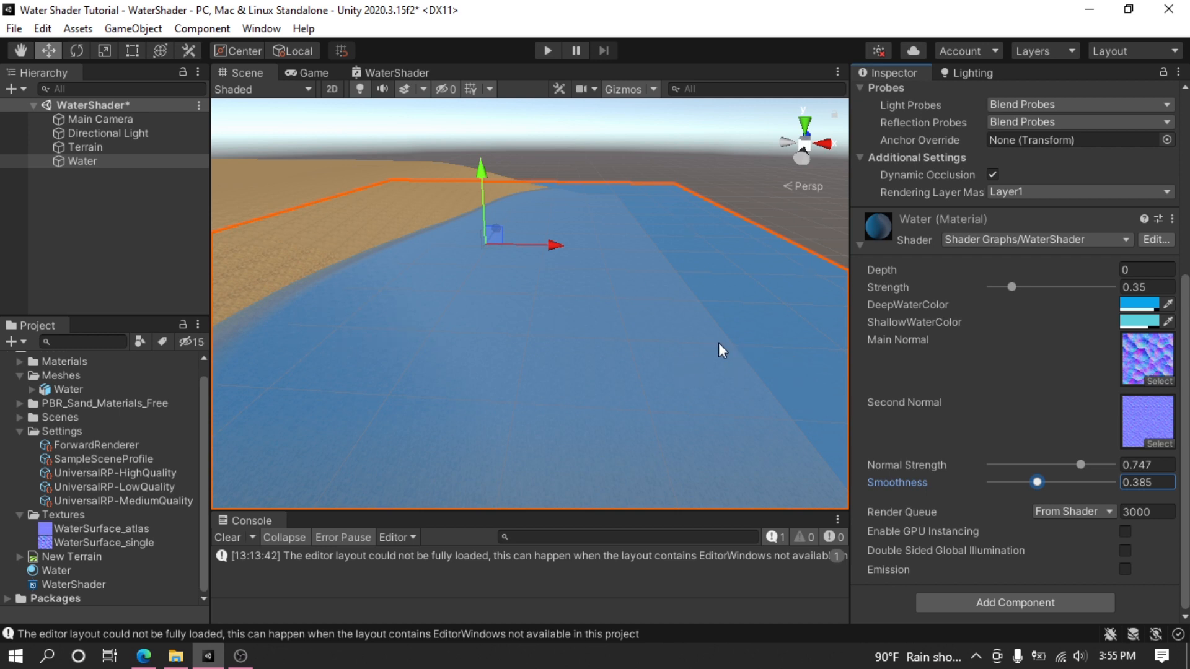
scroll(728, 337, "down", 1)
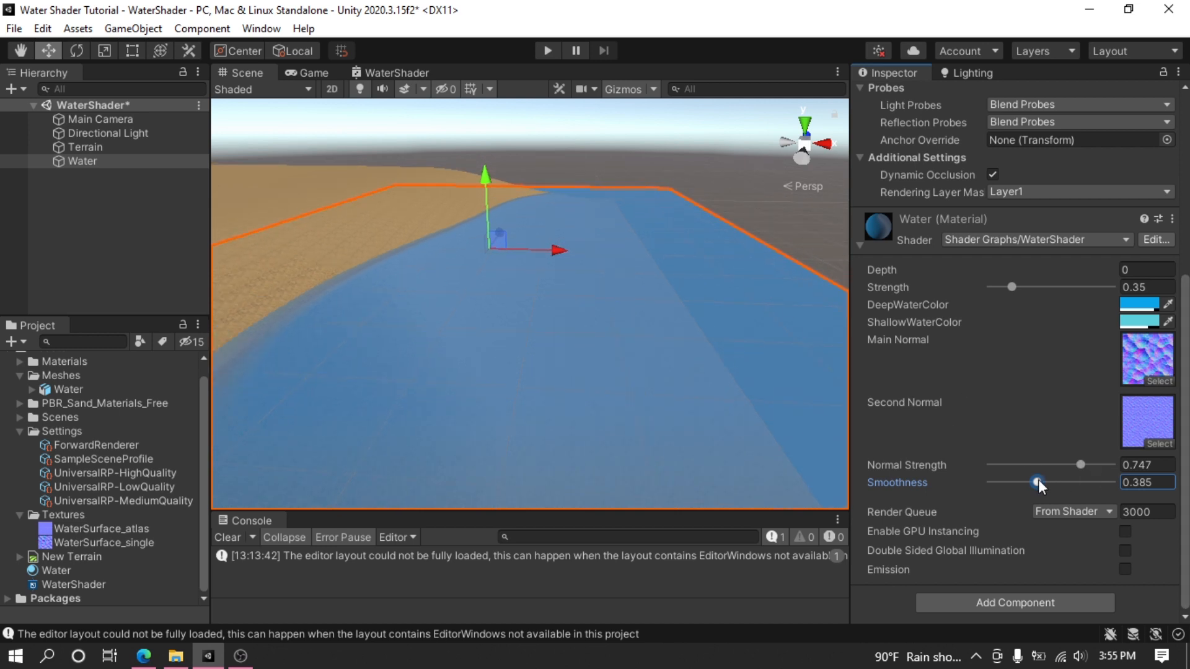
left_click_drag(1039, 483, 1067, 489)
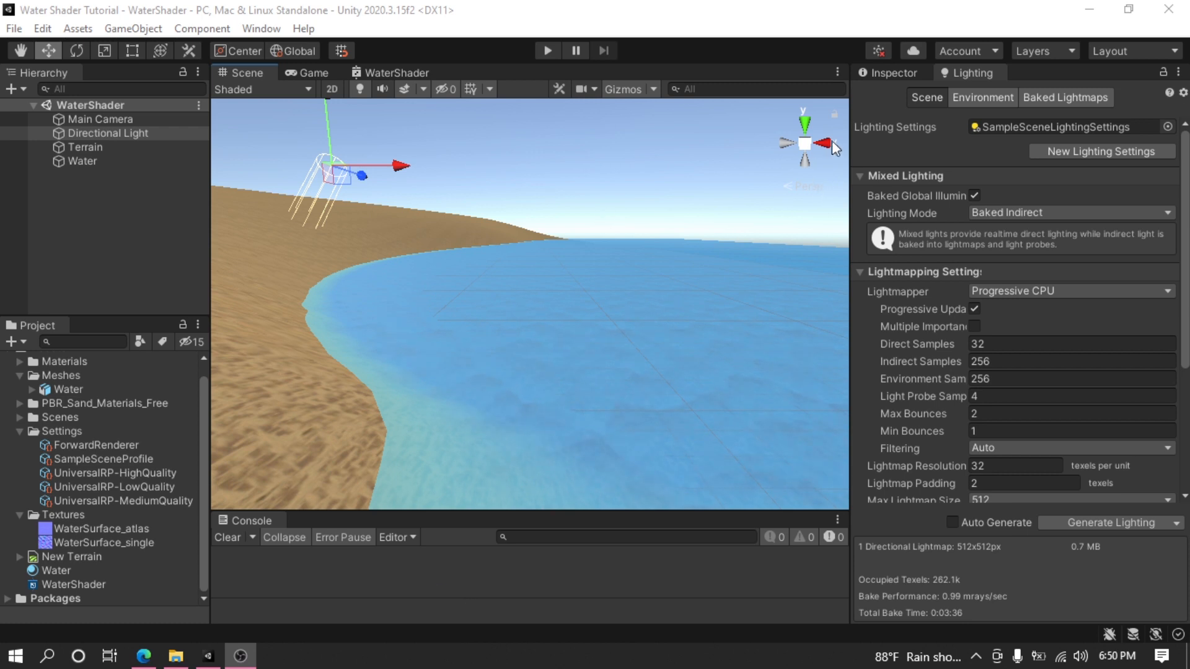
Switch from the lighting settings to the Inspector and open the WaterShader graph in its own maximized window
left_click(887, 73)
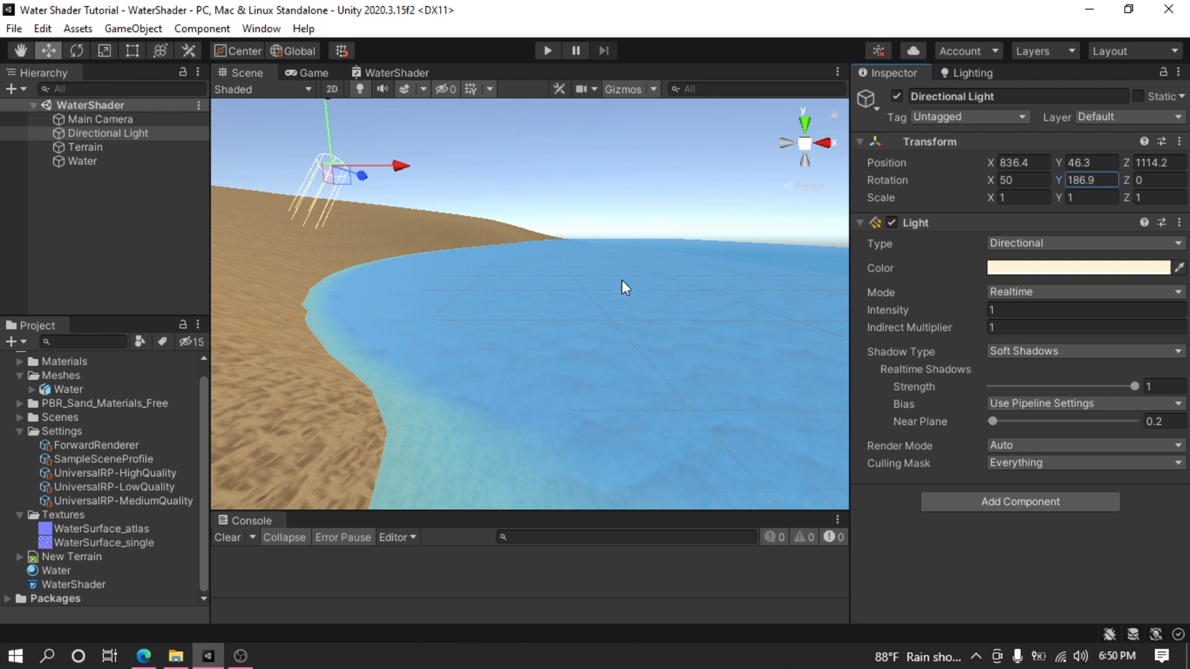
left_click(581, 197)
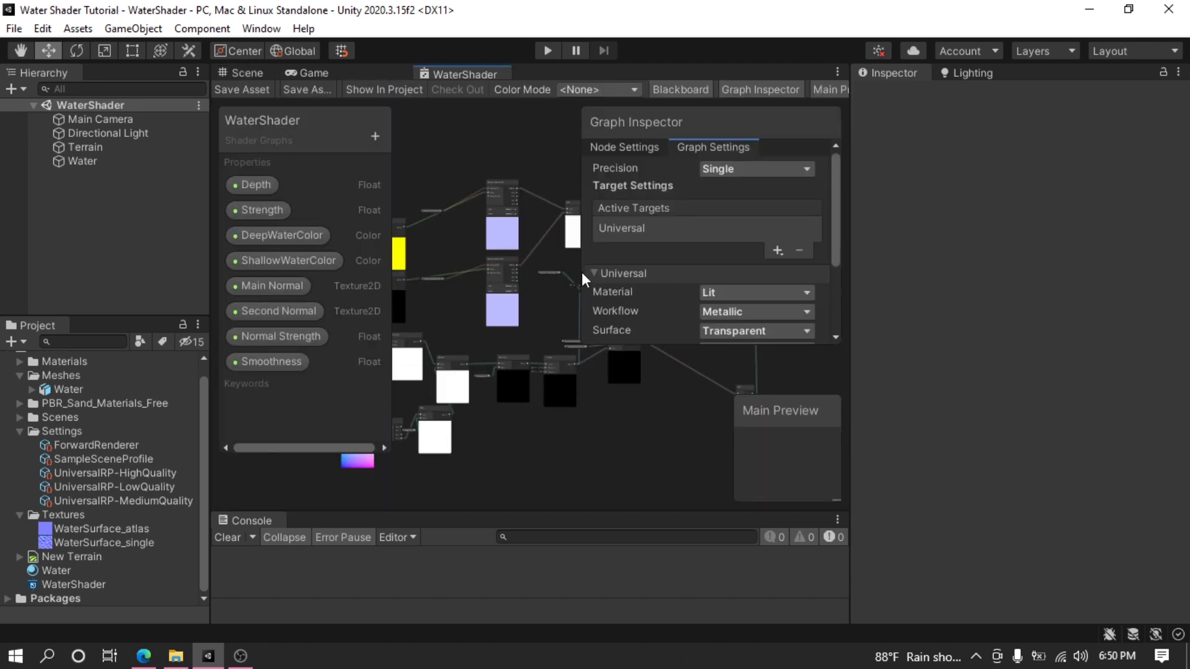
left_click_drag(564, 286, 564, 286)
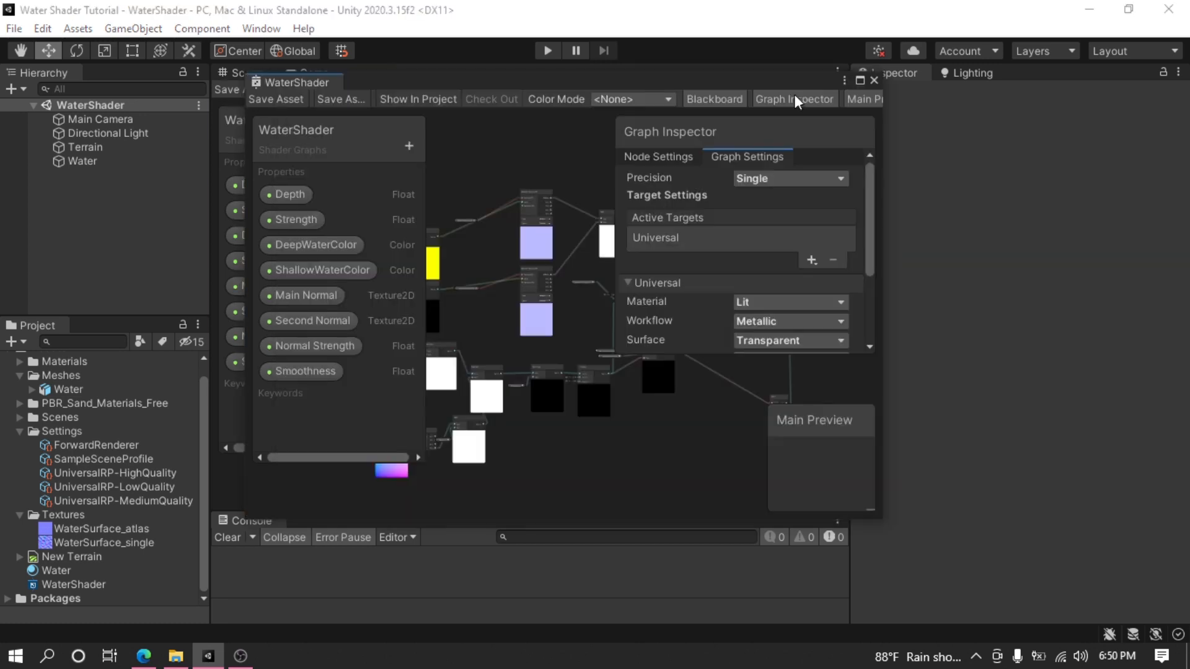
left_click(860, 80)
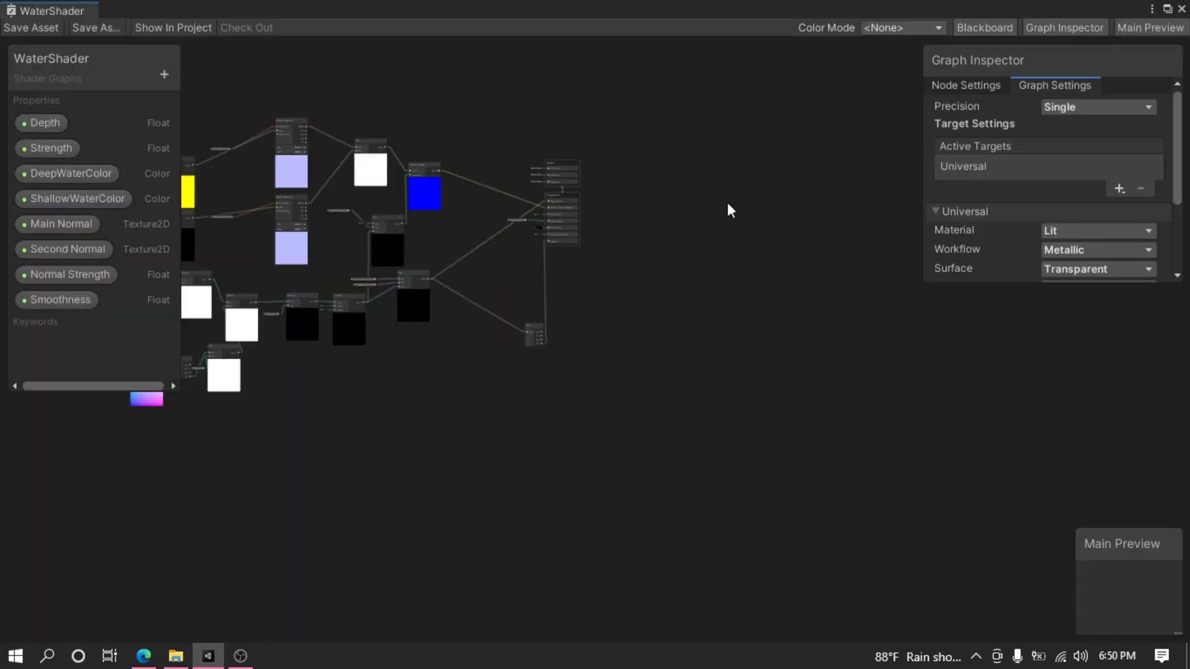
Add a Position node above the normal map nodes and set its Space to Object
middle_click_drag(647, 237, 728, 367)
scroll(489, 298, "up", 4)
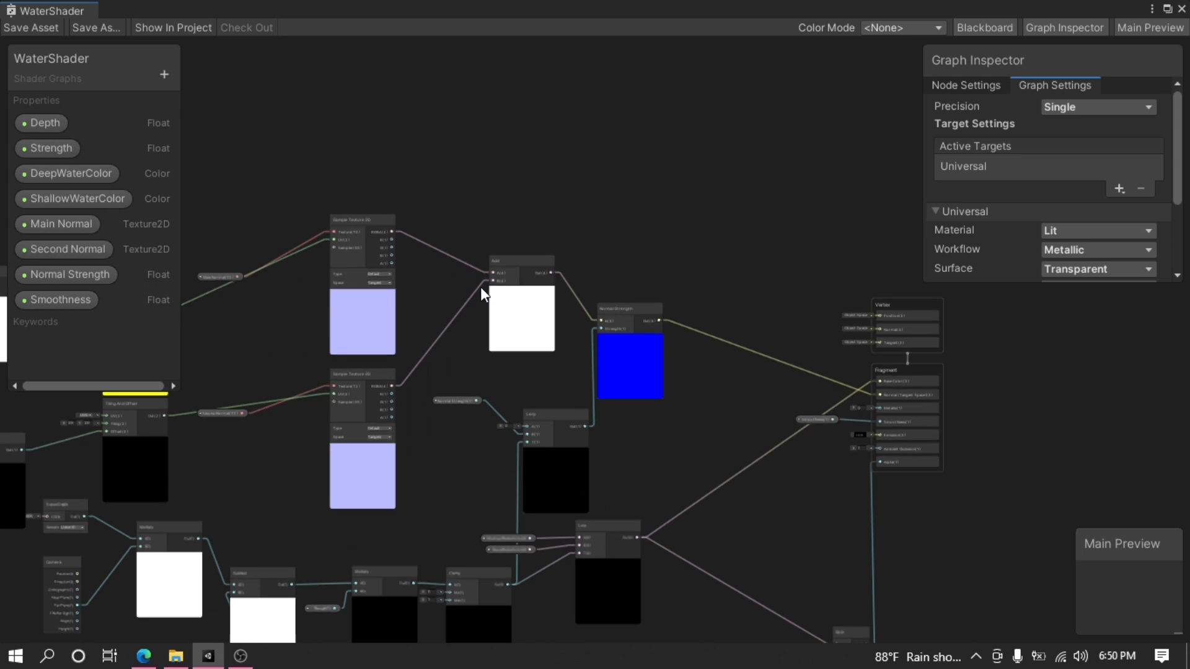
middle_click_drag(469, 262, 425, 315)
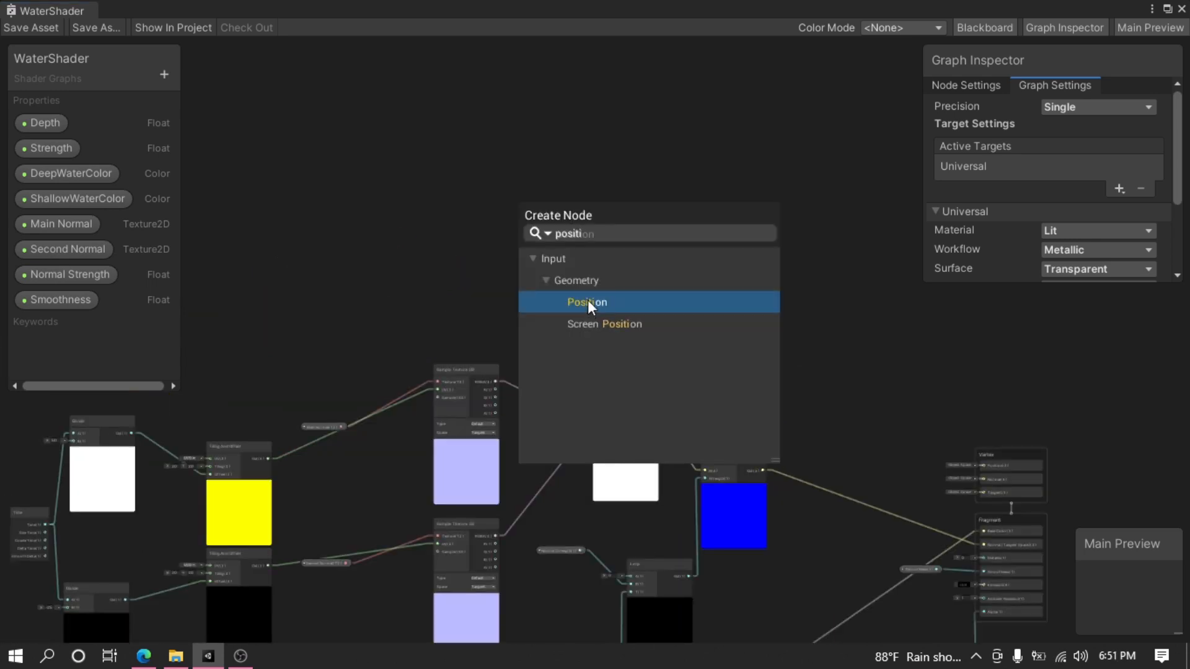
left_click(587, 300)
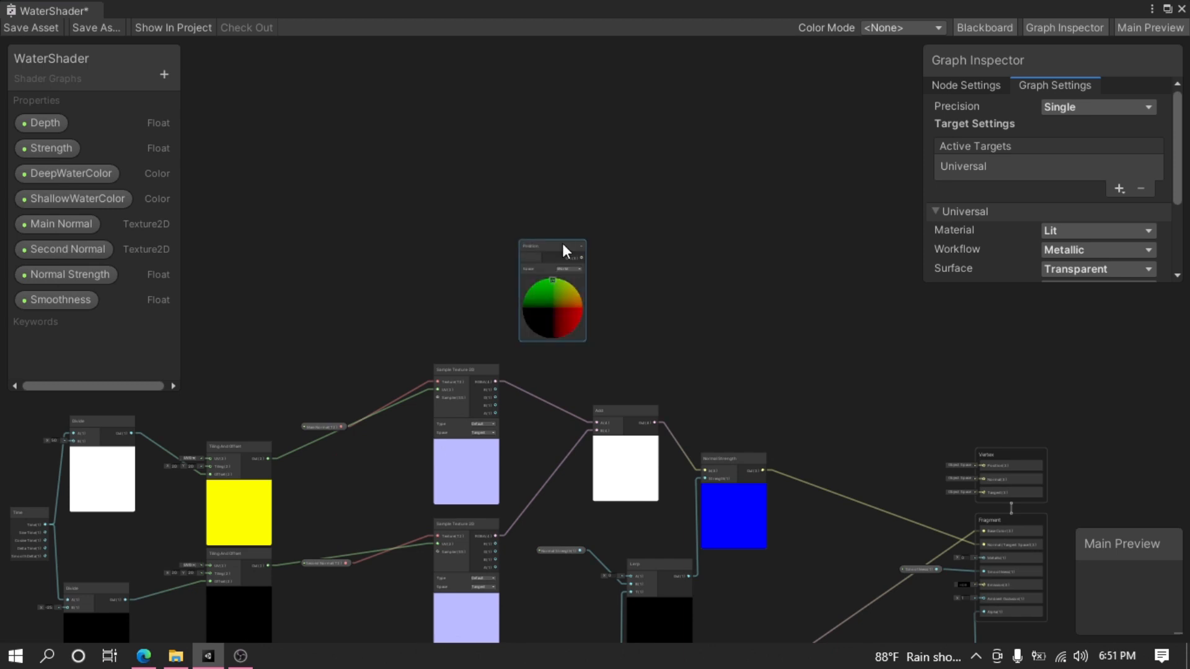
scroll(563, 243, "up", 3)
left_click_drag(563, 229, 560, 181)
left_click(585, 236)
left_click(599, 250)
Create a Split node fed by the Position node's output
left_click_drag(603, 209, 748, 189)
type("sp")
key("Escape")
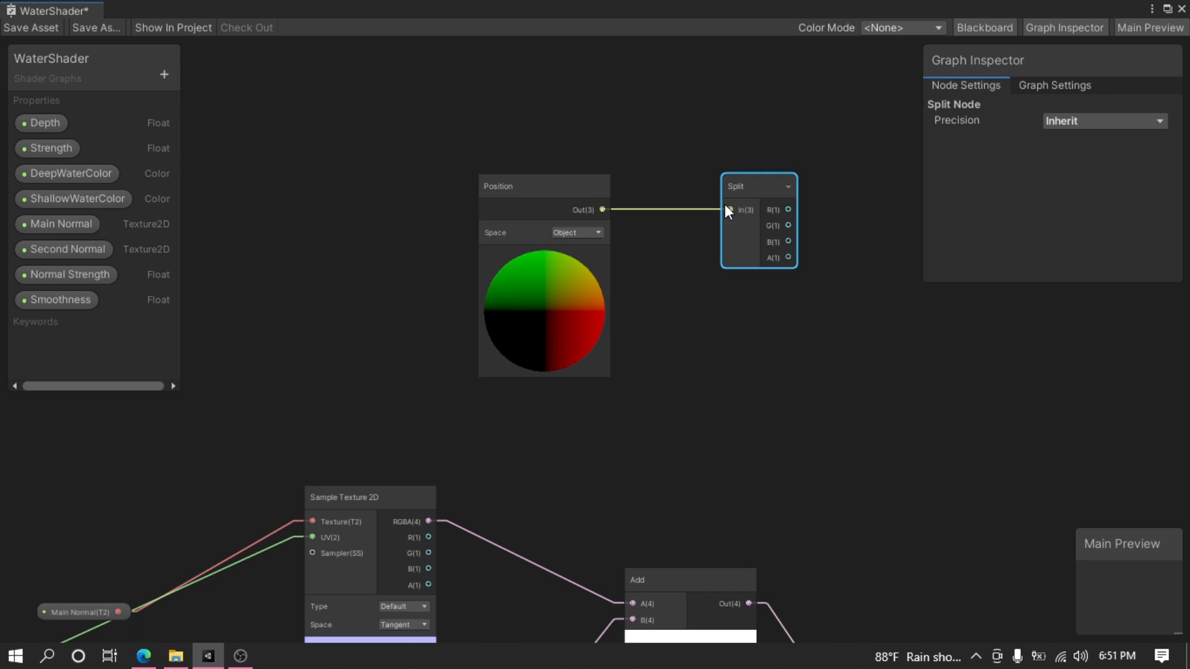
Add a Float property named Displacement to the WaterShader properties
left_click(164, 75)
left_click(195, 90)
type("Displacement")
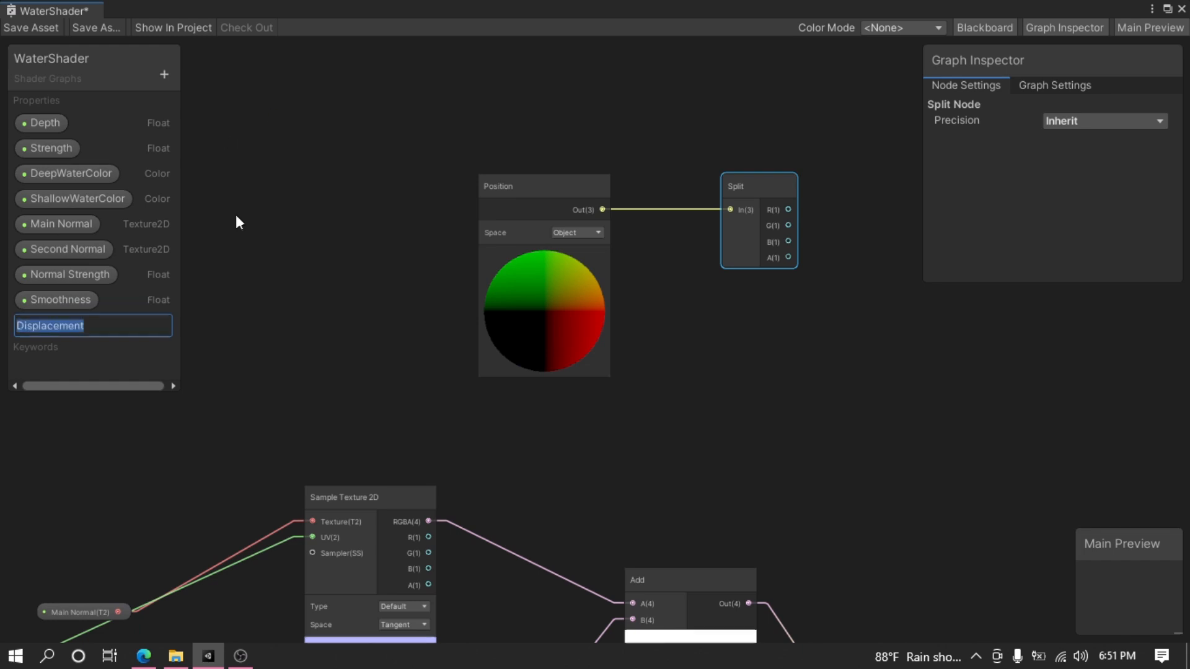
key("ctrl+c")
key("Return")
Set the Displacement property's reference to _Displacement and its default to 0.5, and place it in the graph below Position
left_click(73, 325)
left_click(1100, 158)
type("_")
key("ctrl+v")
left_click(1098, 177)
type(".5")
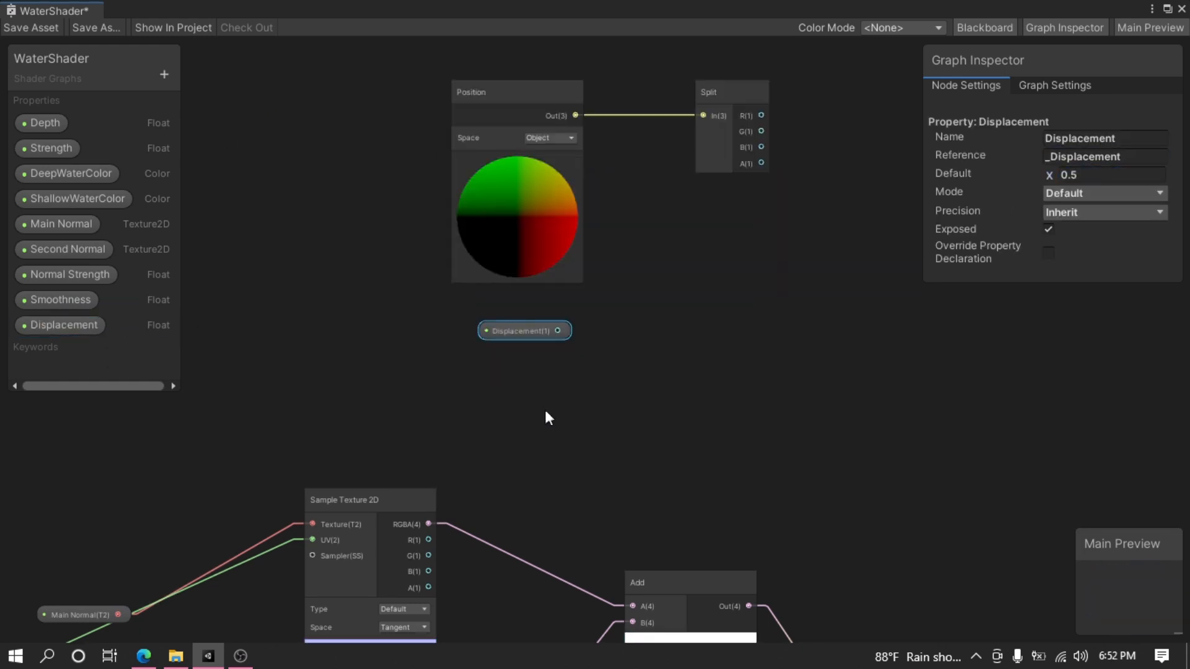
Add a Gradient Noise node below the Displacement node and set its Scale to 20
key("space")
type("grad")
double_click(594, 589)
left_click_drag(620, 446, 584, 357)
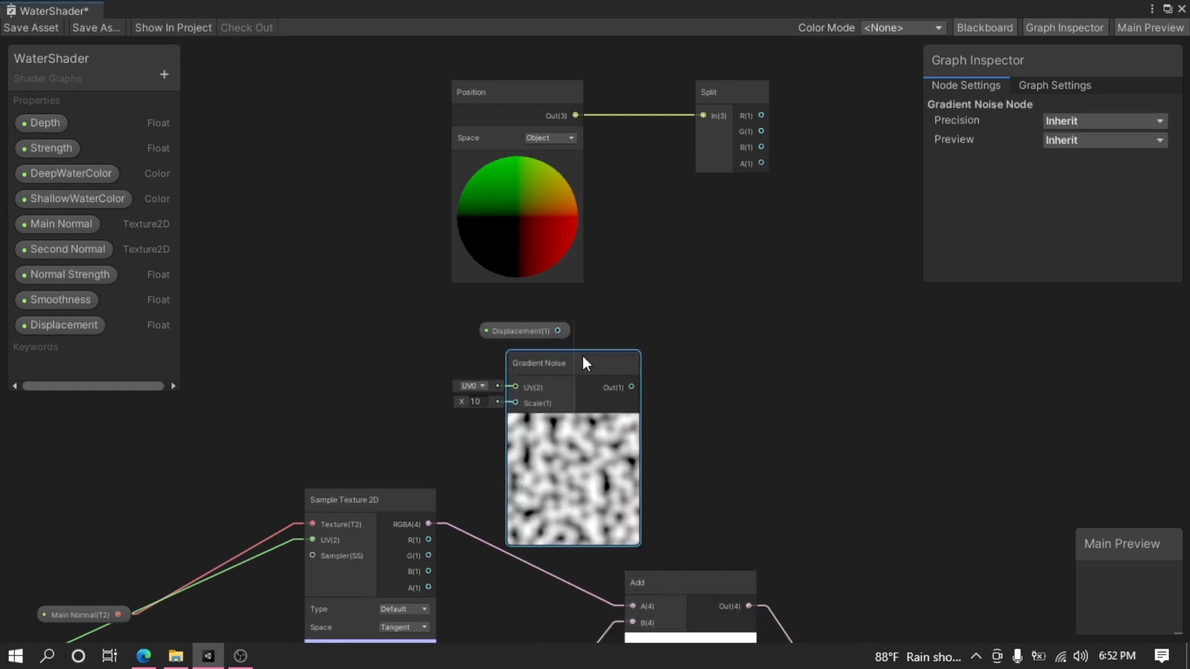
left_click(476, 401)
type("20")
key("Return")
Add a Multiply node with Displacement connected to A and Gradient Noise connected to B
key("space")
type("mul")
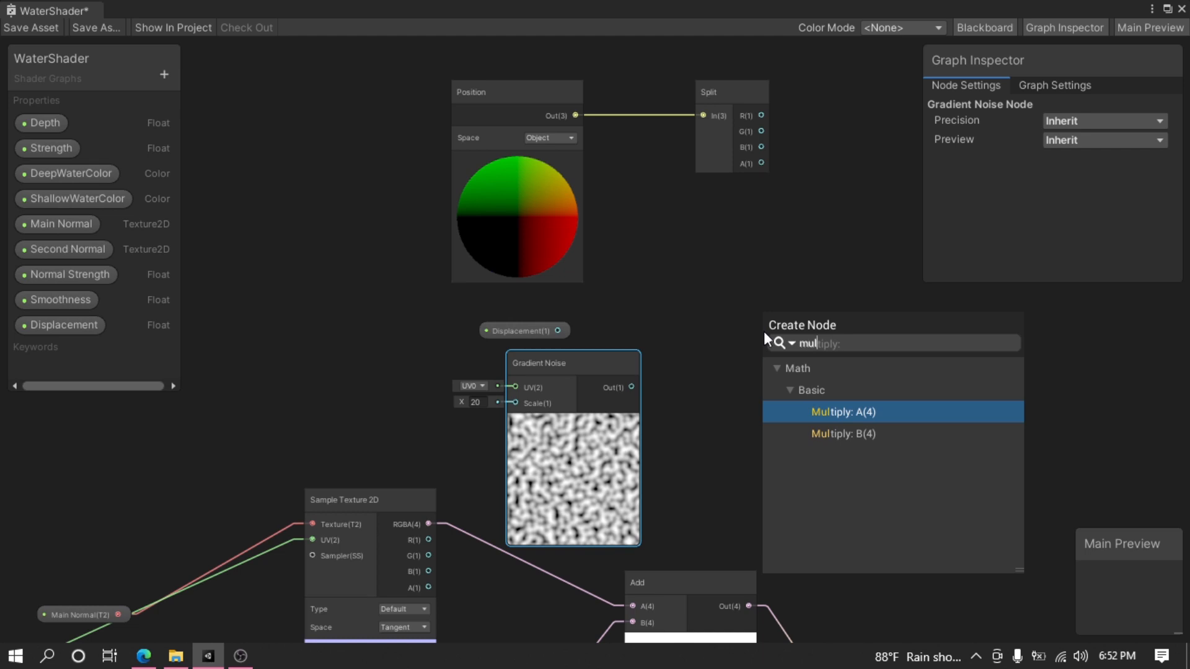
key("Return")
left_click_drag(632, 388, 762, 365)
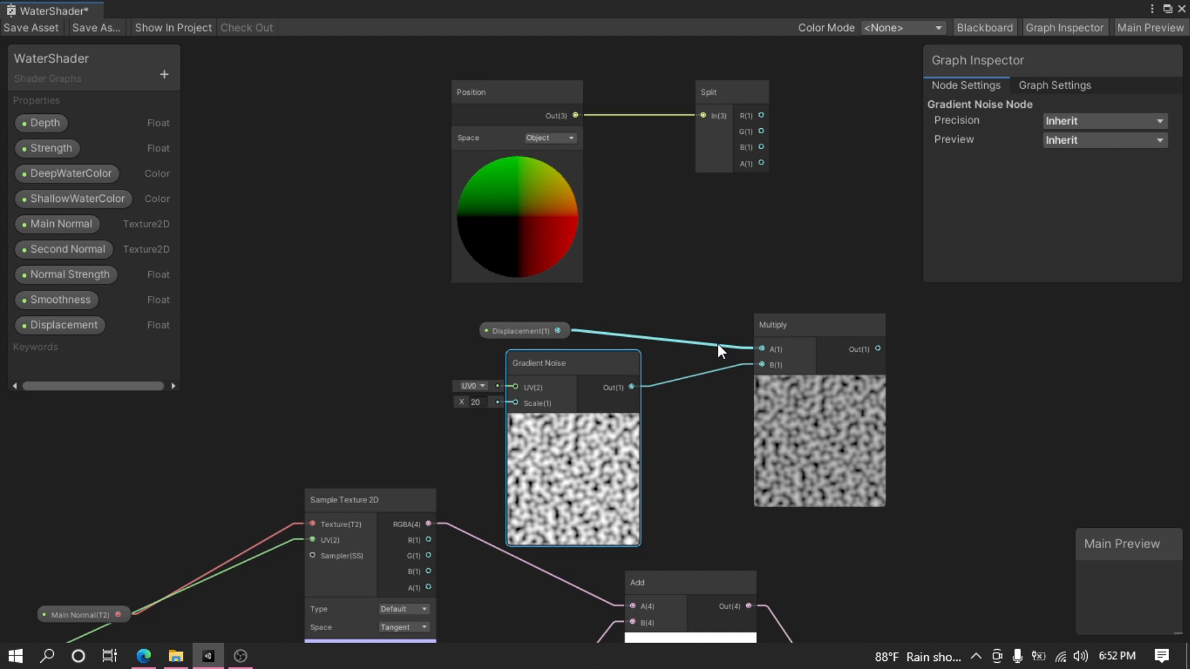
Add a Combine node and place it beyond the Split node, level with it
middle_click_drag(712, 340, 295, 346)
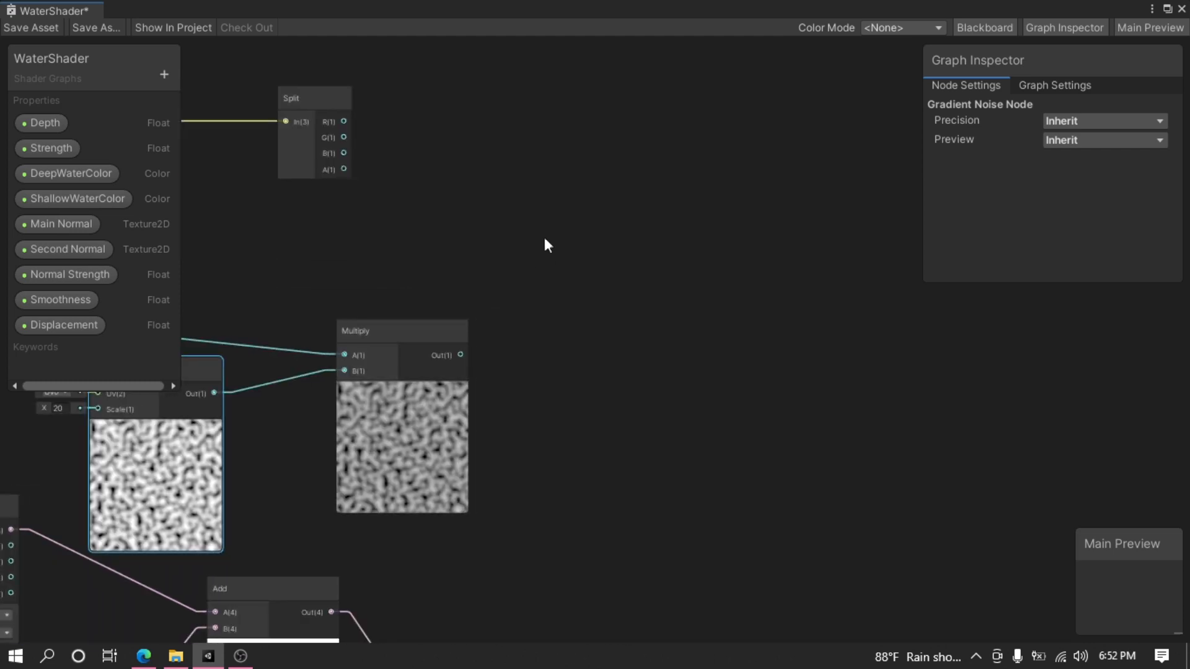
key("space")
type("comba")
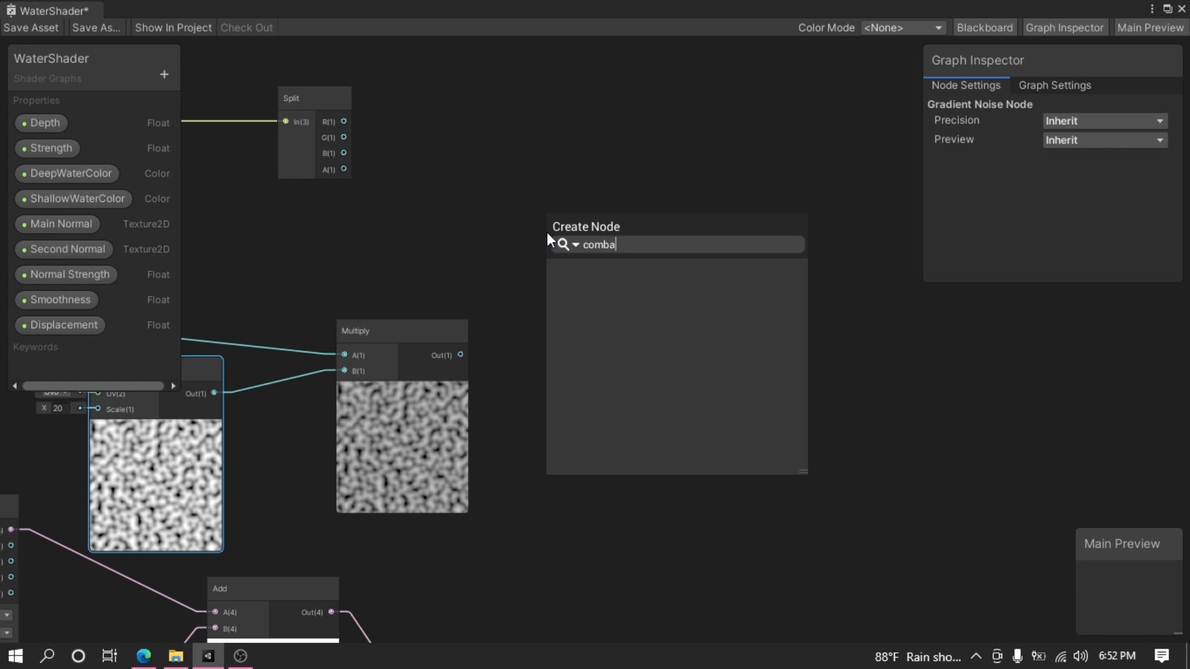
key("BackSpace")
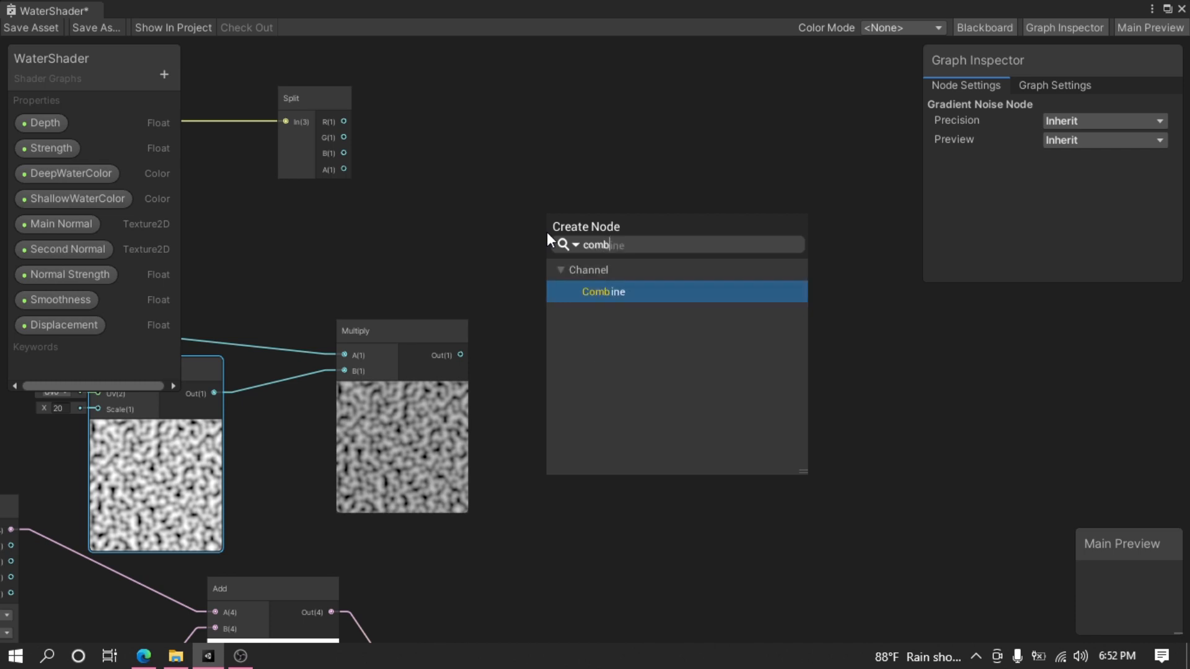
left_click(682, 291)
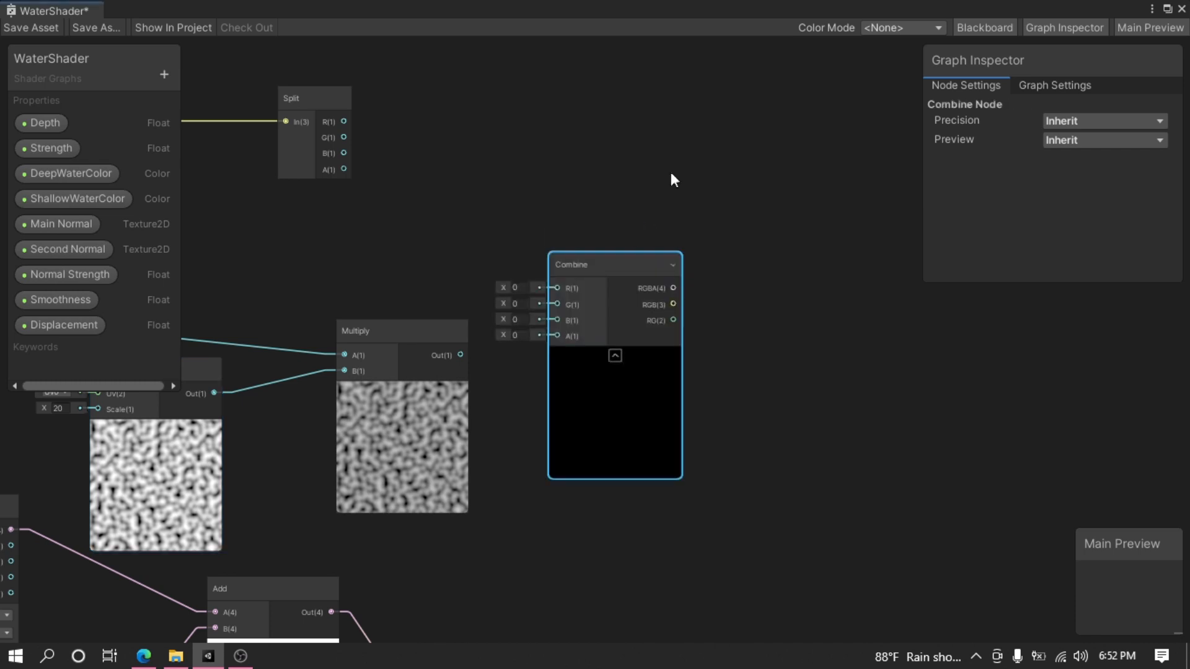
left_click_drag(632, 260, 698, 86)
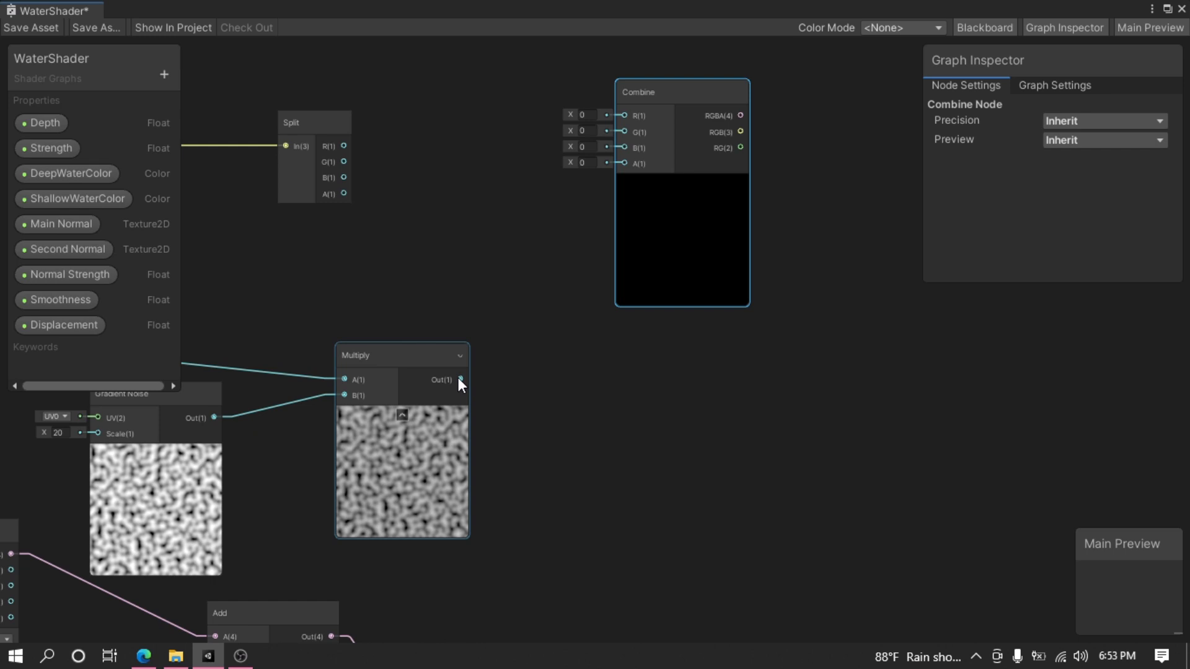
Connect Multiply's output to Combine's G, Split's R and B to Combine's R and B, and Combine's RGB to the Vertex Position
left_click_drag(462, 379, 626, 132)
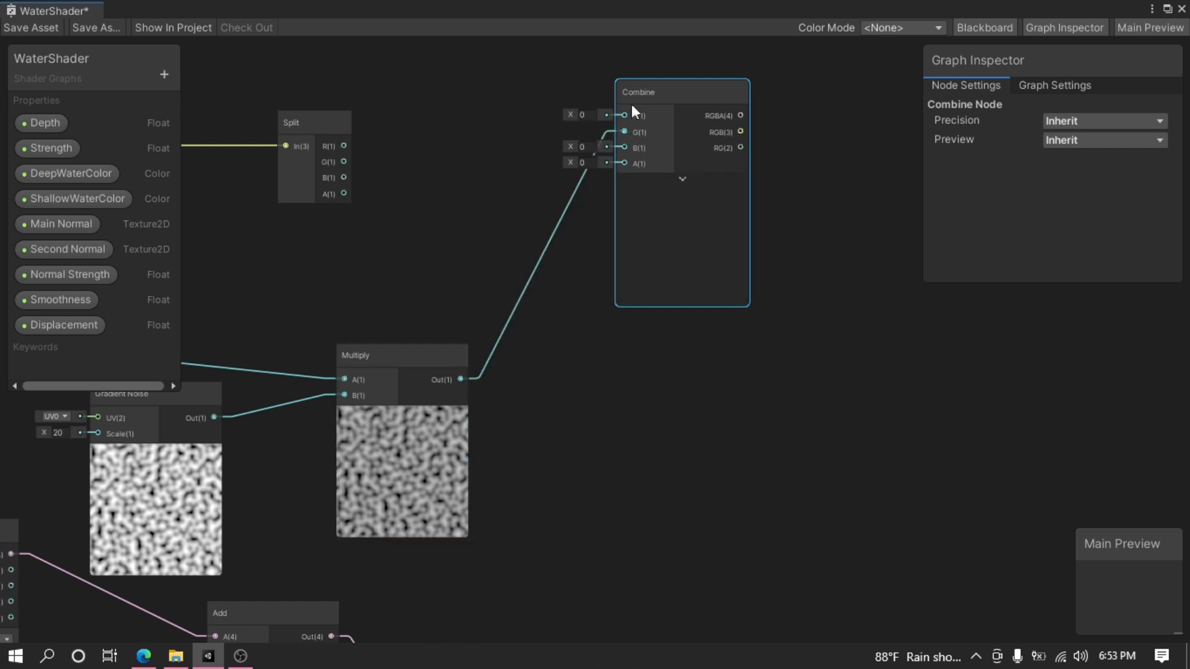
left_click_drag(343, 145, 624, 134)
left_click_drag(343, 196, 629, 162)
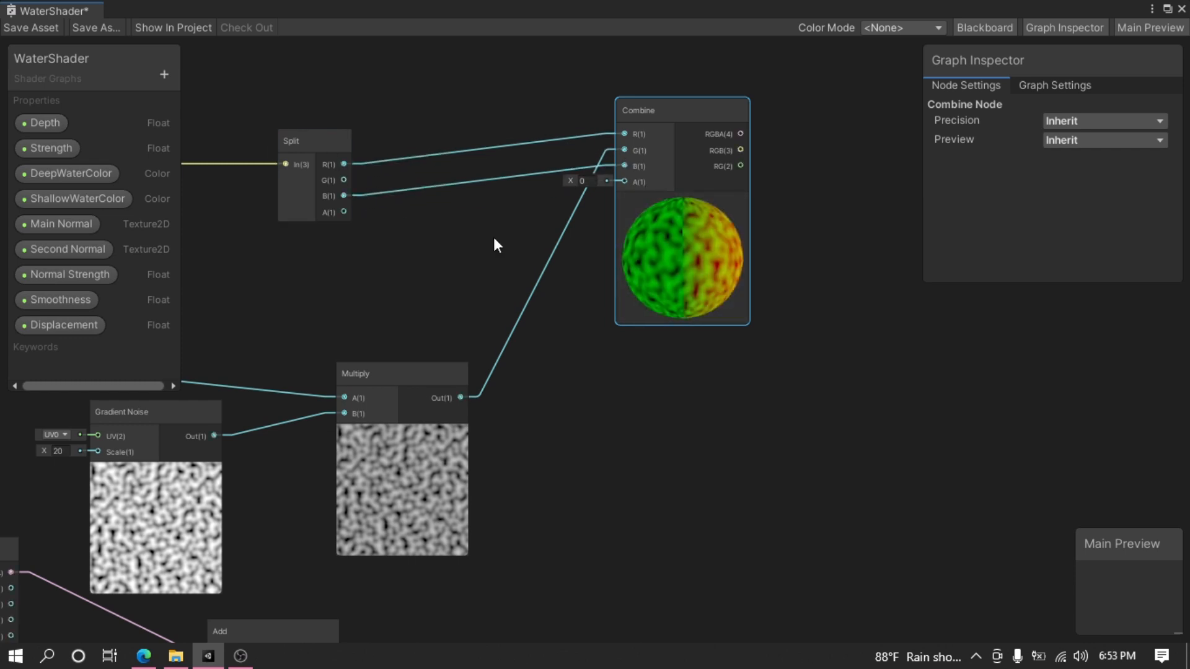
middle_click_drag(742, 144, 633, 64)
left_click_drag(632, 69, 885, 405)
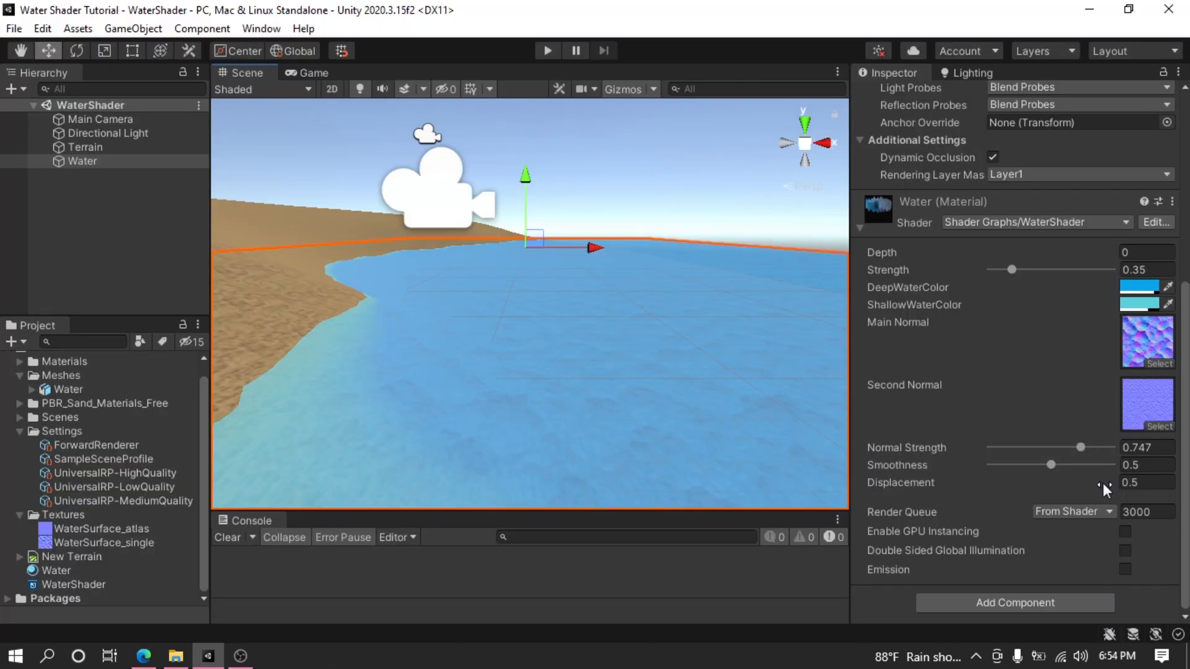
Set the Water material's Displacement to 2.8 after trying higher and lower values against the shoreline
left_click(1128, 482)
type("6.7")
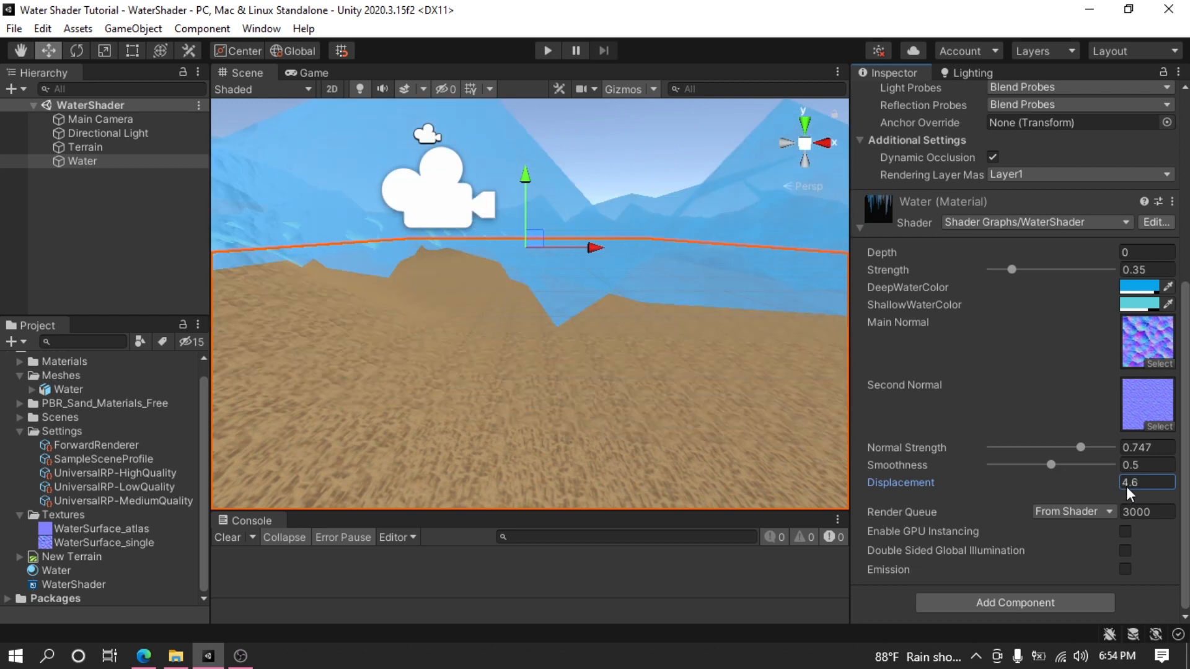
key("BackSpace")
key("BackSpace")
key("BackSpace")
type("-3")
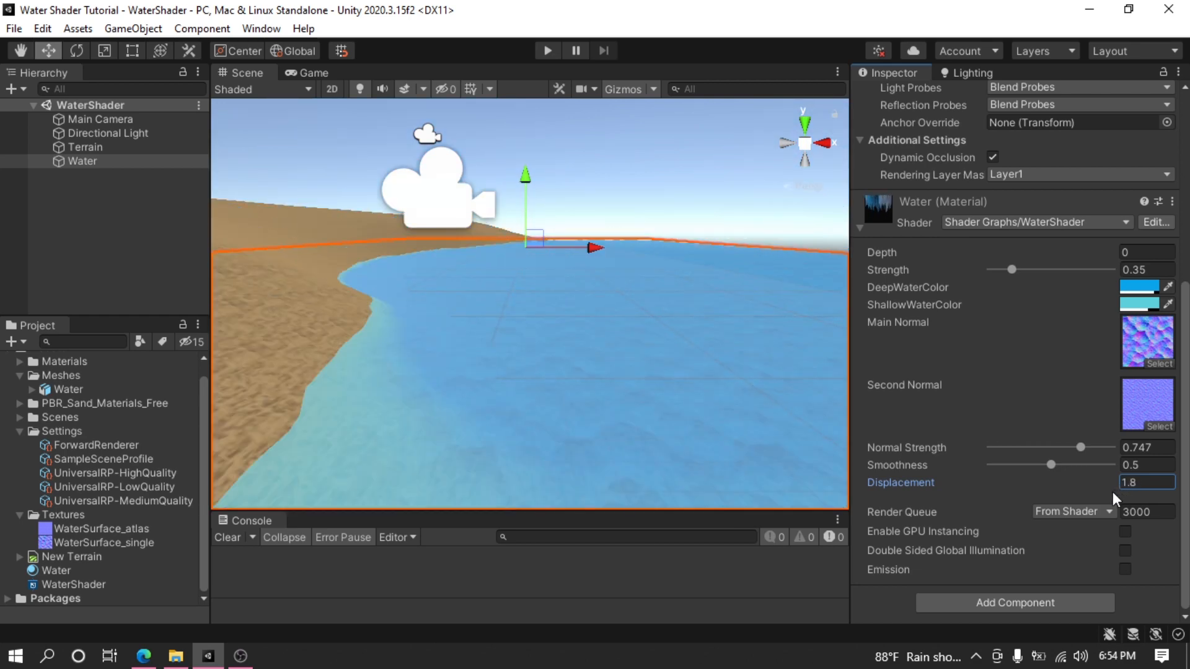
left_click_drag(1100, 492, 1120, 496)
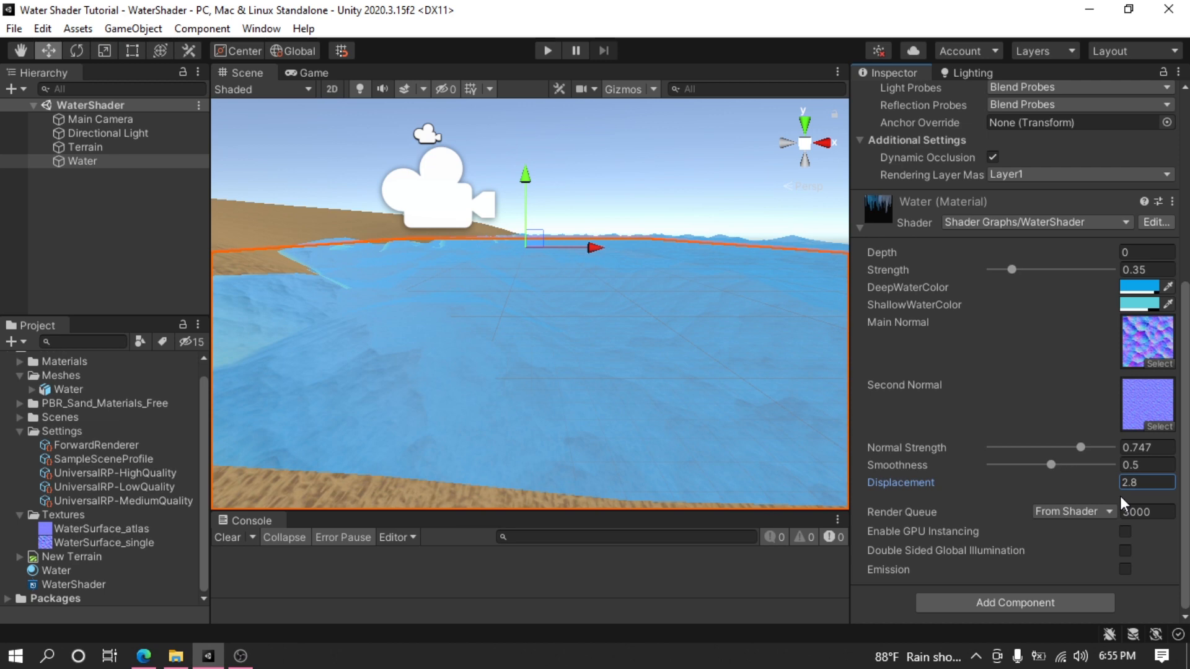
middle_click_drag(626, 268, 653, 297)
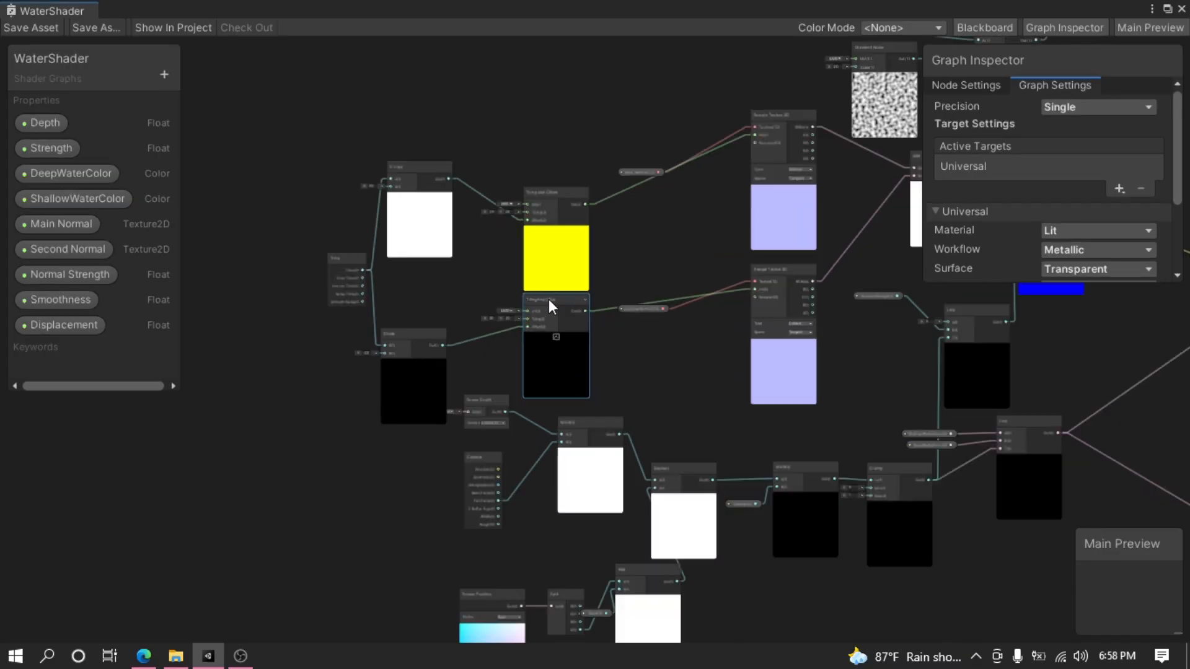
Review the shader graph from the Time, Divide and Tiling And Offset nodes through to the Vertex and Fragment blocks
scroll(544, 285, "up", 3)
scroll(544, 286, "down", 2)
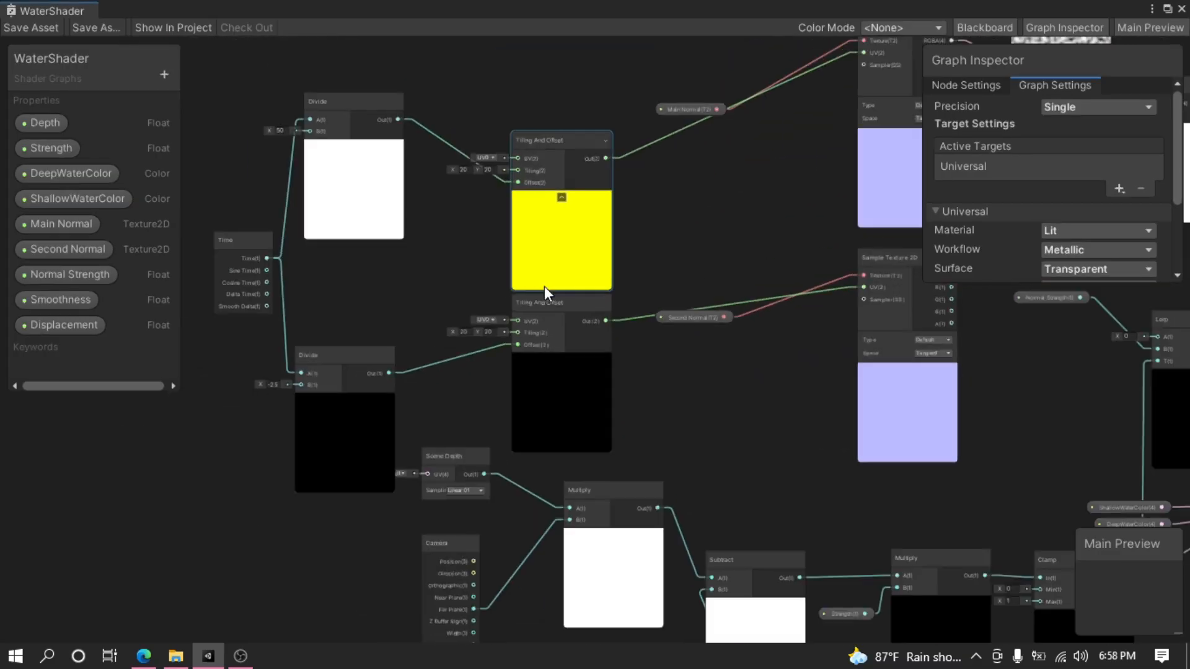
scroll(545, 286, "up", 2)
middle_click_drag(545, 285, 597, 356)
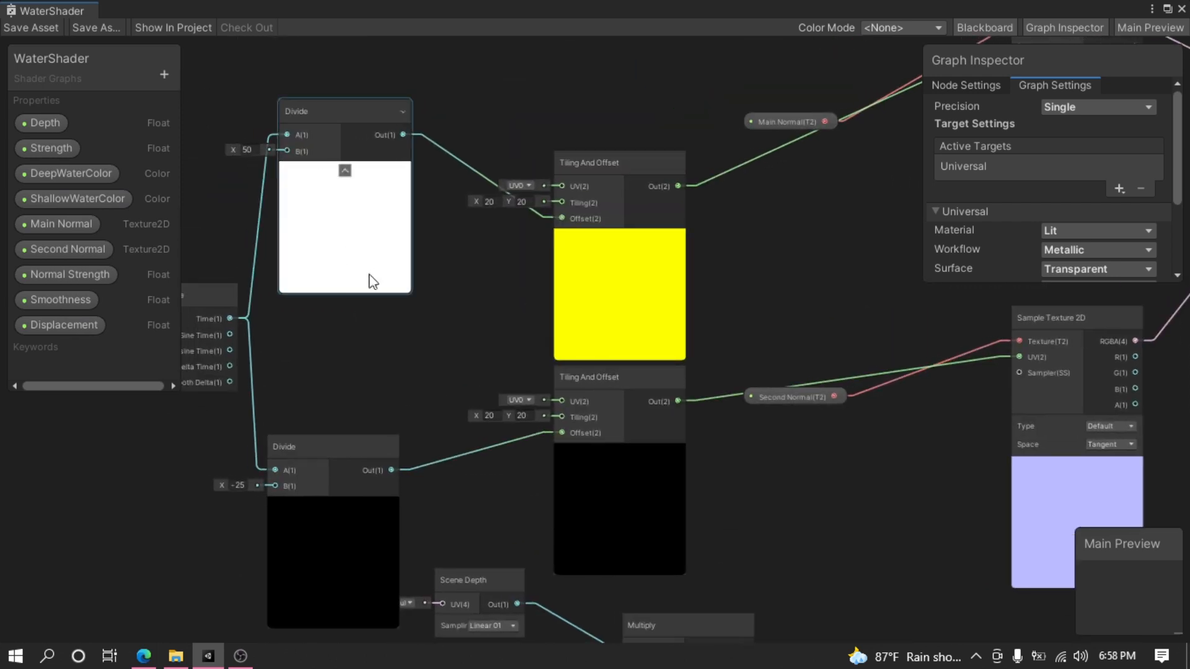
middle_click_drag(291, 210, 347, 243)
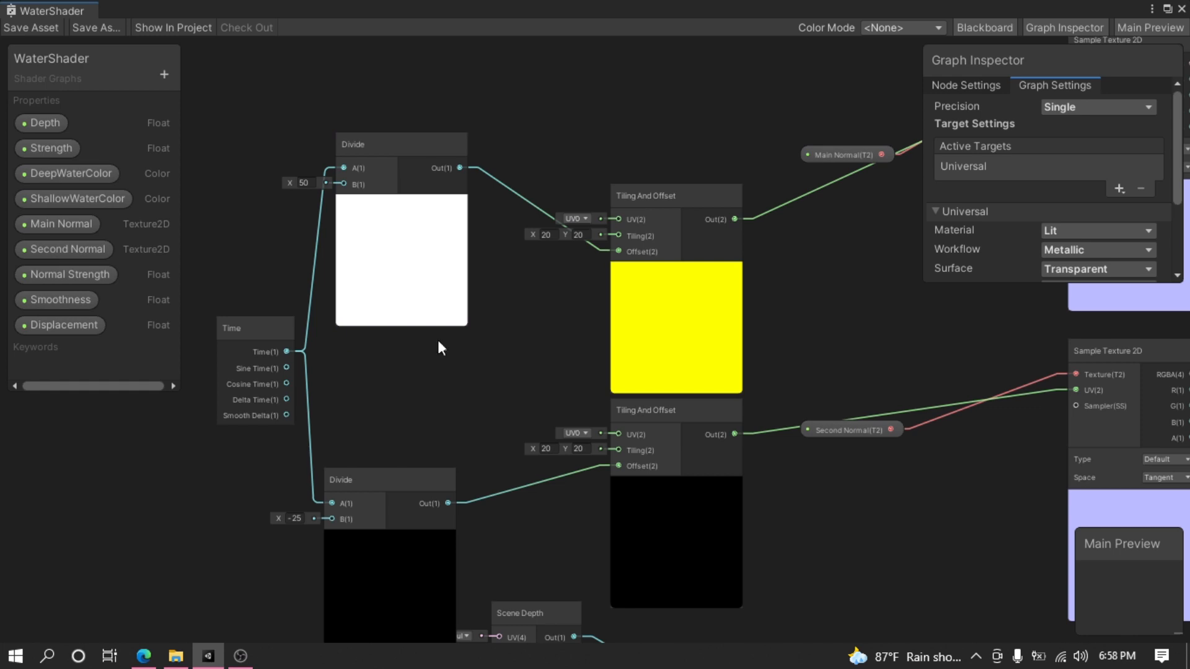
middle_click_drag(412, 349, 102, 346)
middle_click_drag(533, 342, 307, 310)
scroll(607, 297, "down", 2)
middle_click_drag(762, 273, 299, 376)
scroll(299, 375, "down", 1)
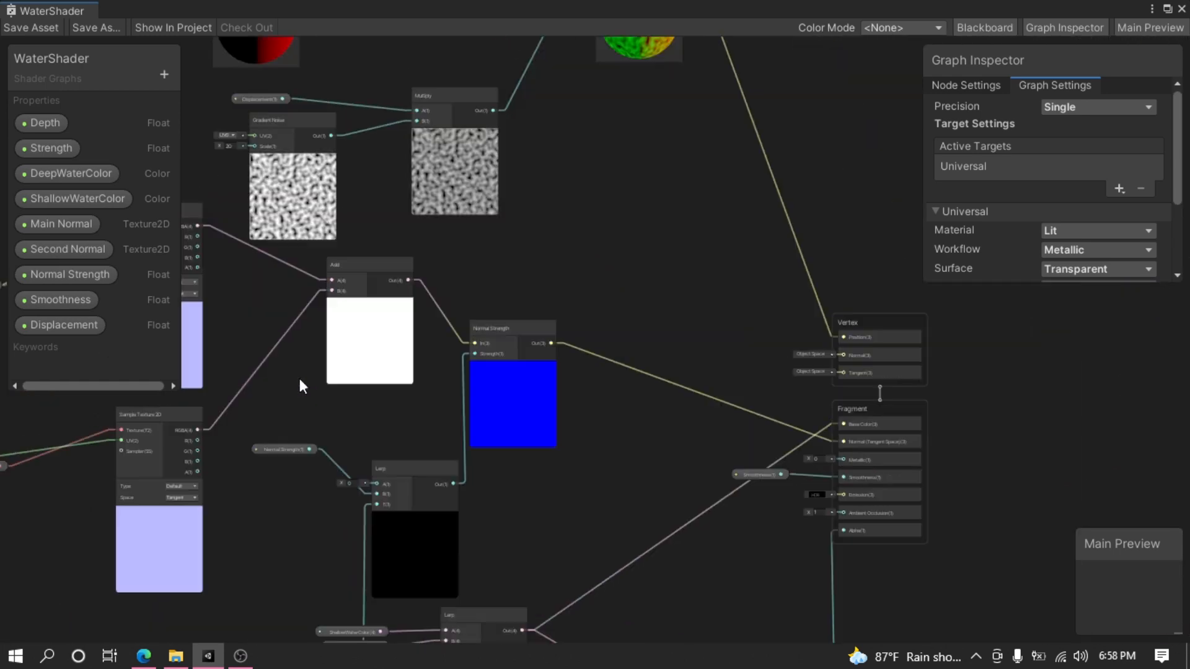
Add a Tiling And Offset node before the Gradient Noise node and connect its output to Gradient Noise's UV
scroll(414, 306, "down", 1)
middle_click_drag(400, 299, 735, 384)
scroll(612, 279, "up", 4)
middle_click_drag(453, 240, 513, 264)
scroll(514, 265, "up", 1)
scroll(515, 272, "up", 1)
key("space")
type("til")
left_click(652, 242)
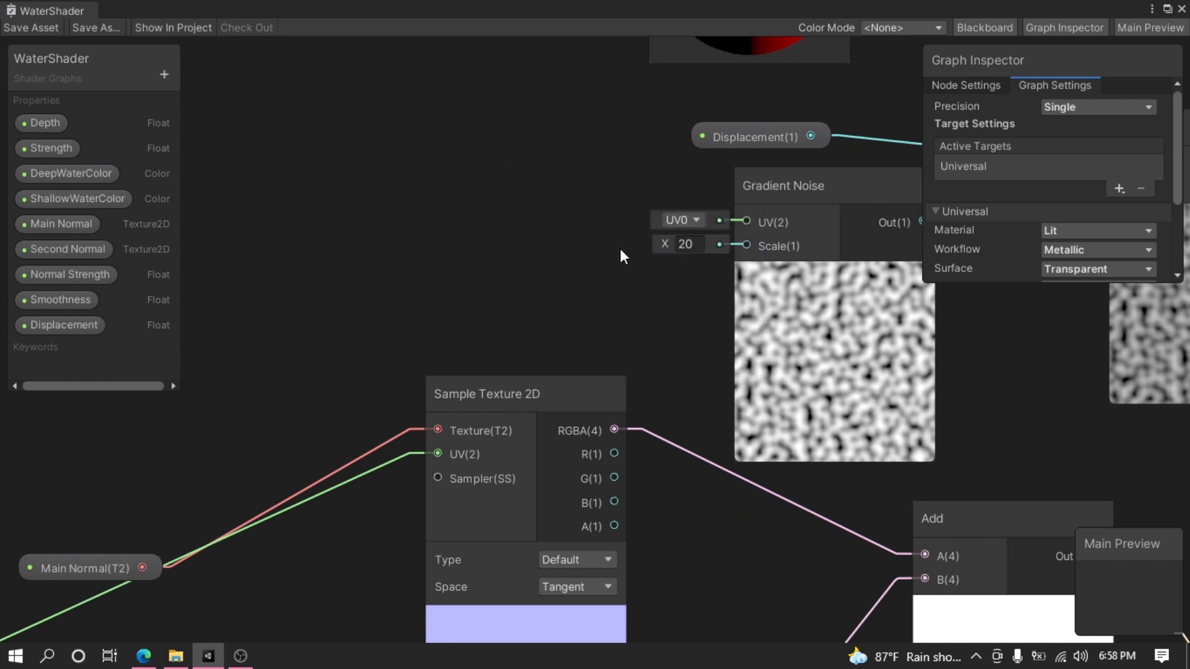
left_click_drag(444, 154, 502, 80)
Add a Divide node before Tiling And Offset and connect its output to the Offset input
middle_click_drag(448, 272, 479, 280)
key("space")
type("div")
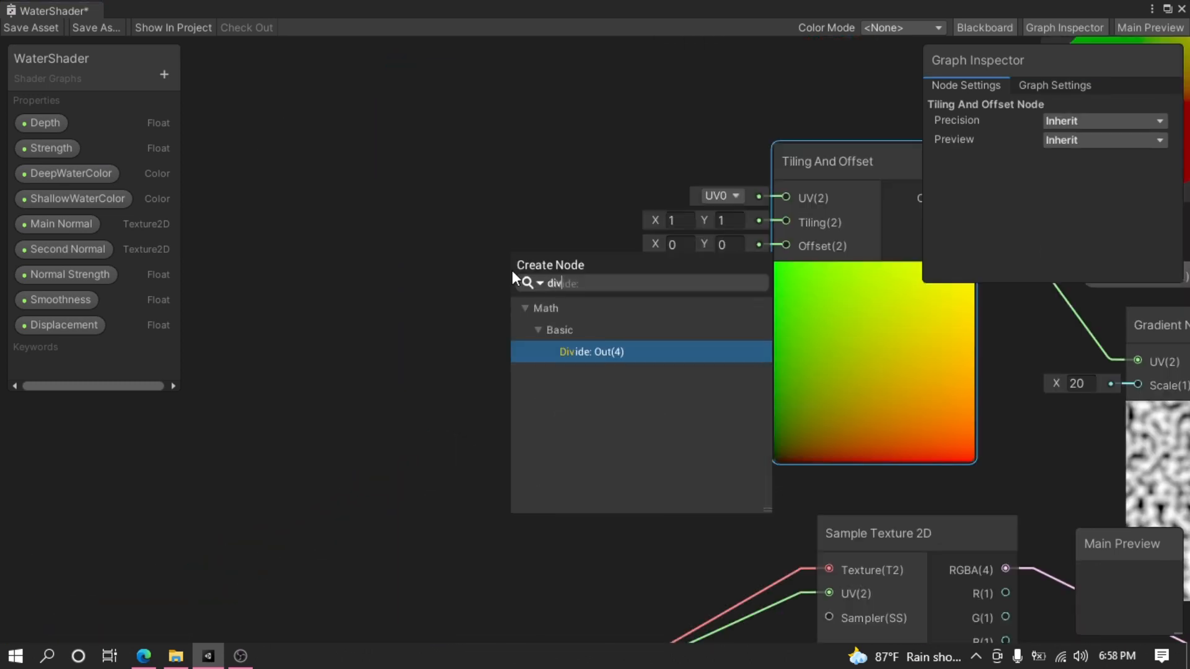
key("Return")
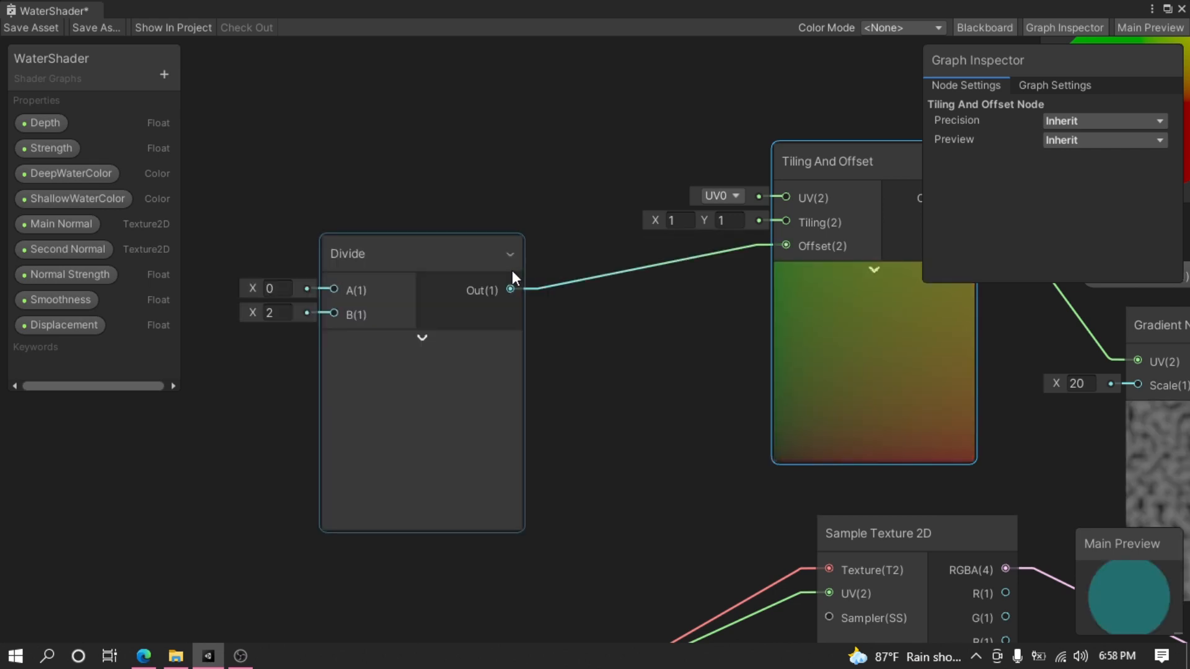
left_click(481, 239)
Add a Time node with its Time output feeding Divide's A, and set Divide's B to 100
key("space")
type("t")
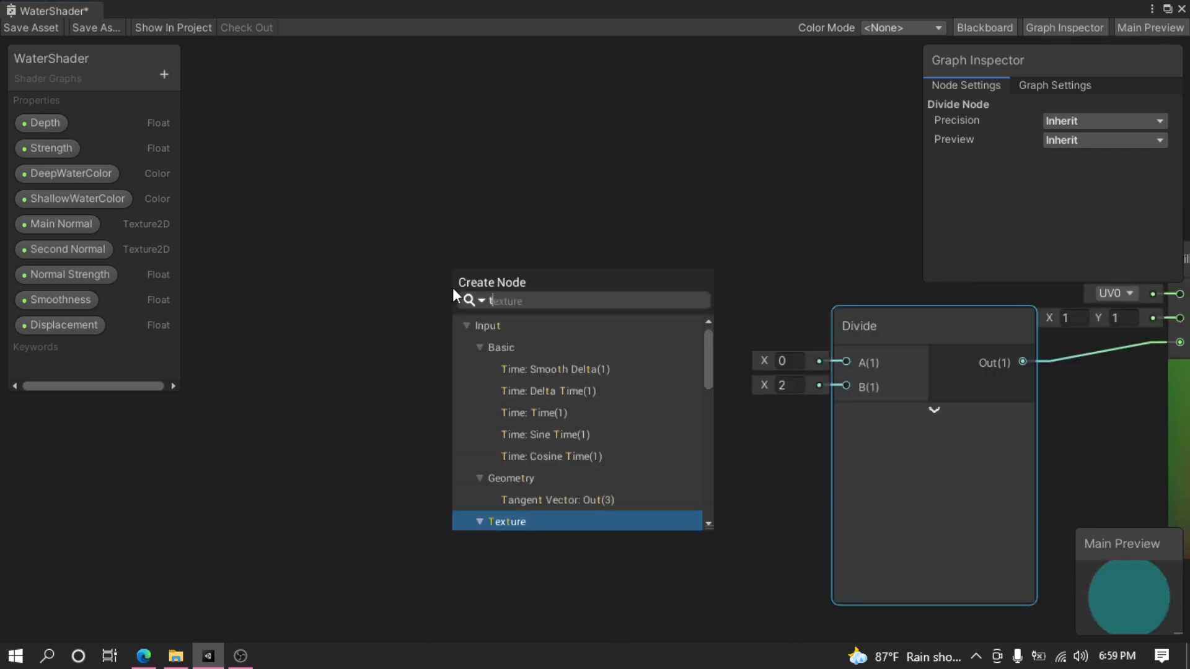
type("ime")
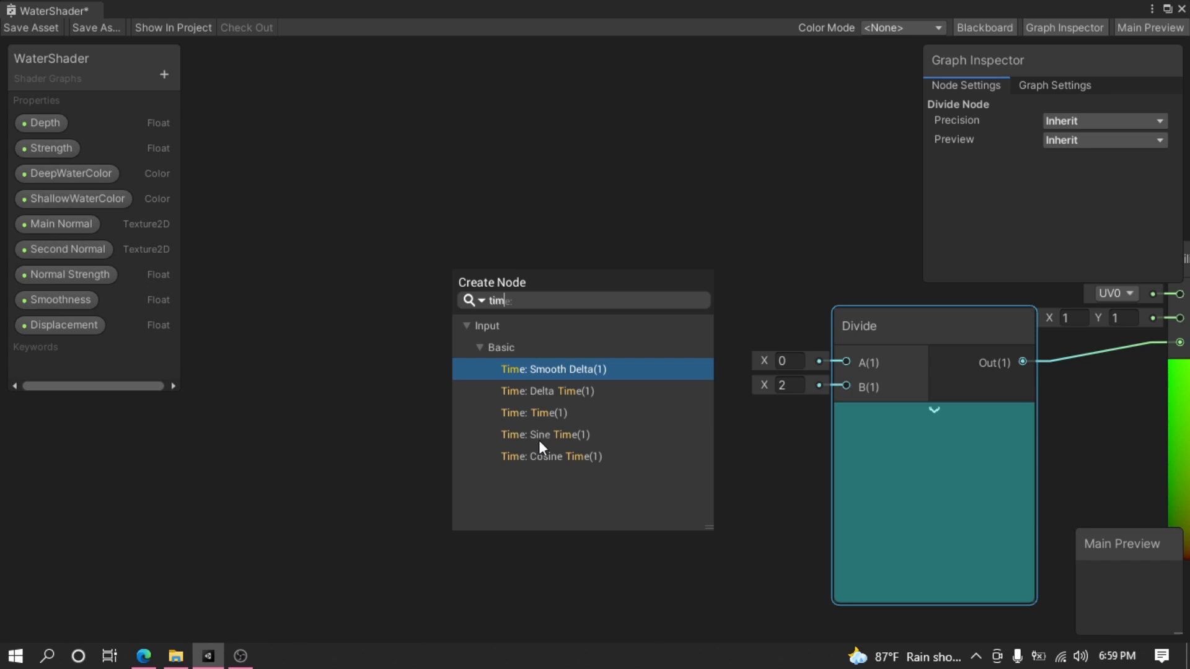
double_click(596, 413)
left_click(790, 386)
type("100")
key("Return")
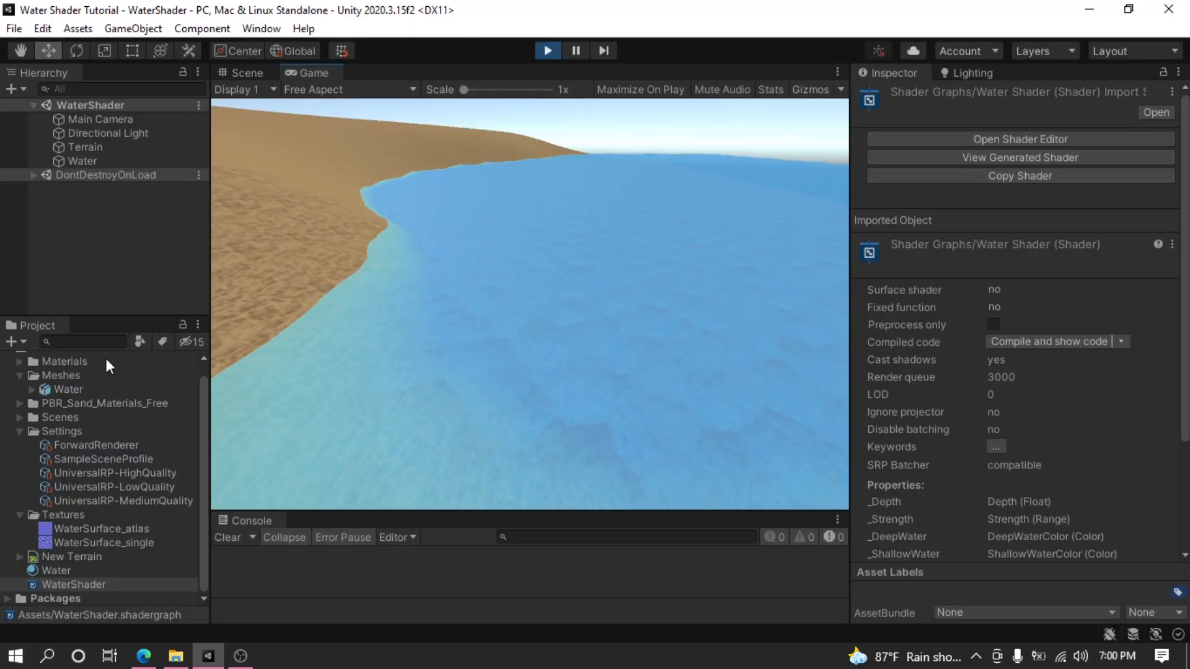
With Water selected, examine the animated waves in a maximized Game view, and end Play mode with the Console cleared
left_click(141, 161)
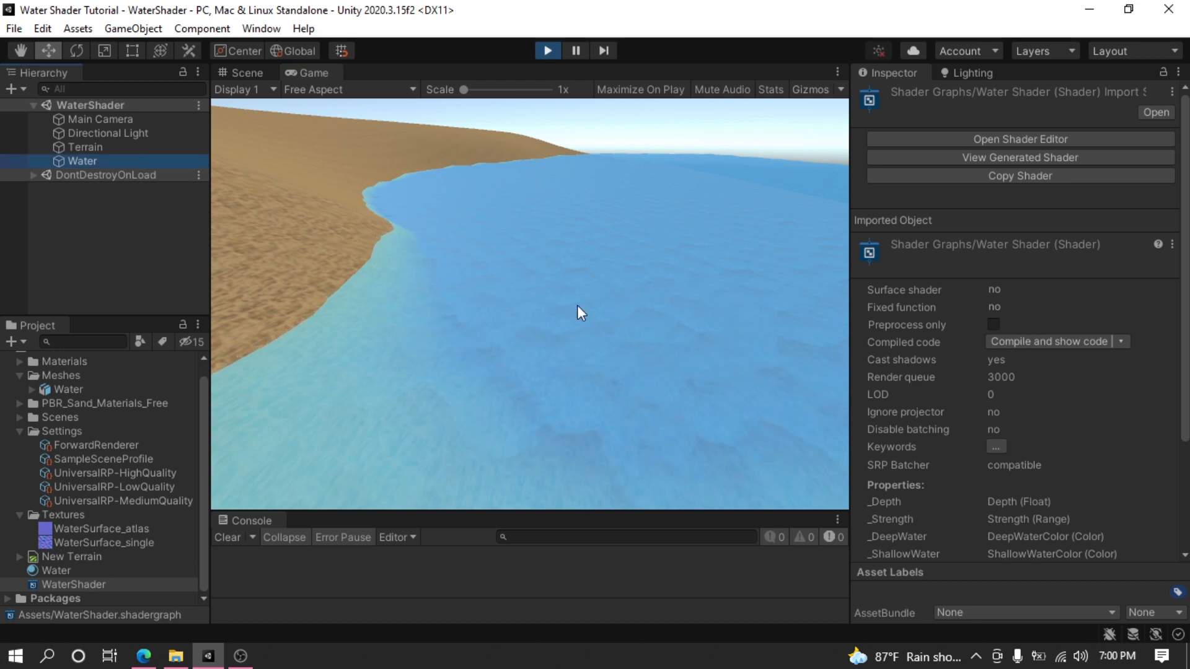
key("shift+space")
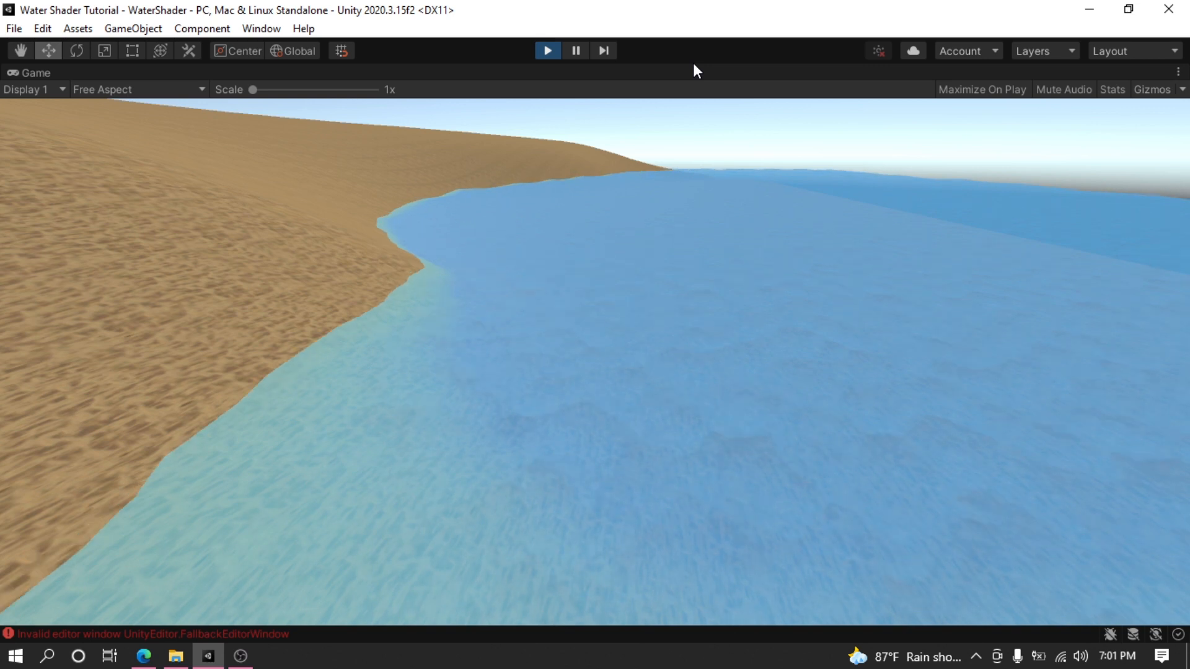
left_click(550, 52)
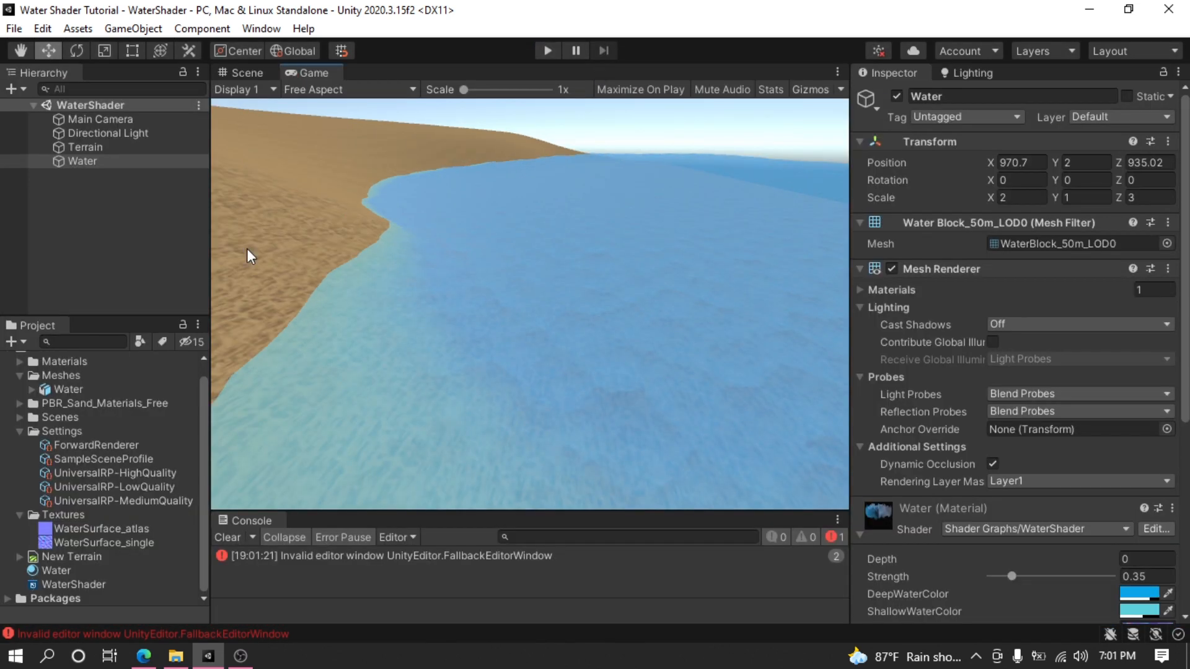
left_click(240, 539)
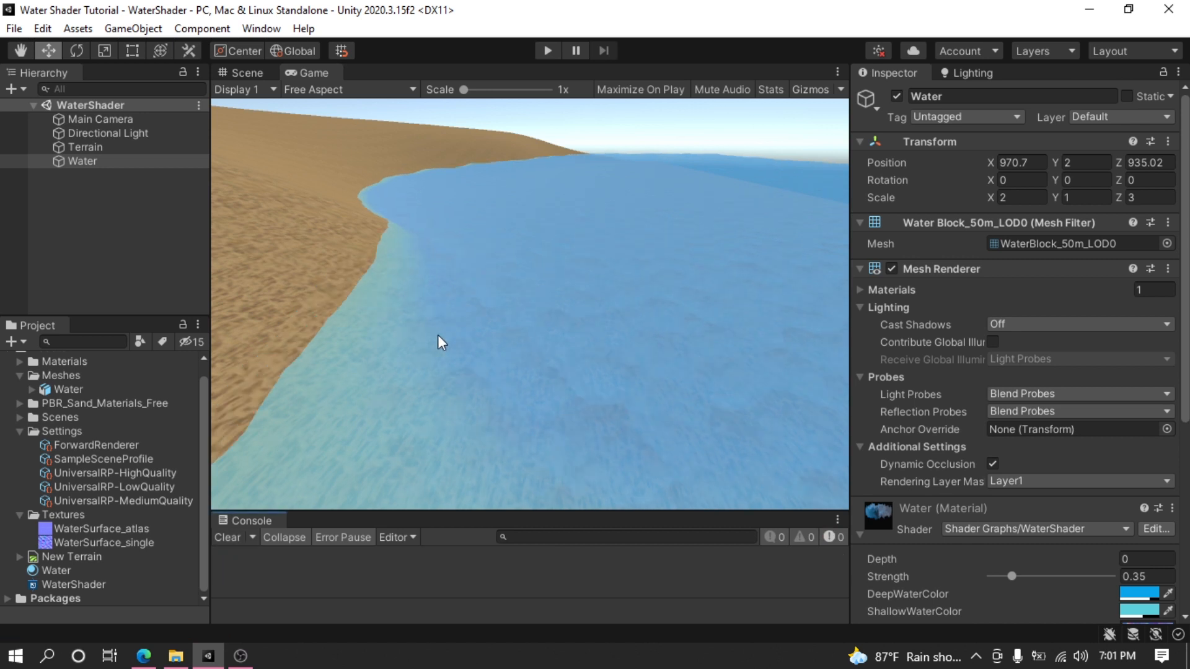